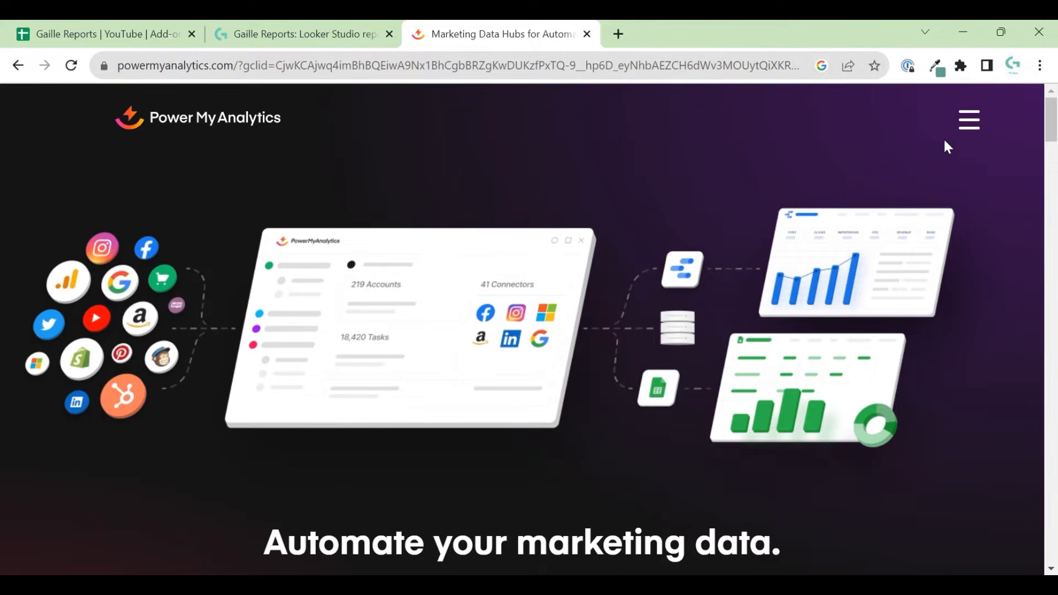
# Step: Switch from the Power My Analytics website to the "Gaille Reports | YouTube | Add-ons test" spreadsheet
pyautogui.click(116, 40)
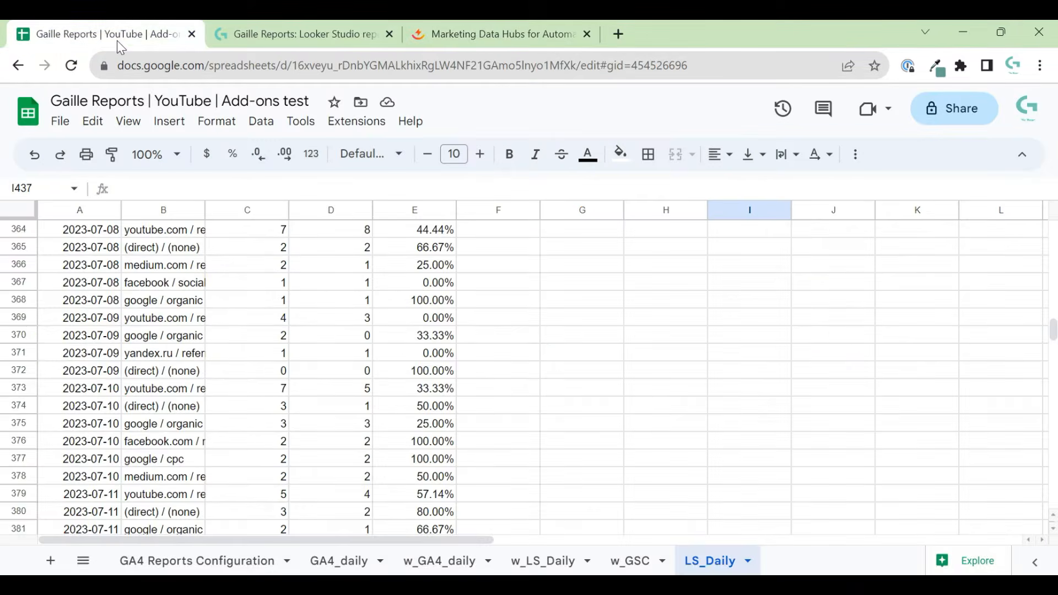
pyautogui.click(517, 34)
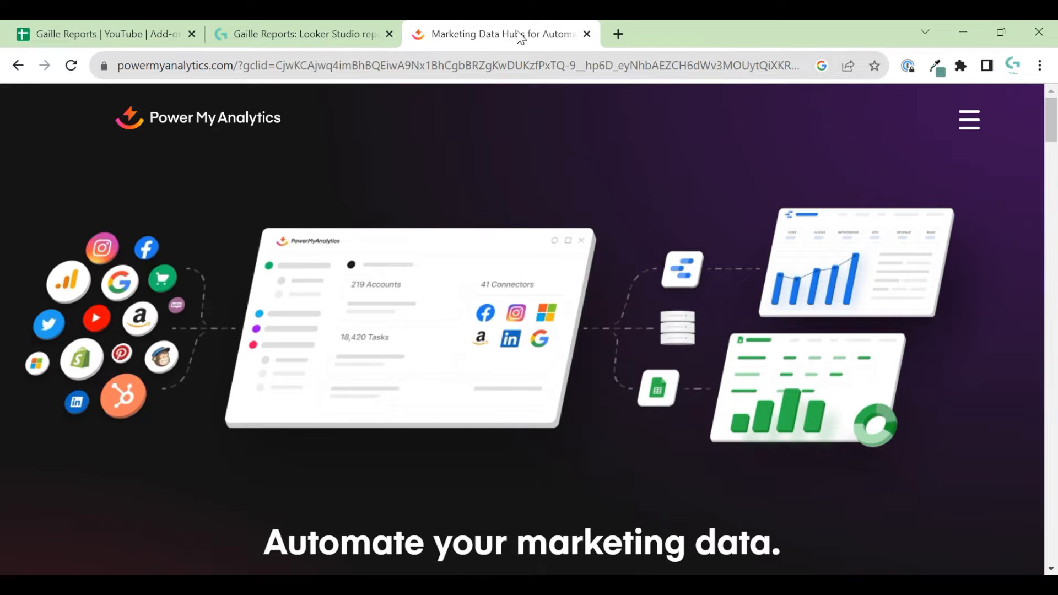
pyautogui.click(98, 33)
pyautogui.click(355, 123)
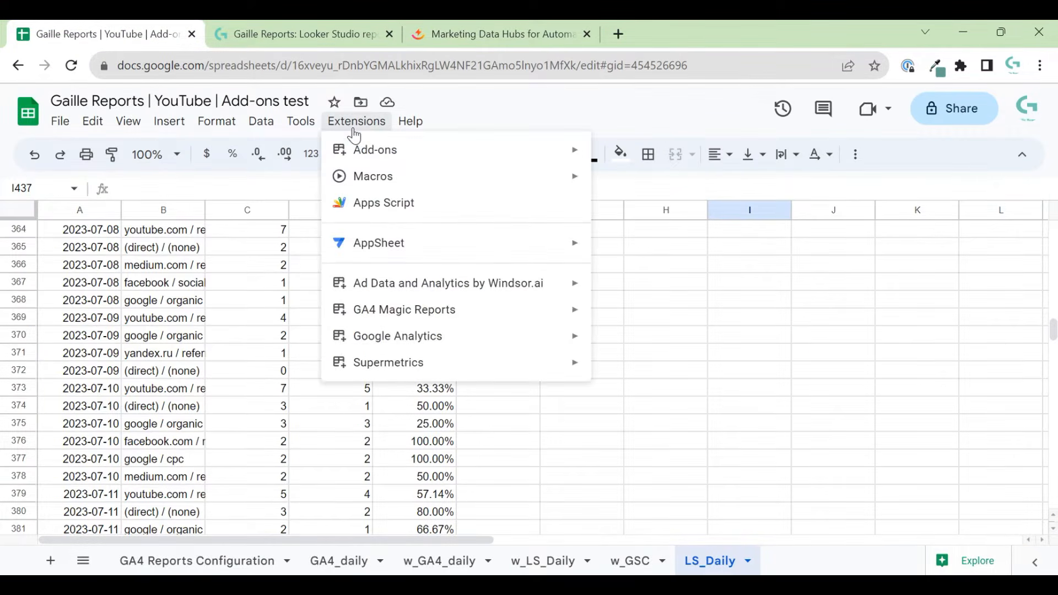
pyautogui.click(741, 353)
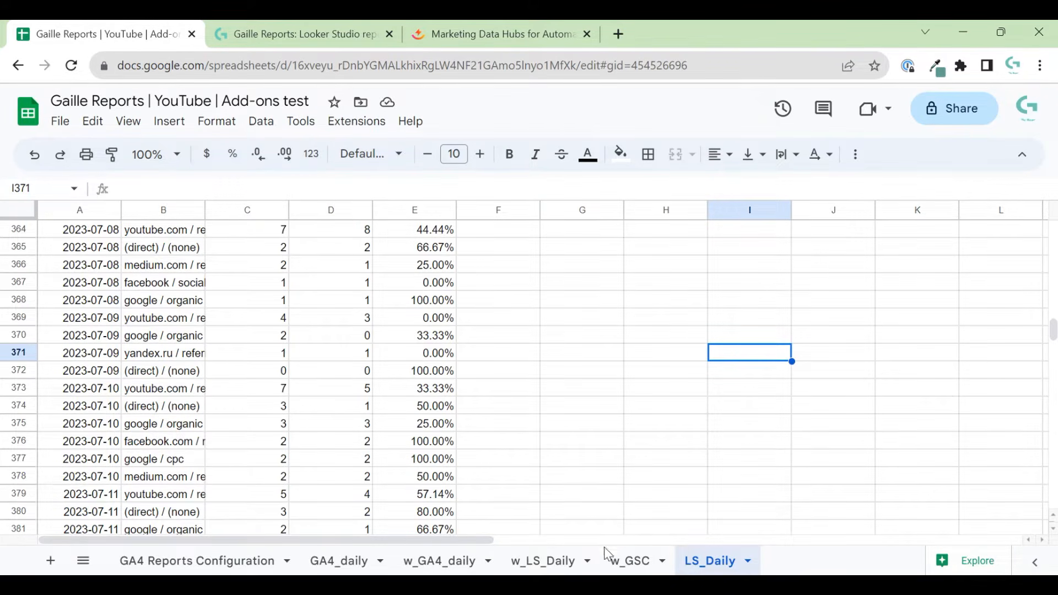
# Step: Open the add-on marketplace from the spreadsheet and search it for Power My Analytics
pyautogui.click(347, 129)
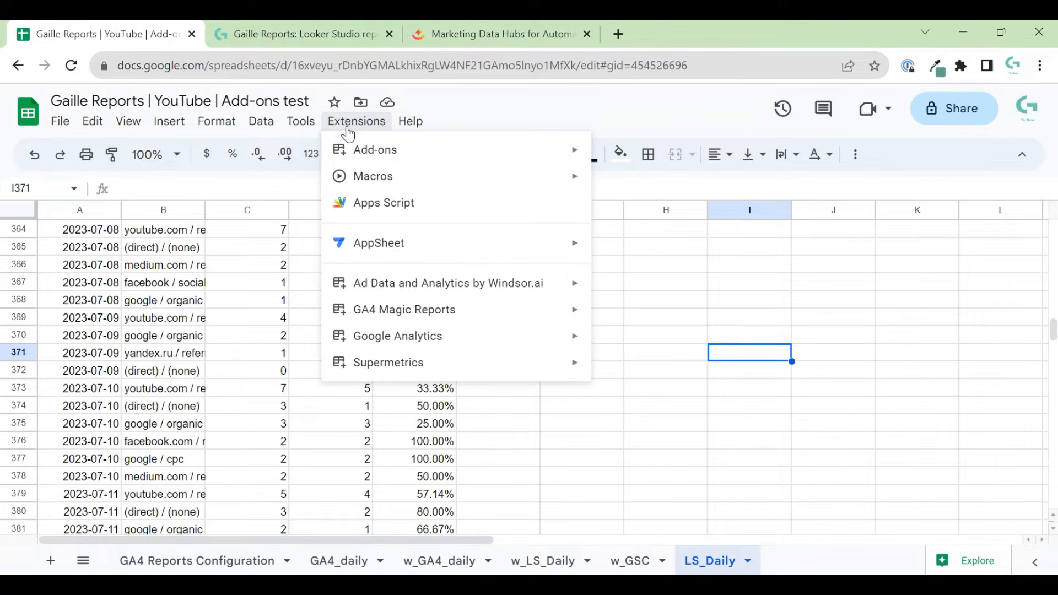
pyautogui.moveTo(406, 152)
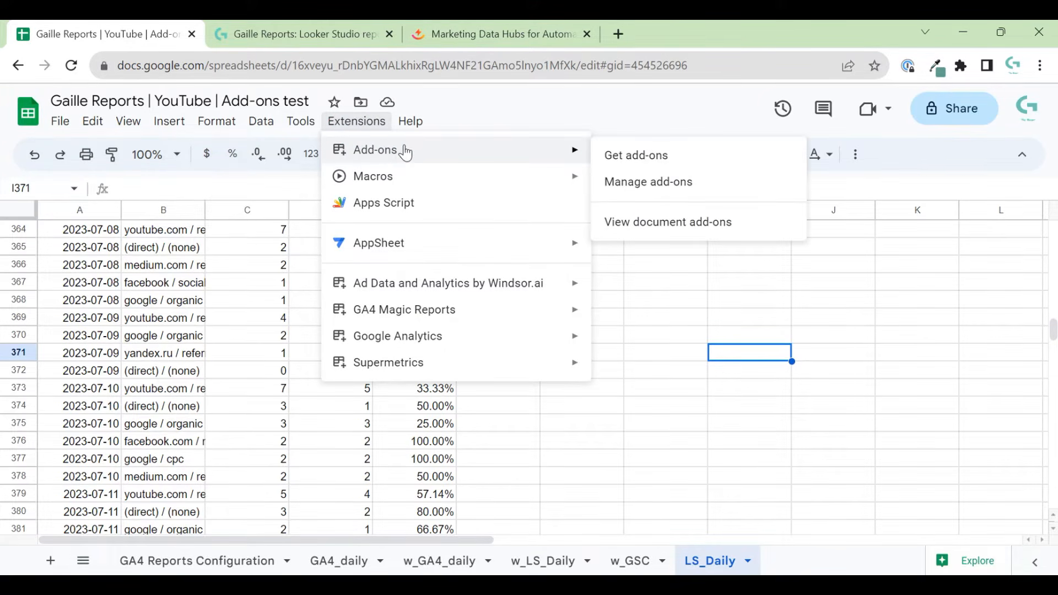
pyautogui.click(683, 163)
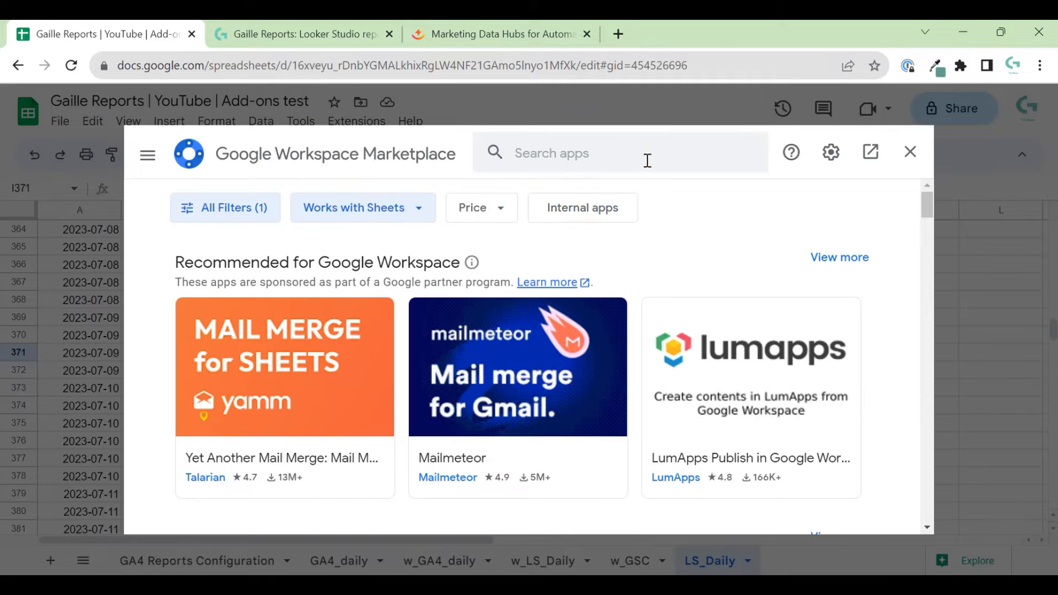
pyautogui.click(646, 160)
pyautogui.write('power my')
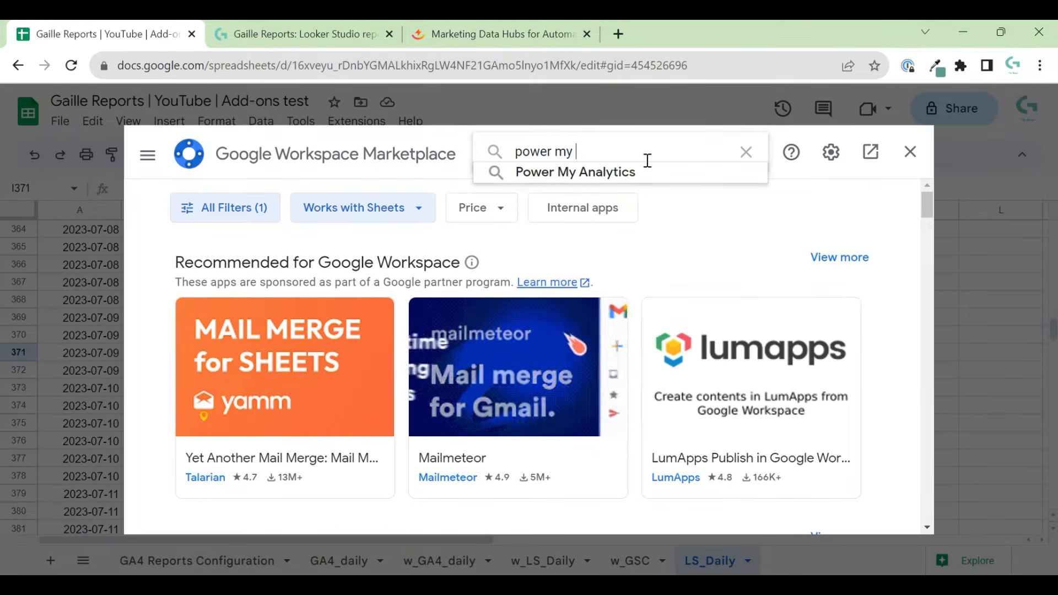
pyautogui.click(660, 174)
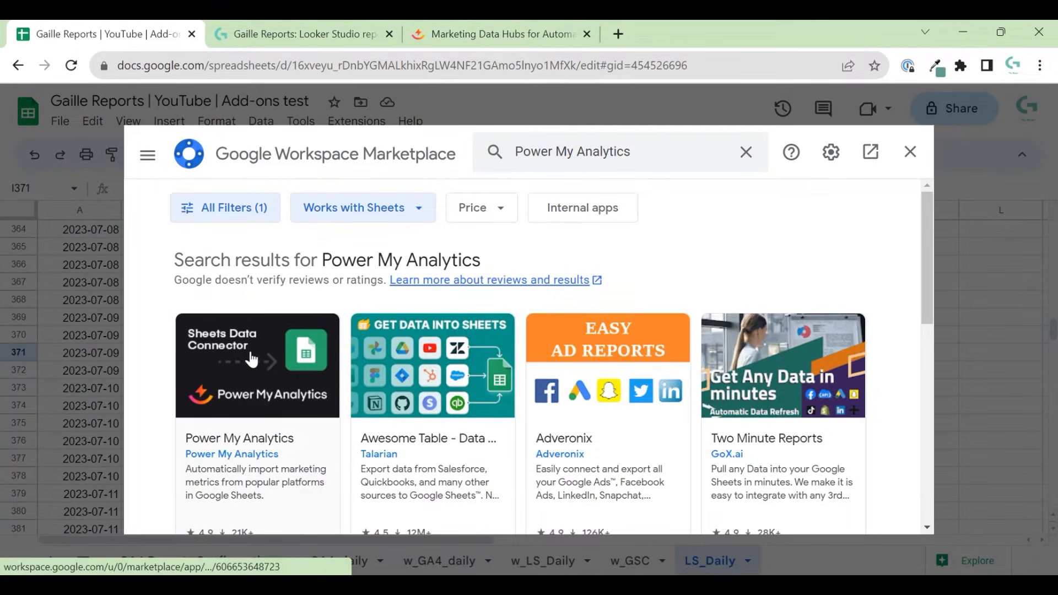
# Step: Open the Power My Analytics listing and start an individual install with the existing Google account
pyautogui.scroll(-2, 252, 358)
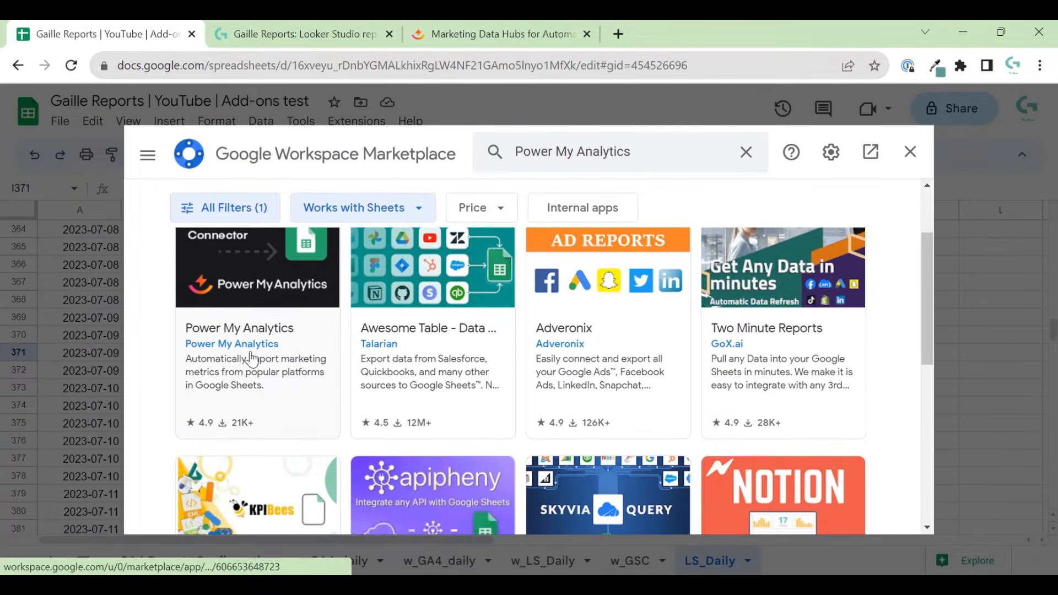
pyautogui.click(276, 272)
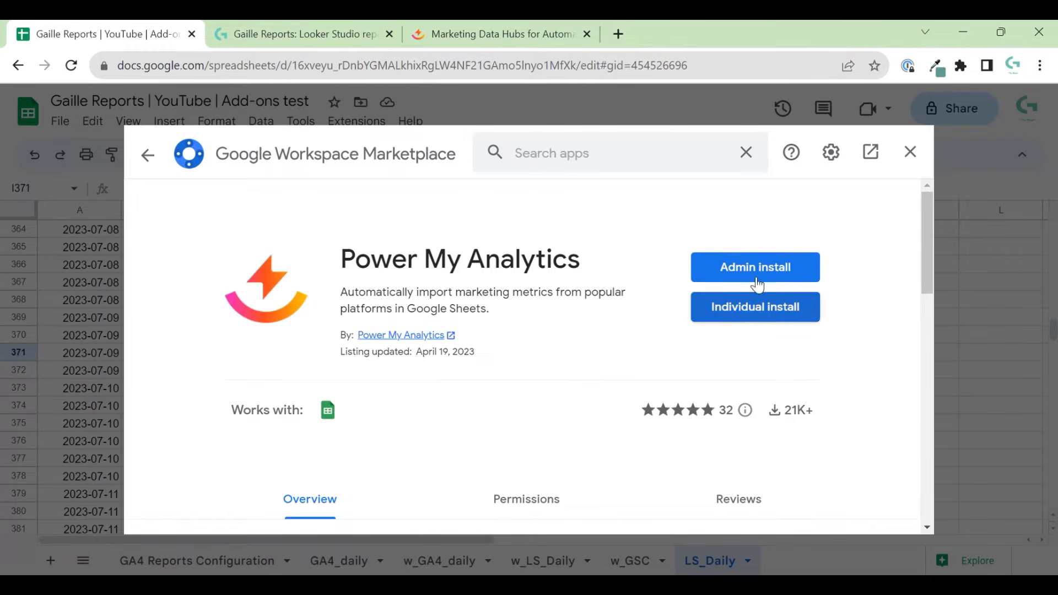
pyautogui.click(759, 316)
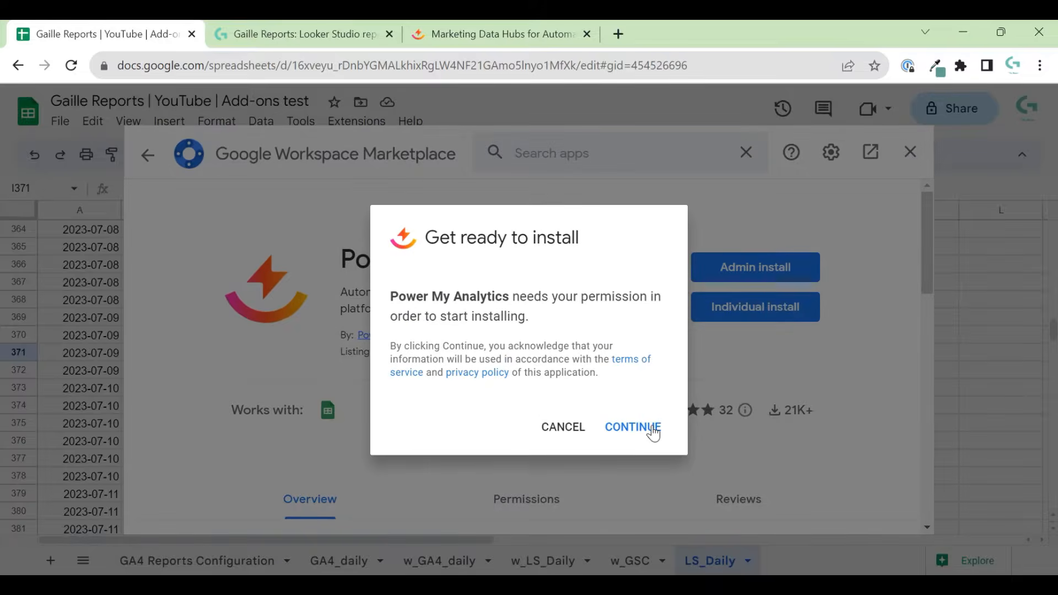
pyautogui.click(650, 428)
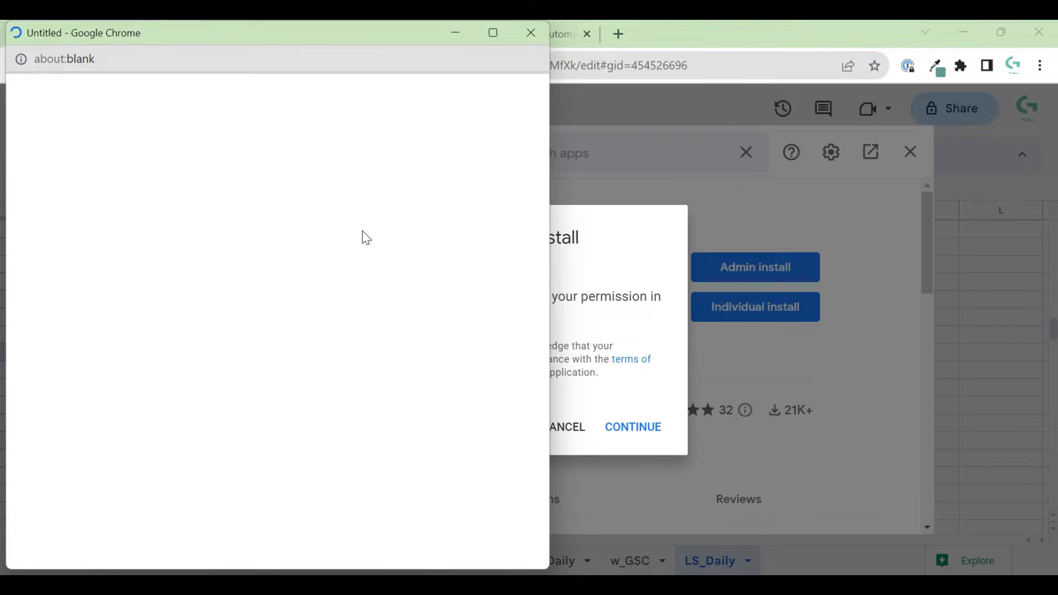
pyautogui.click(207, 321)
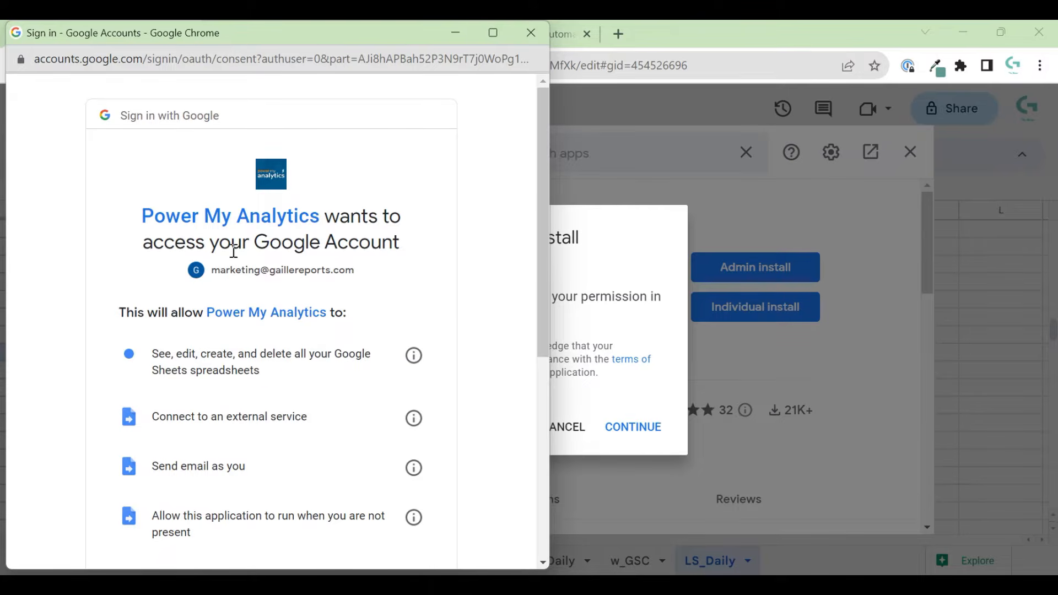
# Step: Allow Power My Analytics the requested account permissions, finish the installation and close the marketplace
pyautogui.scroll(-1, 236, 247)
pyautogui.scroll(-5, 237, 247)
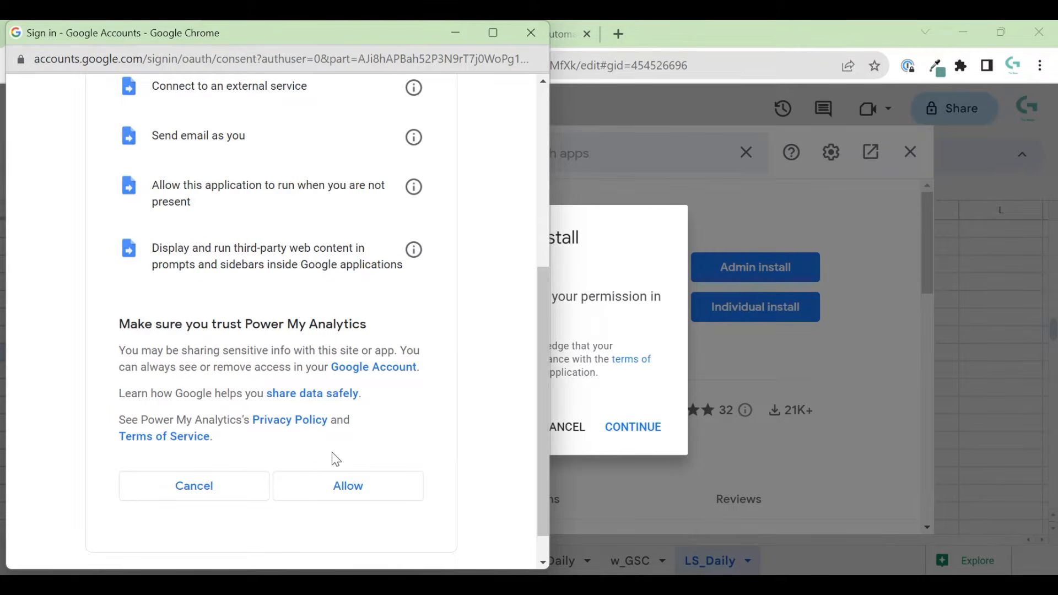
pyautogui.click(378, 495)
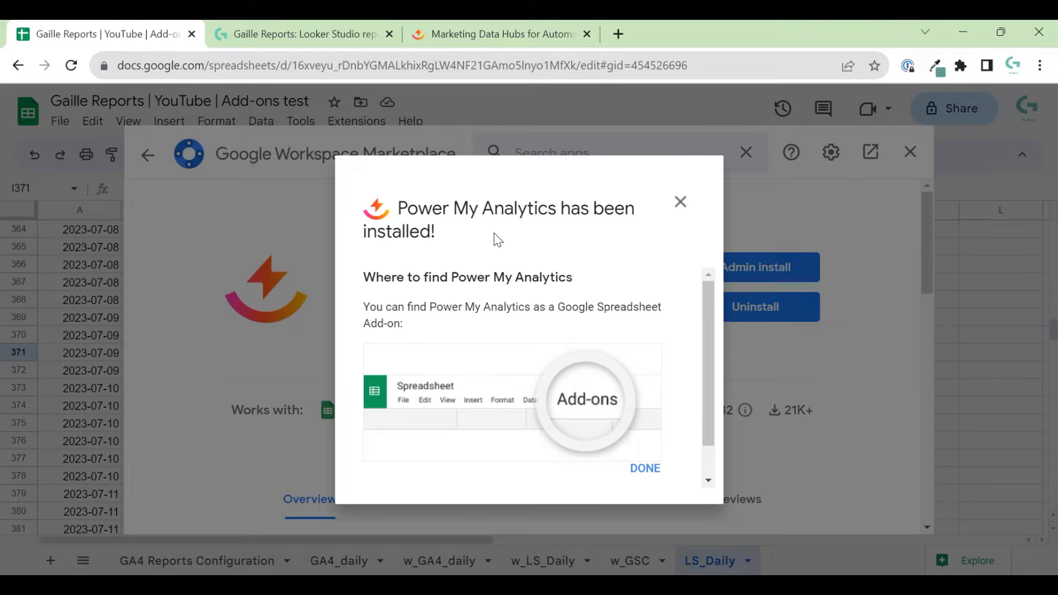
pyautogui.click(642, 467)
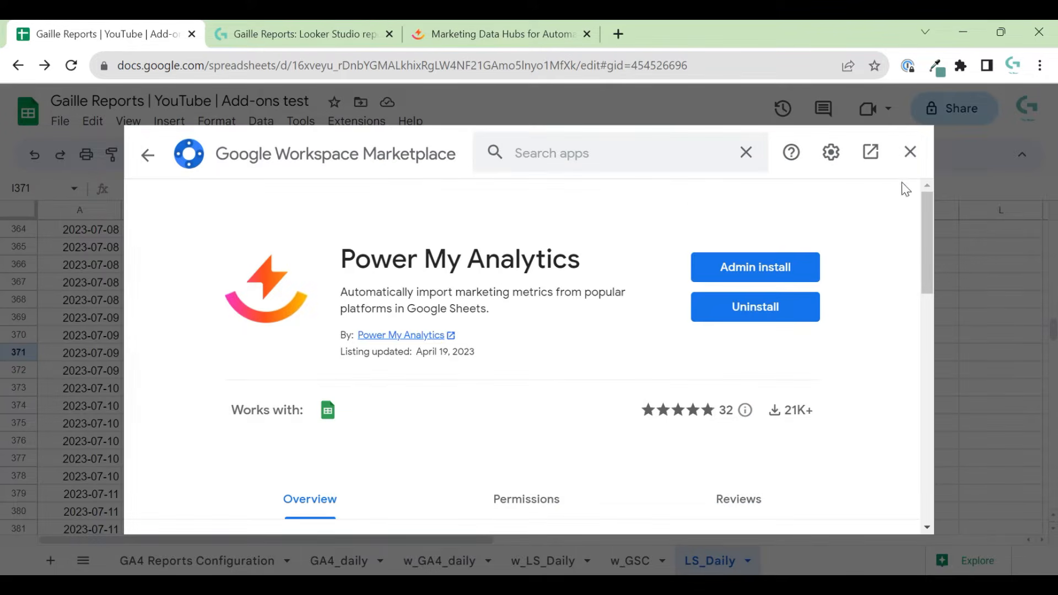
pyautogui.click(921, 155)
# Step: Log in to the Power My Analytics add-on with the Google account and accept "Gaille Reports's Hub" as the report hub name
pyautogui.click(355, 130)
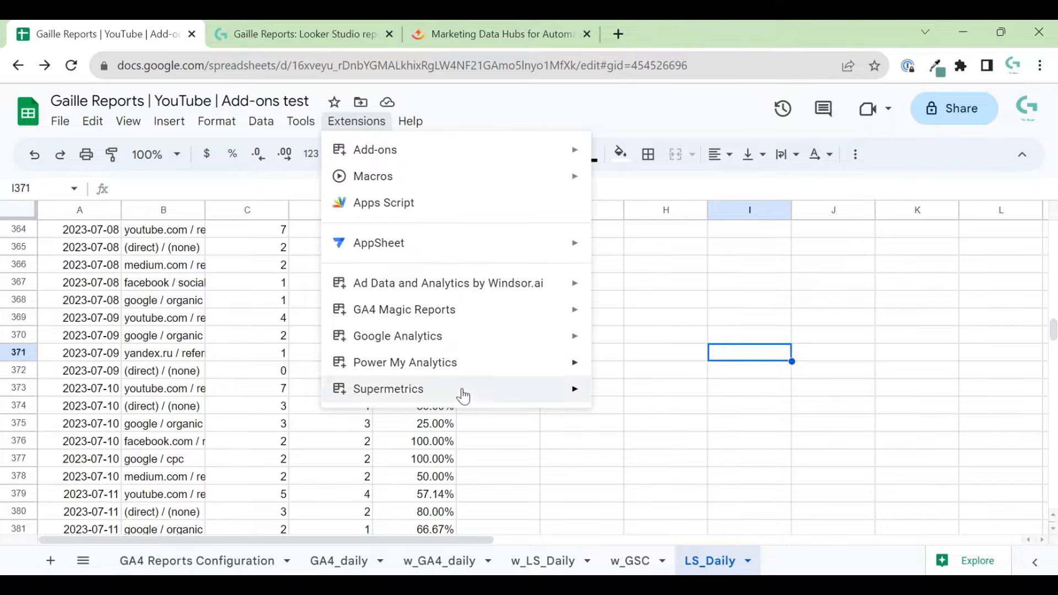
pyautogui.moveTo(472, 368)
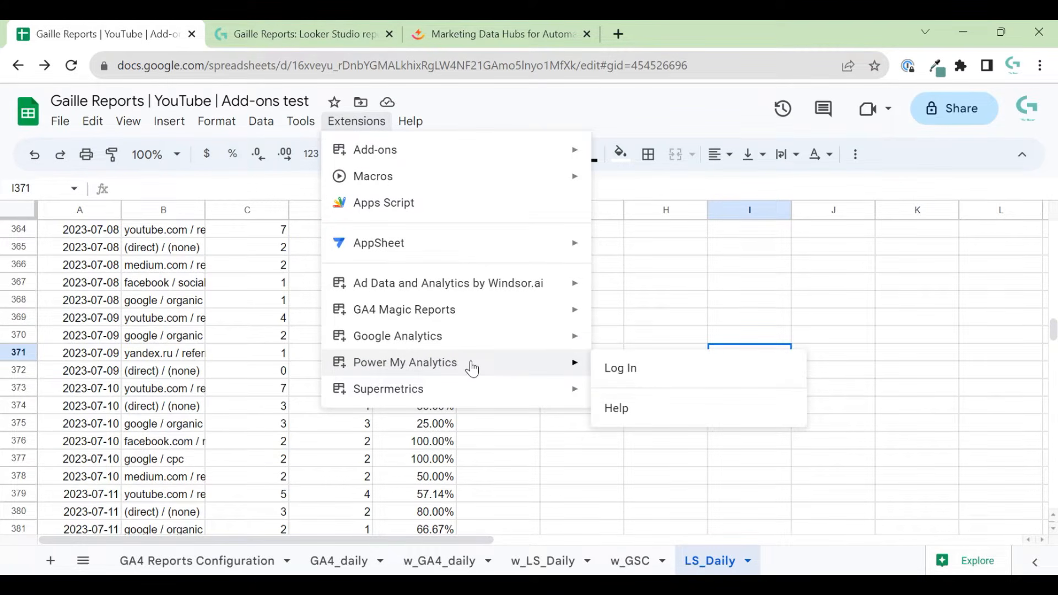
pyautogui.click(669, 380)
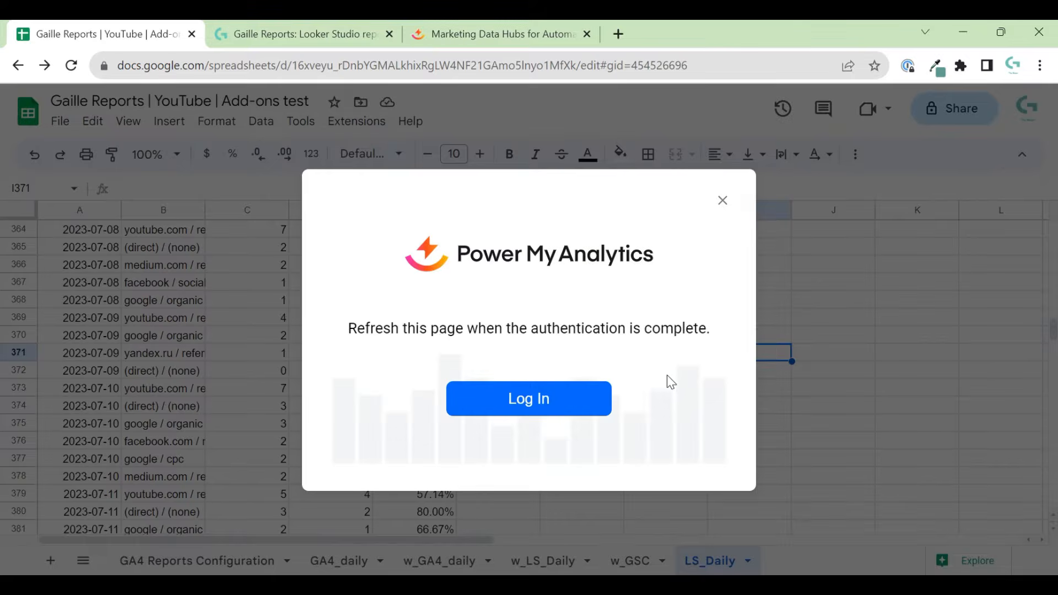
pyautogui.click(508, 400)
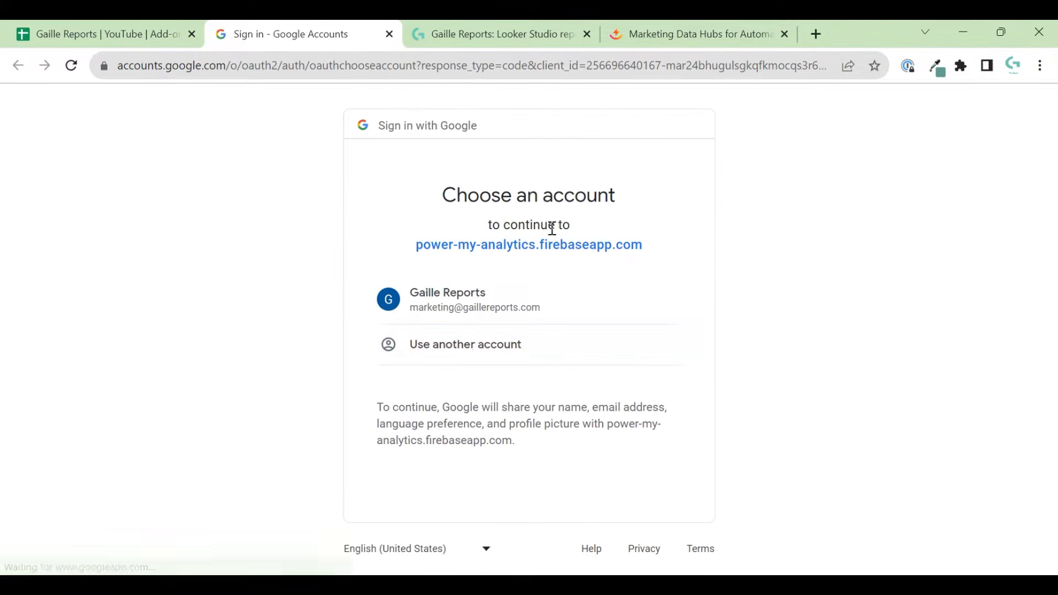
pyautogui.click(516, 292)
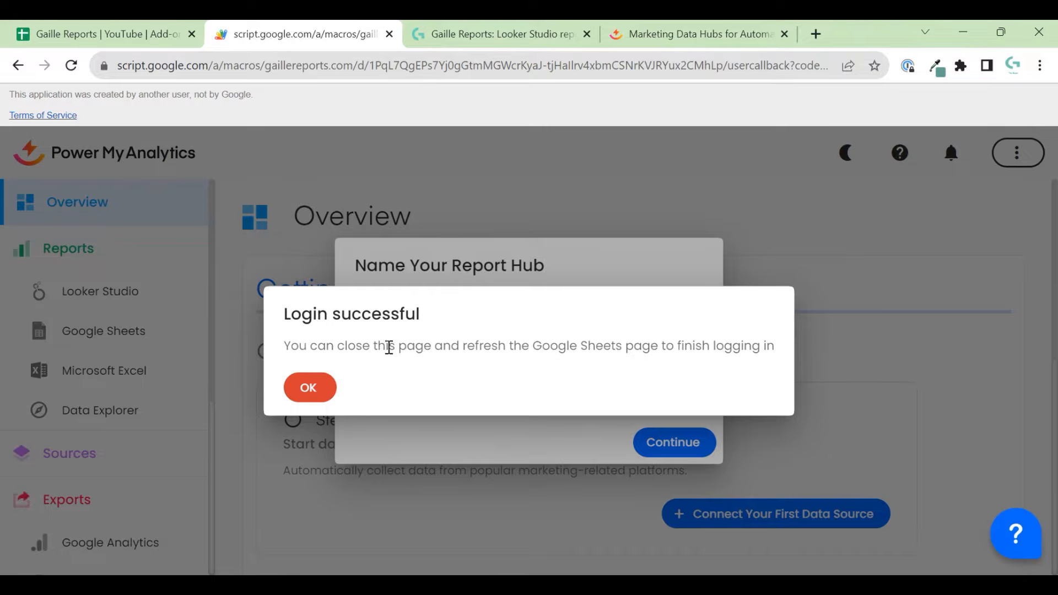
pyautogui.click(321, 393)
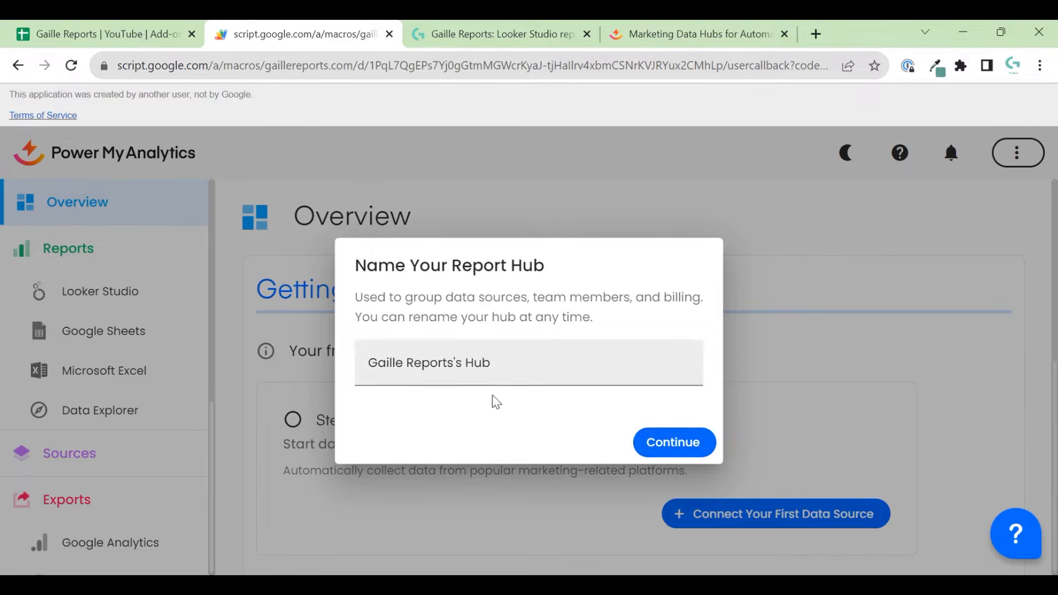
pyautogui.click(693, 447)
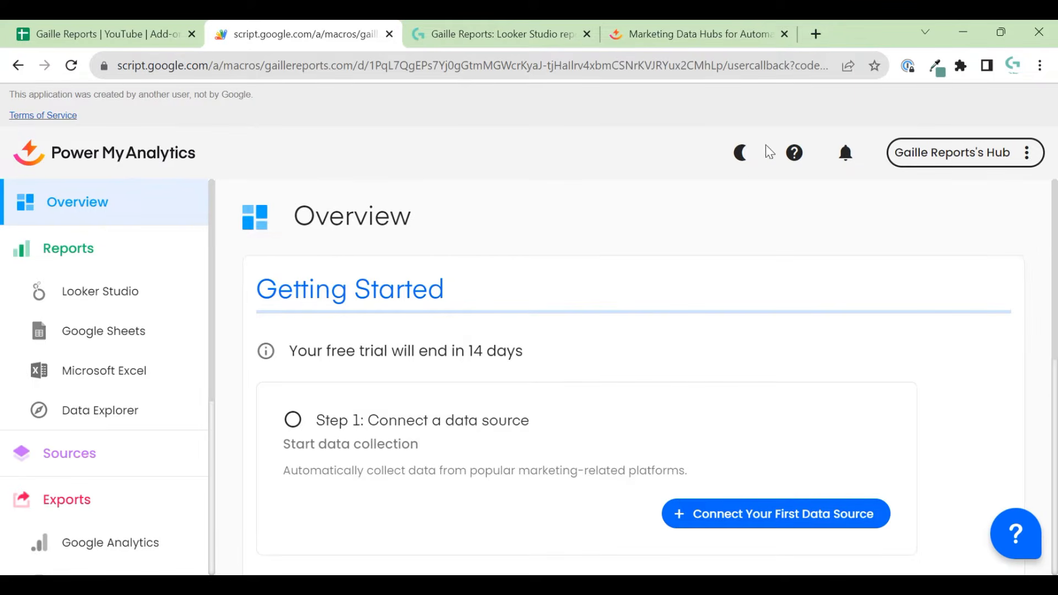
# Step: Try the dark theme on the dashboard and return to the light theme
pyautogui.click(738, 164)
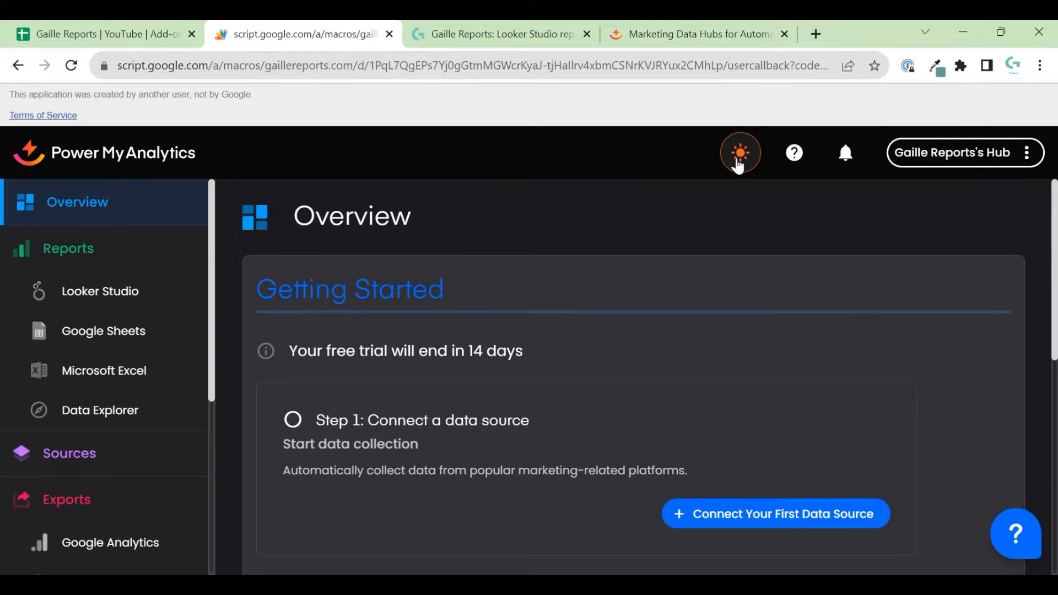
pyautogui.click(738, 164)
pyautogui.click(738, 164)
pyautogui.click(739, 164)
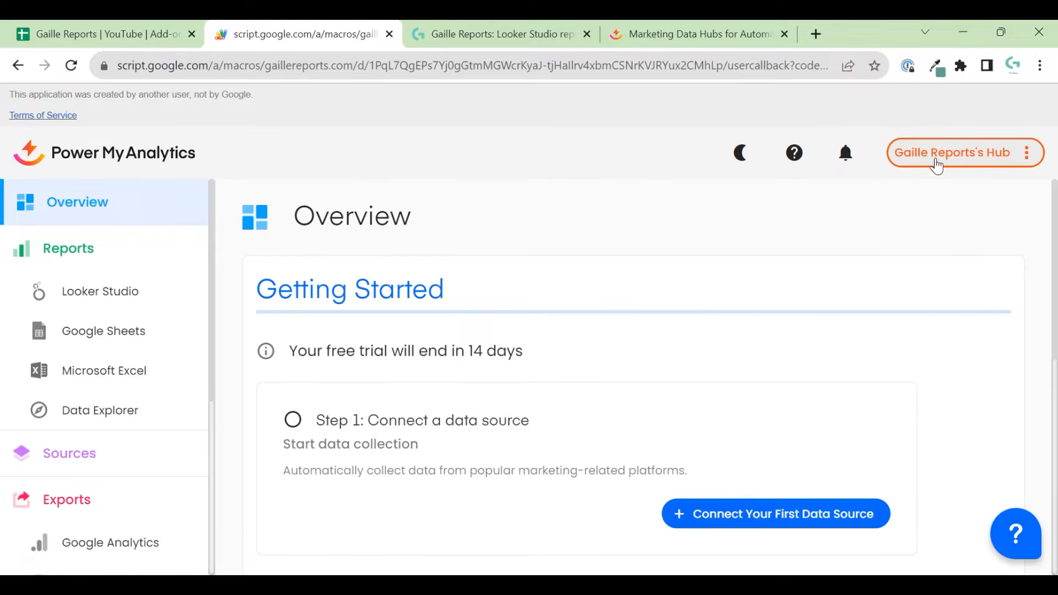
# Step: Examine the hub's account options, the free trial notice, the Getting Started steps and the available report, source, export and tool sections
pyautogui.click(986, 160)
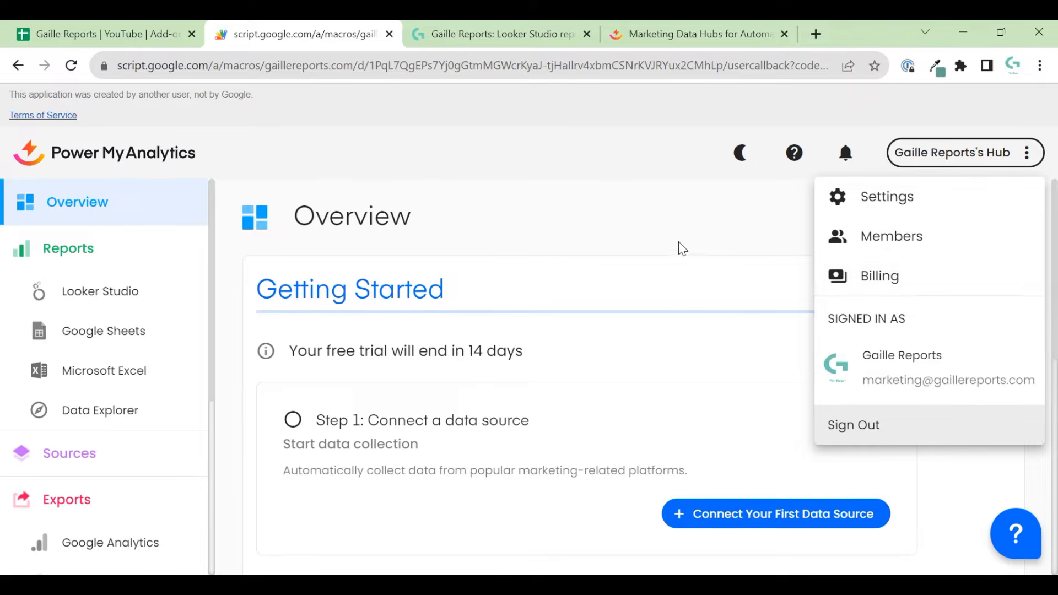
pyautogui.click(633, 299)
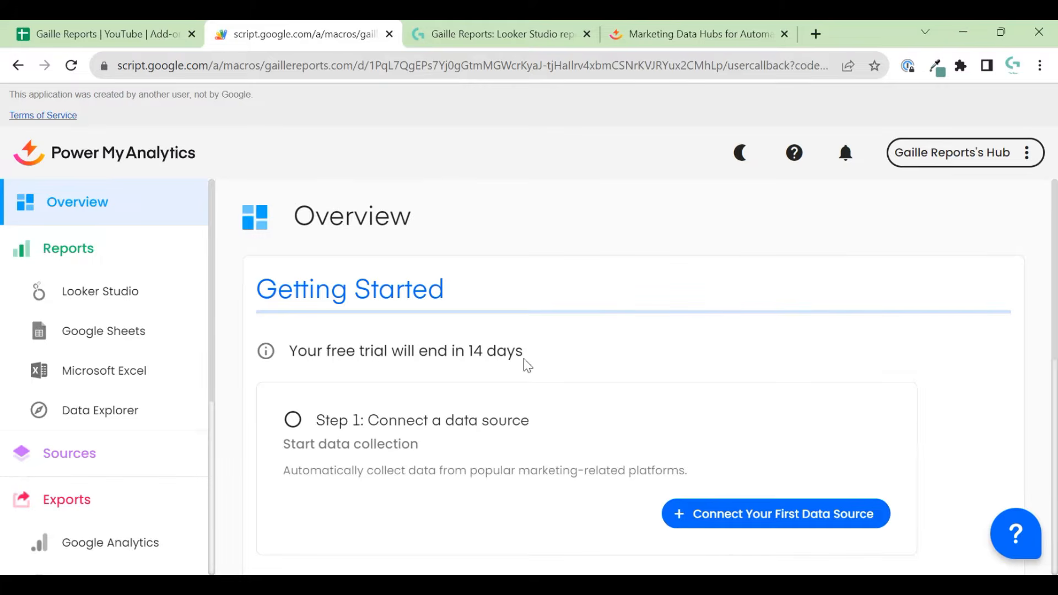
pyautogui.moveTo(523, 357); pyautogui.dragTo(294, 357)
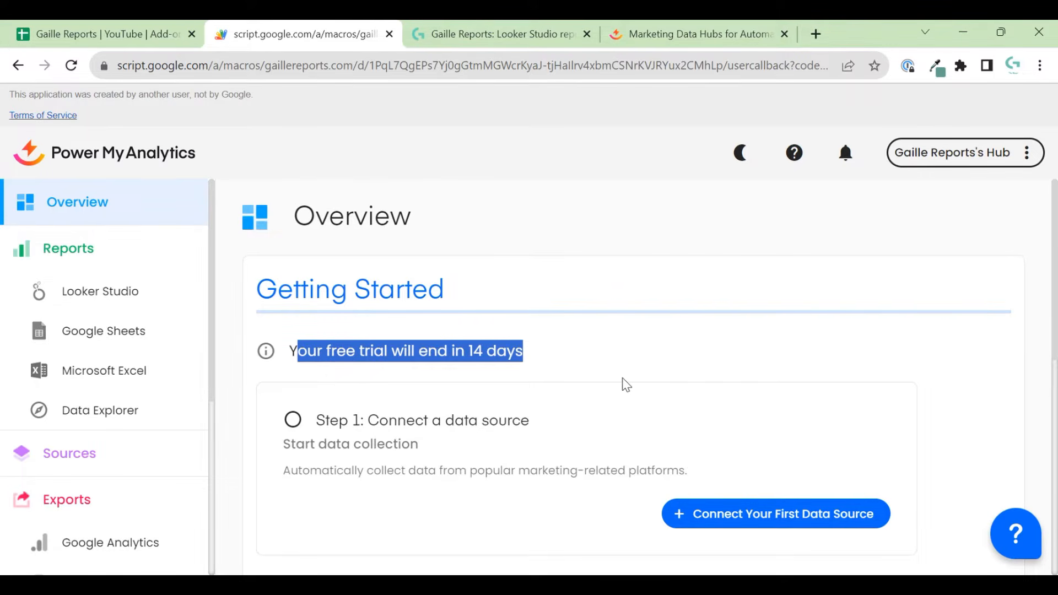
pyautogui.scroll(-2, 627, 385)
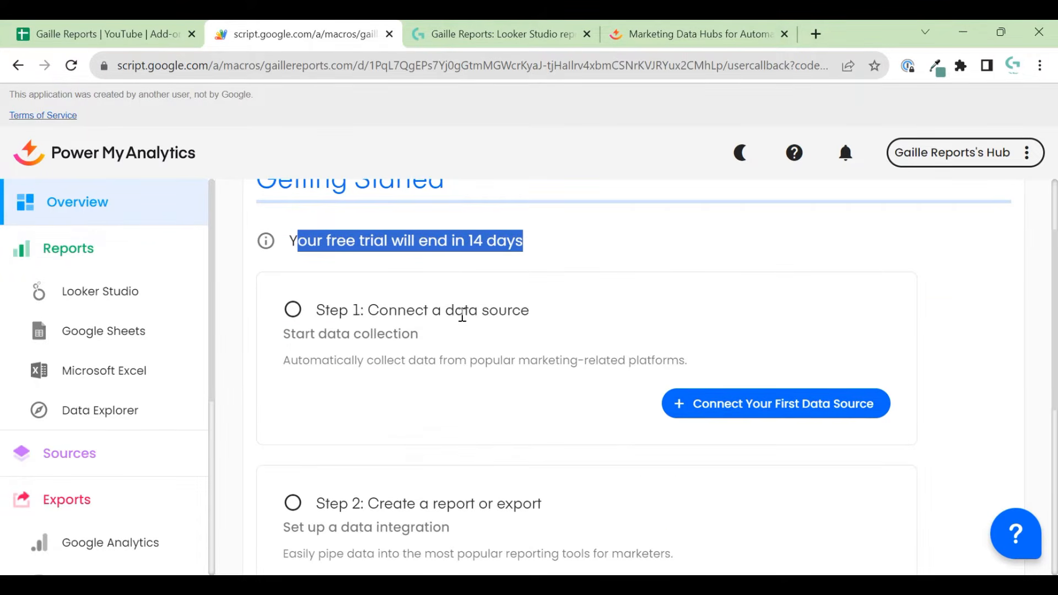
pyautogui.scroll(2, 455, 285)
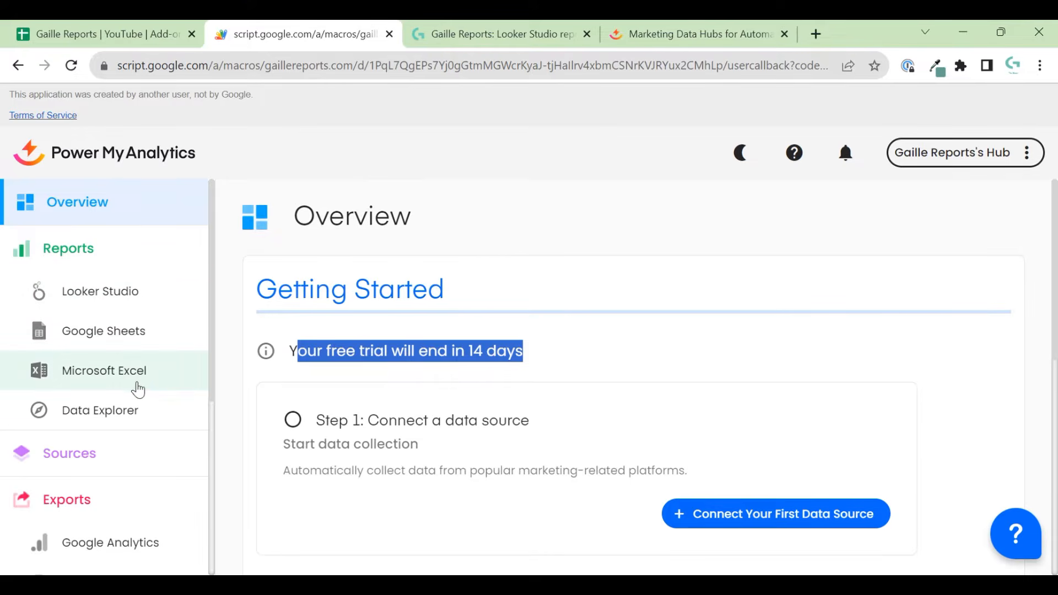
pyautogui.scroll(-5, 164, 350)
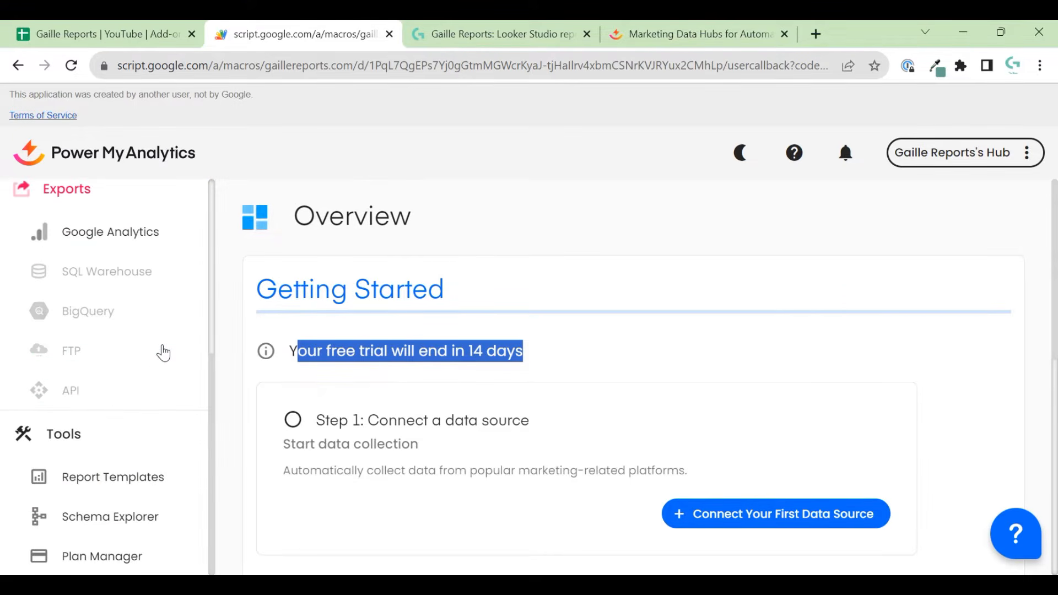
pyautogui.scroll(5, 164, 351)
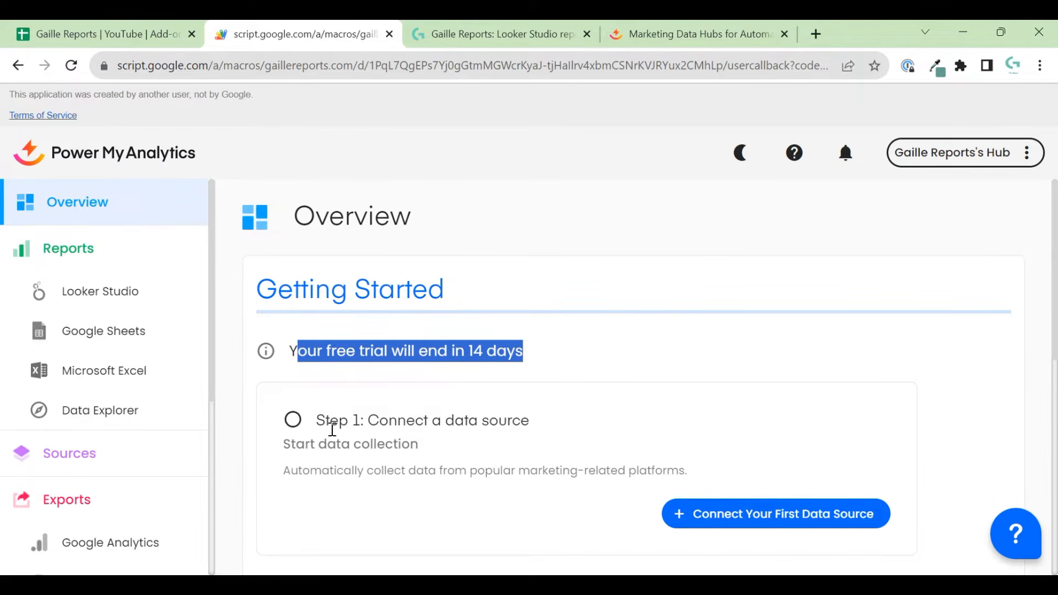
# Step: Start connecting a first data source from the Getting Started steps and open the list of new accounts to connect
pyautogui.scroll(-3, 611, 465)
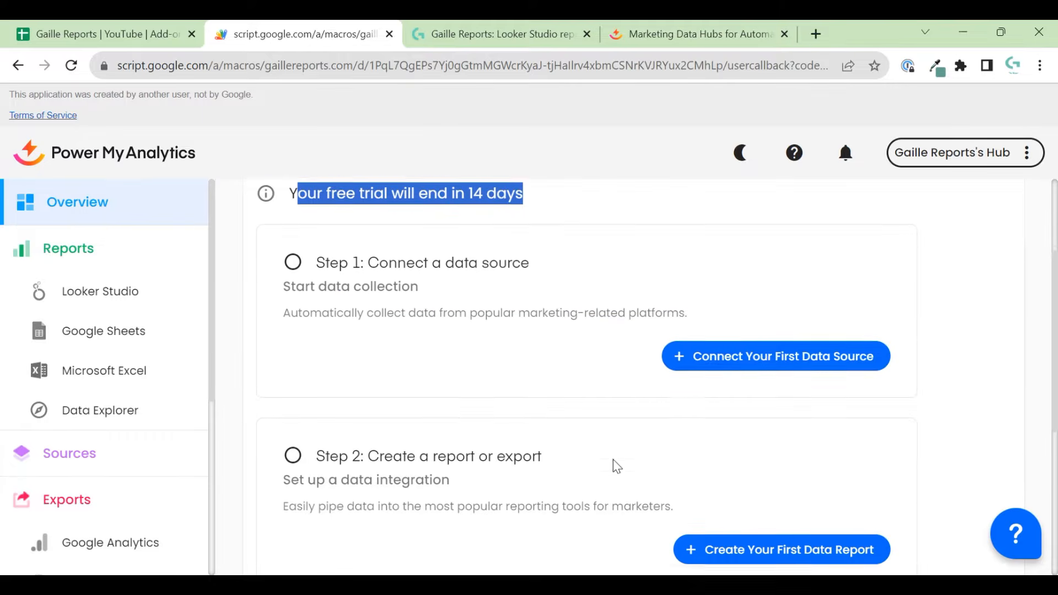
pyautogui.click(743, 349)
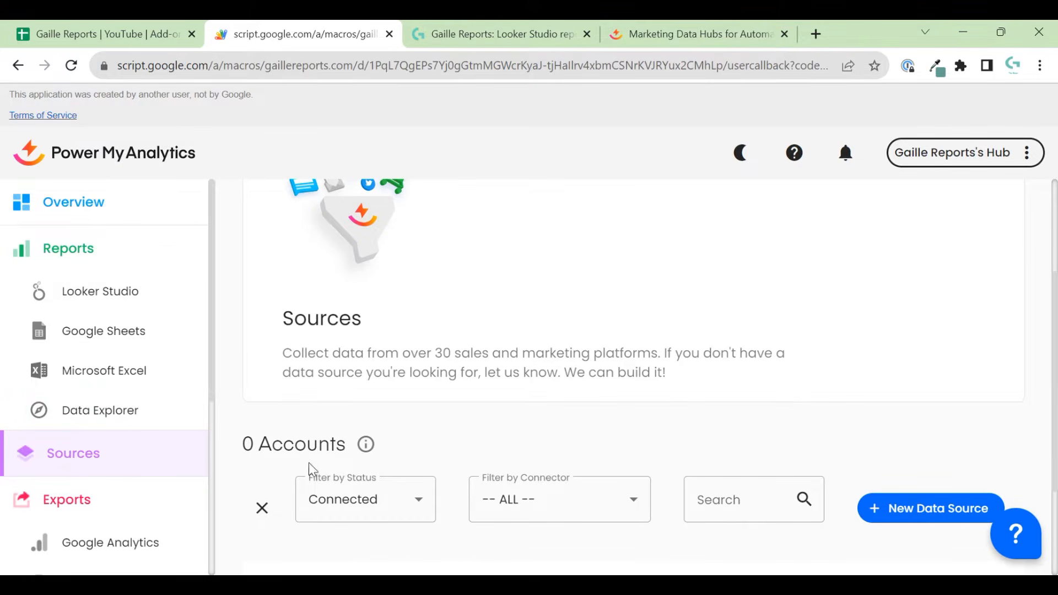
pyautogui.scroll(-3, 526, 419)
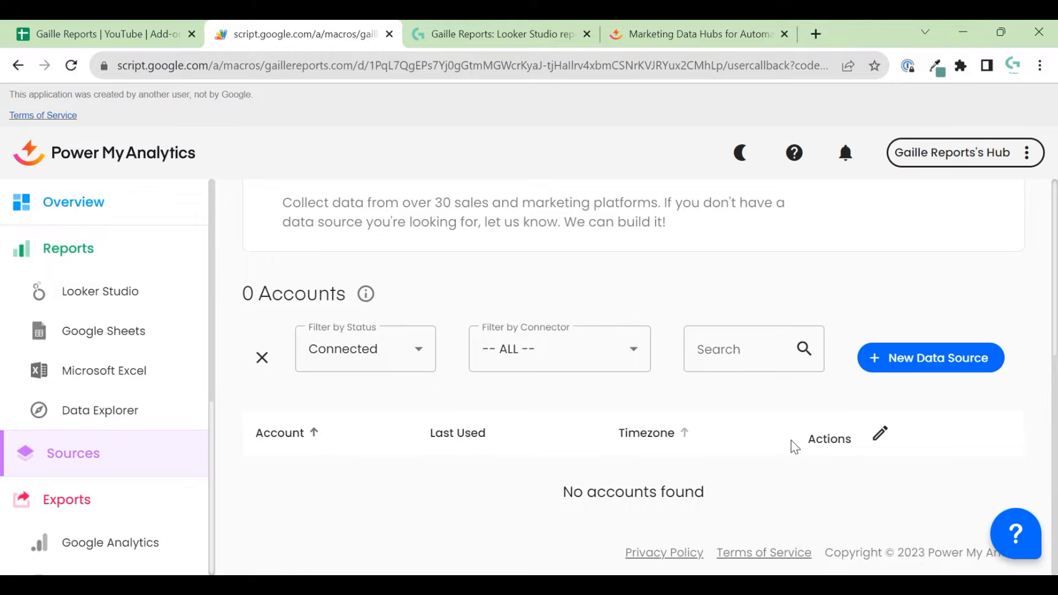
pyautogui.click(905, 368)
# Step: Examine the full range of available data source connectors, from Facebook & Instagram and Google through ShipStation
pyautogui.scroll(-5, 682, 366)
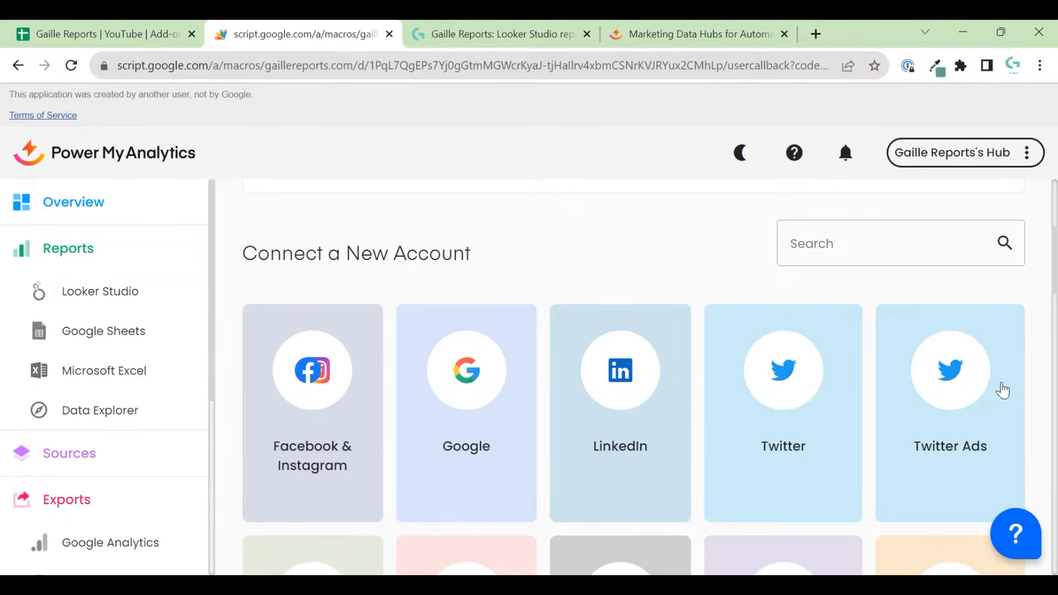
pyautogui.scroll(-18, 1009, 389)
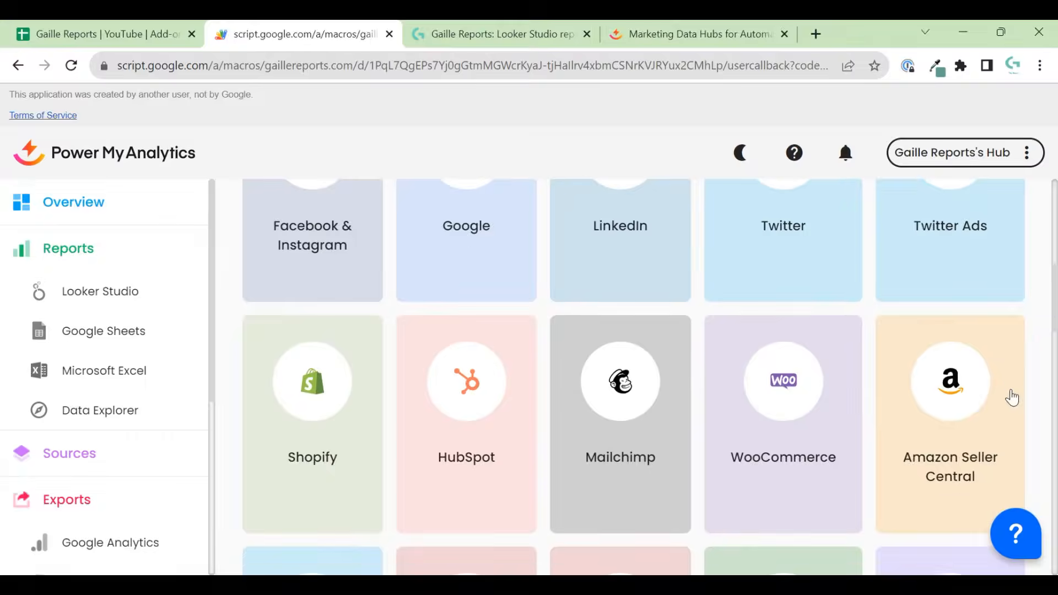
pyautogui.scroll(-9, 1012, 404)
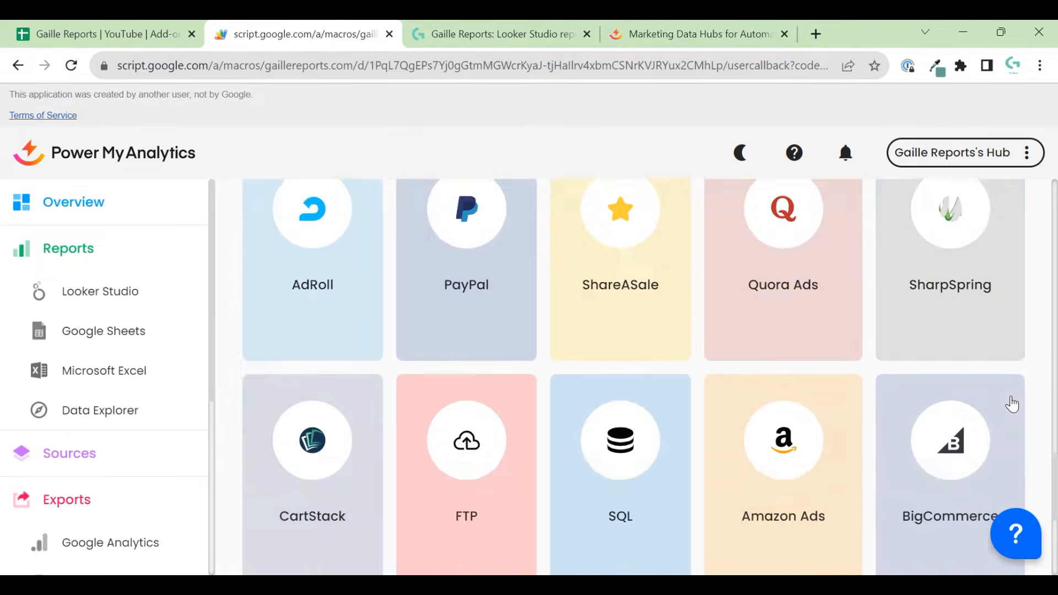
pyautogui.scroll(20, 1011, 404)
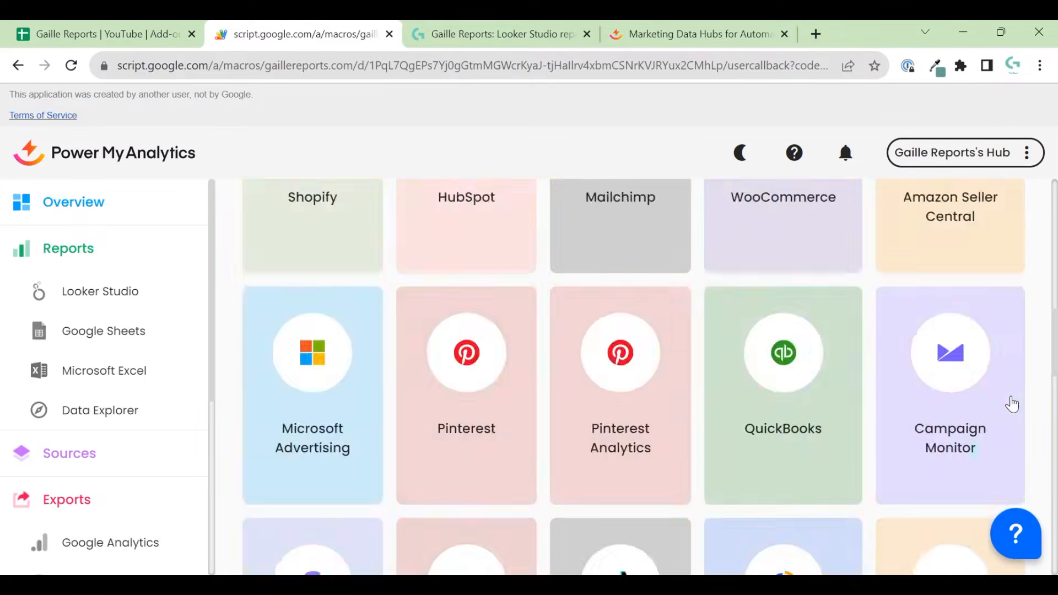
pyautogui.scroll(-3, 1013, 406)
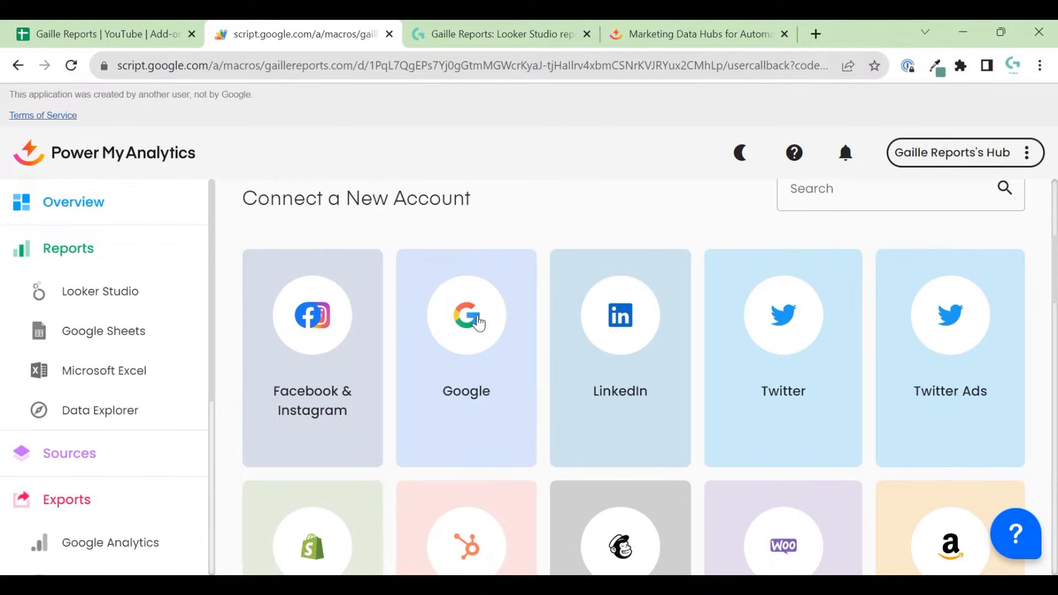
pyautogui.scroll(-2, 794, 339)
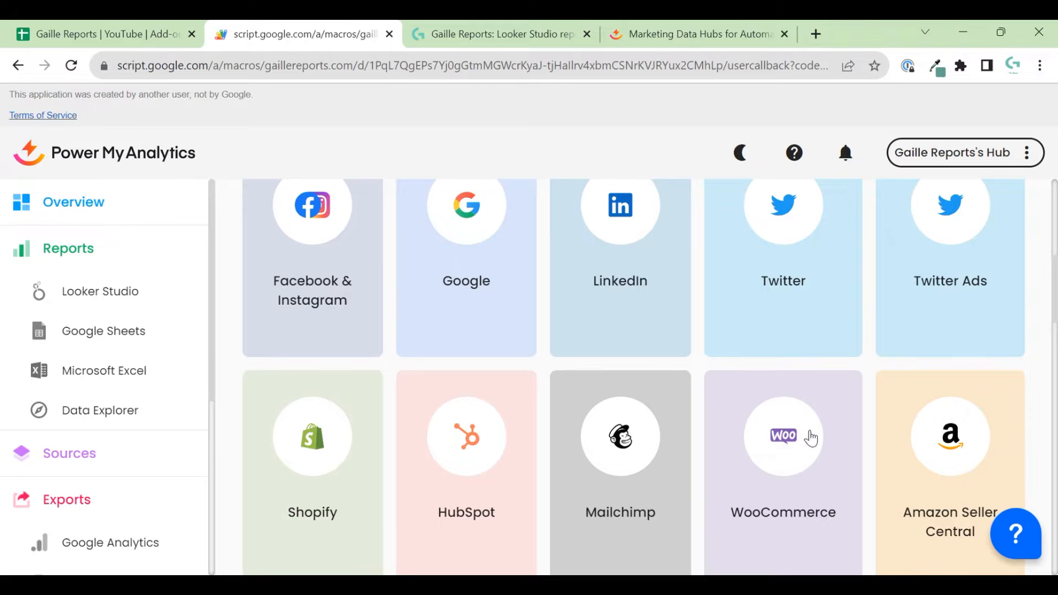
pyautogui.scroll(-1, 839, 435)
pyautogui.scroll(-1, 837, 435)
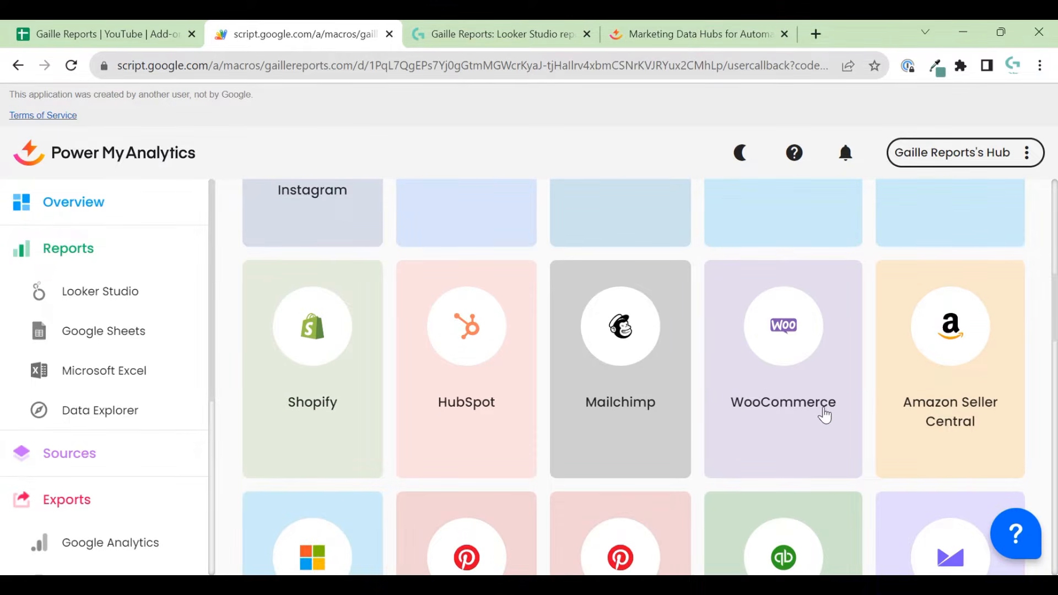
pyautogui.scroll(-1, 771, 382)
pyautogui.scroll(-3, 766, 376)
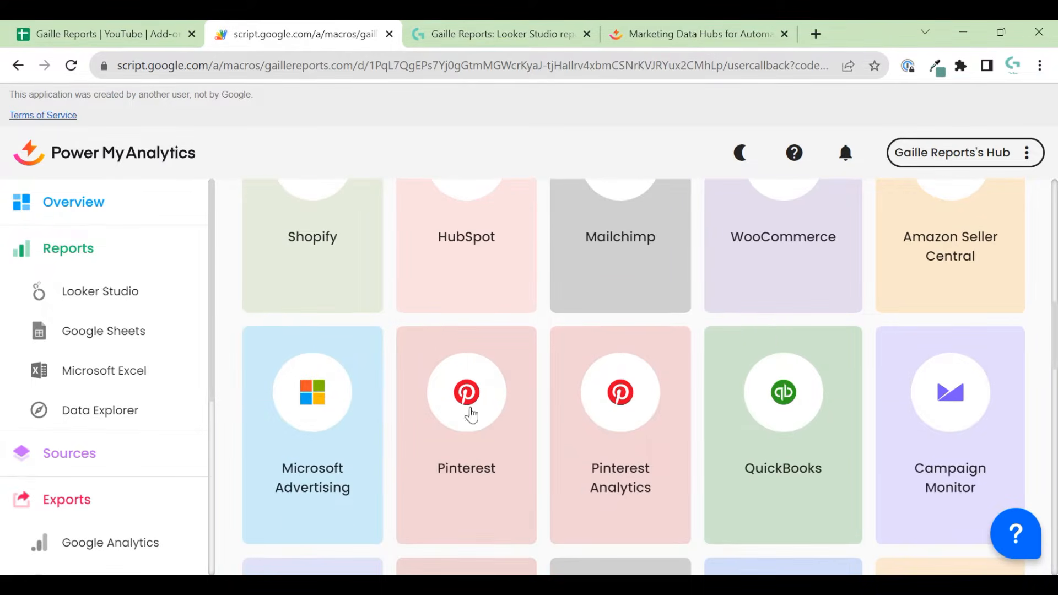
pyautogui.scroll(-5, 501, 412)
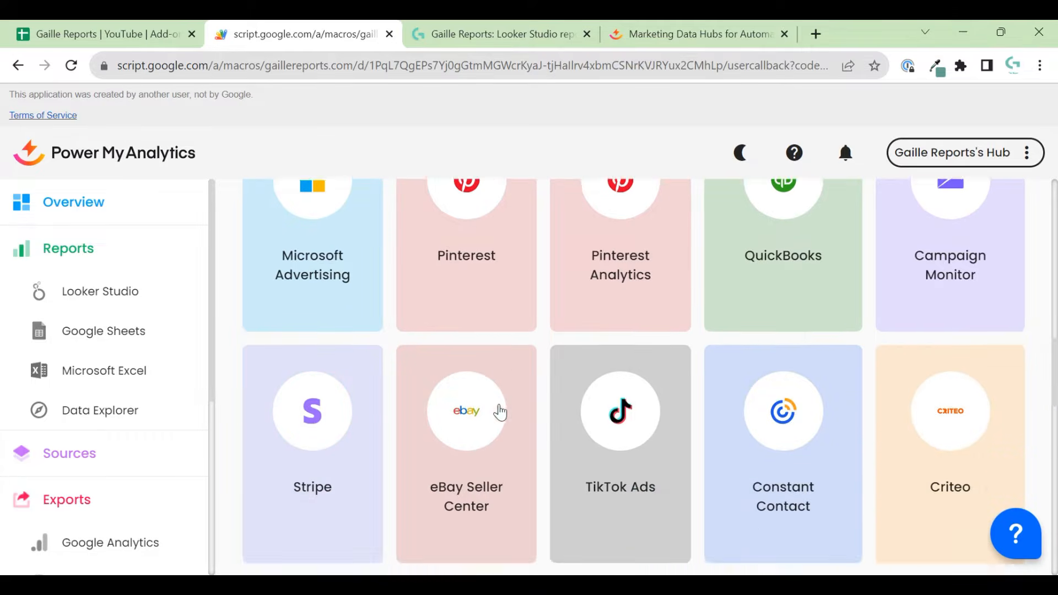
pyautogui.scroll(-4, 500, 412)
pyautogui.scroll(4, 354, 269)
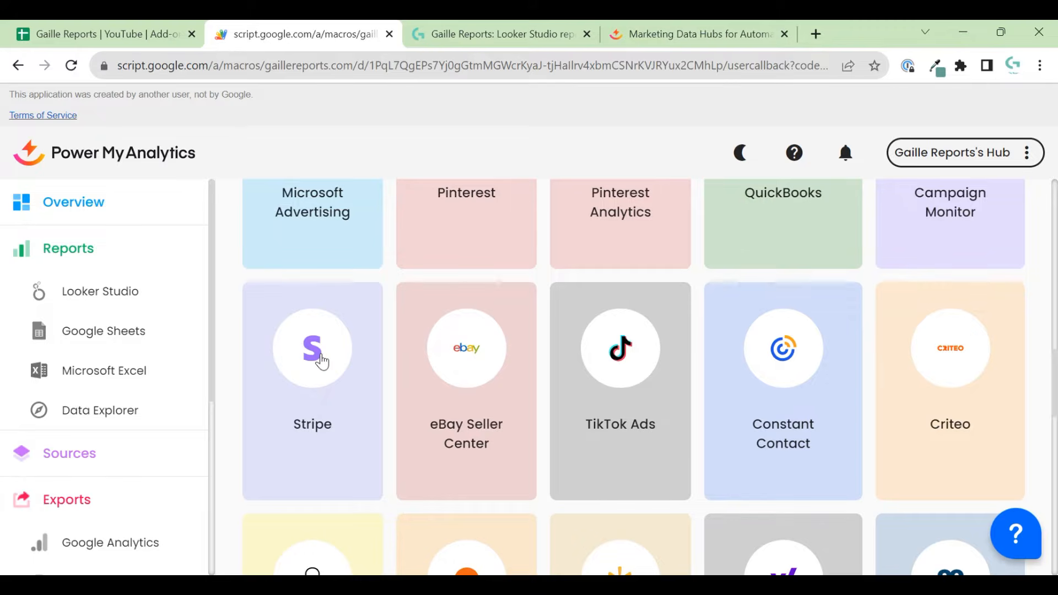
pyautogui.scroll(-6, 780, 410)
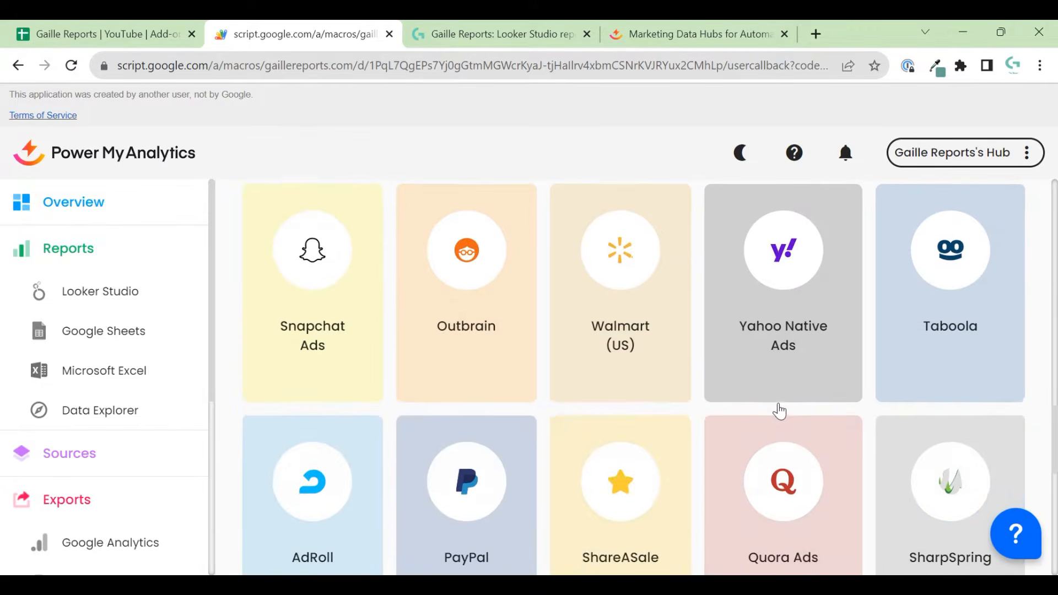
pyautogui.scroll(-4, 768, 404)
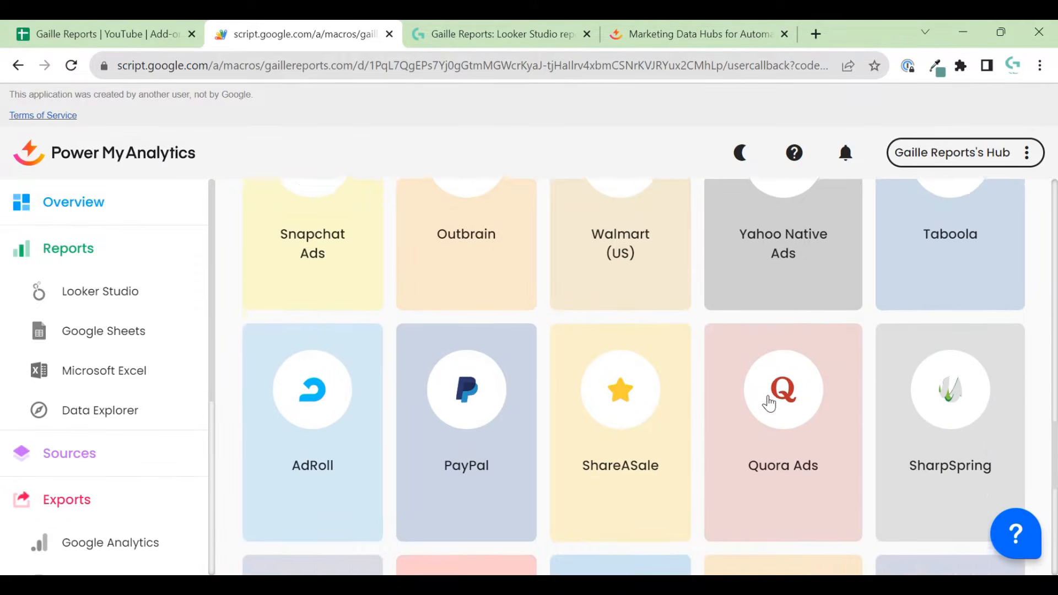
pyautogui.scroll(-4, 768, 404)
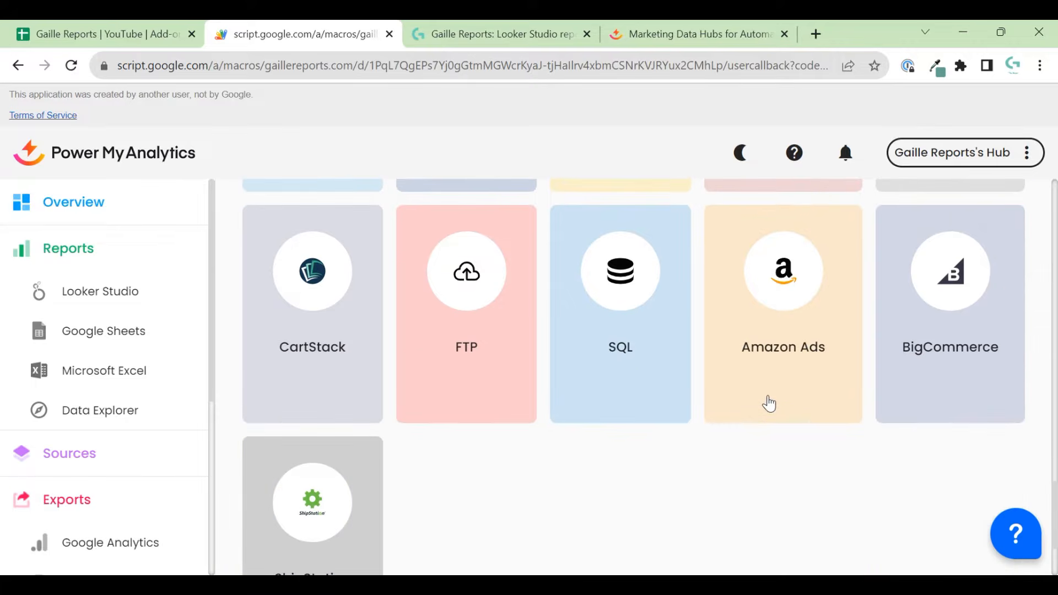
pyautogui.scroll(-2, 769, 404)
pyautogui.scroll(10, 768, 404)
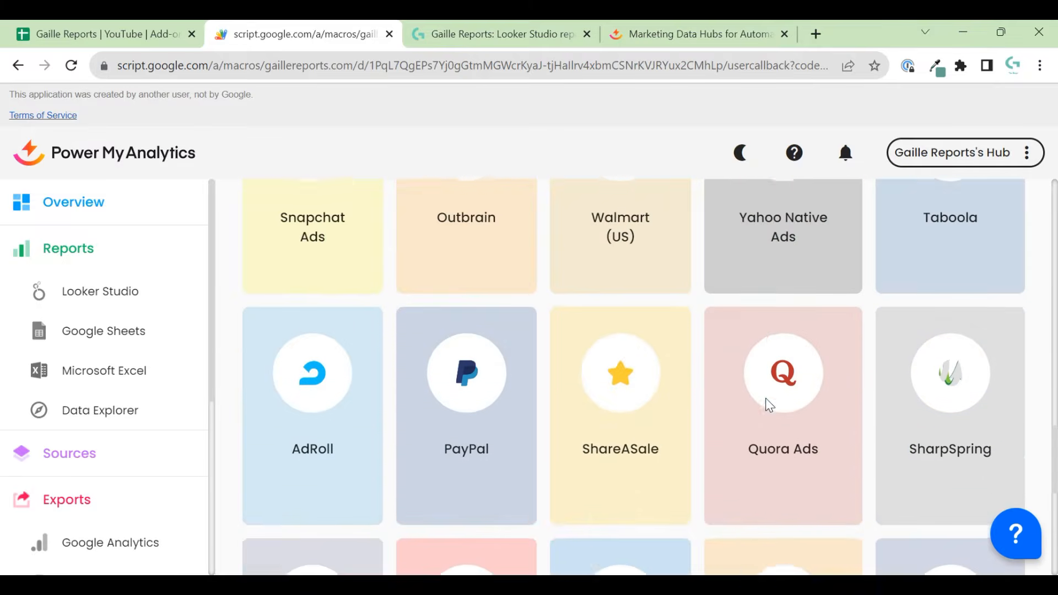
pyautogui.scroll(1, 765, 398)
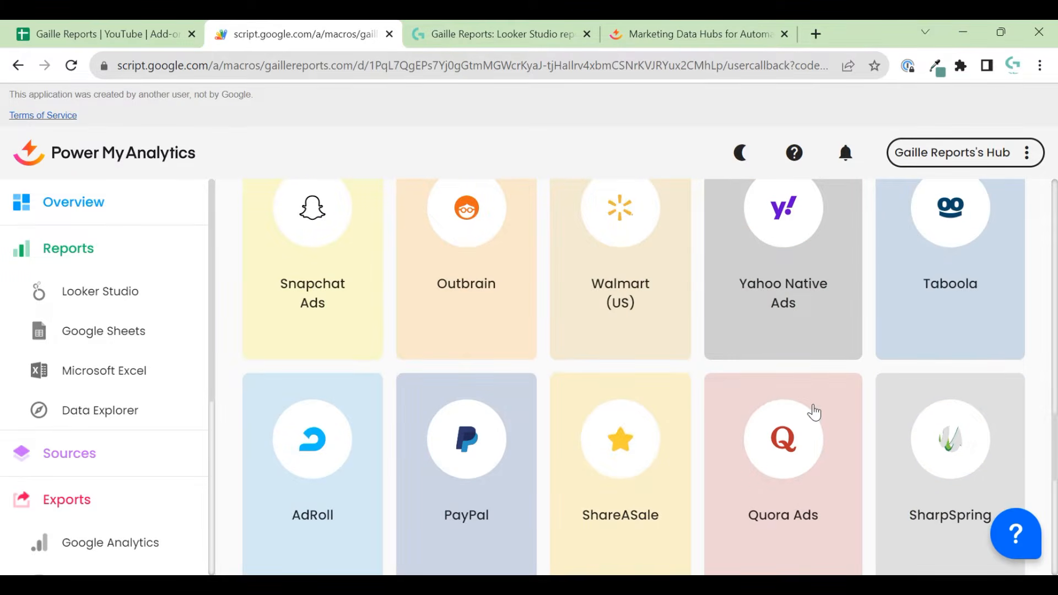
pyautogui.scroll(15, 813, 412)
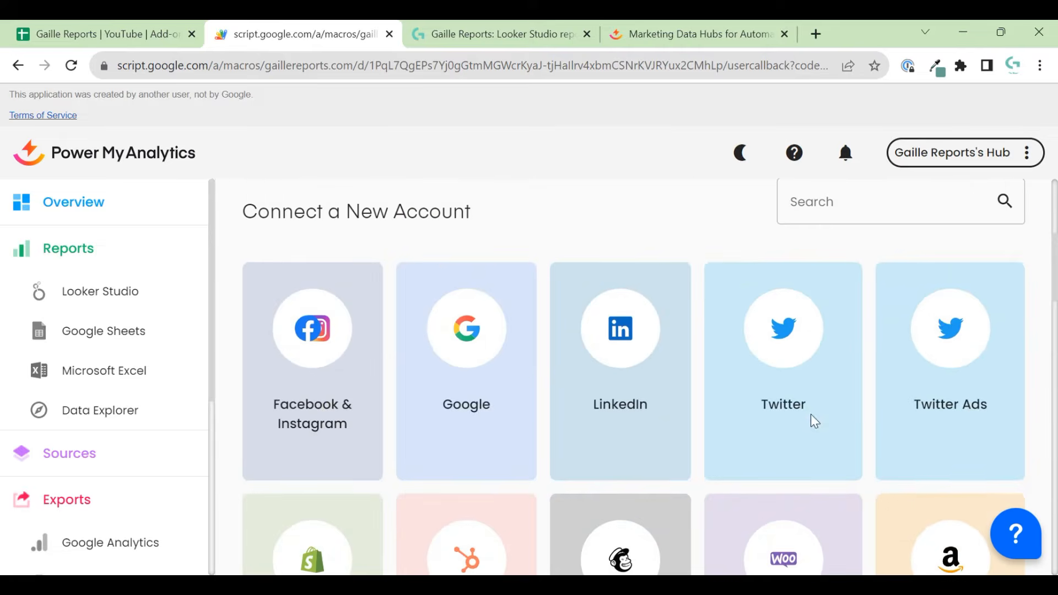
pyautogui.scroll(2, 758, 321)
pyautogui.scroll(-2, 611, 413)
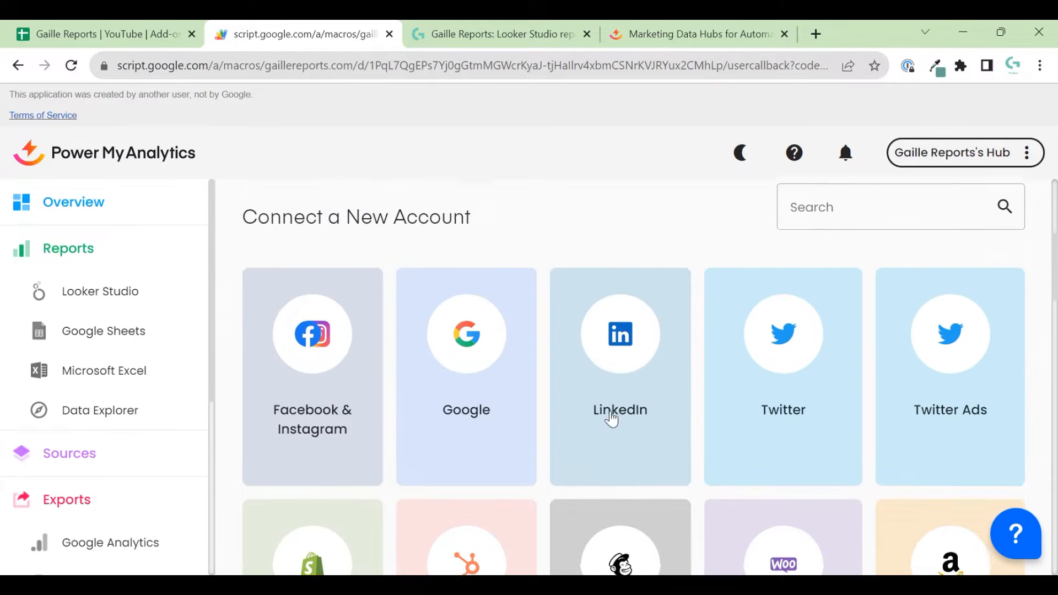
# Step: Start connecting Google as a data source and select all of the access permissions Power My Analytics requests
pyautogui.click(481, 355)
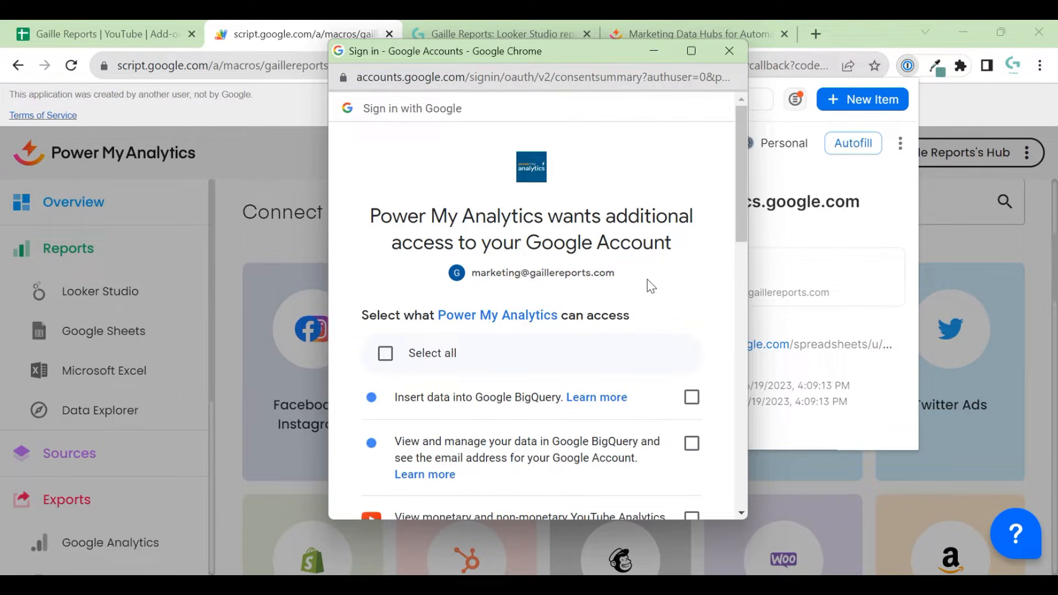
pyautogui.click(907, 67)
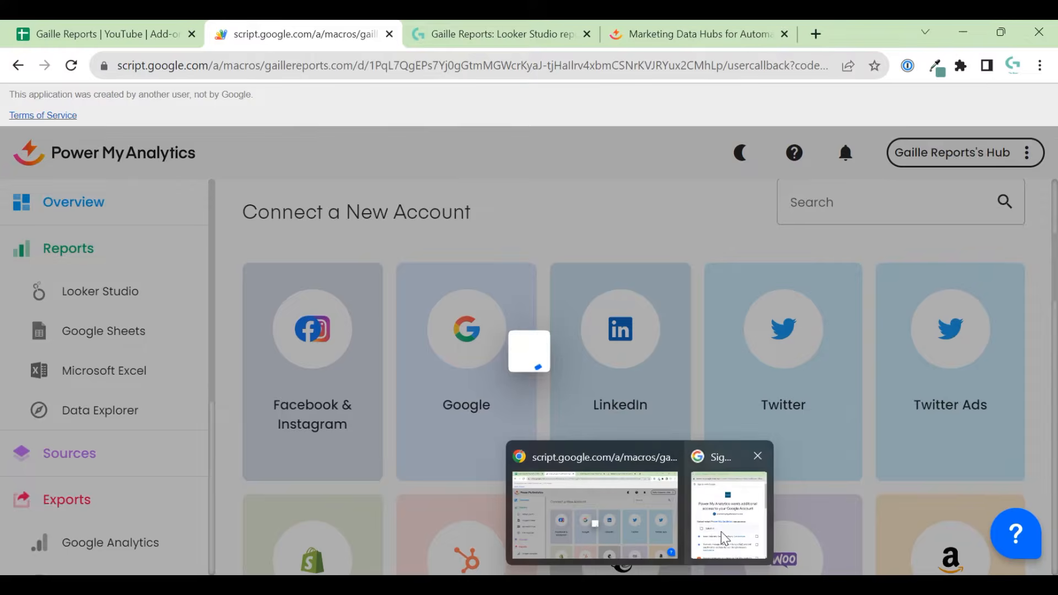
pyautogui.click(724, 537)
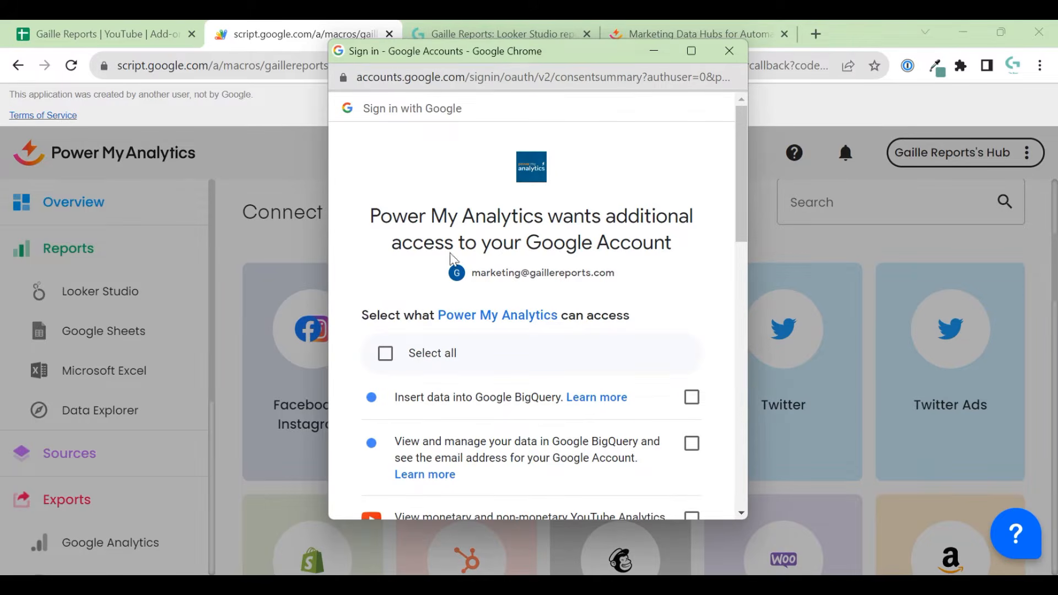
pyautogui.scroll(-1, 407, 324)
pyautogui.click(385, 298)
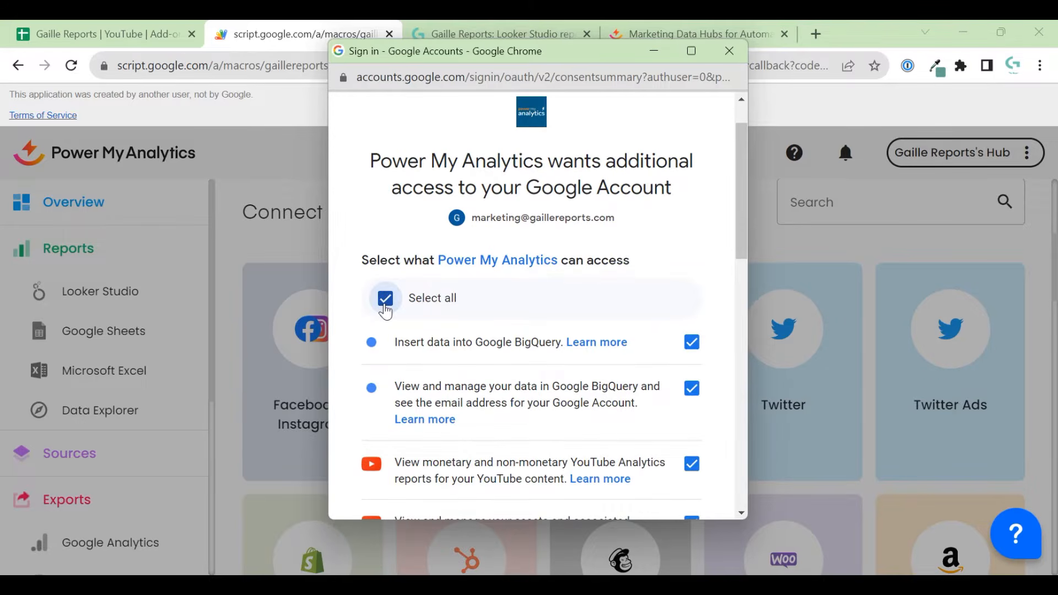
# Step: Review the selected Google permissions, continue to grant the access, and close the dialog offering follow-up actions
pyautogui.scroll(-2, 385, 310)
pyautogui.scroll(-4, 642, 339)
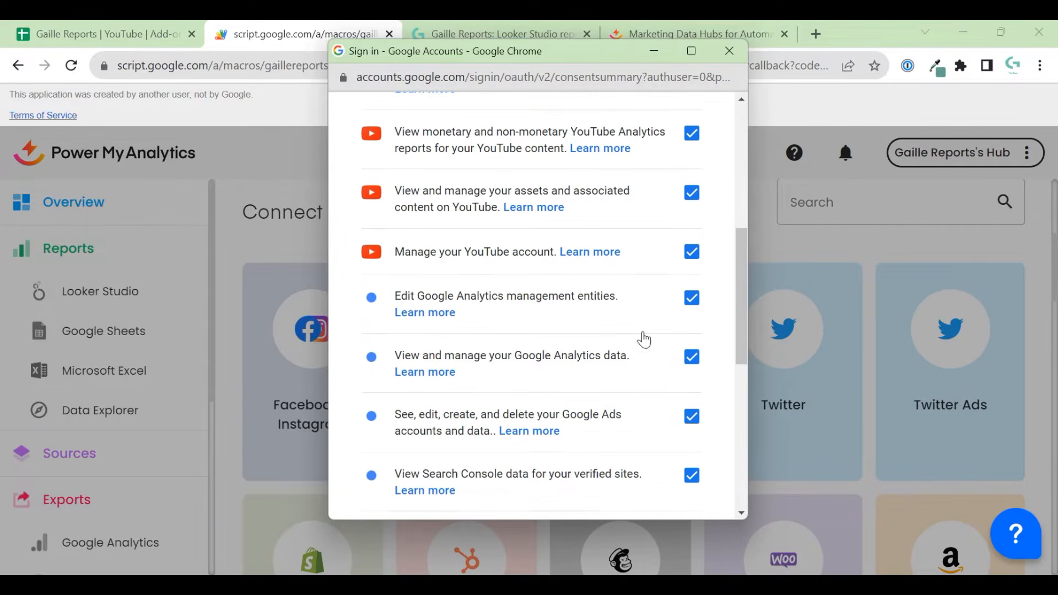
pyautogui.scroll(-4, 643, 339)
pyautogui.scroll(-2, 645, 338)
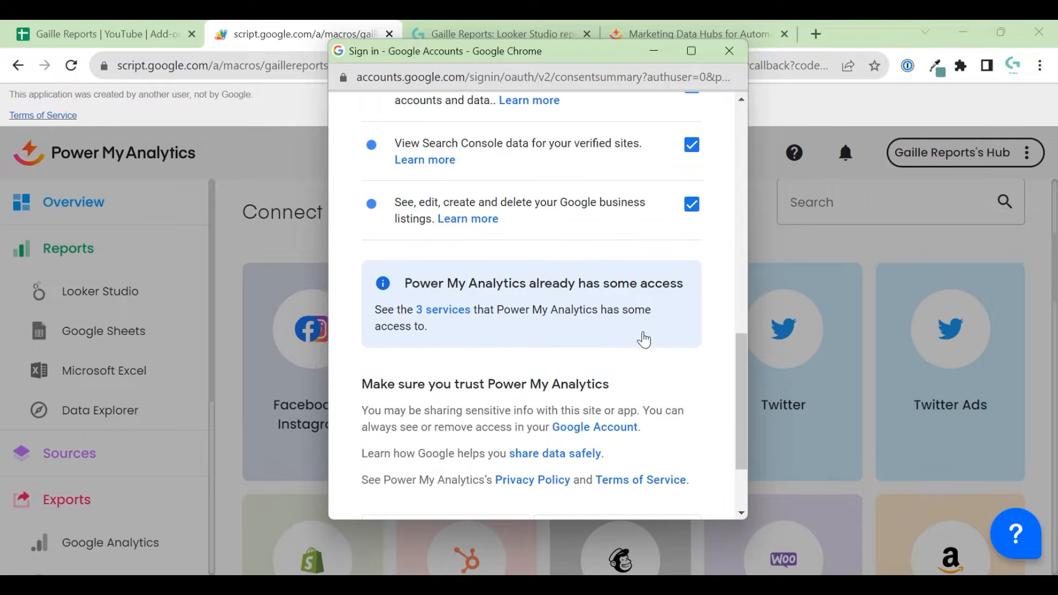
pyautogui.scroll(-2, 642, 336)
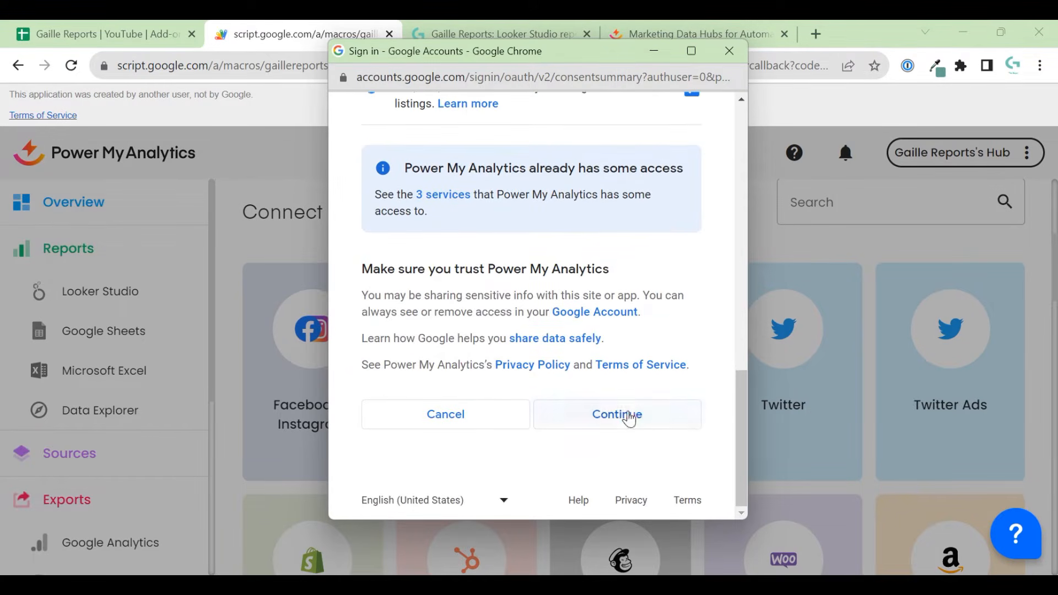
pyautogui.click(630, 415)
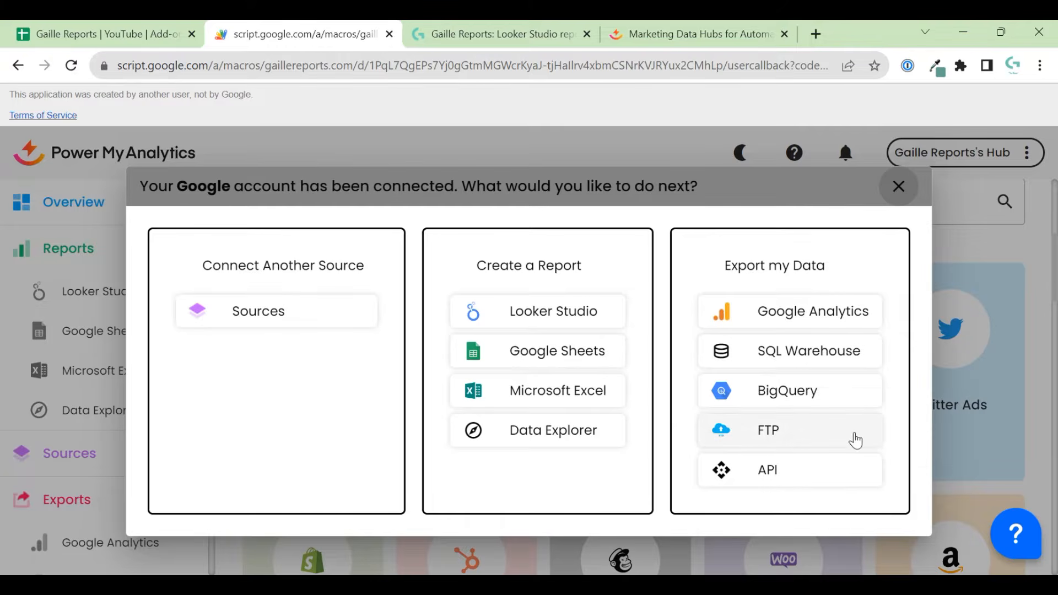
pyautogui.press('Escape')
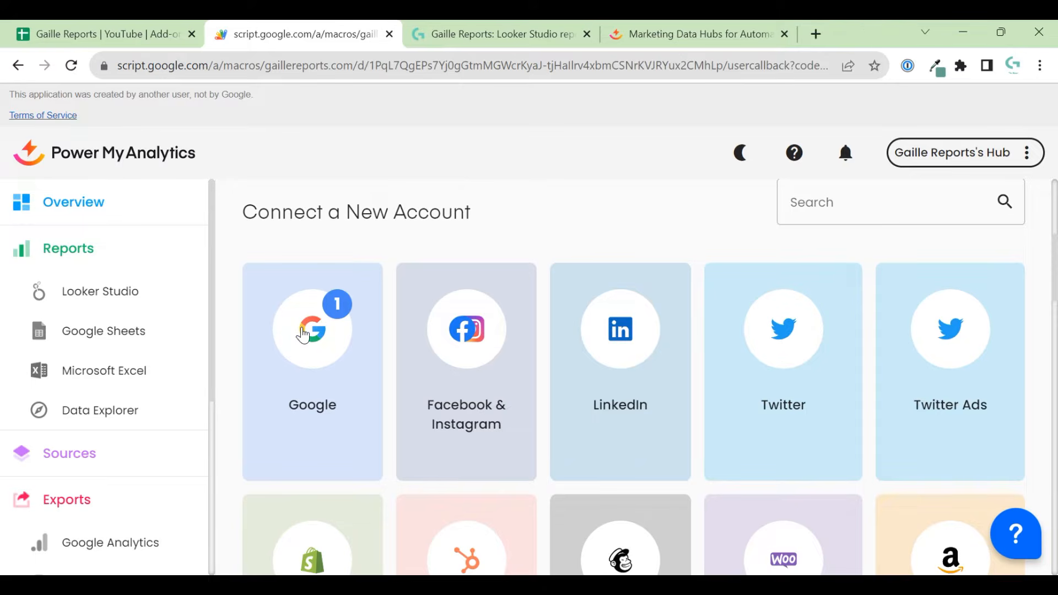
# Step: Connect Facebook & Instagram as a data source, continuing with the required Facebook profile, and close the follow-up dialog
pyautogui.click(465, 339)
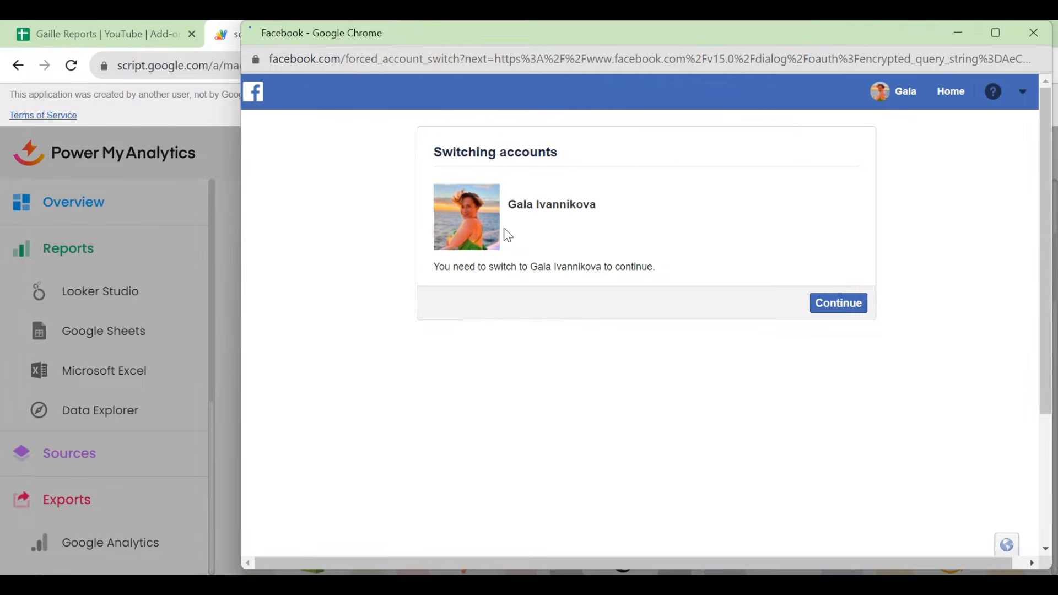
pyautogui.click(836, 302)
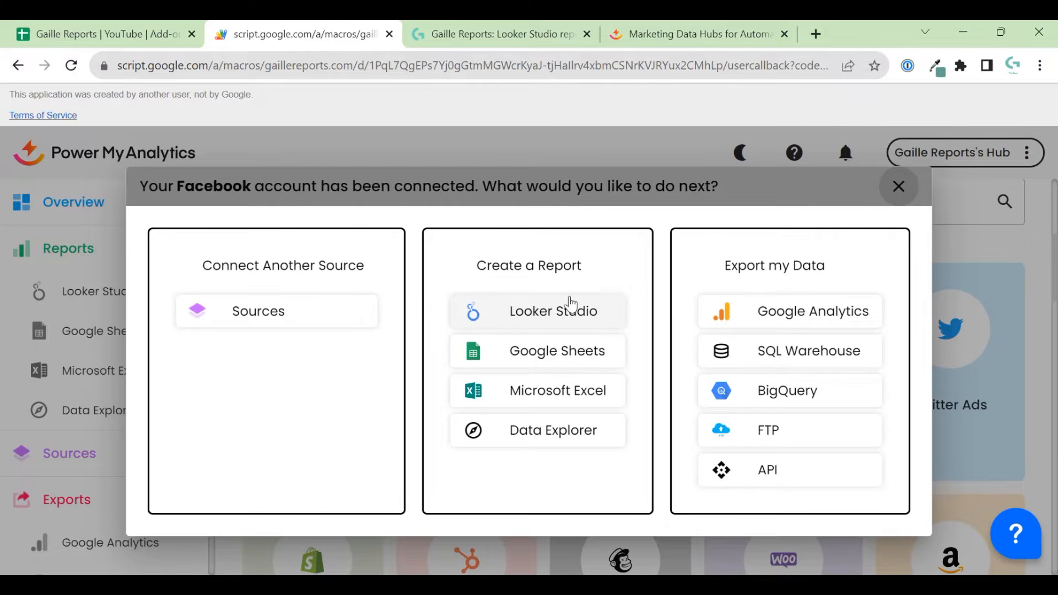
pyautogui.click(899, 187)
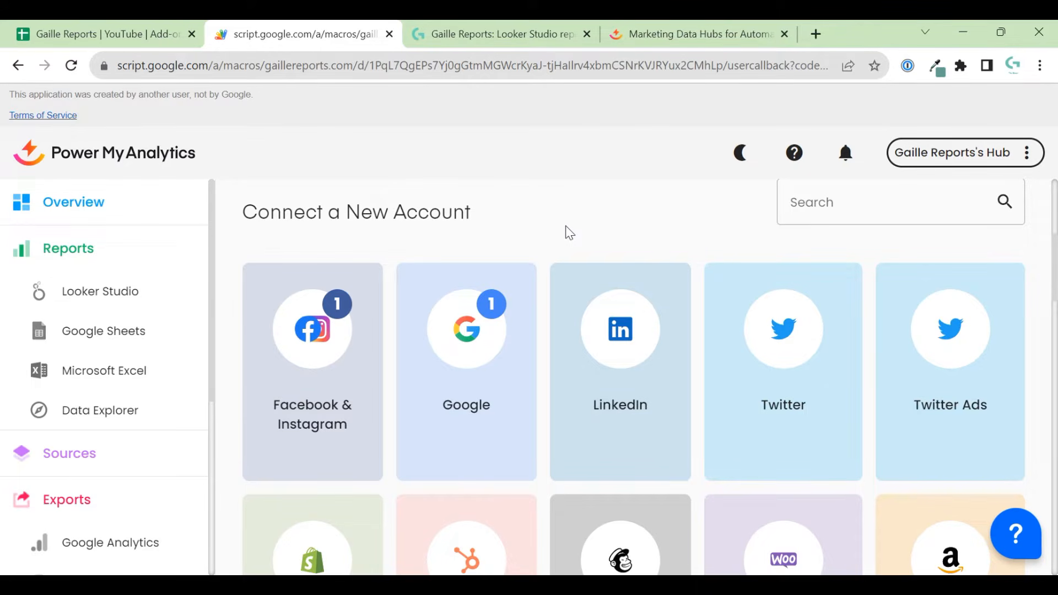
# Step: Open Power My Analytics' pricing page and review the monthly prices and features of the Single, Business and Pro plans
pyautogui.scroll(-5, 71, 314)
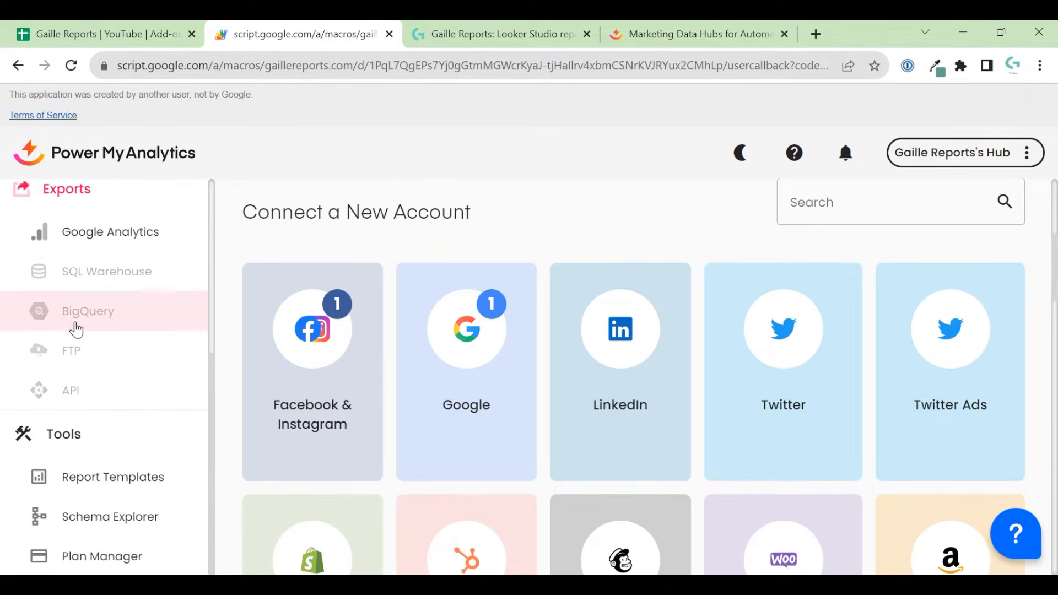
pyautogui.scroll(5, 80, 330)
pyautogui.click(689, 32)
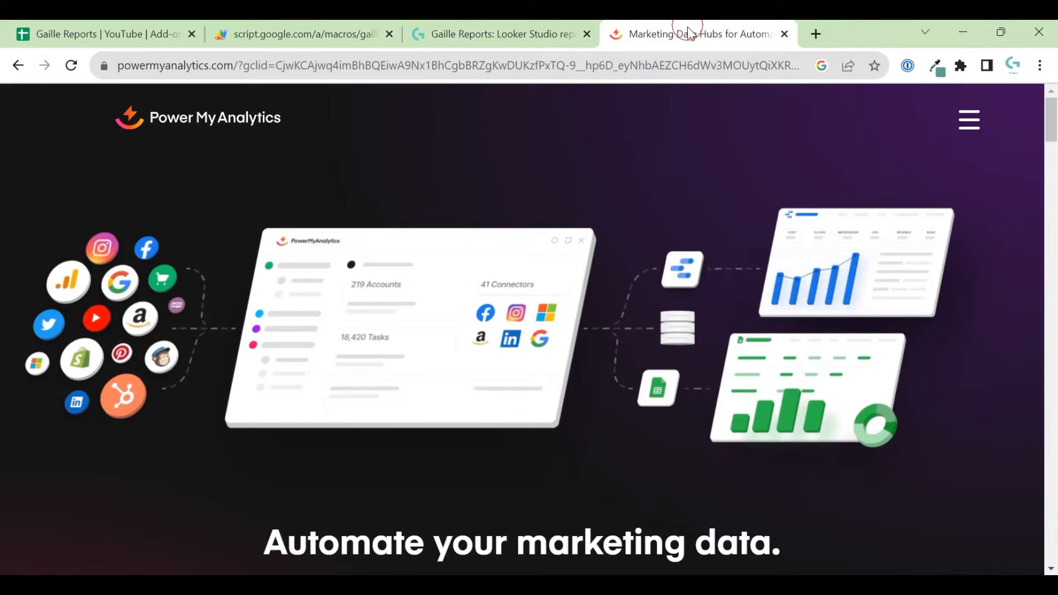
pyautogui.click(969, 121)
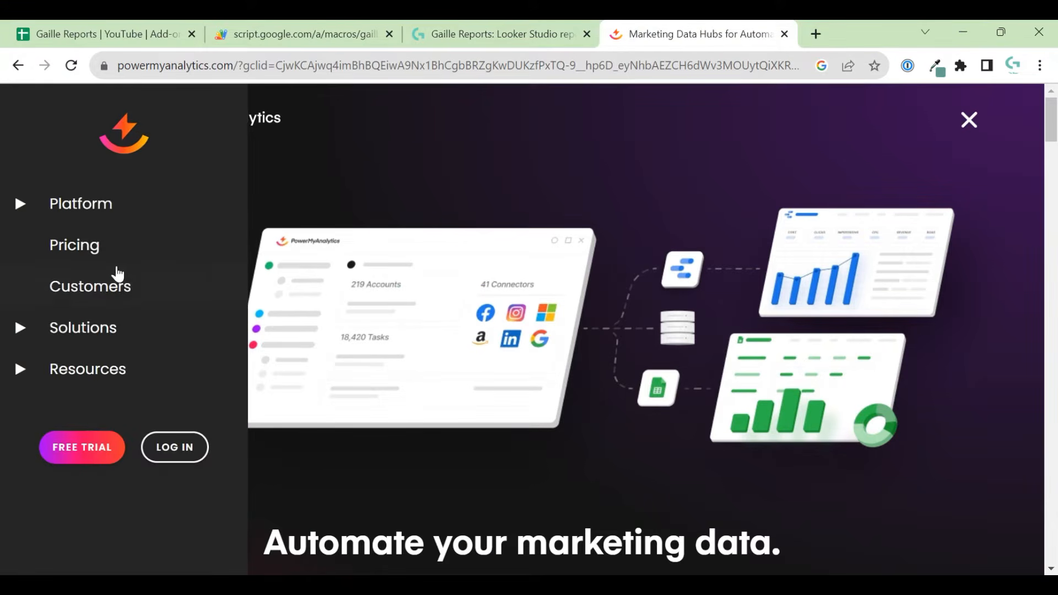
pyautogui.click(83, 241)
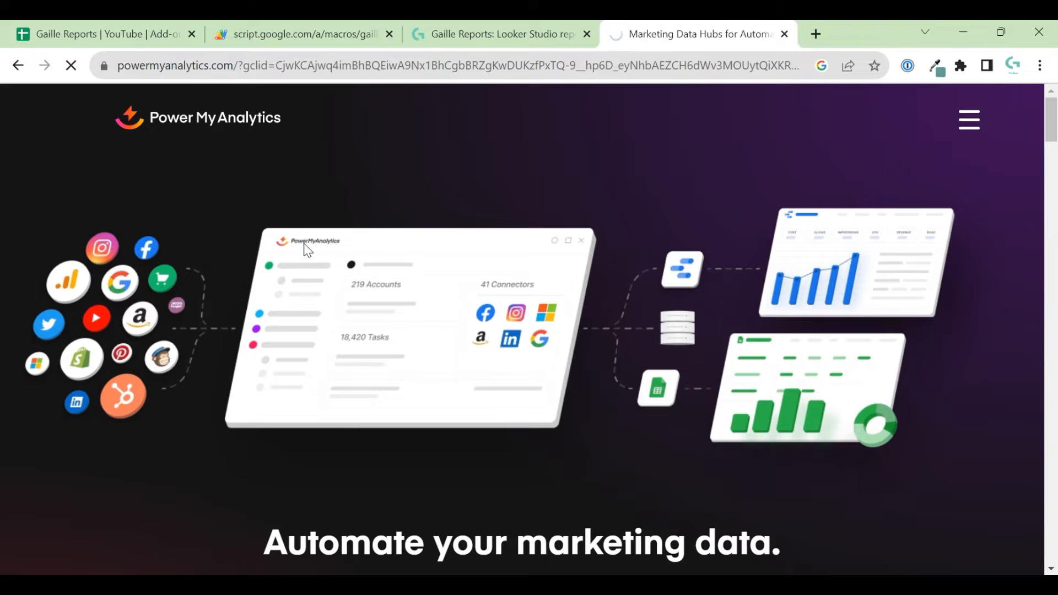
pyautogui.scroll(-2, 815, 319)
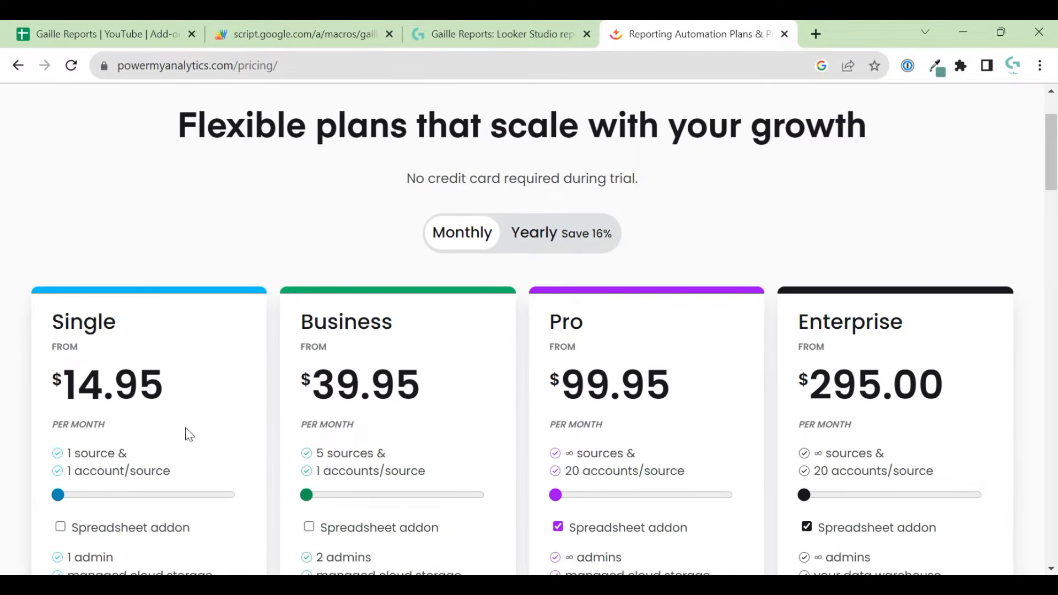
pyautogui.scroll(-1, 101, 395)
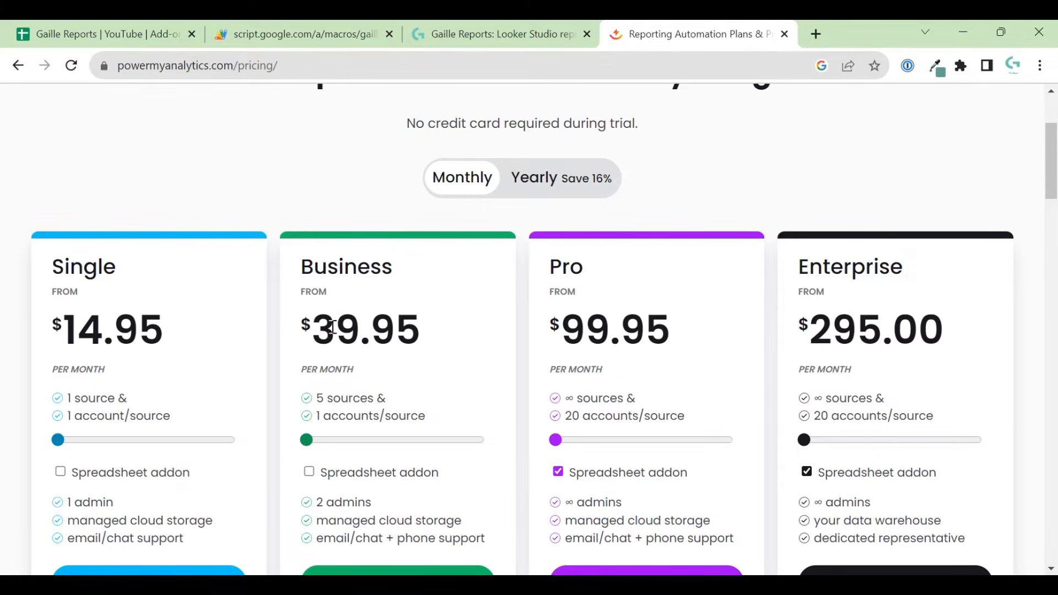
pyautogui.moveTo(313, 311); pyautogui.dragTo(431, 303)
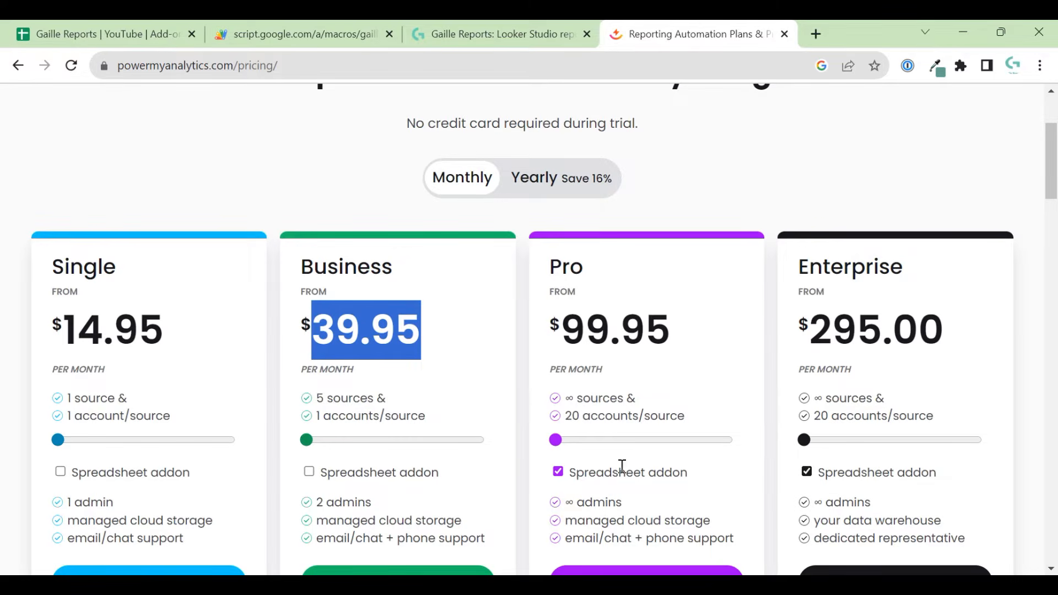
pyautogui.moveTo(699, 483); pyautogui.dragTo(582, 360)
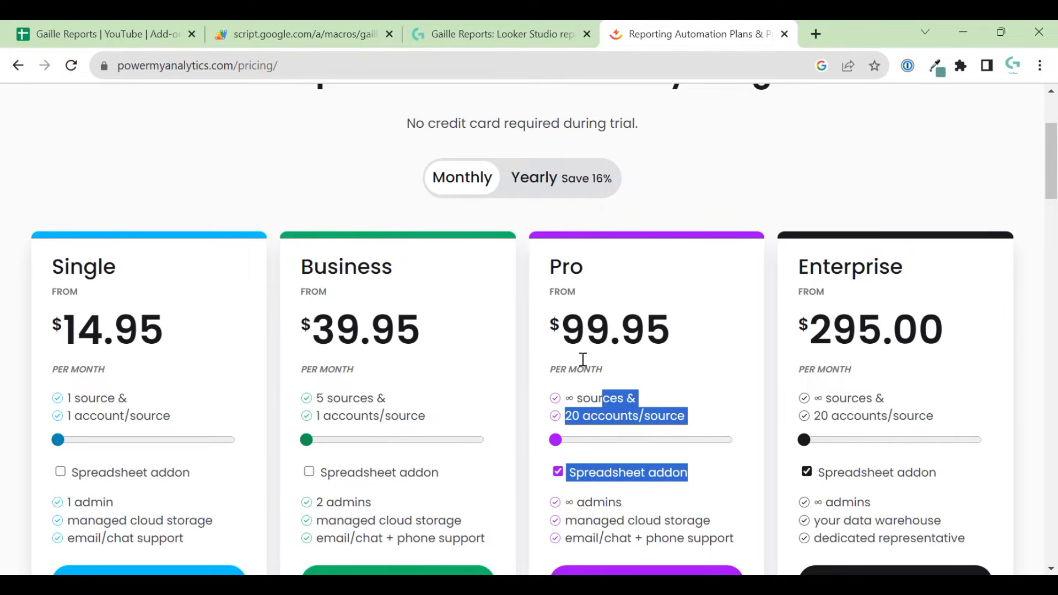
pyautogui.click(386, 475)
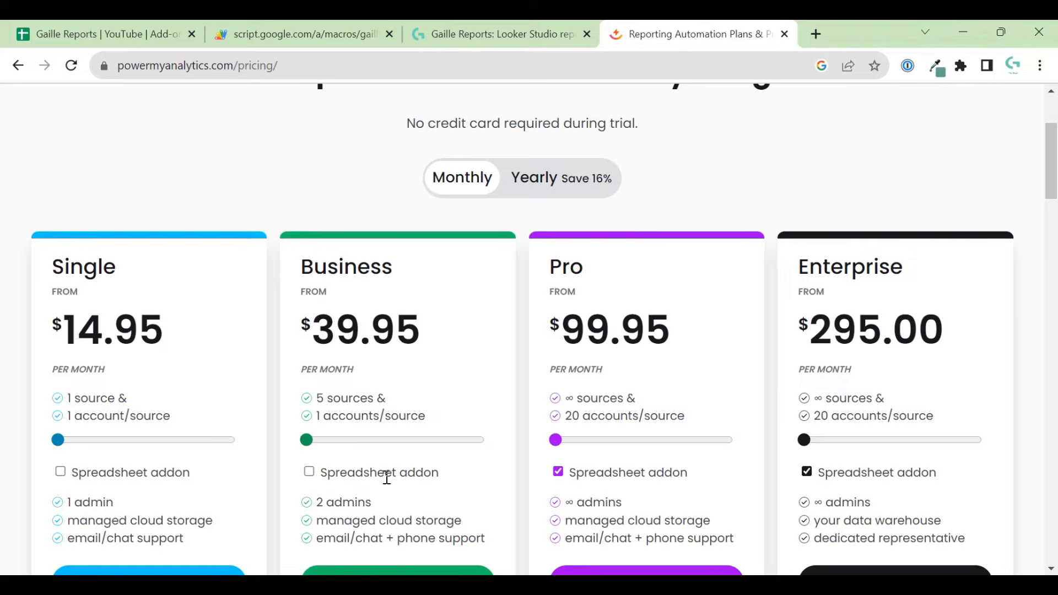
# Step: Check how the Spreadsheet addon affects the Business and Single plan prices, leave it off for both, and review the Enterprise price
pyautogui.click(309, 472)
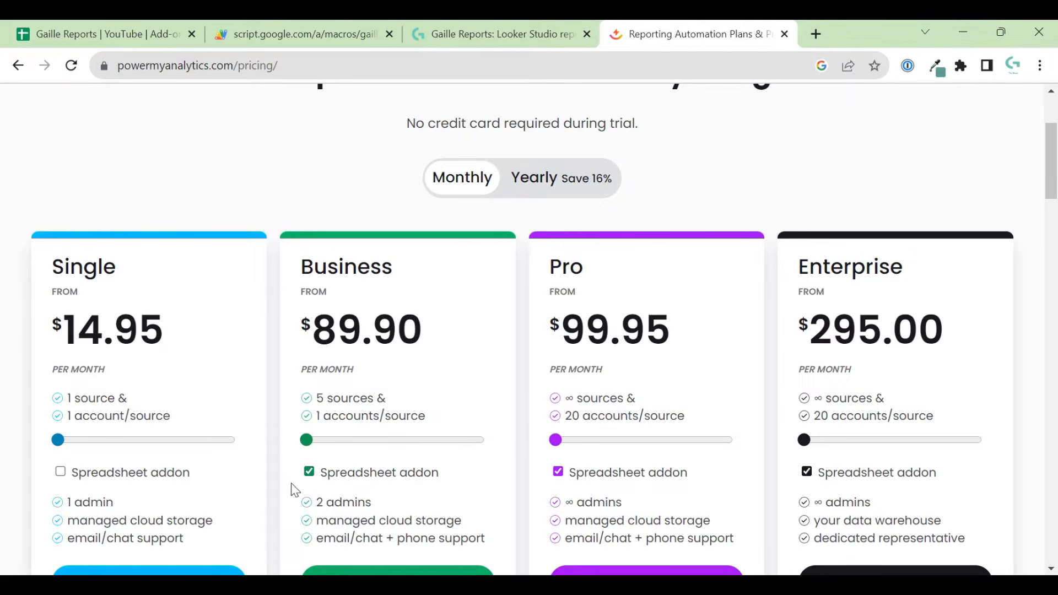
pyautogui.click(309, 472)
pyautogui.click(61, 472)
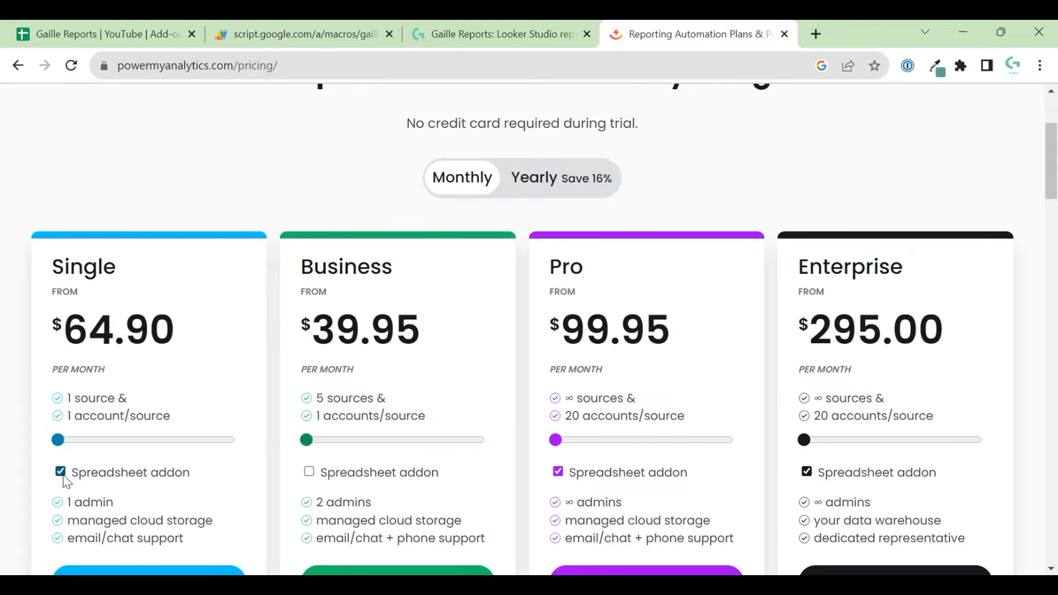
pyautogui.click(61, 472)
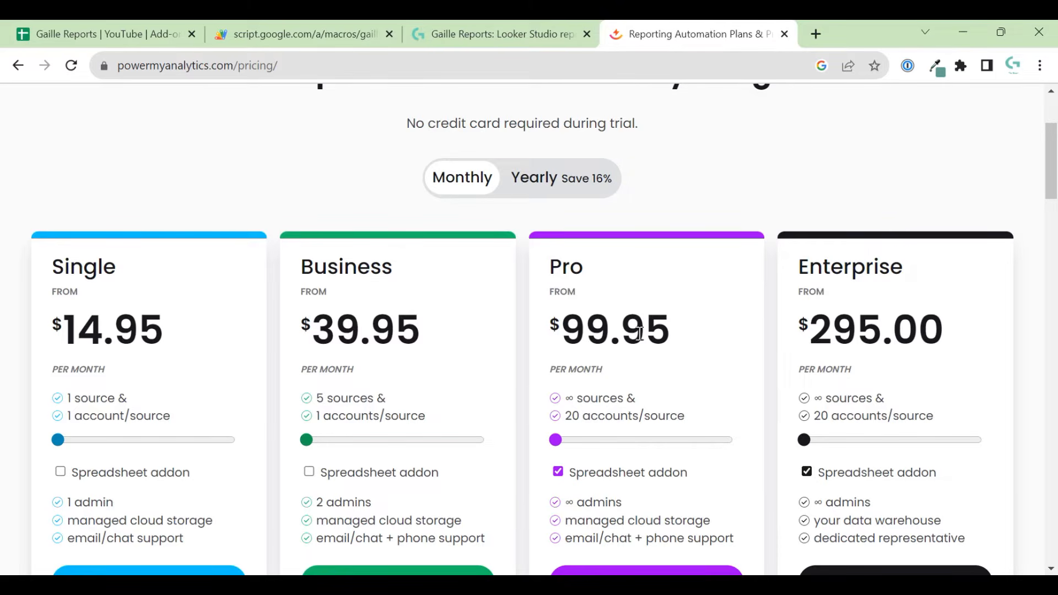
pyautogui.scroll(-3, 639, 333)
pyautogui.scroll(2, 716, 336)
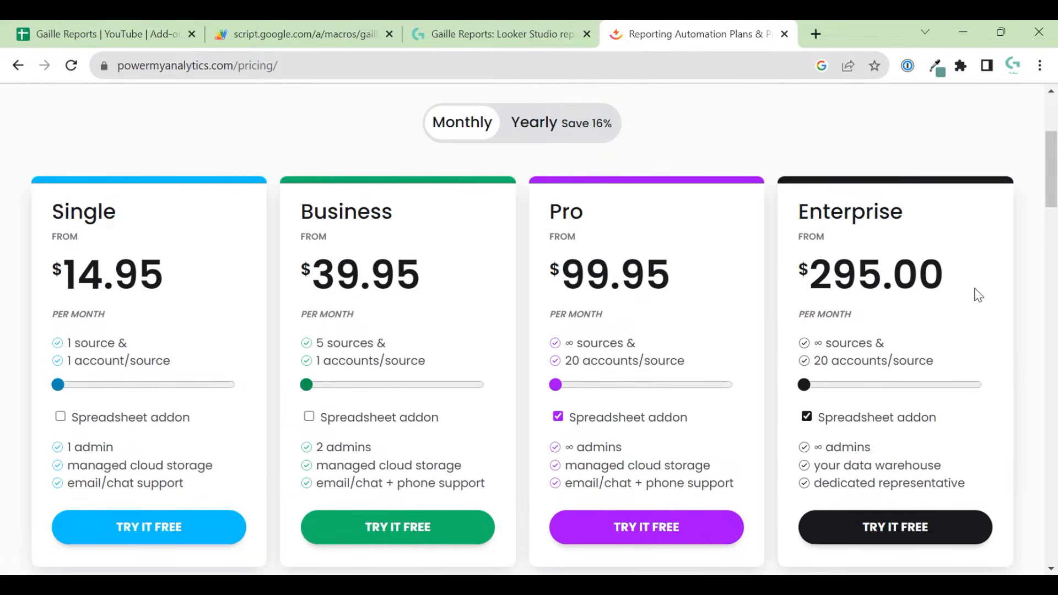
pyautogui.moveTo(961, 271); pyautogui.dragTo(776, 292)
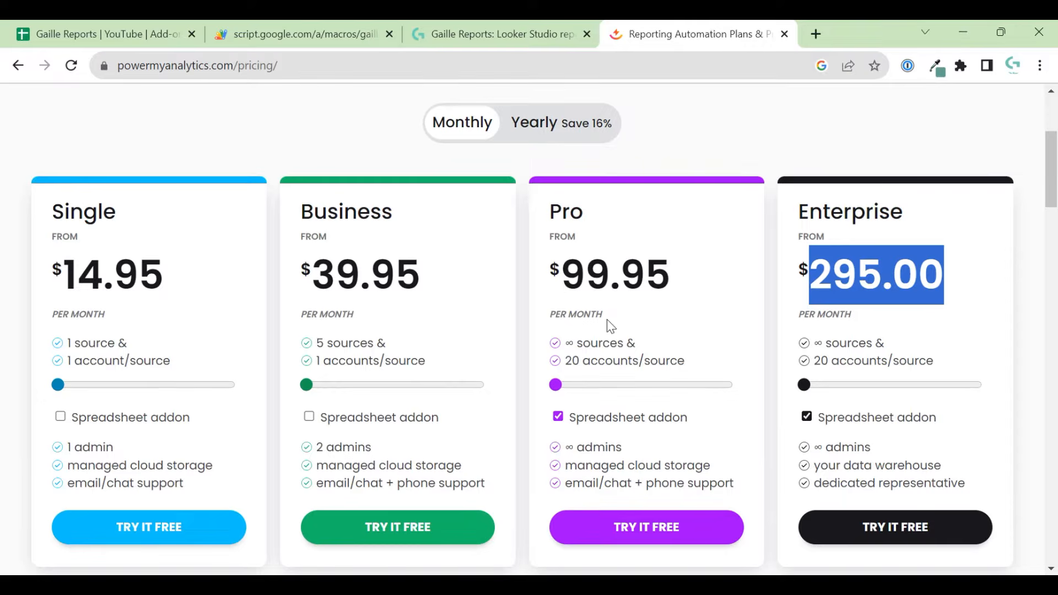
# Step: Switch back to the Add-ons test spreadsheet, close the Power My Analytics login dialog, and reload the page
pyautogui.click(329, 23)
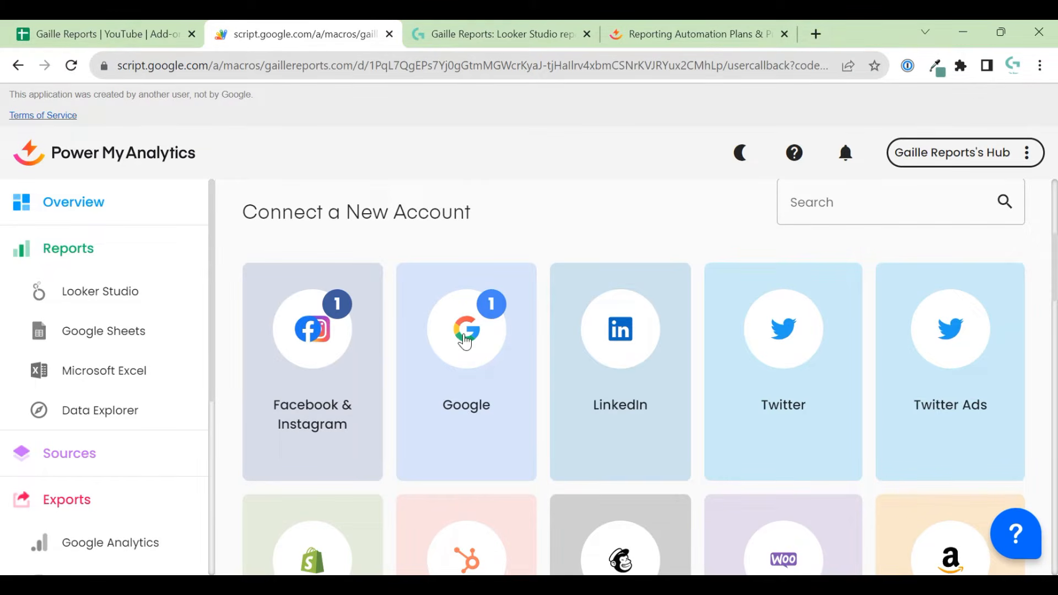
pyautogui.click(93, 24)
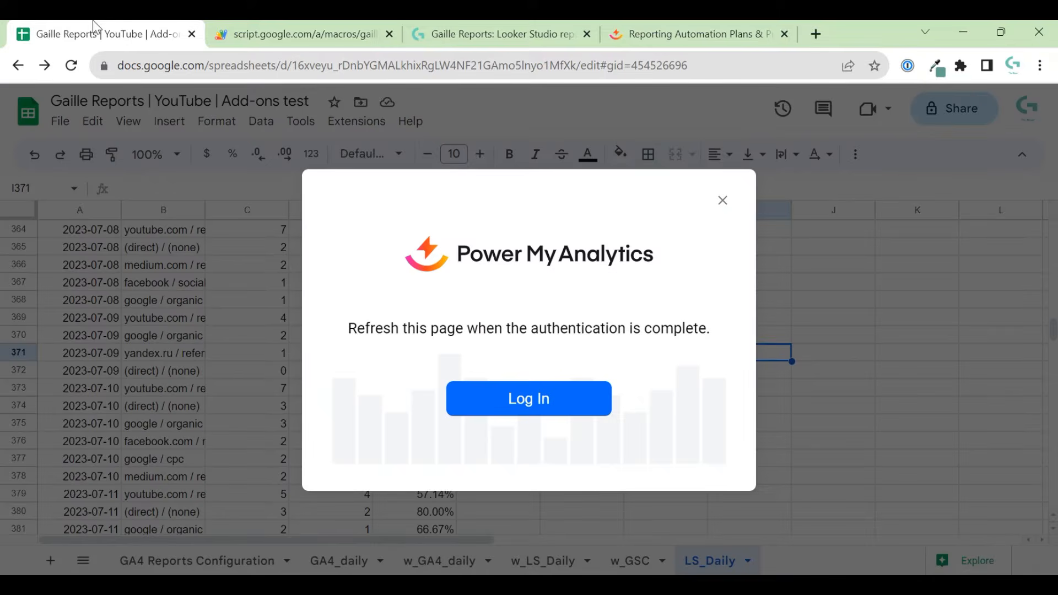
pyautogui.click(722, 202)
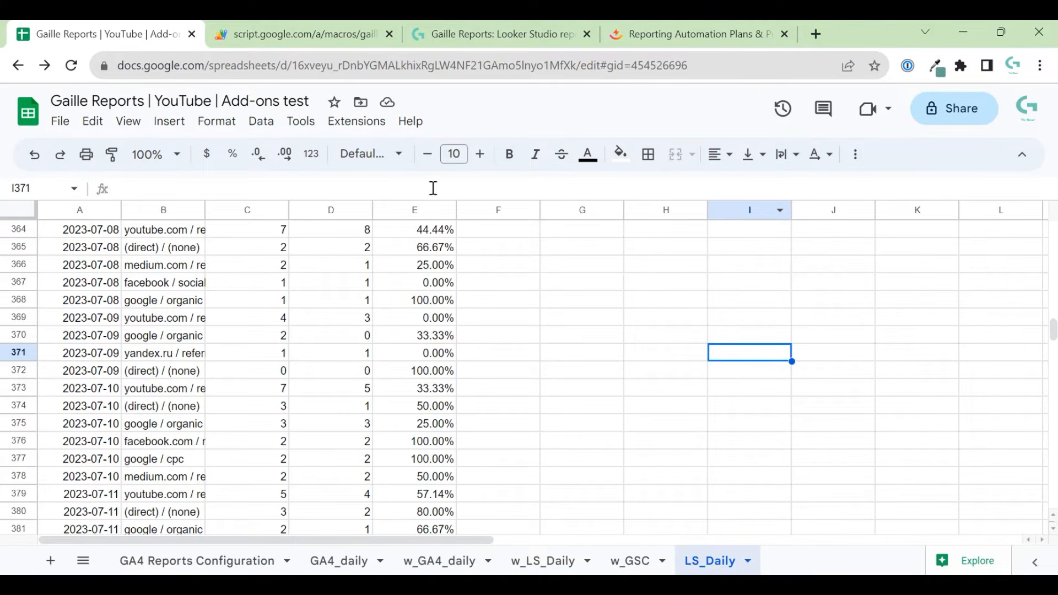
pyautogui.click(377, 130)
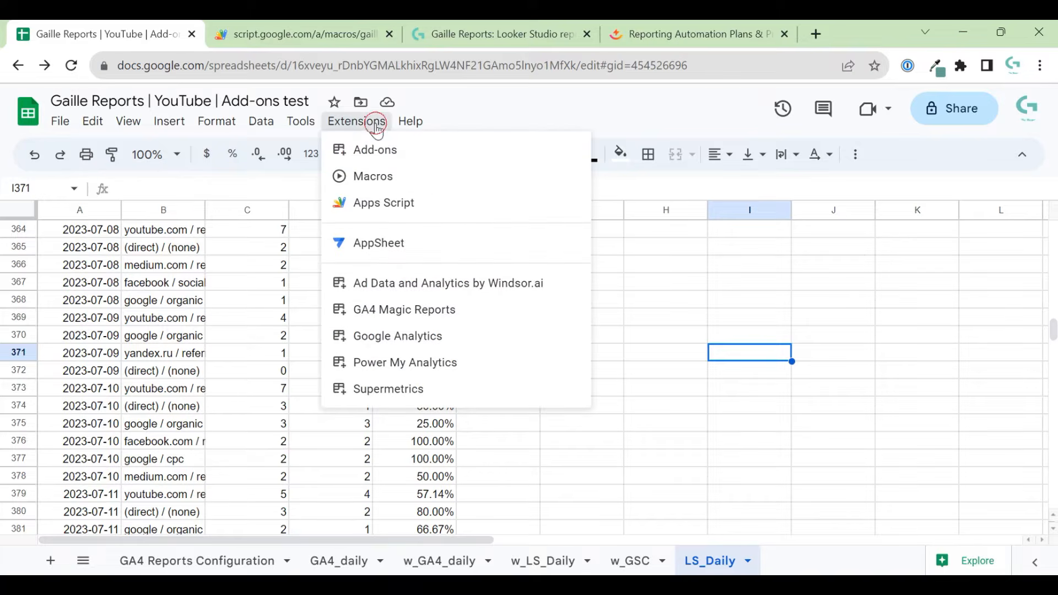
pyautogui.moveTo(429, 370)
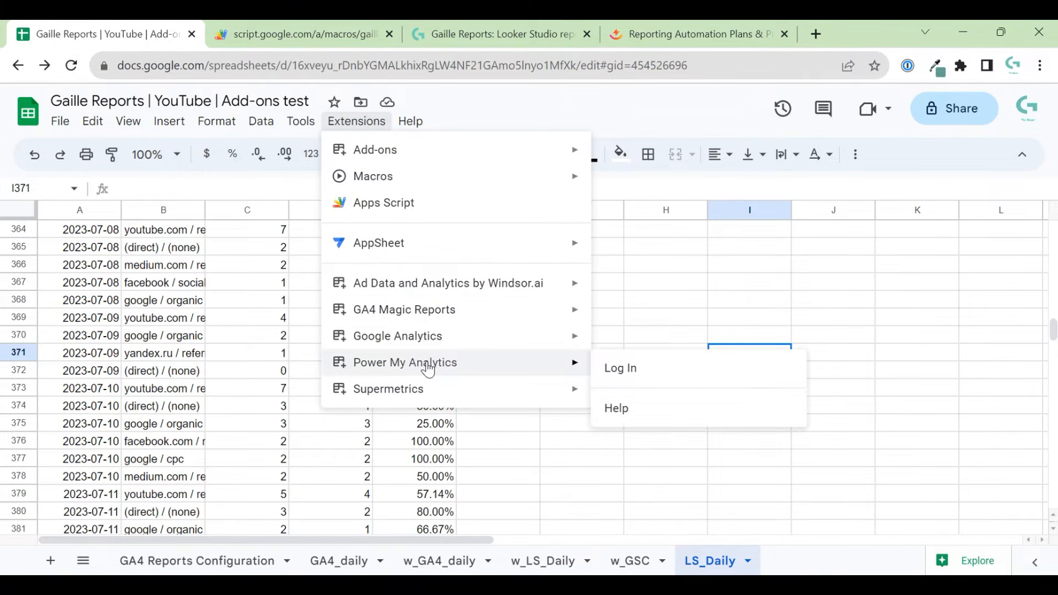
pyautogui.click(739, 285)
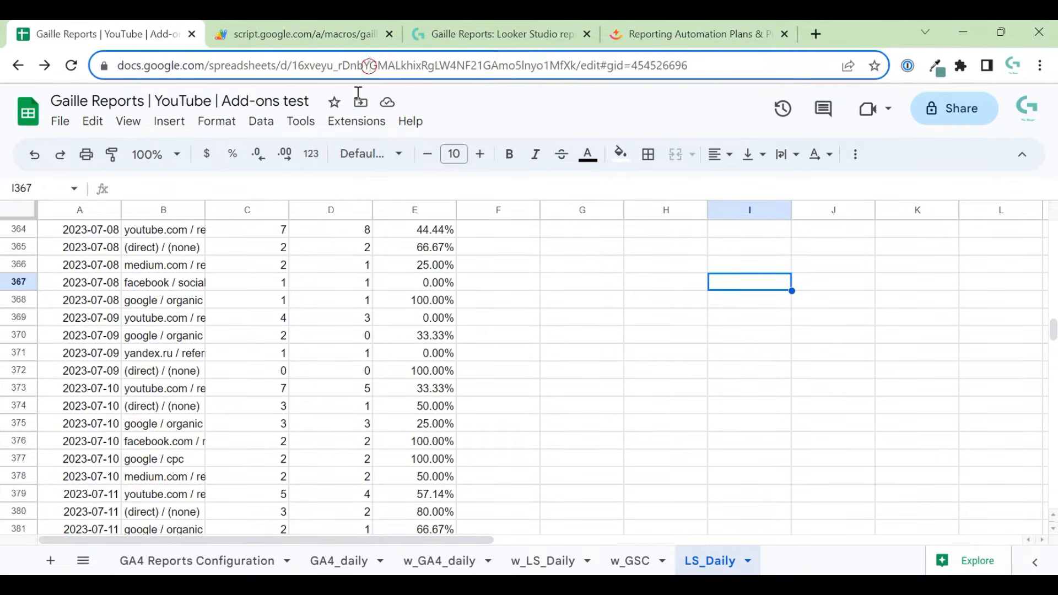
pyautogui.moveTo(364, 65); pyautogui.dragTo(377, 65)
pyautogui.press('Return')
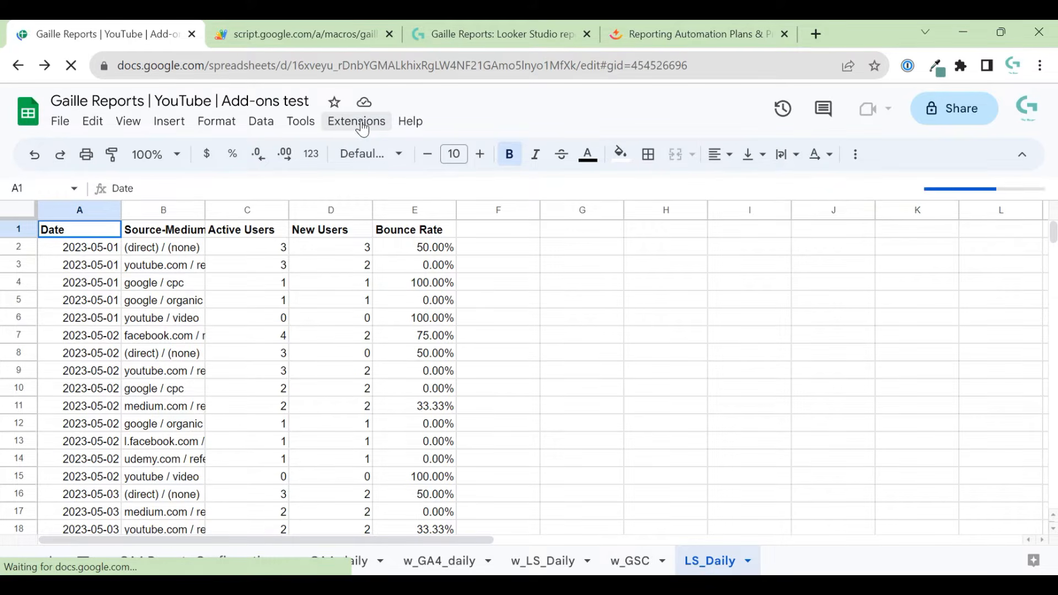
# Step: Show the Power My Analytics sidebar in the reloaded spreadsheet
pyautogui.click(363, 124)
pyautogui.click(837, 300)
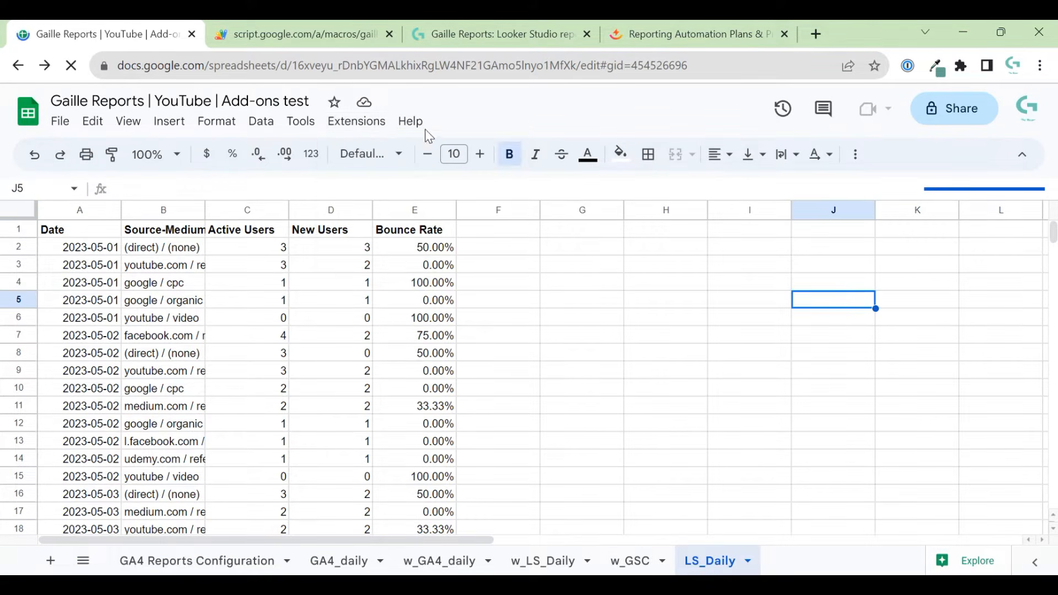
pyautogui.click(353, 122)
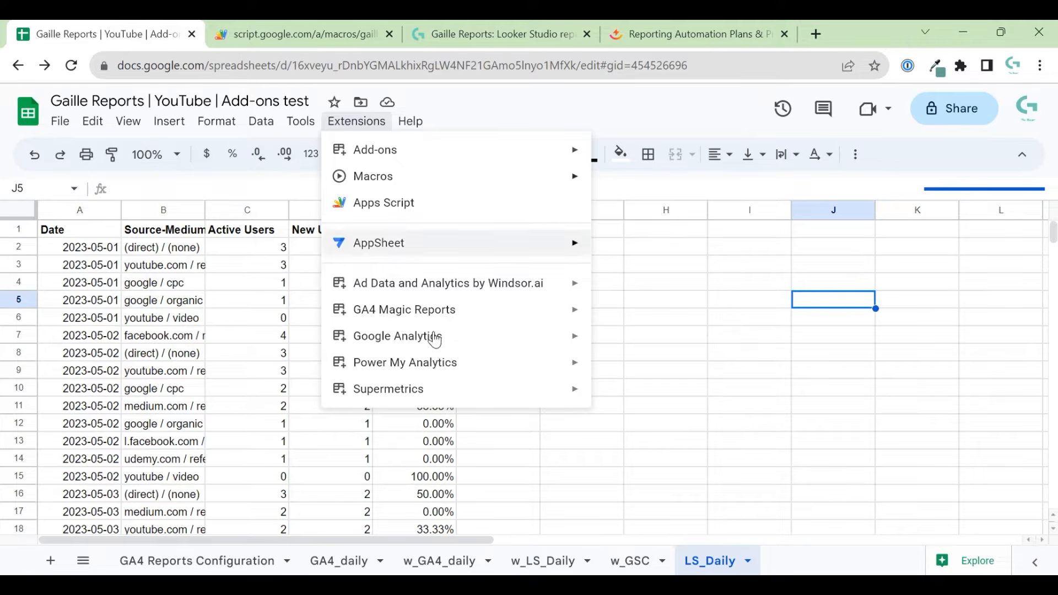
pyautogui.moveTo(444, 368)
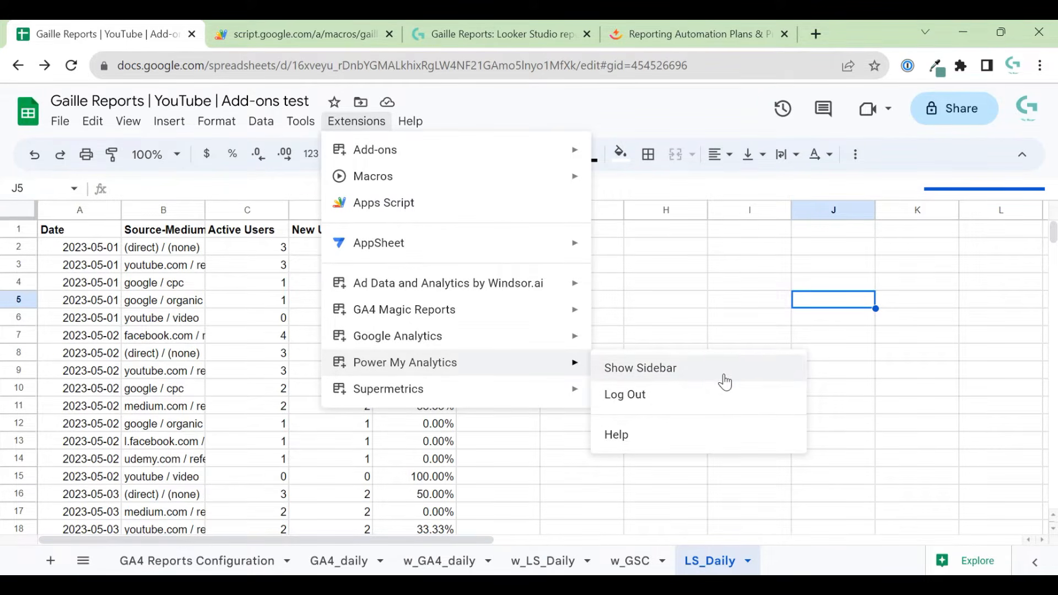
pyautogui.click(725, 371)
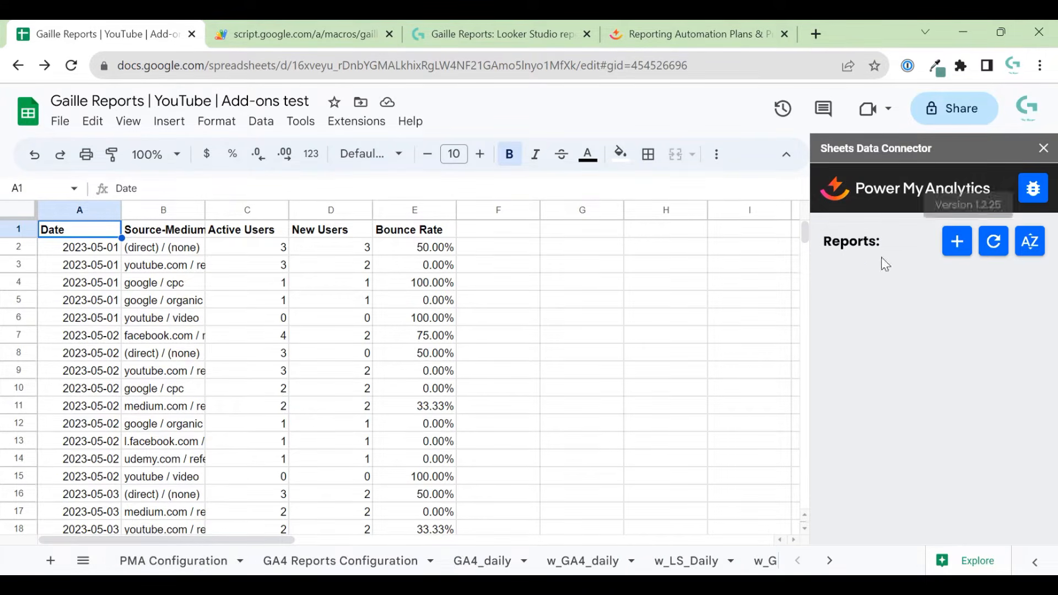
# Step: Examine the PMA Configuration sheet's instructions and the report definition columns beneath them
pyautogui.click(186, 561)
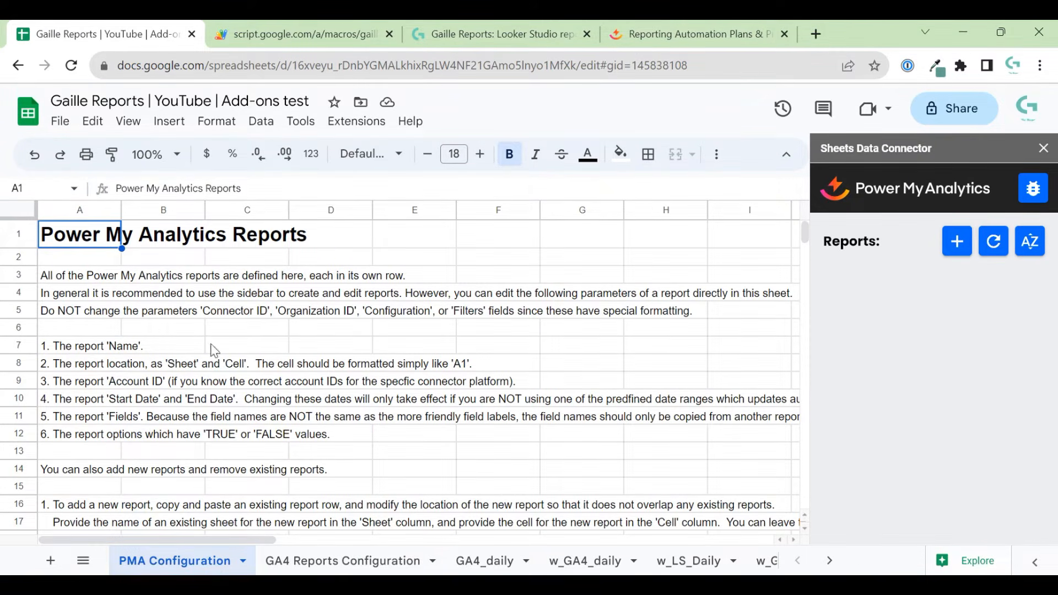
pyautogui.scroll(-5, 281, 408)
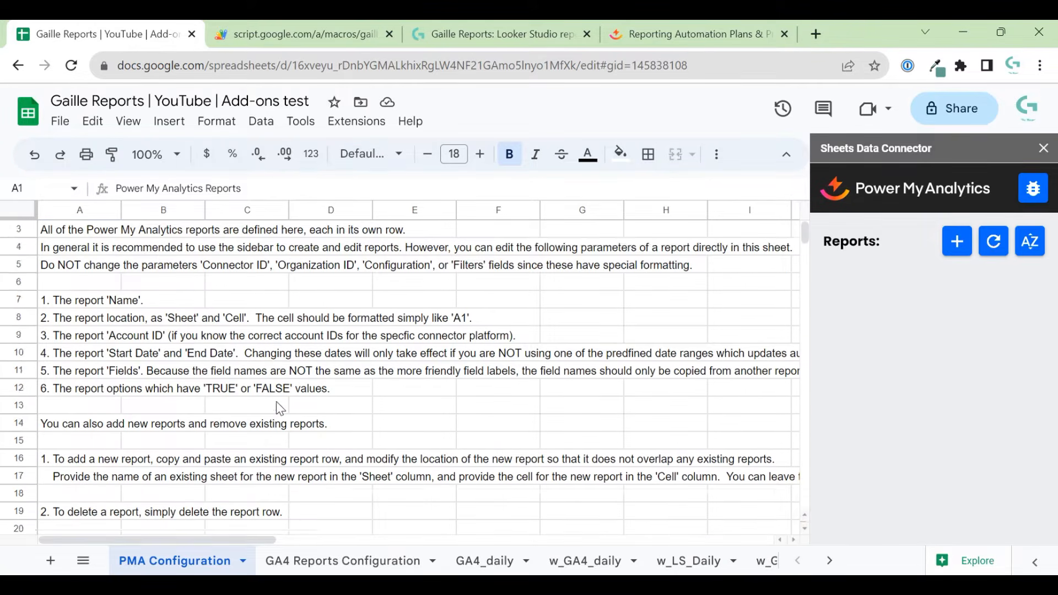
pyautogui.scroll(1, 51, 466)
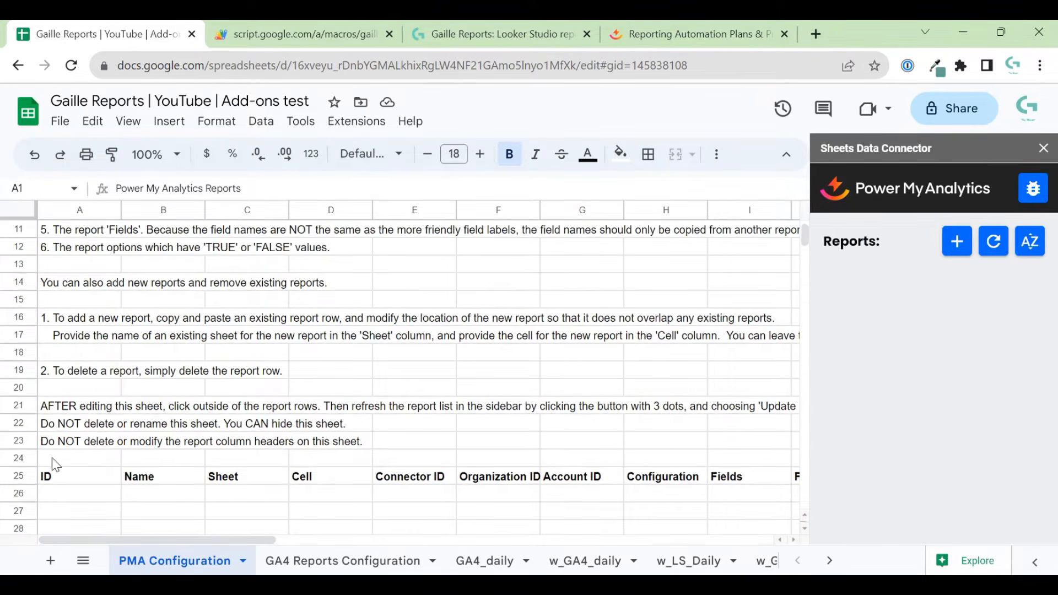
pyautogui.scroll(-1, 52, 483)
pyautogui.moveTo(52, 458); pyautogui.dragTo(330, 510)
pyautogui.moveTo(497, 537); pyautogui.dragTo(497, 533)
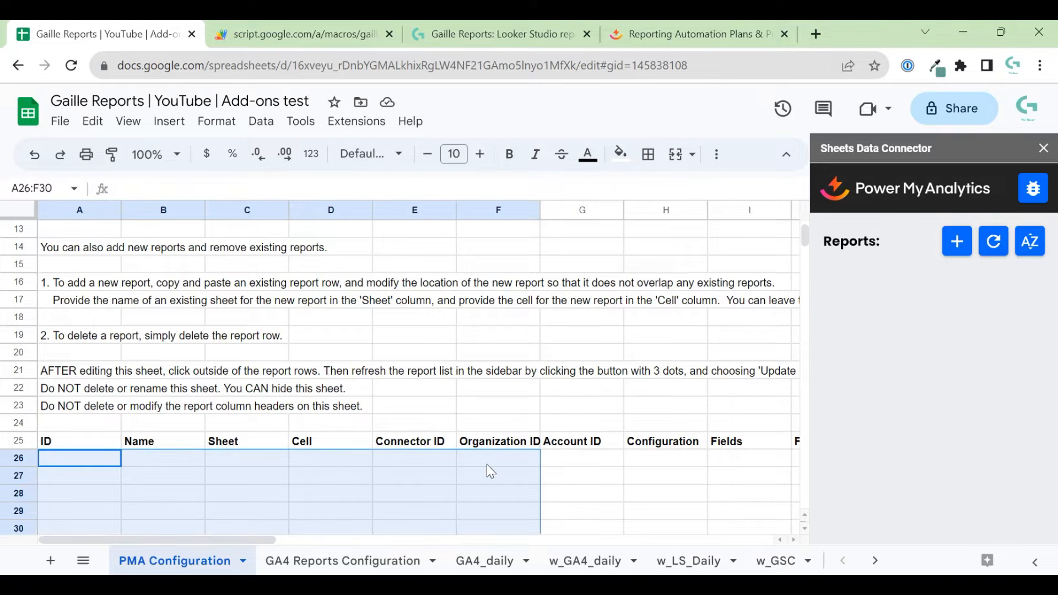
pyautogui.scroll(-2, 441, 452)
pyautogui.click(234, 401)
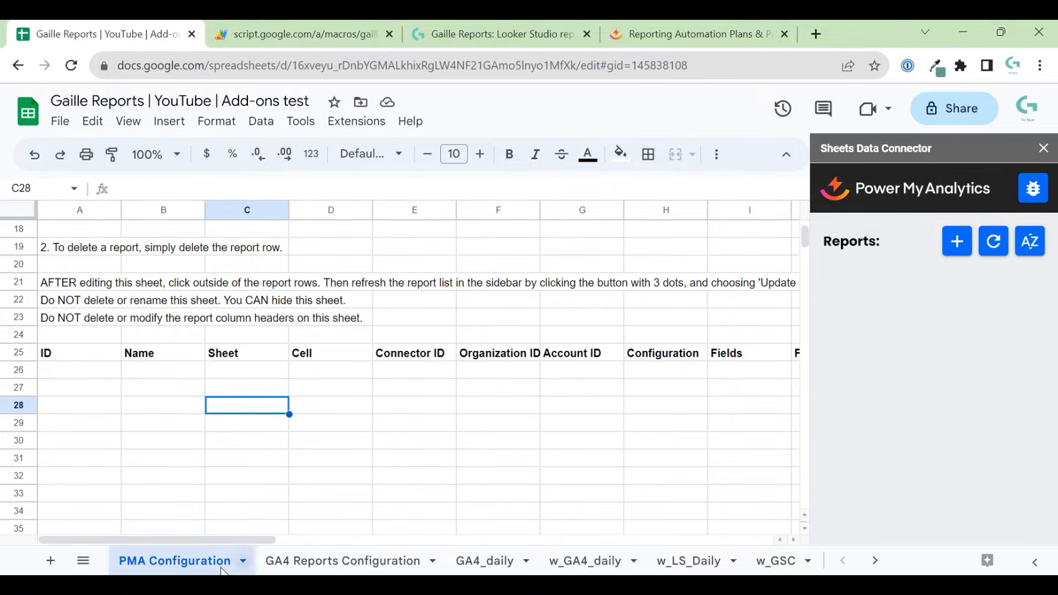
# Step: Add a new sheet after LS_Daily and name it pma_GA4_daily
pyautogui.scroll(-2, 375, 562)
pyautogui.click(766, 559)
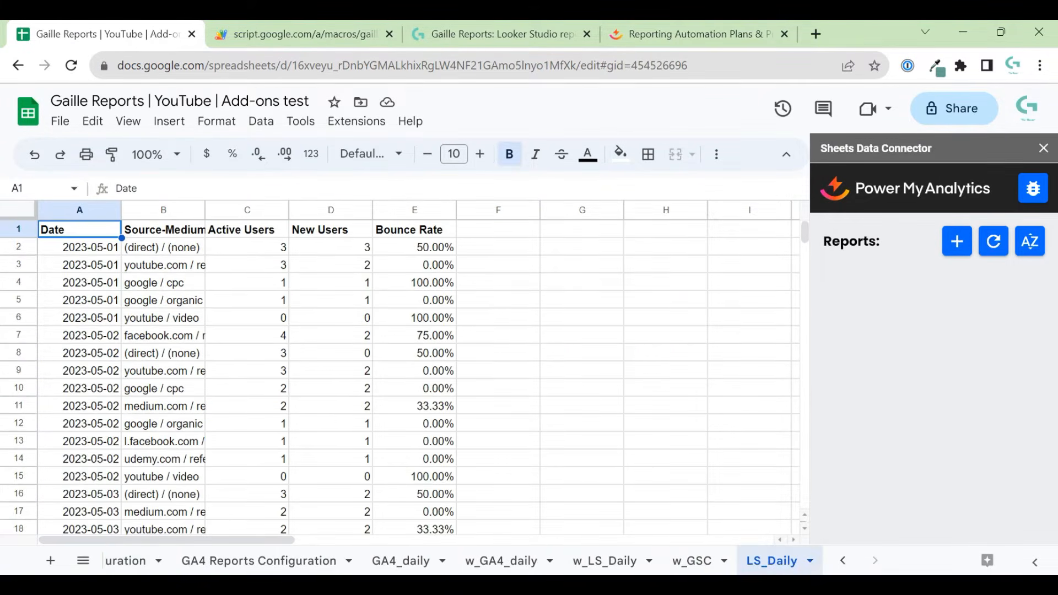
pyautogui.click(50, 560)
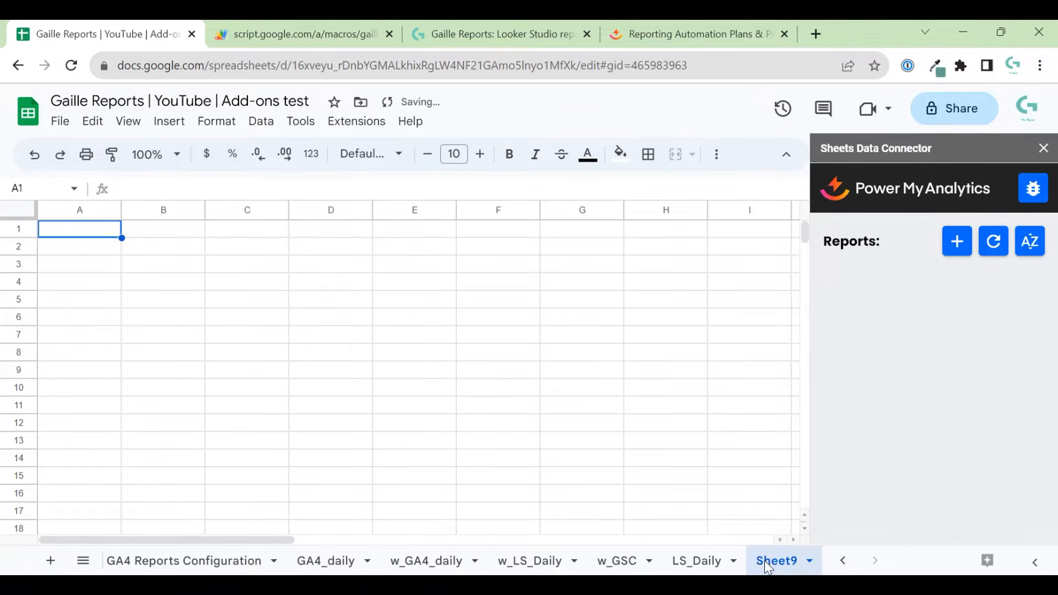
pyautogui.write('pma_')
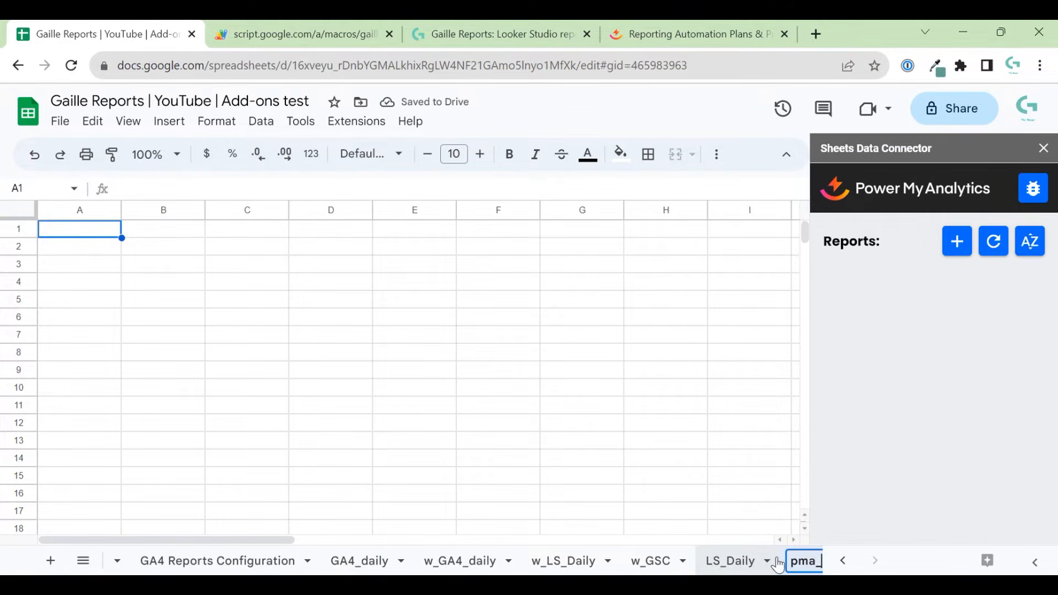
pyautogui.write('GA4')
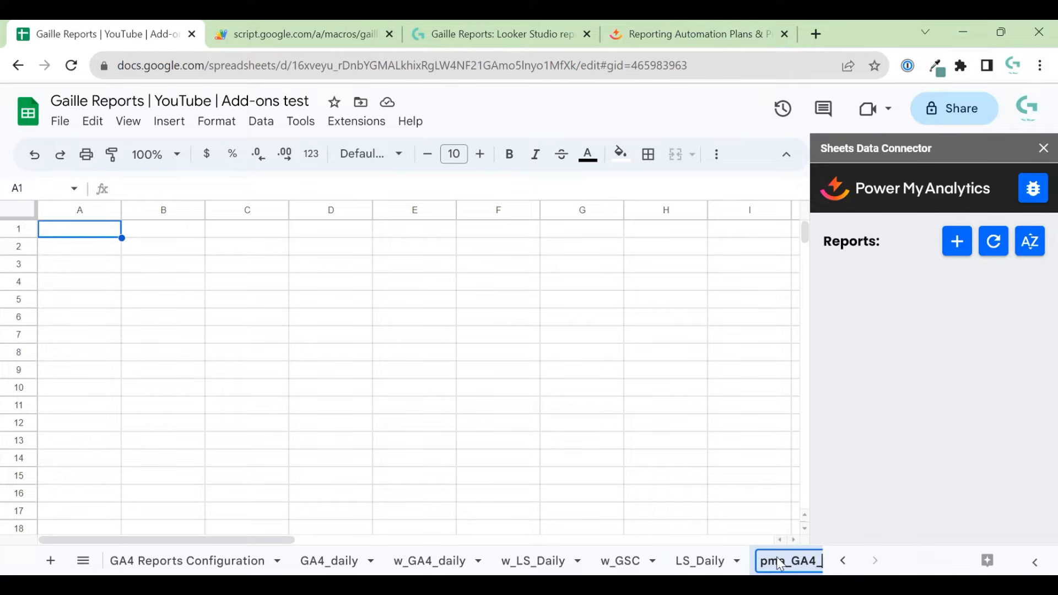
pyautogui.write('_di')
pyautogui.write('ily')
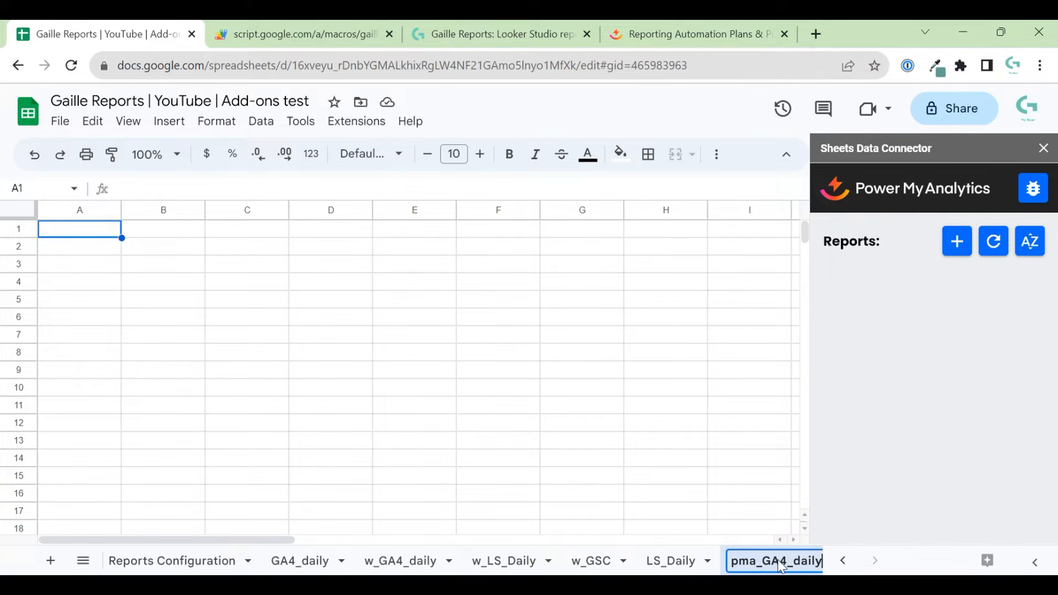
pyautogui.press('Return')
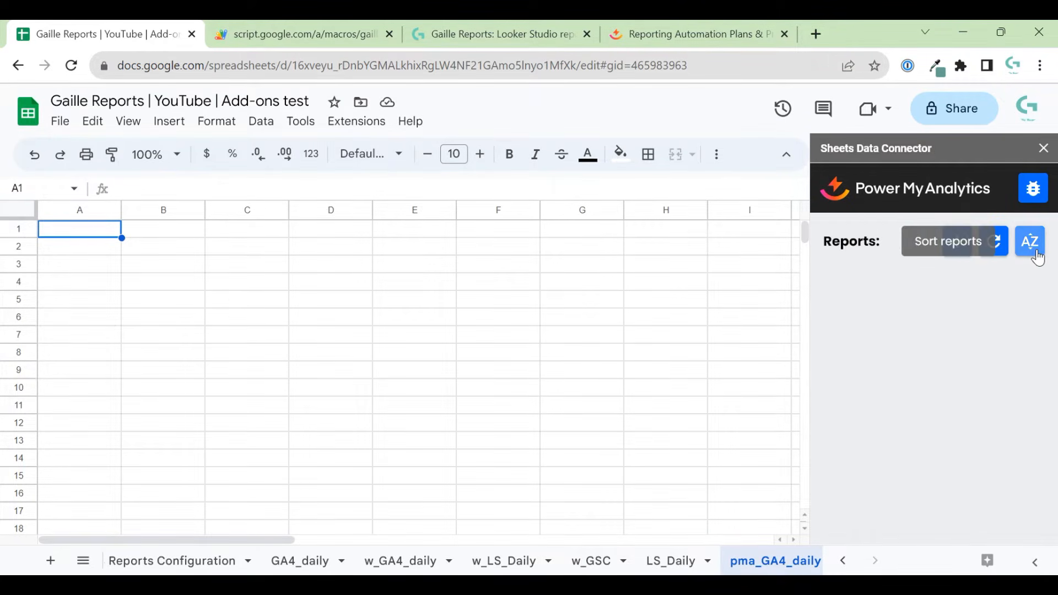
# Step: Add a new Power My Analytics report that uses the Google Analytics 4 connector
pyautogui.click(957, 241)
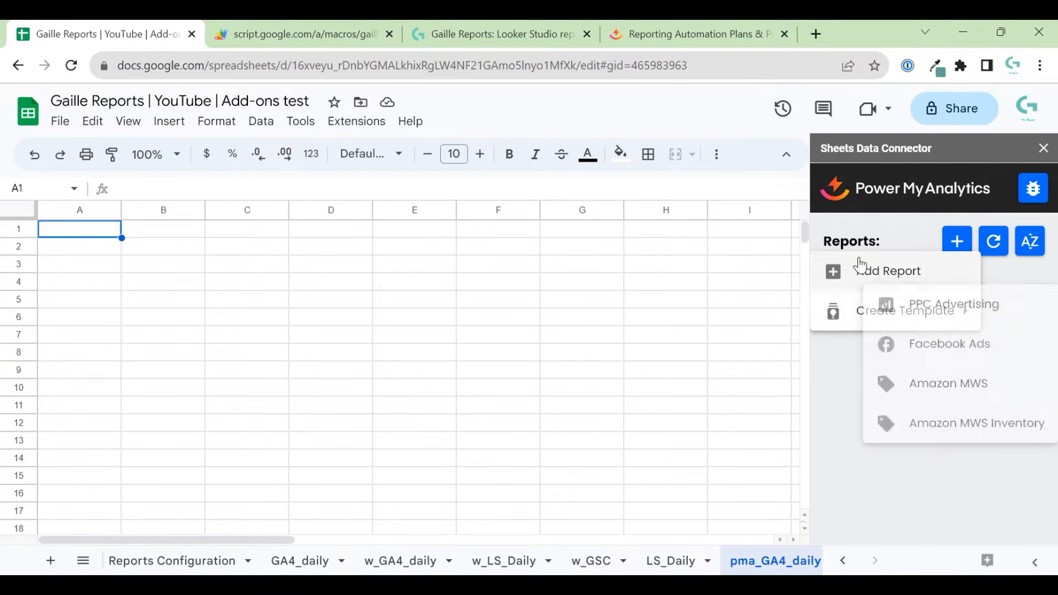
pyautogui.moveTo(854, 332)
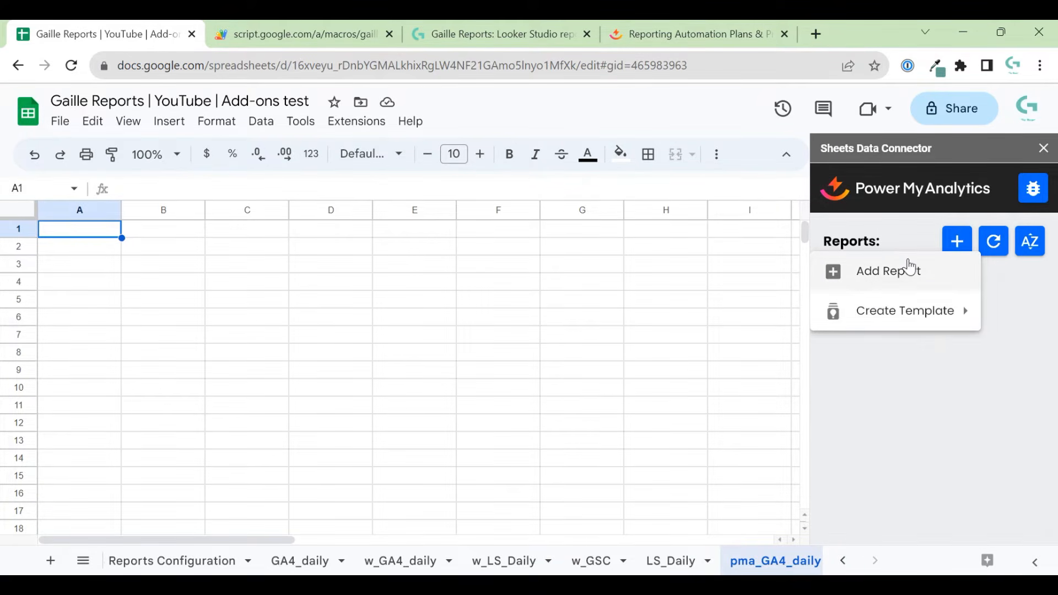
pyautogui.click(893, 274)
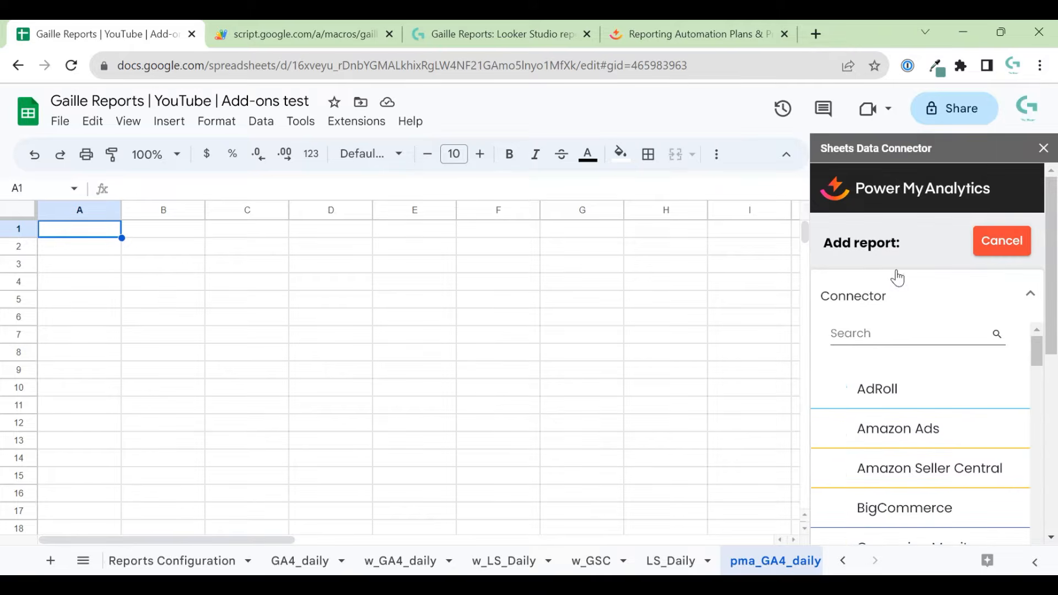
pyautogui.click(918, 335)
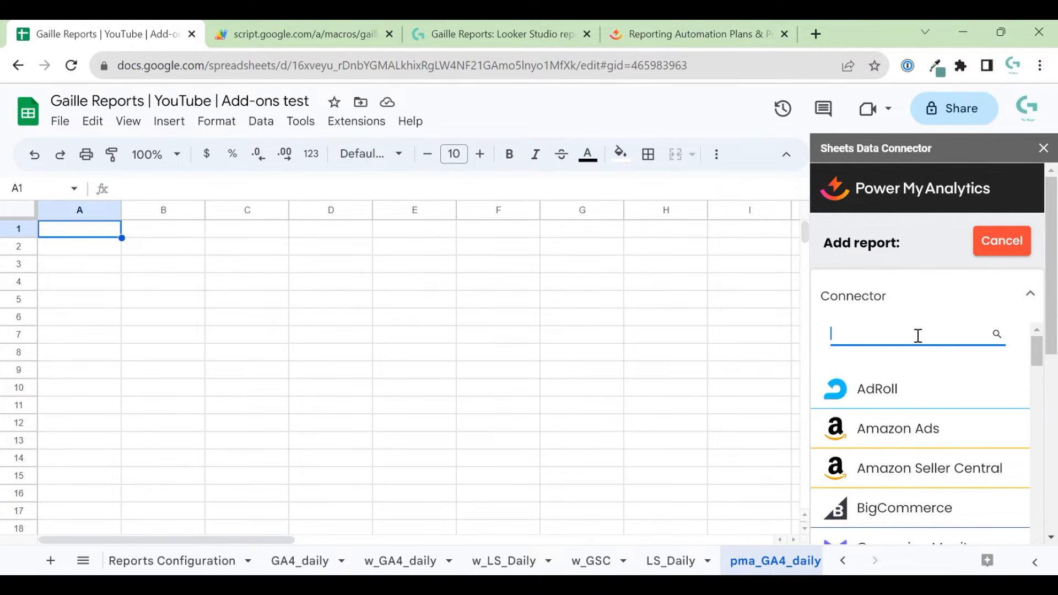
pyautogui.write('goo')
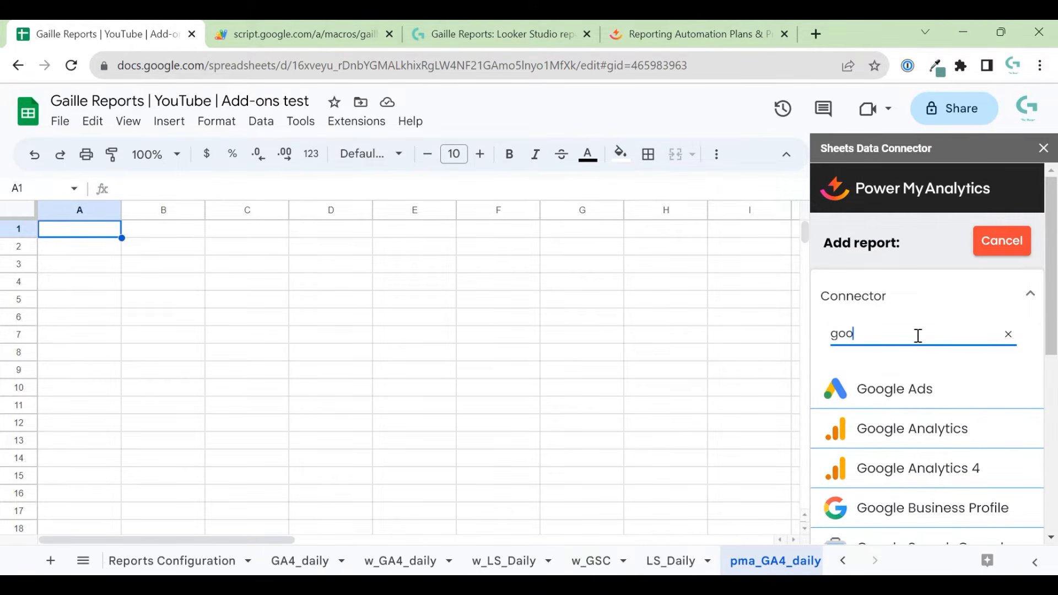
pyautogui.click(909, 468)
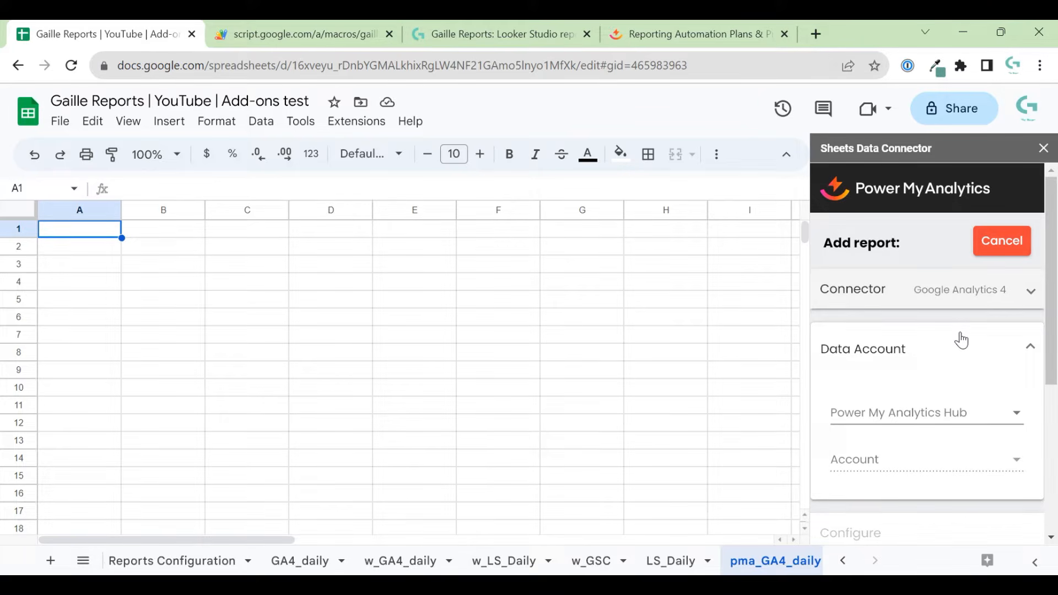
# Step: Set the report's data account to the Gaille Reports account in Gaille Reports's Hub
pyautogui.scroll(-1, 964, 330)
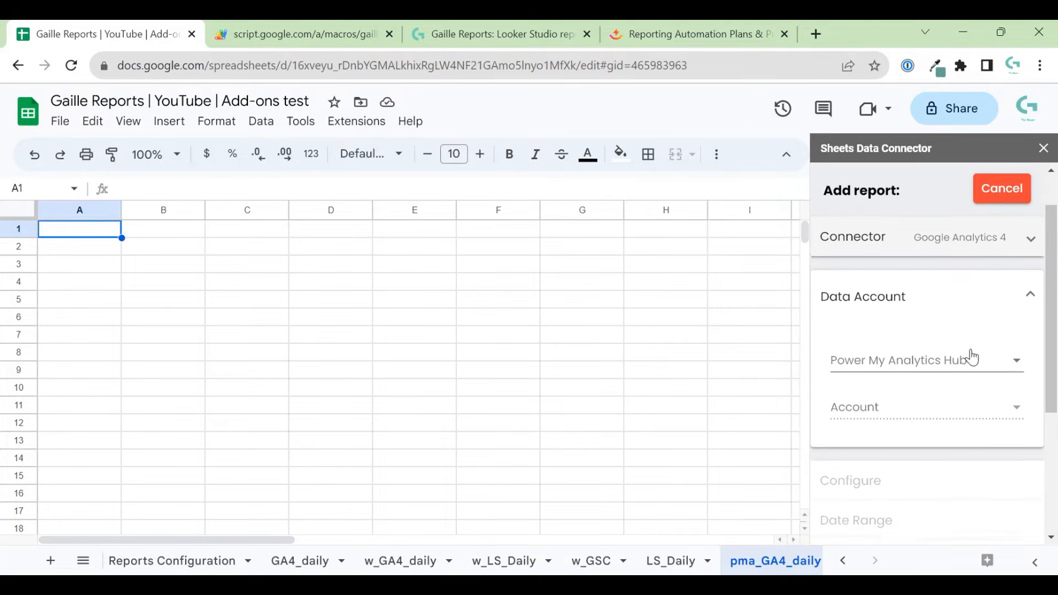
pyautogui.click(955, 367)
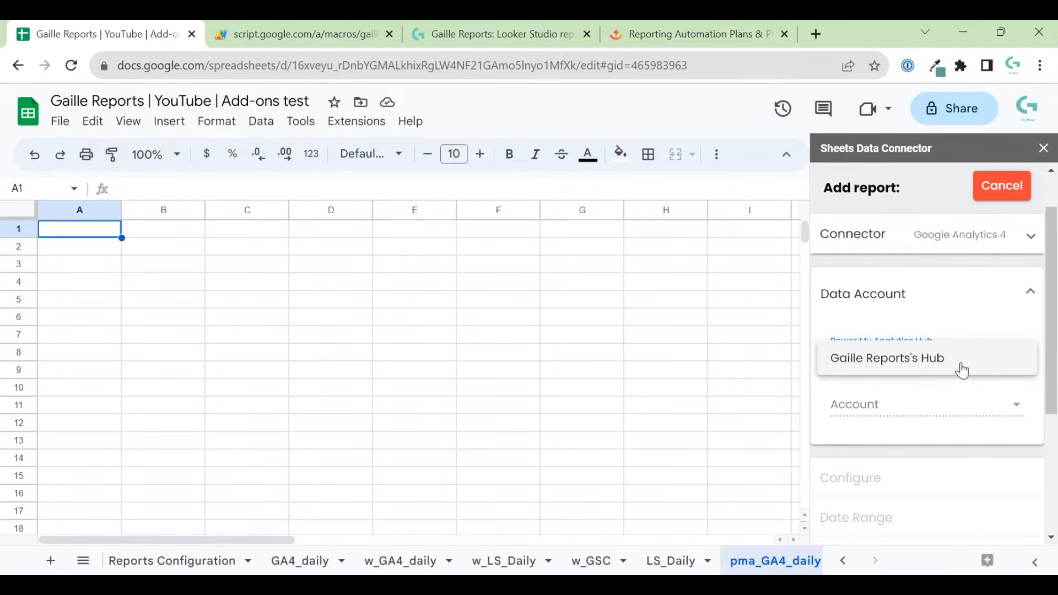
pyautogui.click(960, 365)
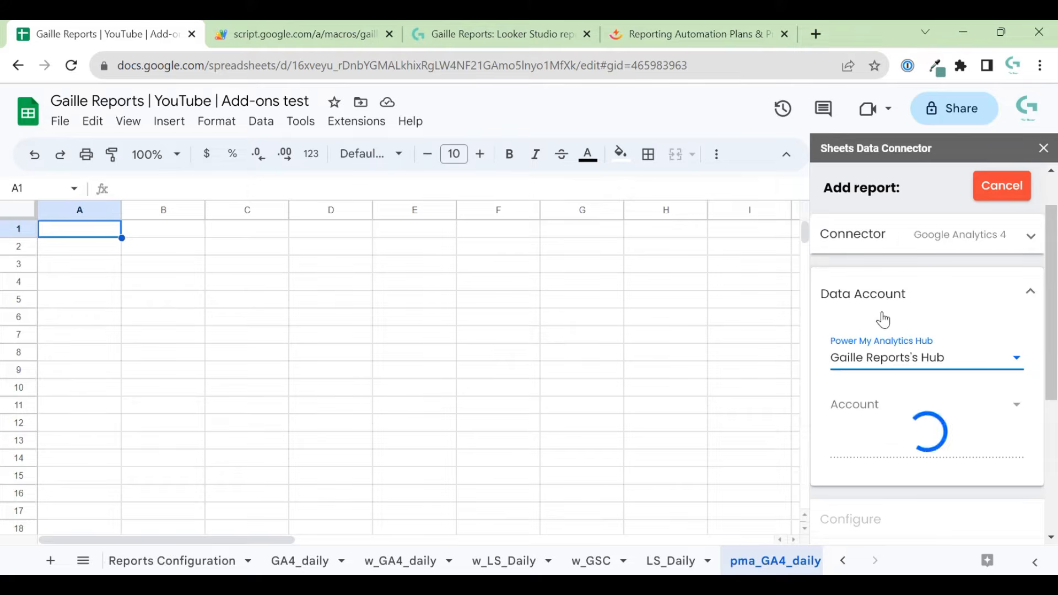
pyautogui.click(894, 357)
pyautogui.click(958, 357)
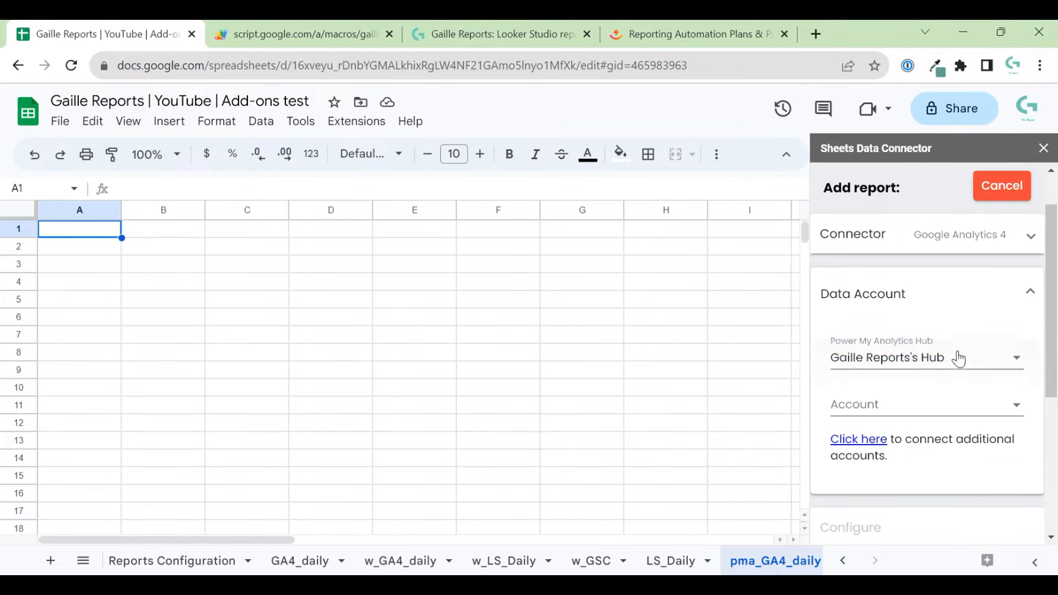
pyautogui.click(981, 363)
pyautogui.click(980, 362)
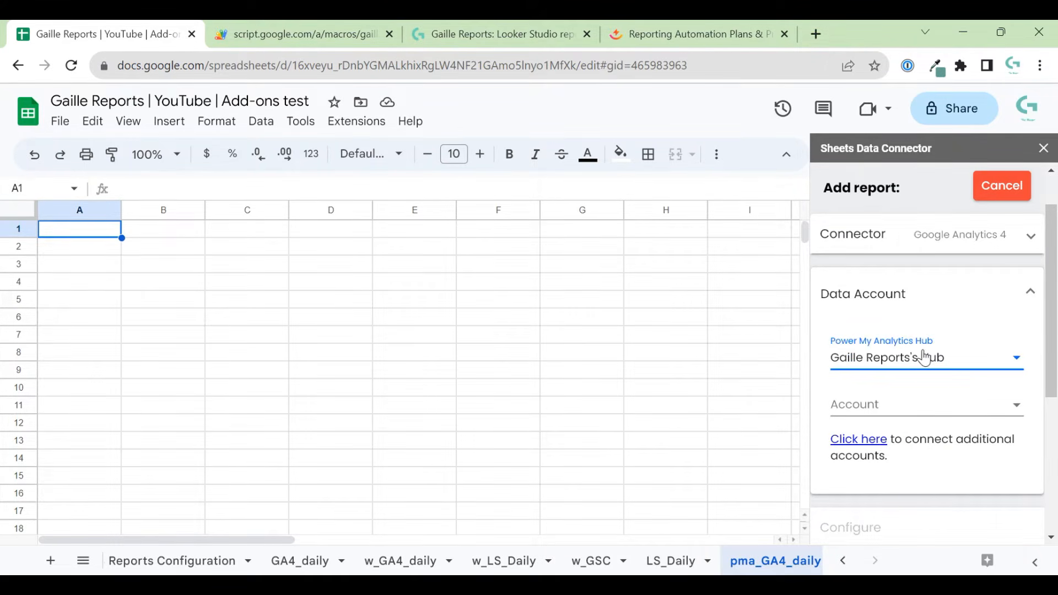
pyautogui.click(948, 411)
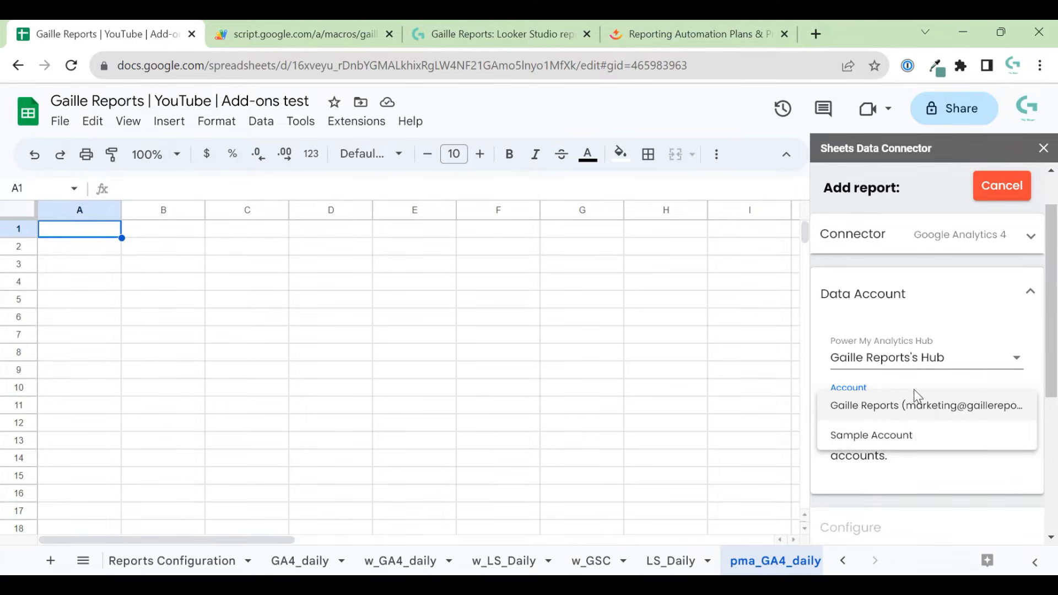
pyautogui.click(866, 410)
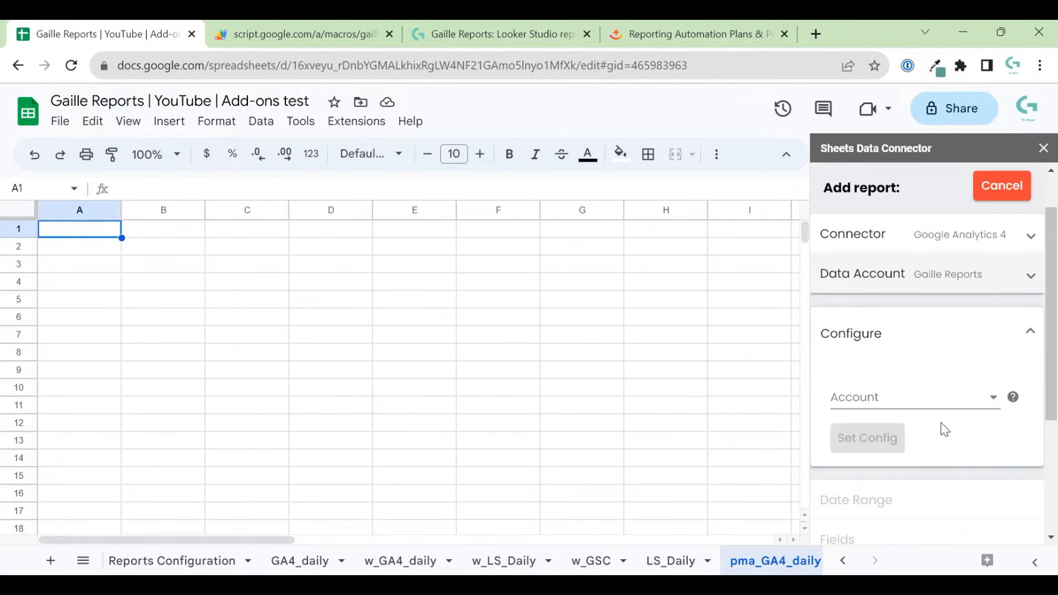
# Step: Configure the report to use the gaillereports.com - GA4 property and apply the configuration
pyautogui.click(903, 399)
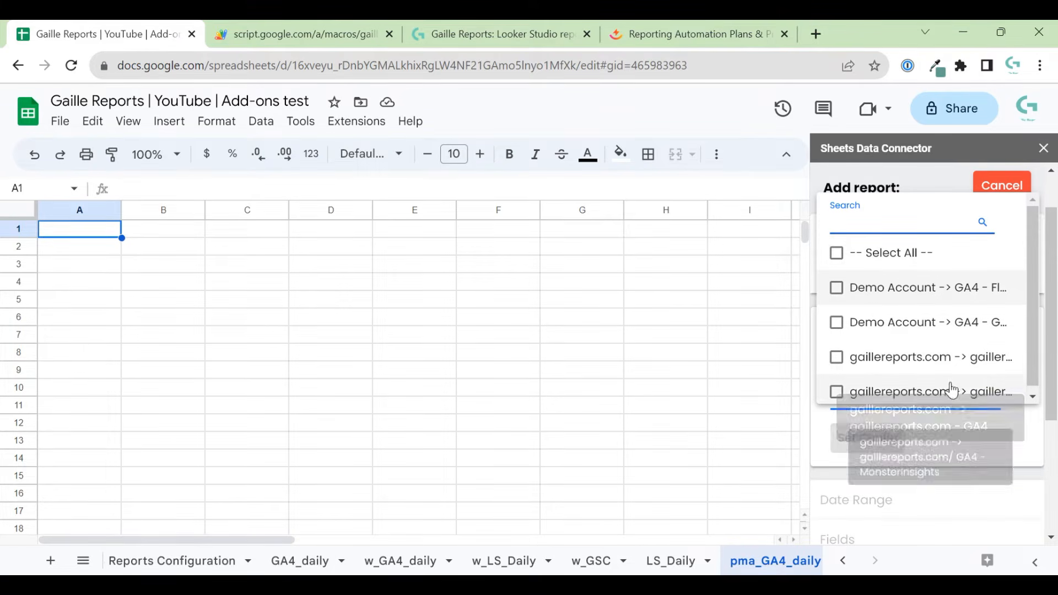
pyautogui.click(942, 368)
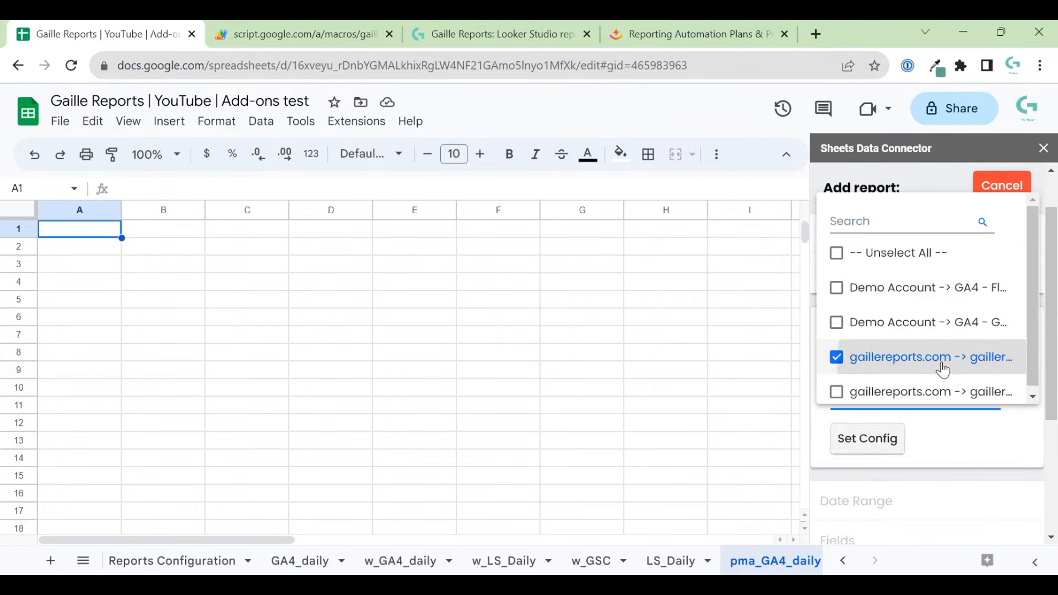
pyautogui.click(869, 450)
pyautogui.click(871, 448)
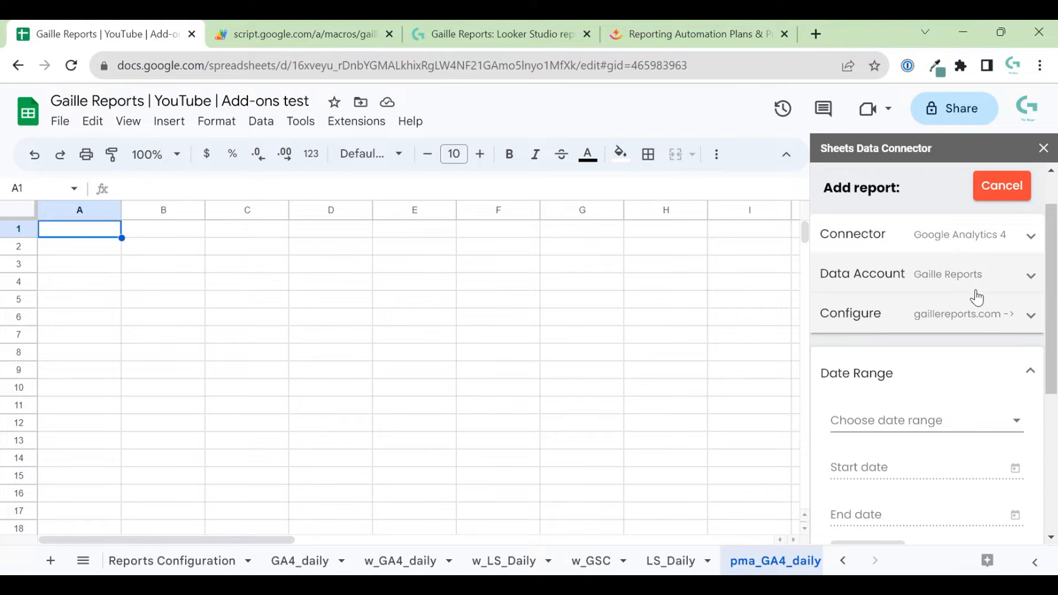
# Step: Choose the "Custom start to yesterday" date range for the report, with 5/1/2023 as the start date
pyautogui.scroll(-1, 971, 402)
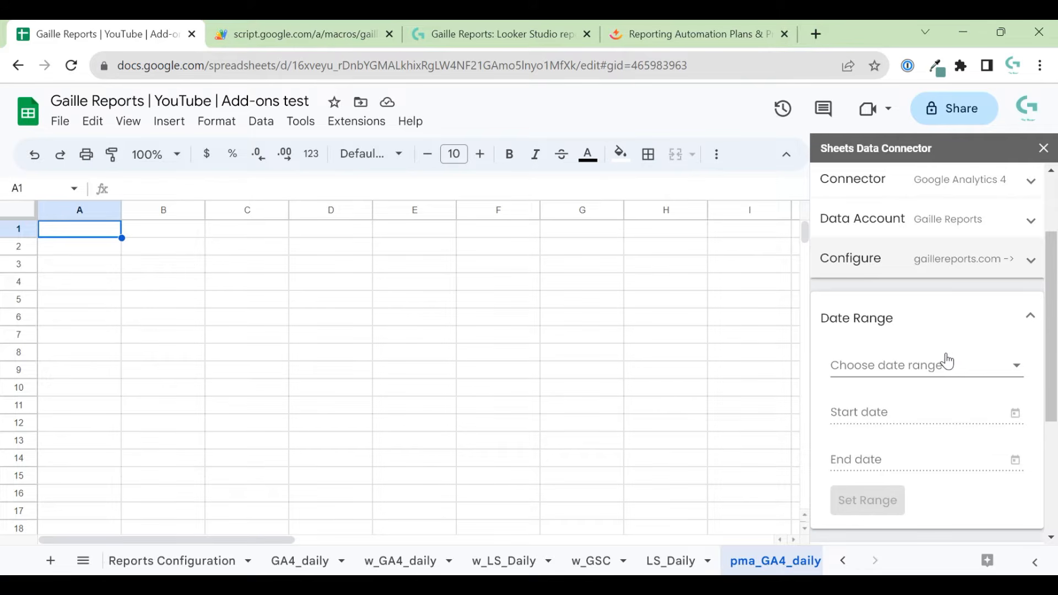
pyautogui.click(964, 365)
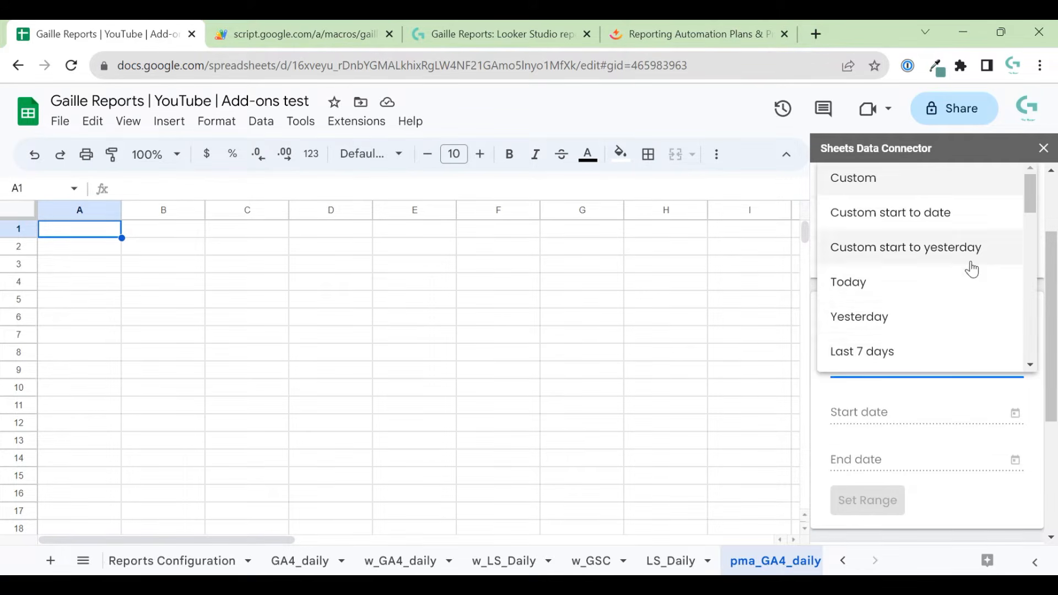
pyautogui.scroll(2, 969, 267)
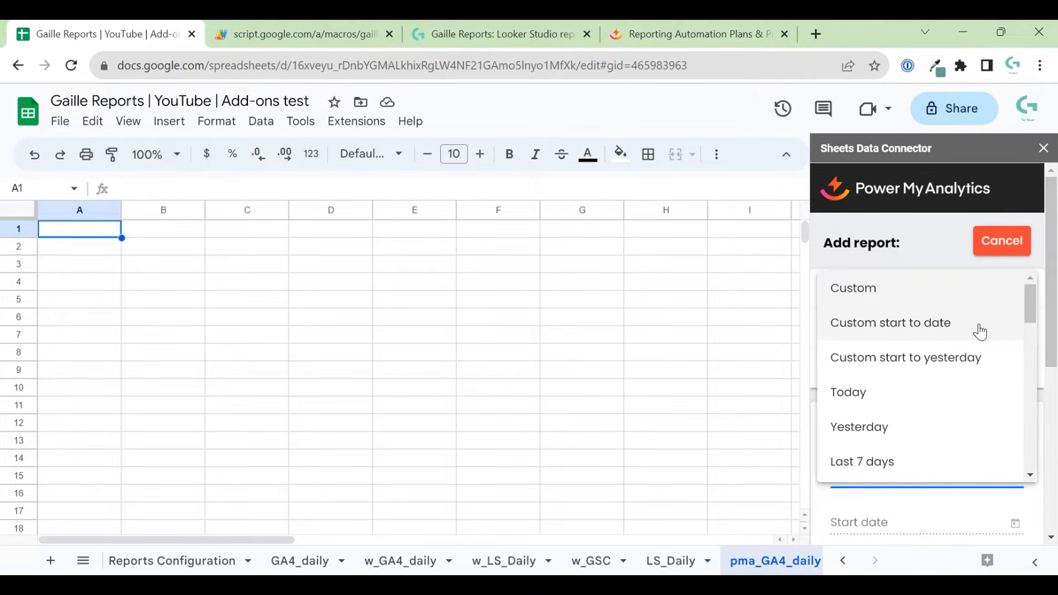
pyautogui.click(961, 372)
pyautogui.scroll(-2, 1036, 446)
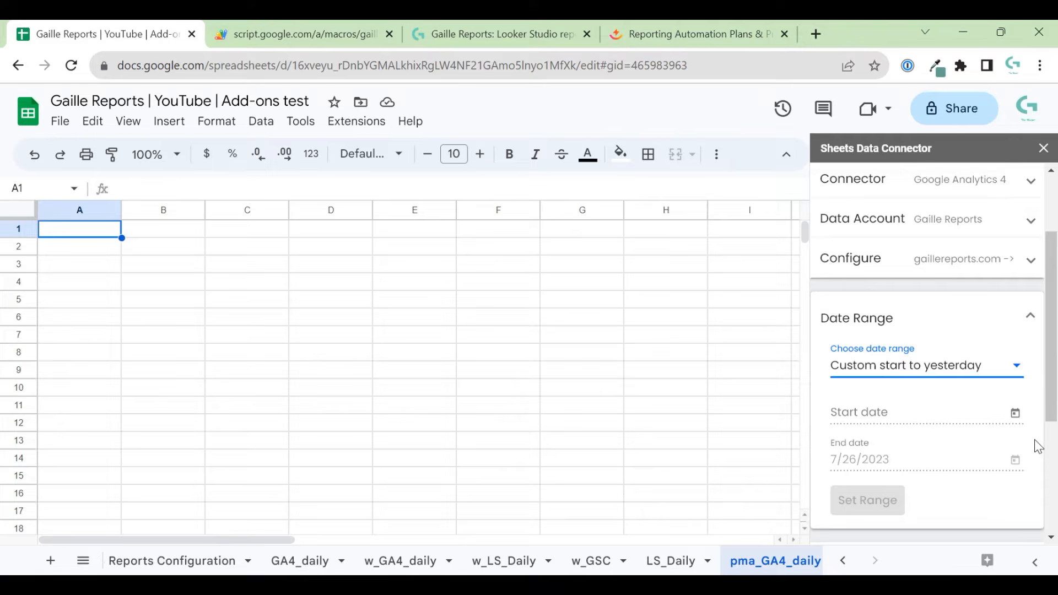
pyautogui.click(1016, 415)
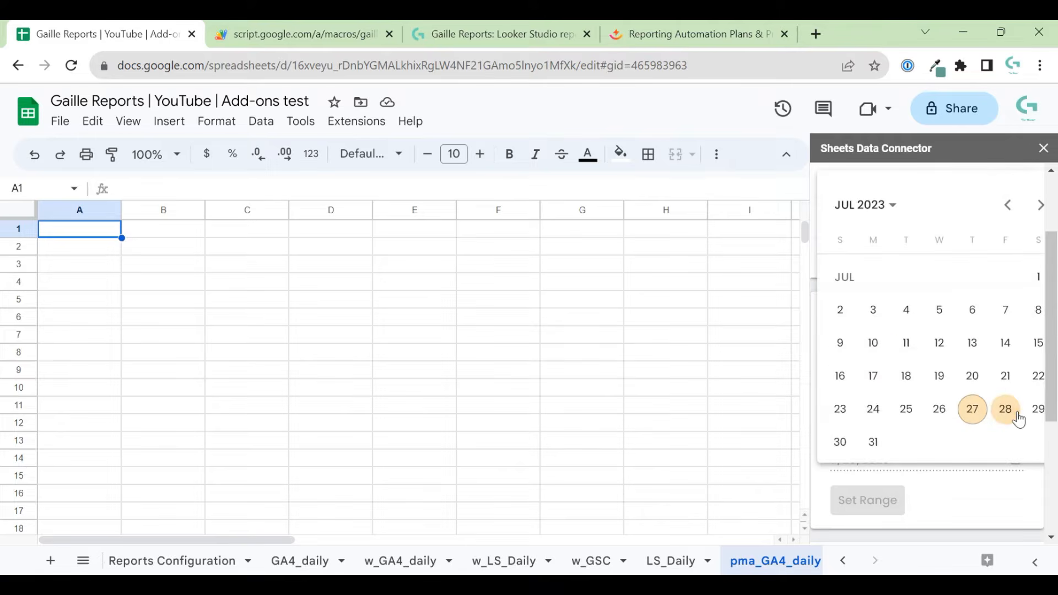
pyautogui.click(1013, 209)
pyautogui.click(1012, 210)
pyautogui.click(1012, 209)
pyautogui.click(1039, 205)
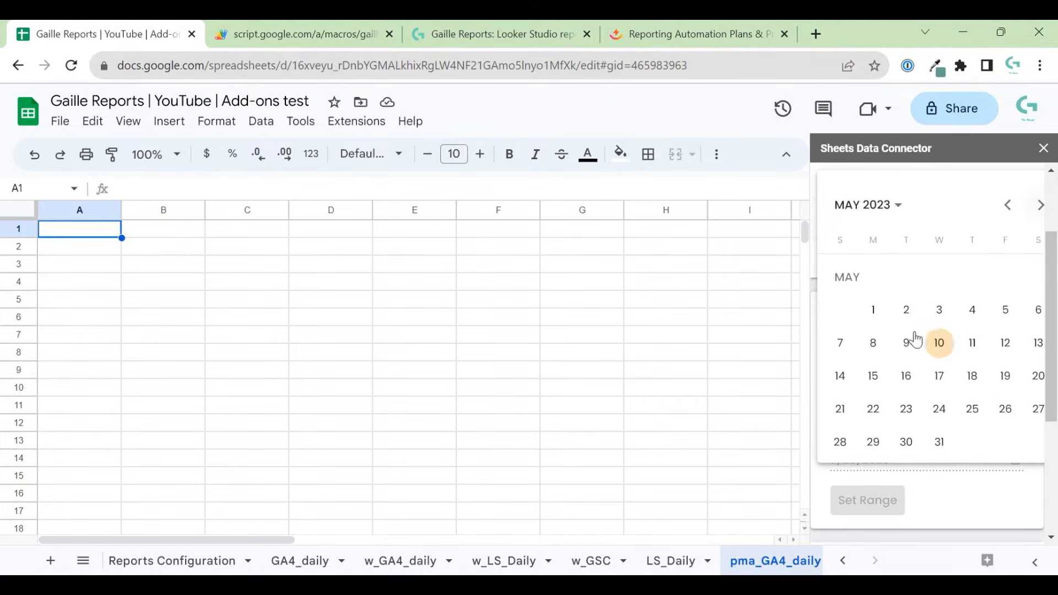
pyautogui.click(872, 310)
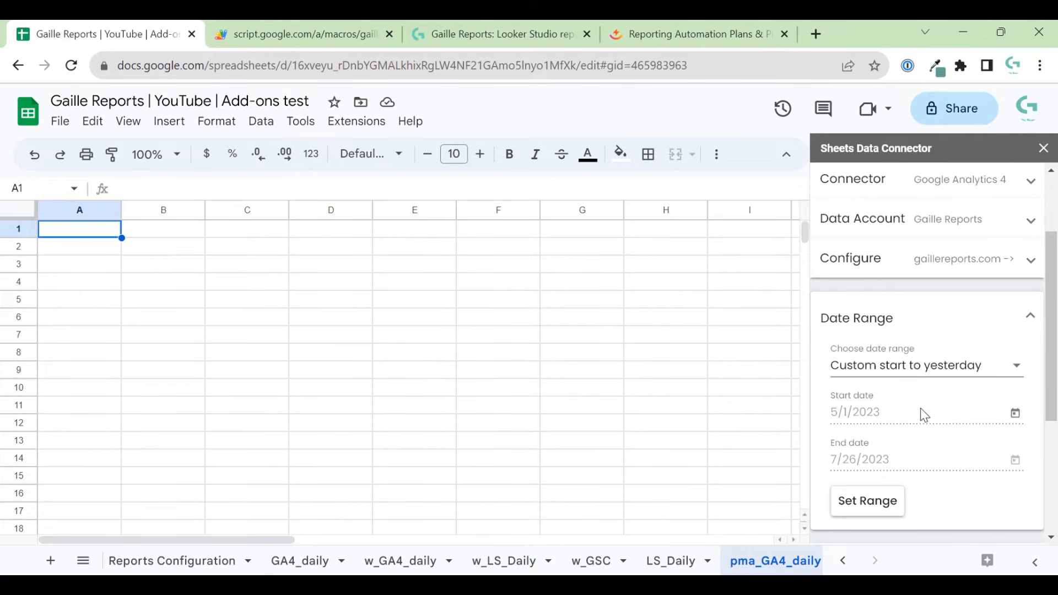
# Step: Browse the preset date ranges and try the "This month to yesterday (X years ago)" option for the report
pyautogui.click(961, 366)
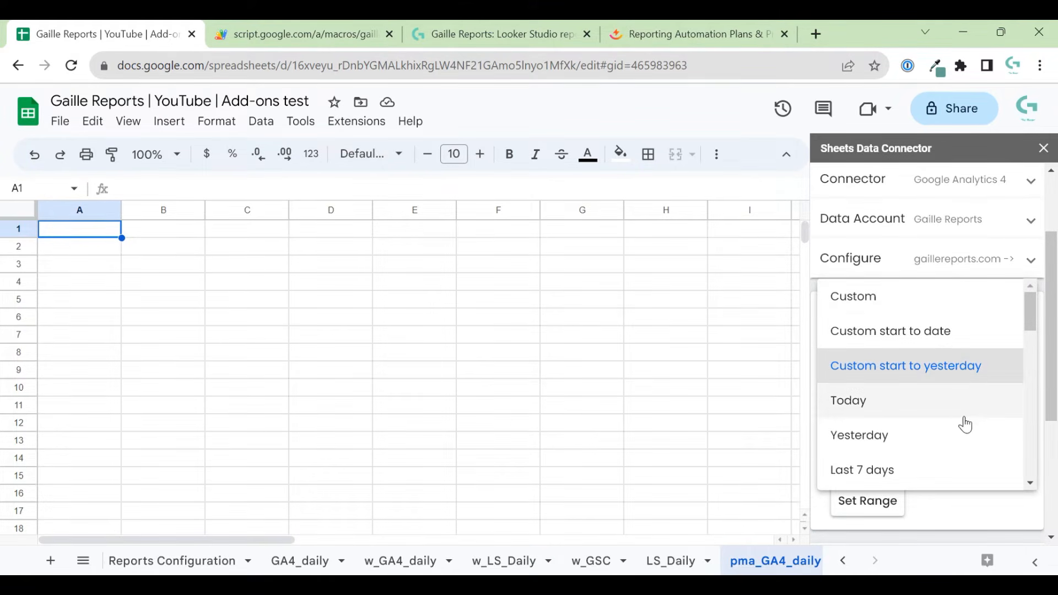
pyautogui.scroll(-3, 907, 409)
pyautogui.scroll(1, 900, 411)
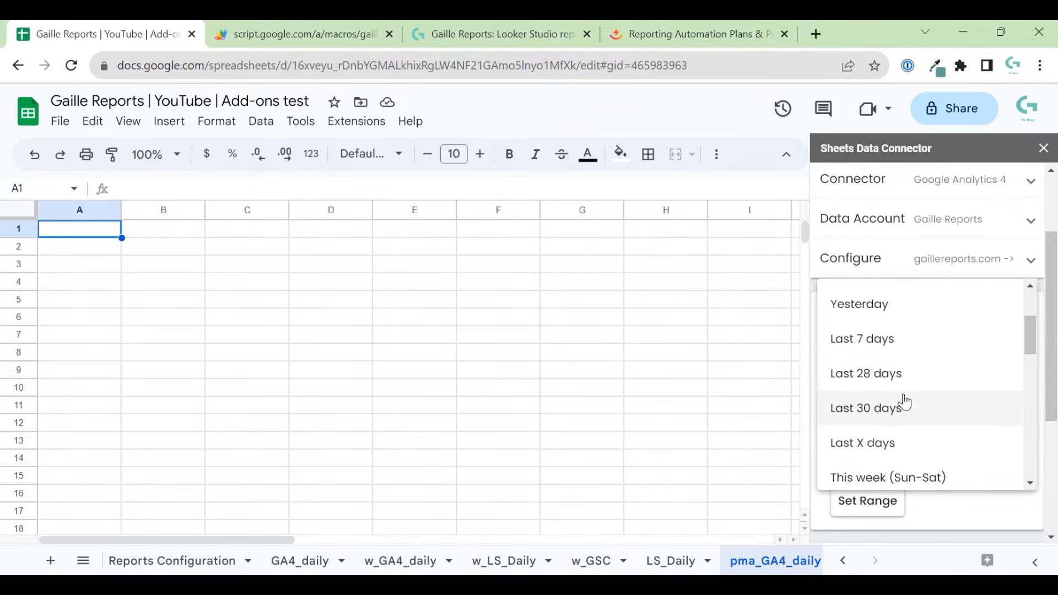
pyautogui.scroll(-3, 903, 403)
pyautogui.scroll(-2, 931, 393)
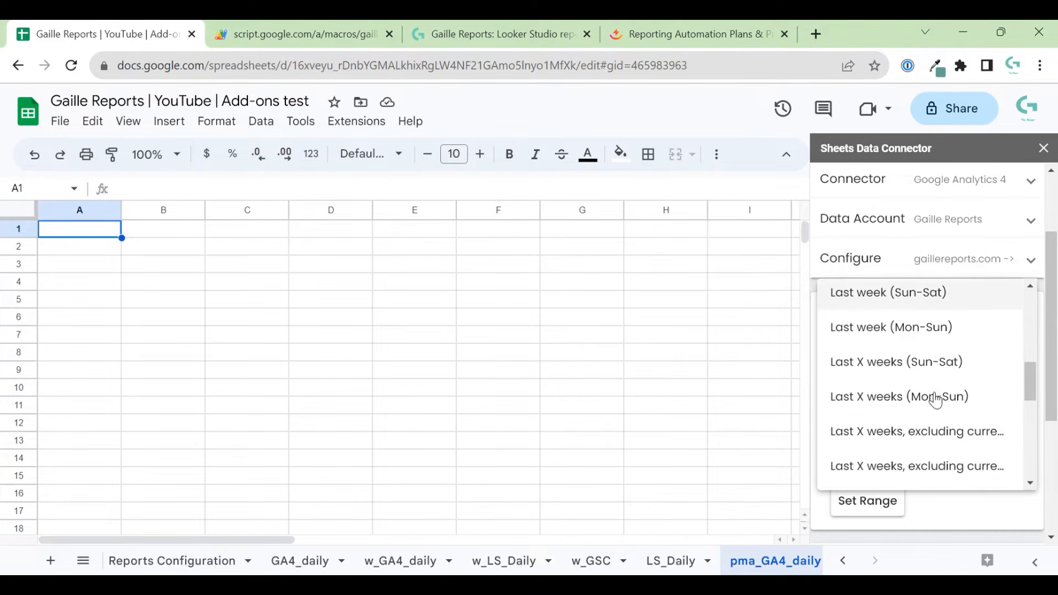
pyautogui.scroll(1, 936, 400)
pyautogui.scroll(-2, 904, 378)
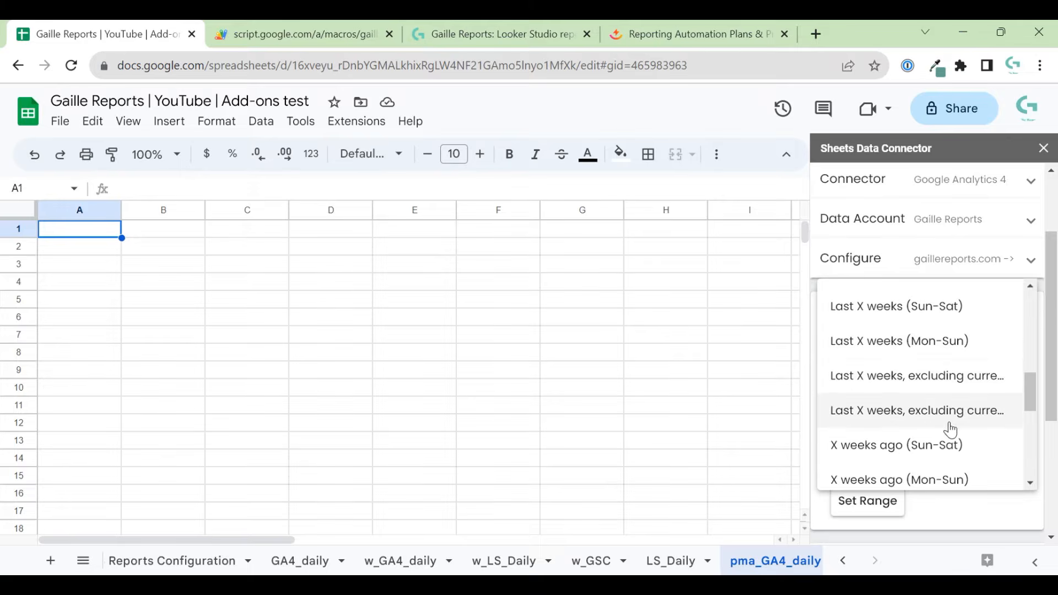
pyautogui.scroll(-3, 950, 429)
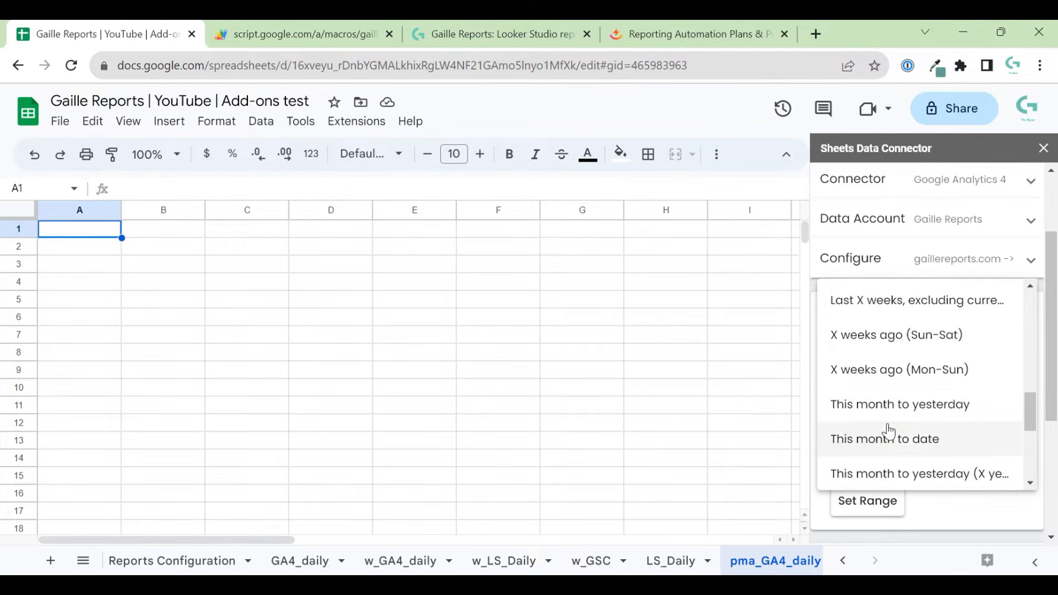
pyautogui.scroll(-3, 958, 435)
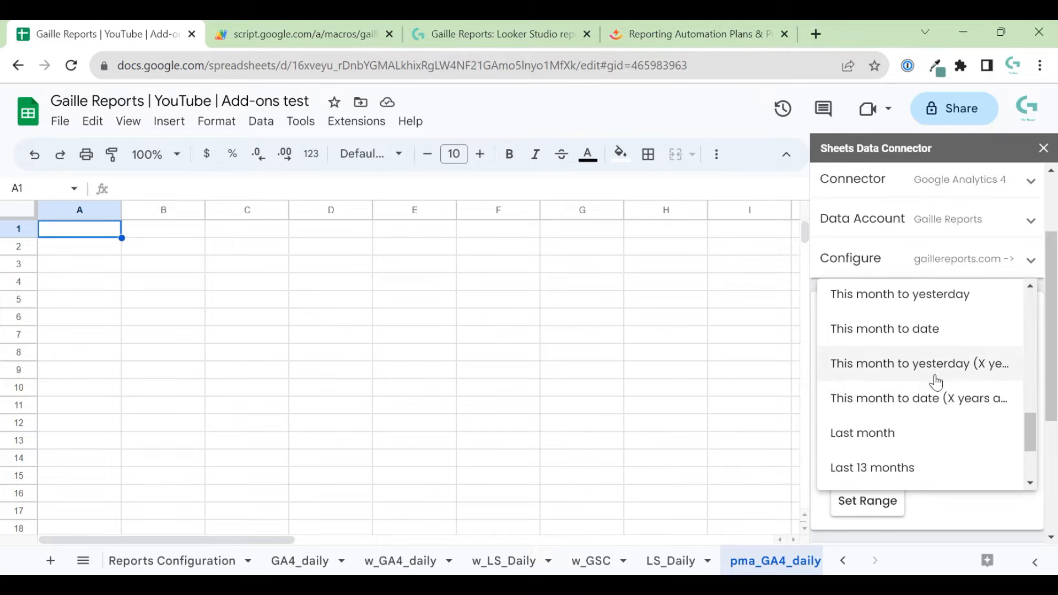
pyautogui.click(979, 372)
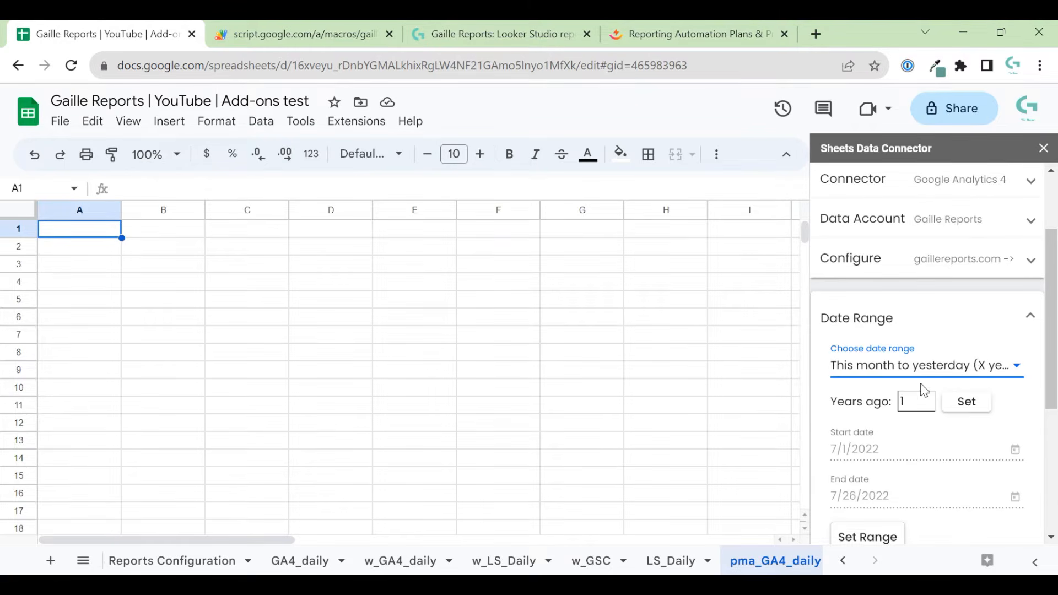
# Step: Examine the remaining preset date ranges, from the monthly options through "This year to date"
pyautogui.click(1000, 375)
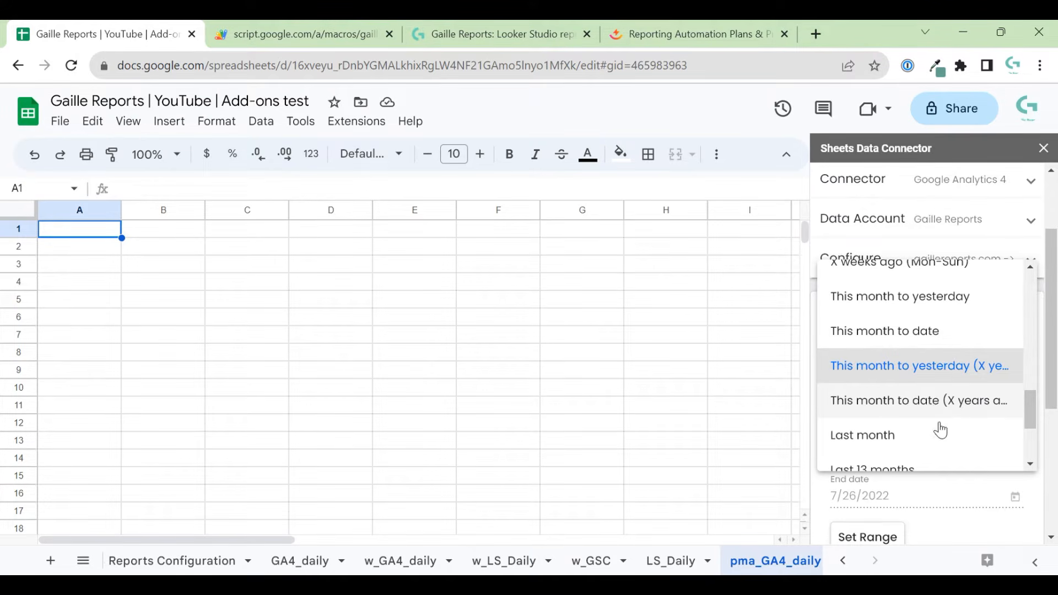
pyautogui.scroll(-3, 931, 435)
pyautogui.scroll(-1, 924, 370)
pyautogui.scroll(1, 923, 408)
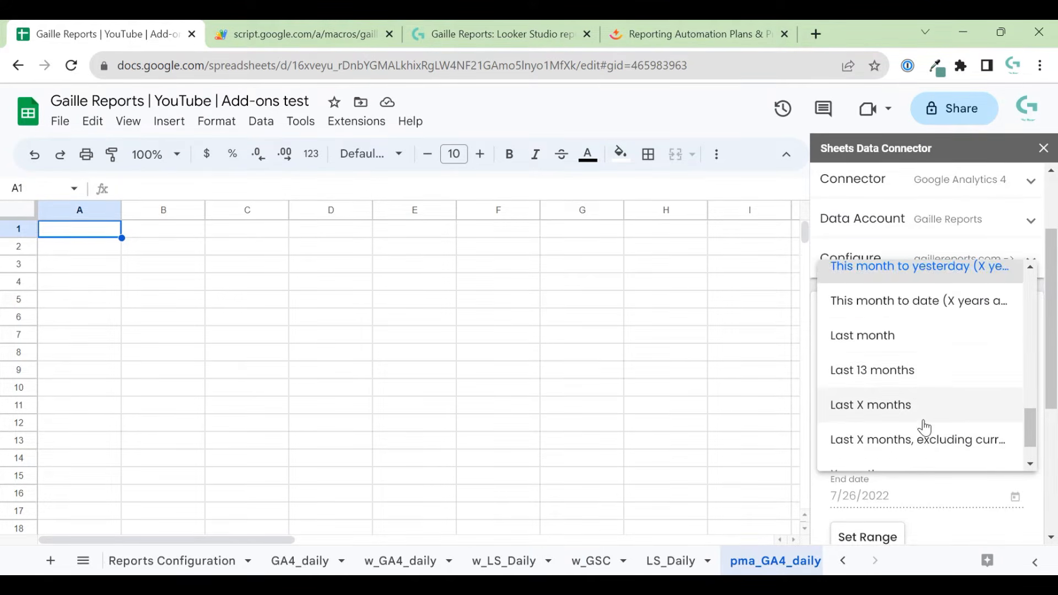
pyautogui.scroll(-1, 921, 435)
pyautogui.scroll(10, 942, 418)
pyautogui.scroll(2, 957, 408)
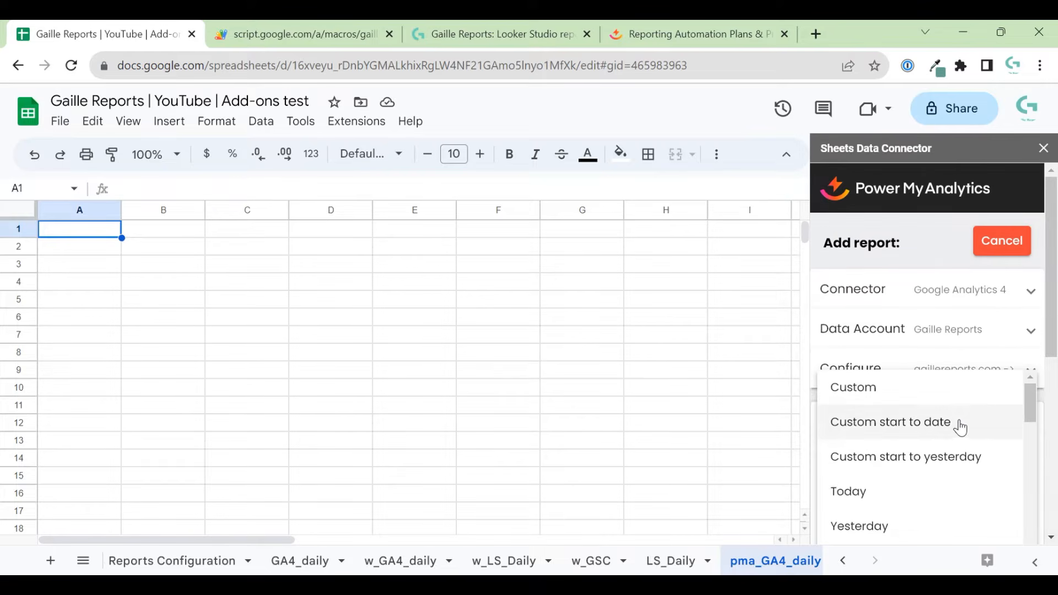
pyautogui.scroll(-8, 954, 435)
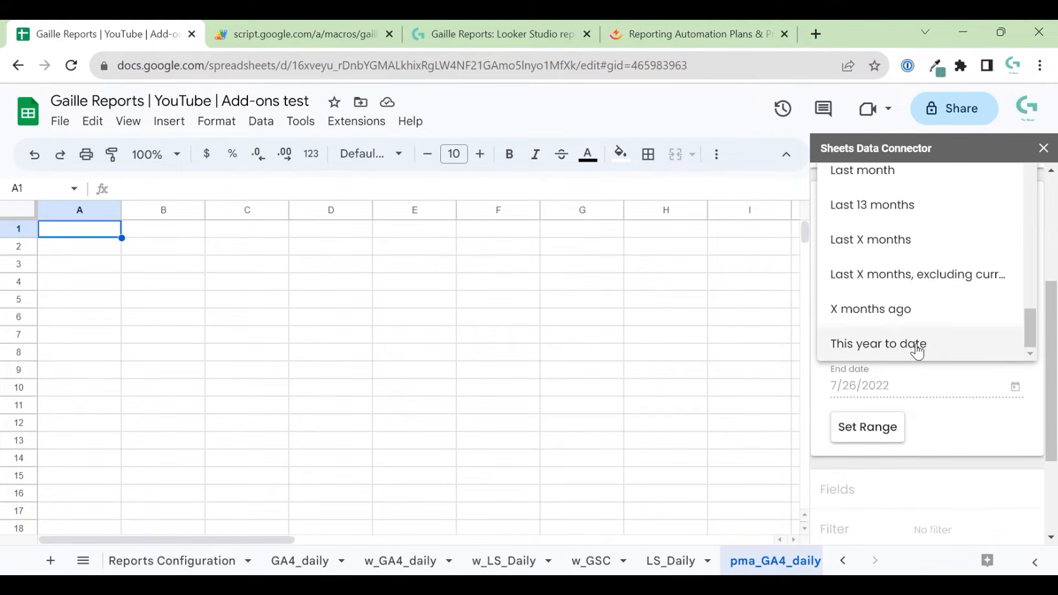
pyautogui.scroll(6, 932, 338)
pyautogui.scroll(5, 947, 279)
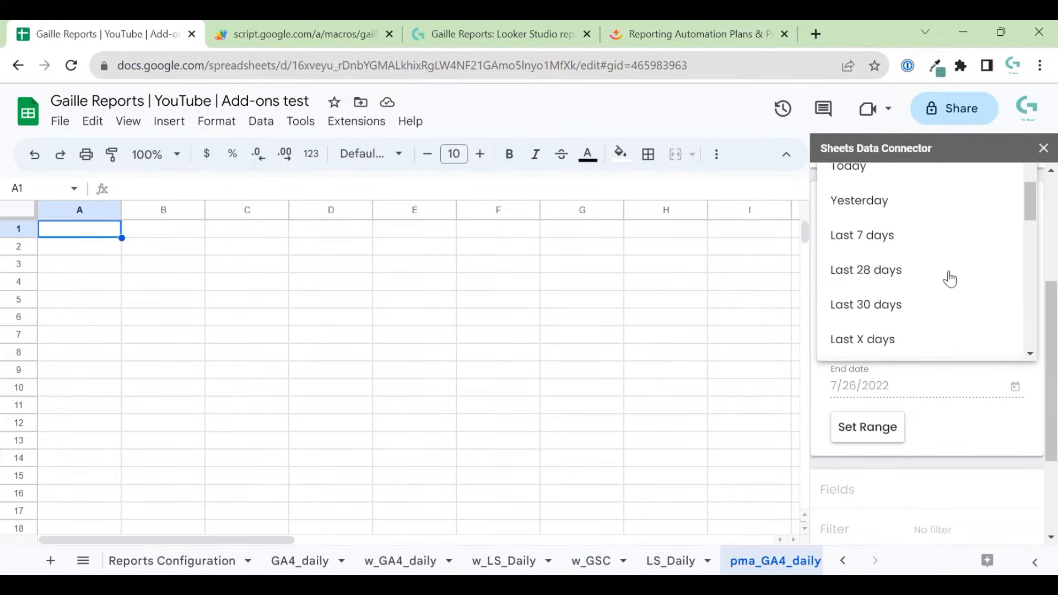
# Step: Set the report's date range to "Custom start to yesterday" with 5/1/2023 as the start date and apply the range
pyautogui.click(929, 238)
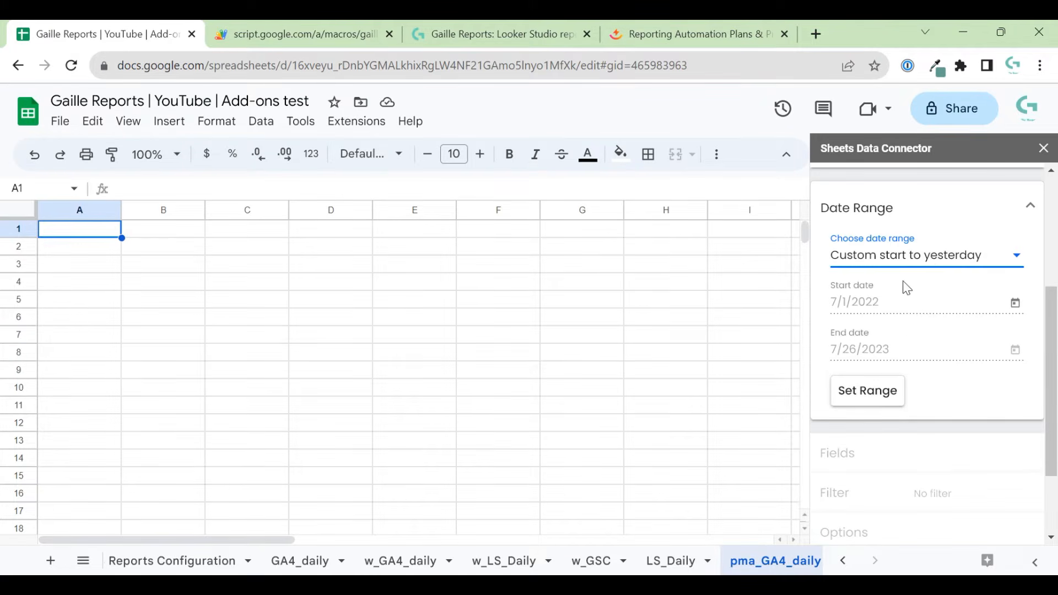
pyautogui.click(899, 303)
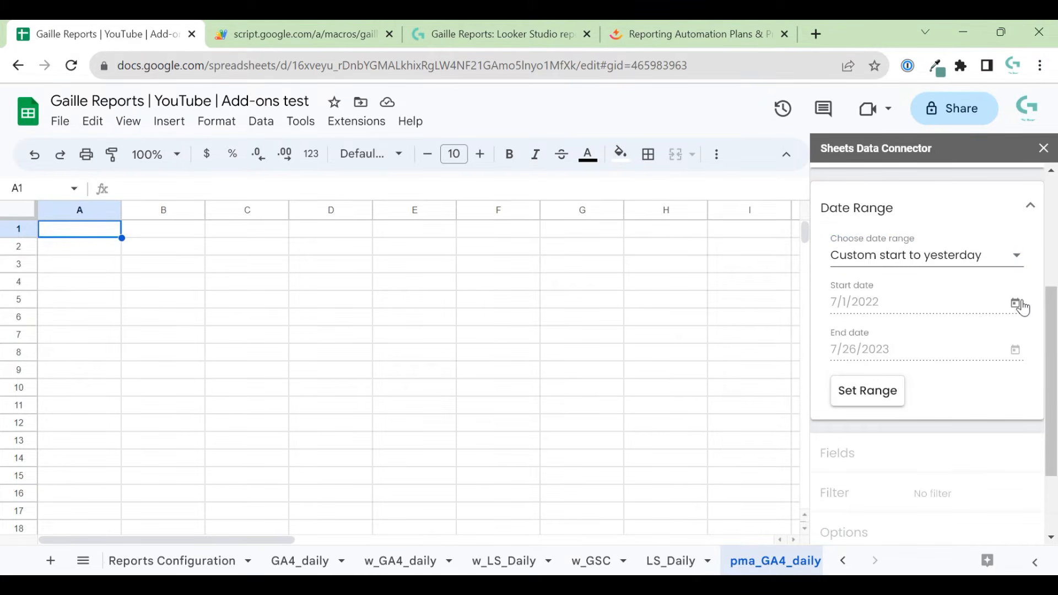
pyautogui.click(1016, 304)
pyautogui.click(1039, 274)
pyautogui.click(1039, 274)
pyautogui.click(1039, 274)
pyautogui.click(1039, 273)
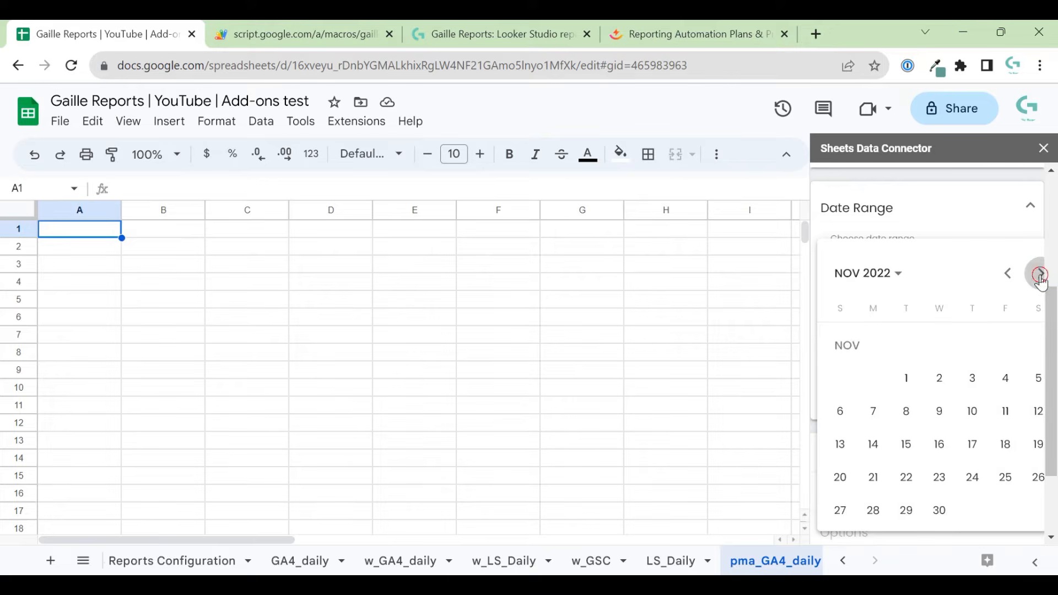
pyautogui.click(1040, 274)
pyautogui.click(1040, 274)
pyautogui.click(1040, 273)
pyautogui.click(1039, 274)
pyautogui.click(1039, 274)
pyautogui.click(1039, 273)
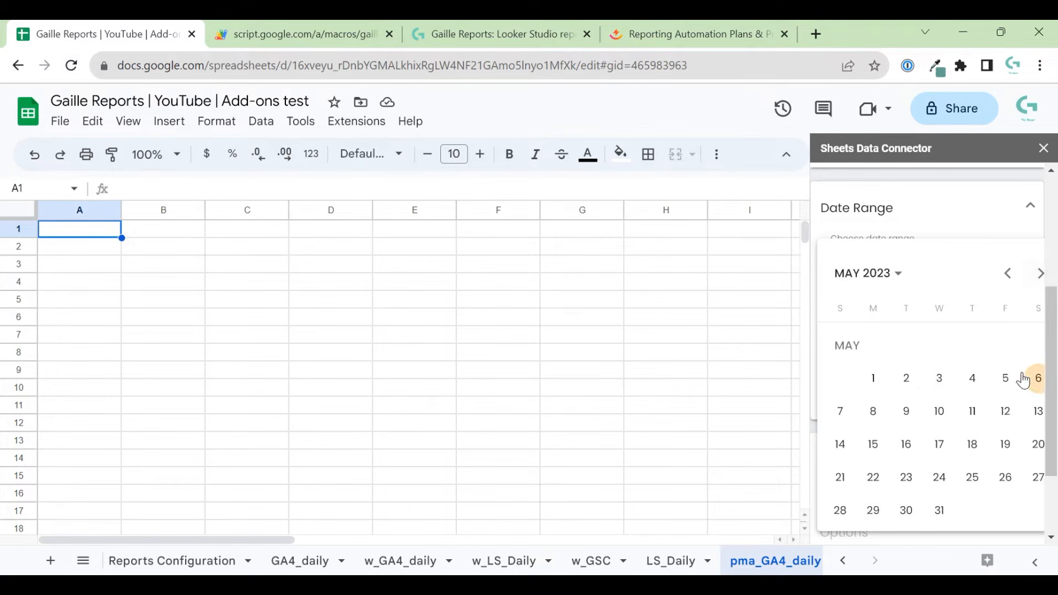
pyautogui.click(873, 379)
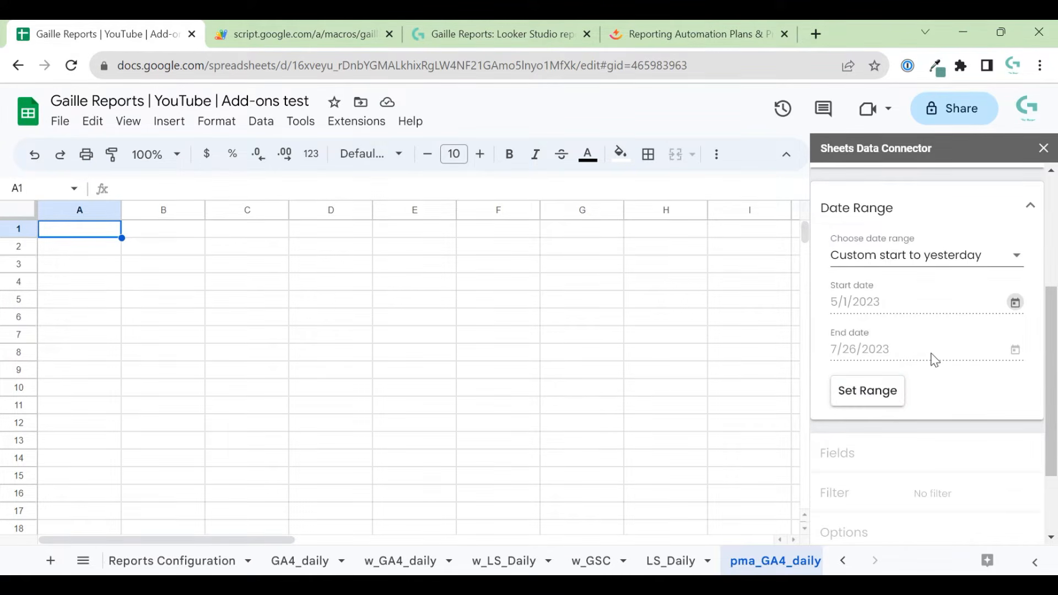
pyautogui.click(896, 405)
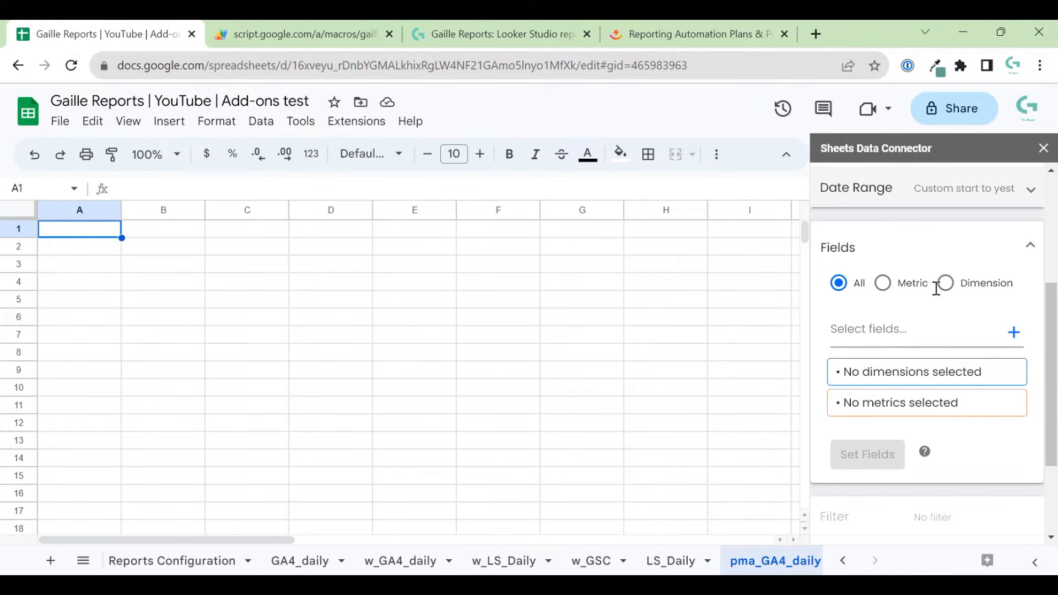
pyautogui.click(881, 284)
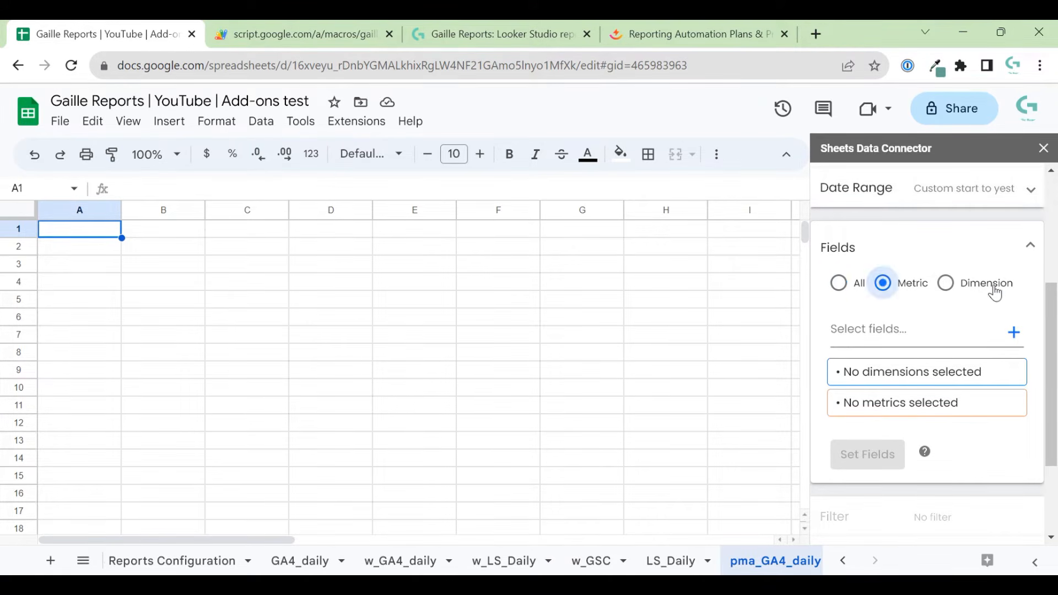
pyautogui.click(943, 285)
pyautogui.click(839, 284)
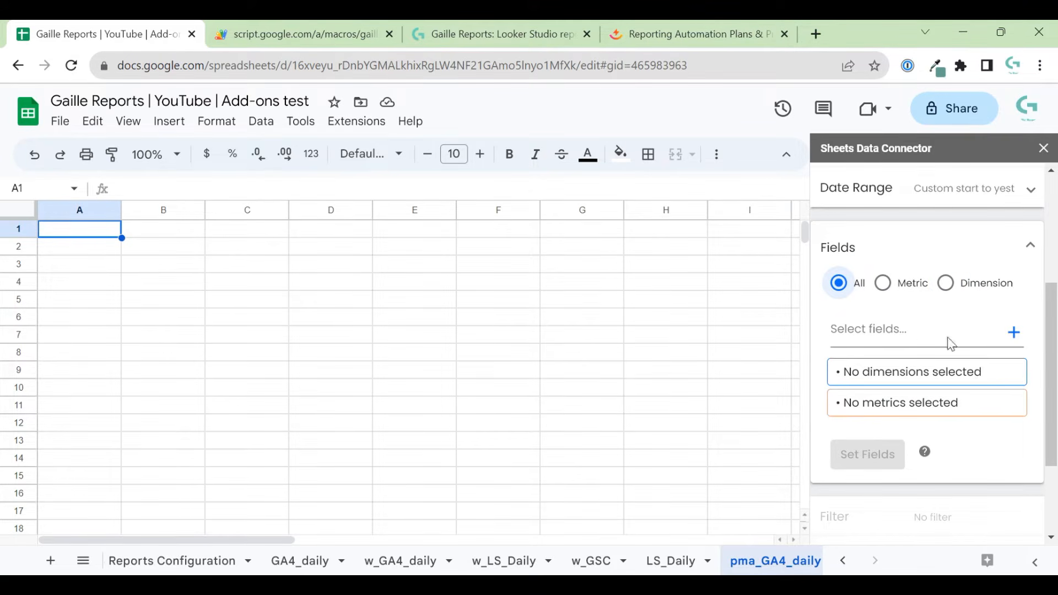
# Step: Find the Date dimension among the available fields and add it to the report
pyautogui.click(917, 330)
pyautogui.write('day')
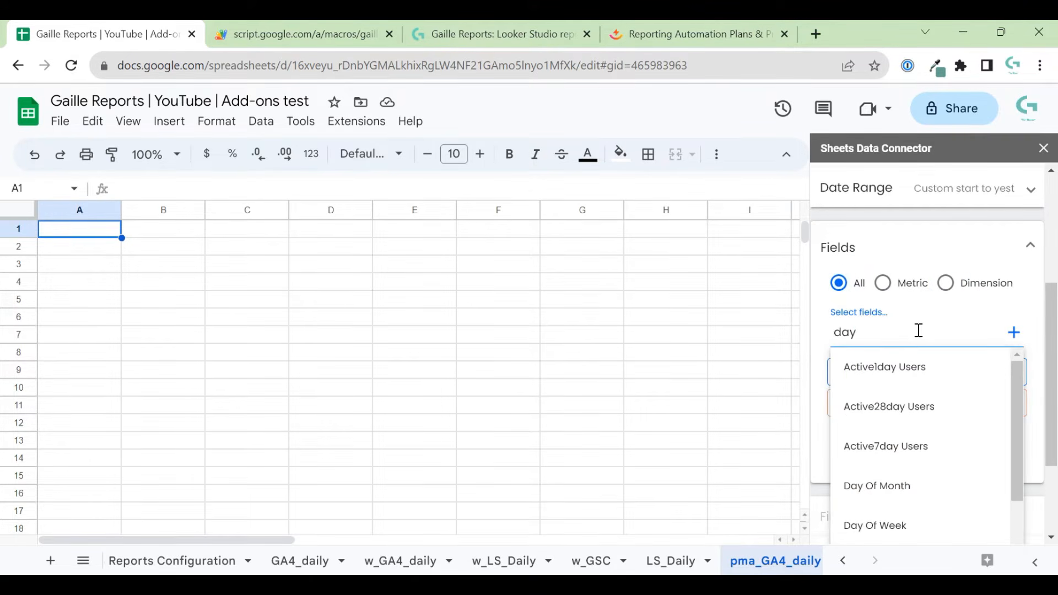
pyautogui.press('BackSpace')
pyautogui.write('te')
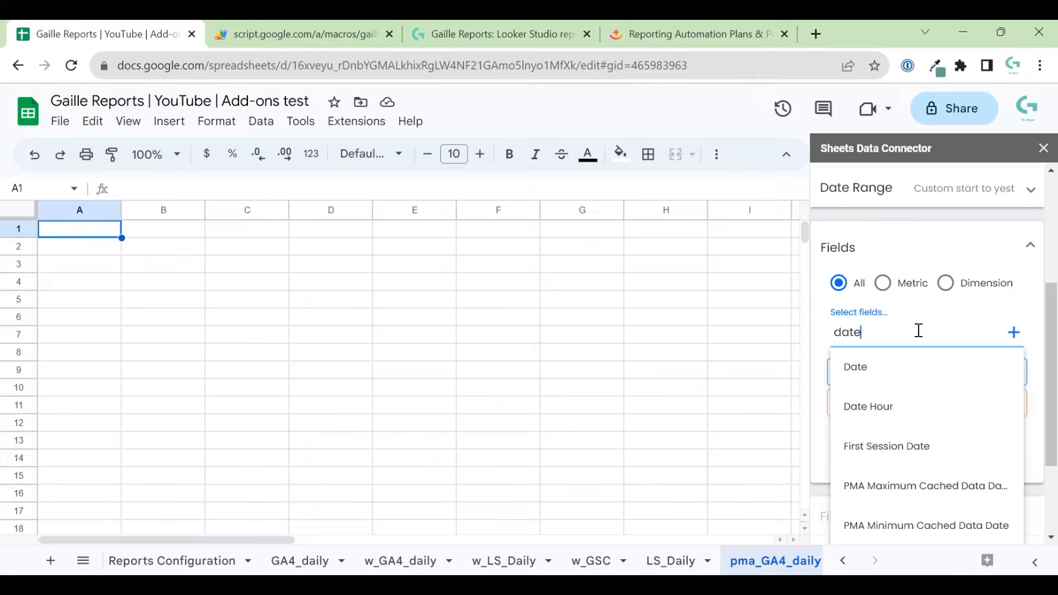
pyautogui.click(896, 375)
# Step: Add the First User Source Medium dimension and the Active Users metric to the report's fields
pyautogui.write('source')
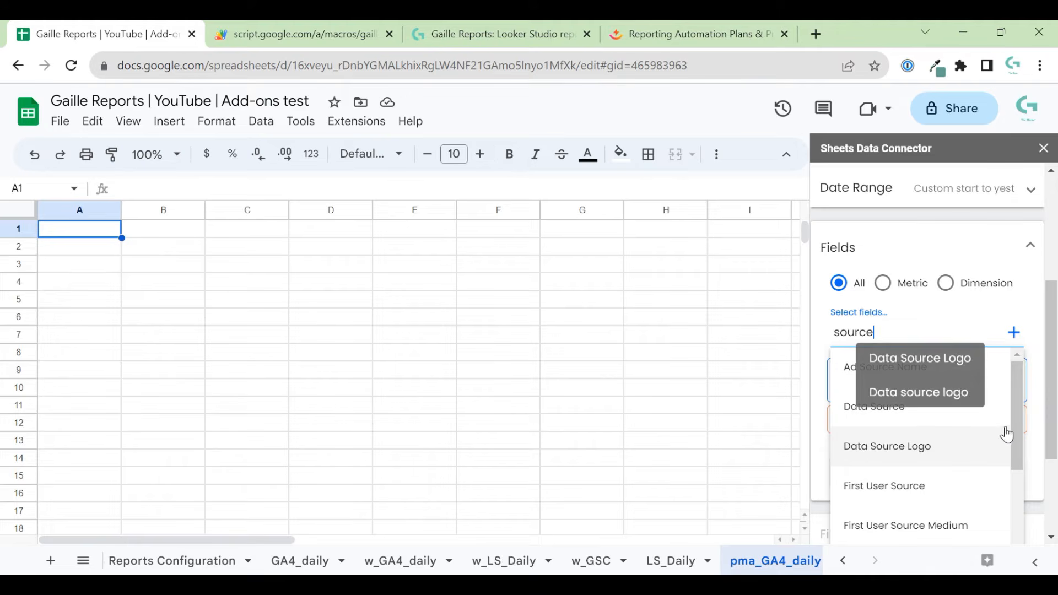
pyautogui.scroll(-1, 987, 446)
pyautogui.scroll(-2, 987, 462)
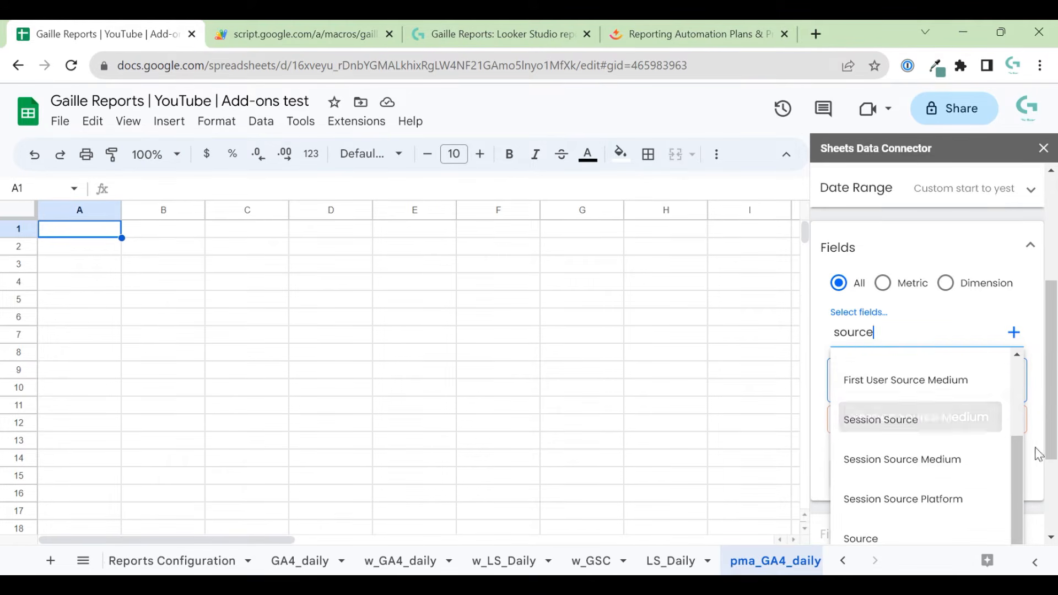
pyautogui.scroll(-1, 1049, 407)
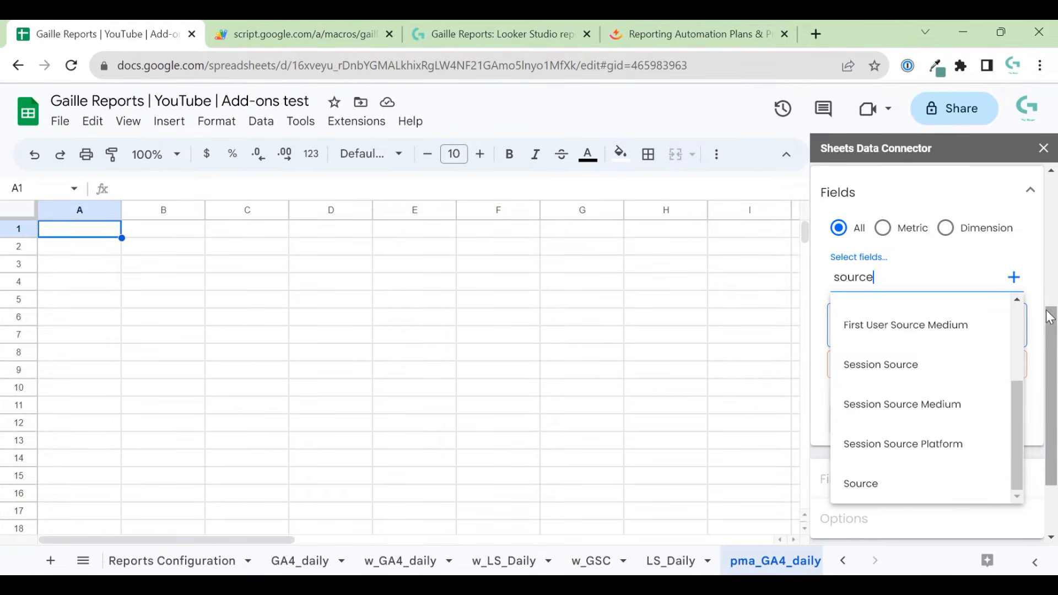
pyautogui.scroll(-2, 1013, 390)
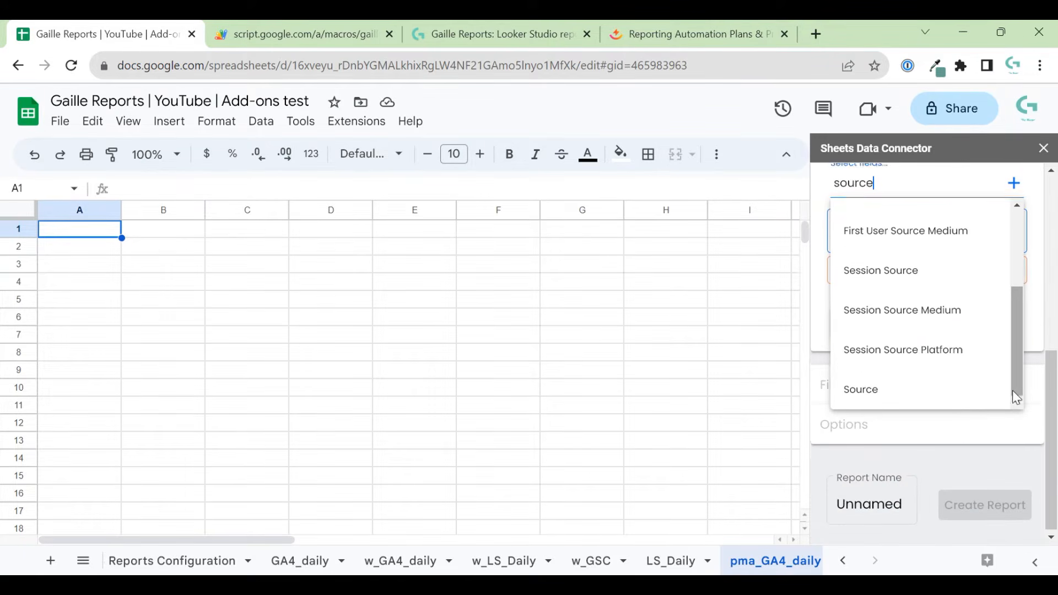
pyautogui.scroll(3, 1011, 352)
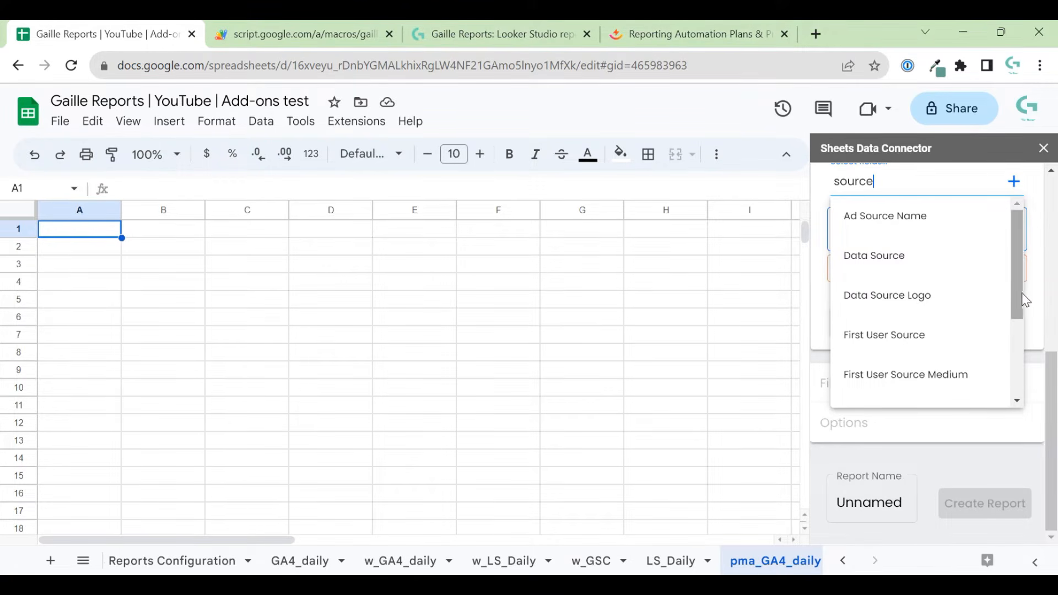
pyautogui.scroll(1, 1021, 292)
pyautogui.scroll(-3, 985, 363)
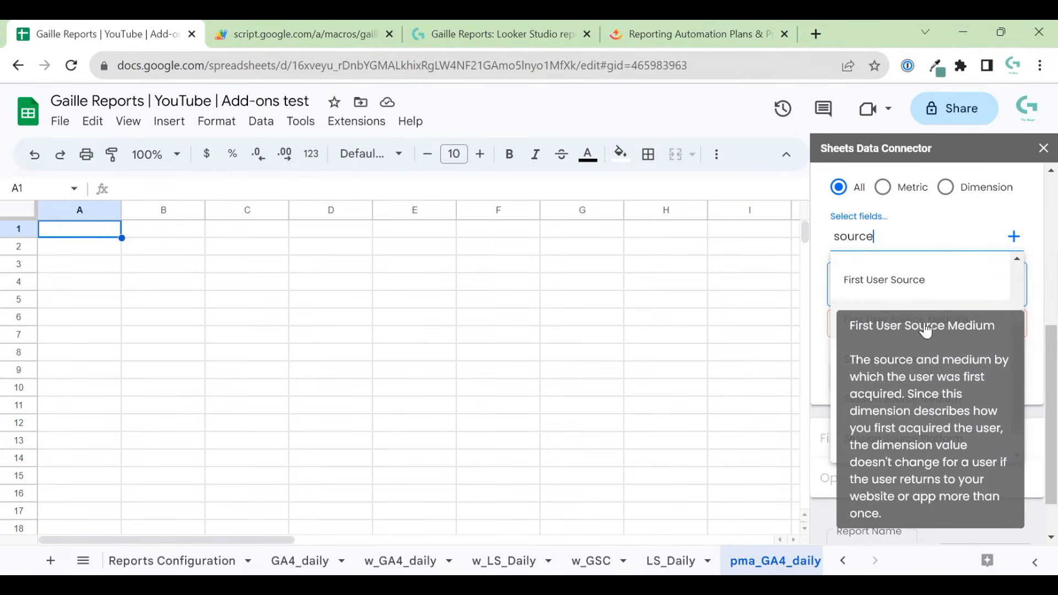
pyautogui.click(864, 313)
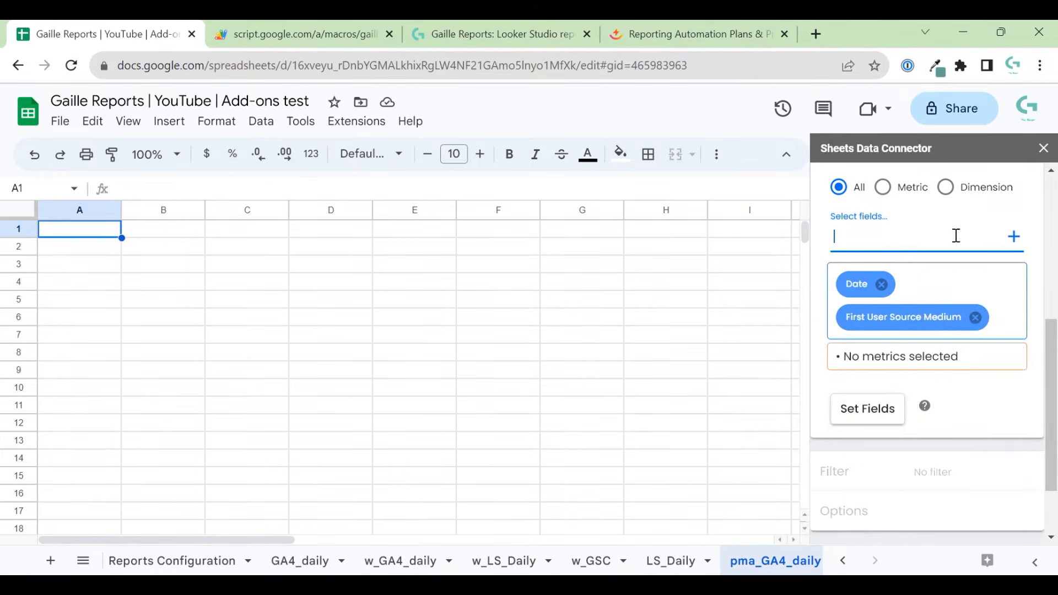
pyautogui.write('acti')
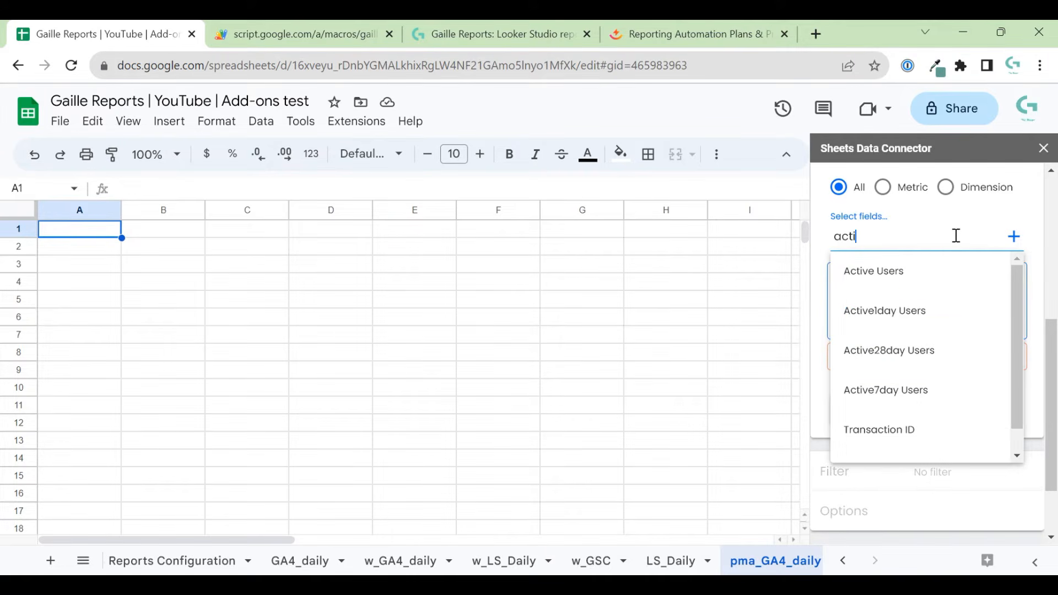
pyautogui.click(924, 258)
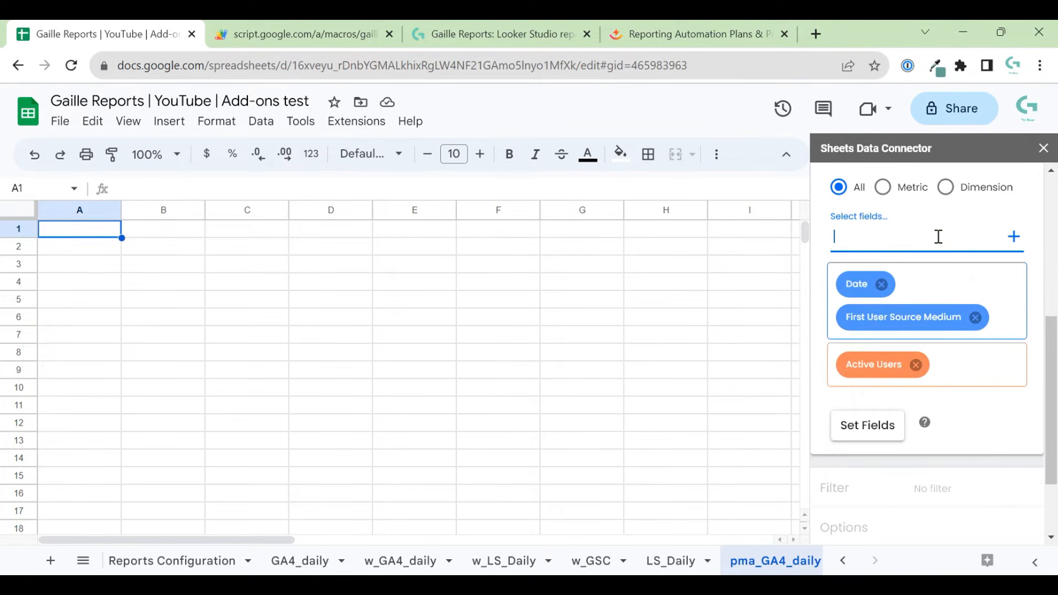
# Step: Search the available report fields for a bounce metric using "boun"
pyautogui.write('boun')
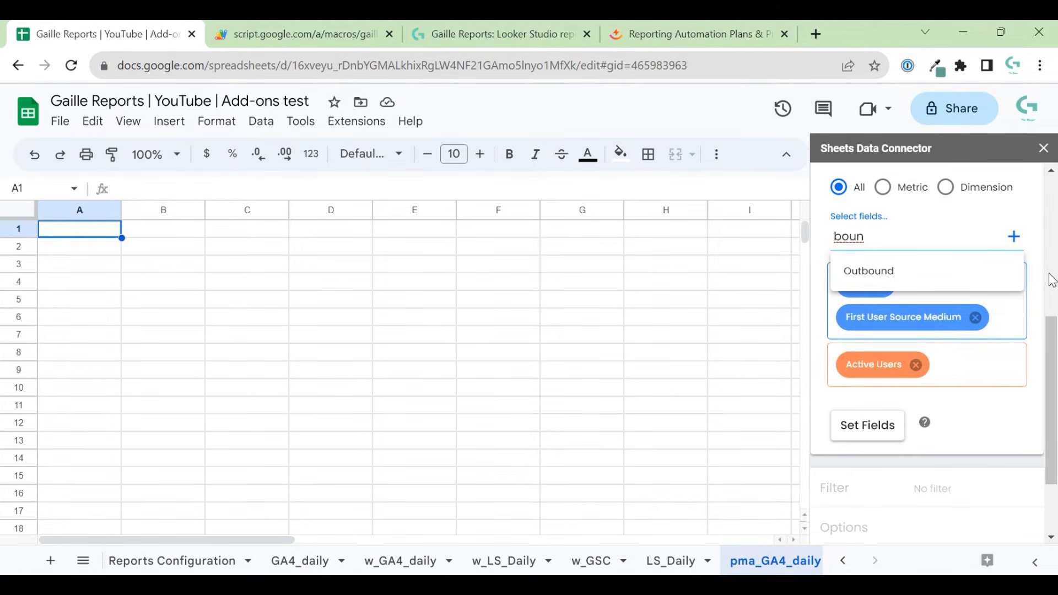
pyautogui.scroll(1, 1048, 300)
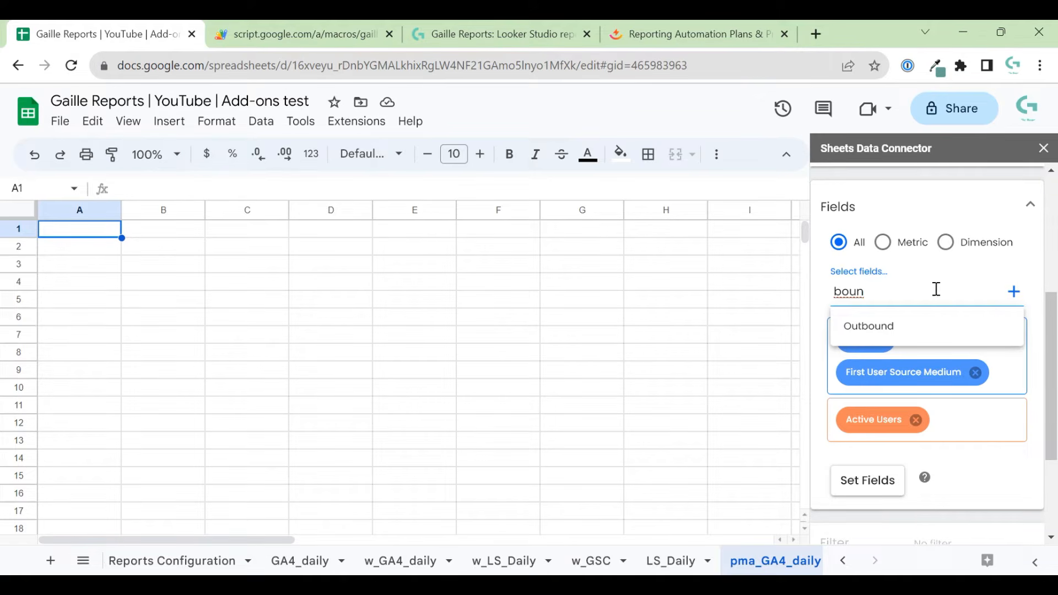
pyautogui.moveTo(902, 298); pyautogui.dragTo(781, 302)
pyautogui.scroll(2, 843, 300)
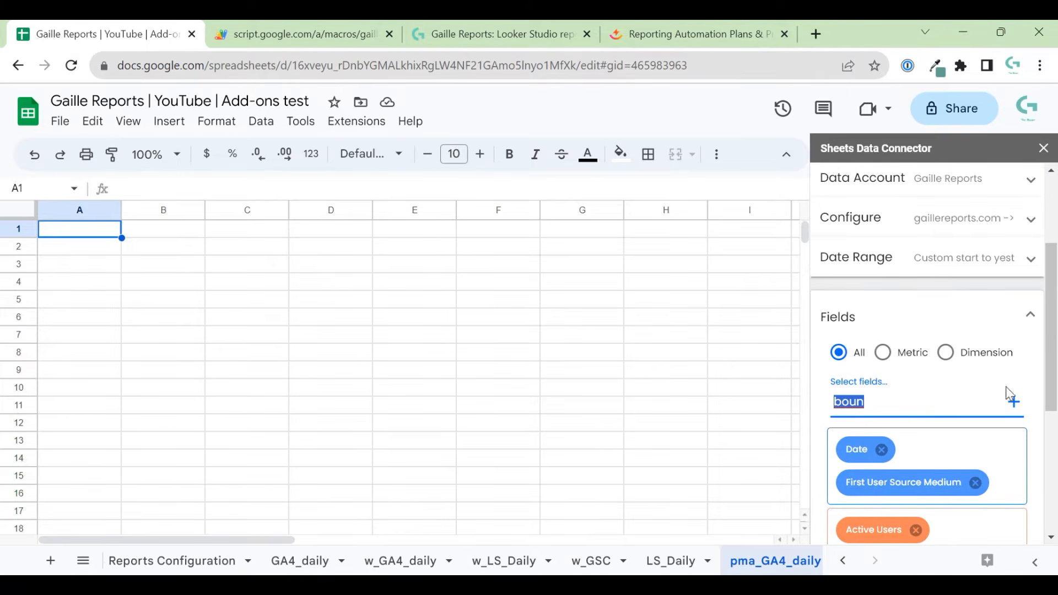
pyautogui.scroll(-1, 1056, 390)
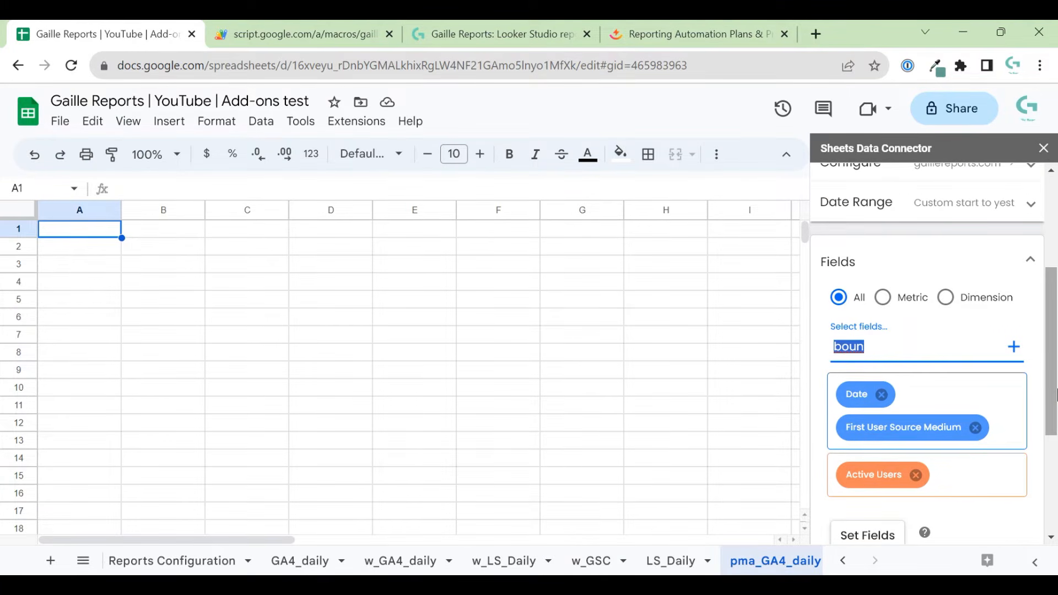
# Step: Add the Sessions and New Users metrics to the report's fields
pyautogui.write('sessions')
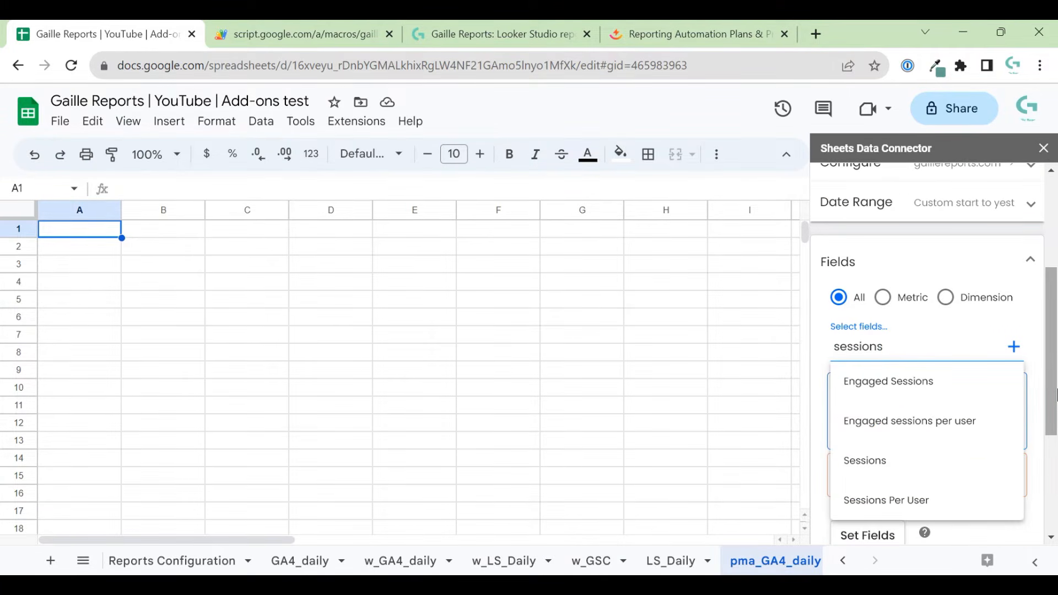
pyautogui.click(874, 468)
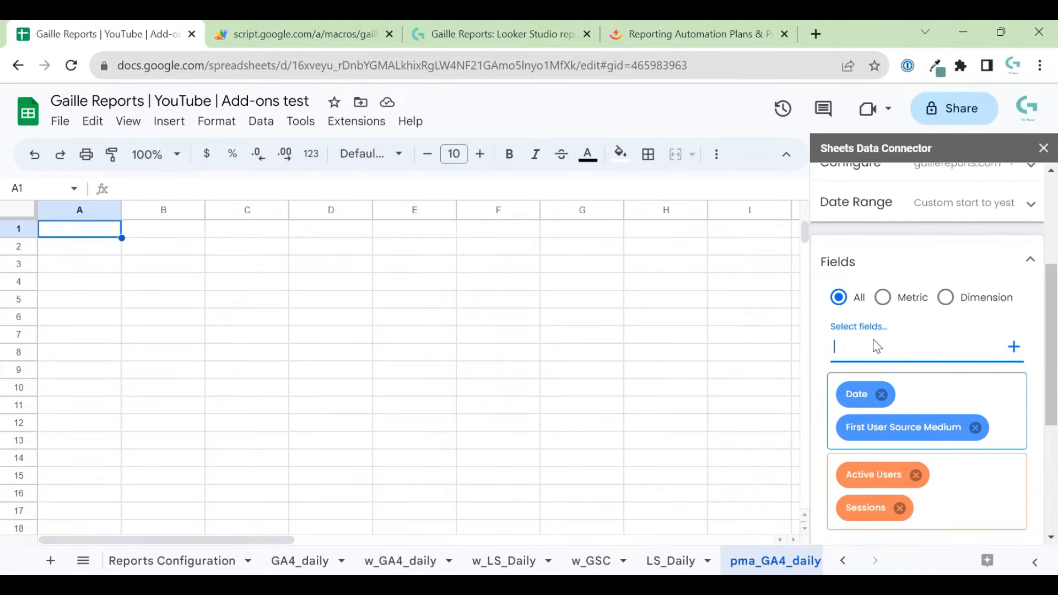
pyautogui.write('new')
pyautogui.click(870, 379)
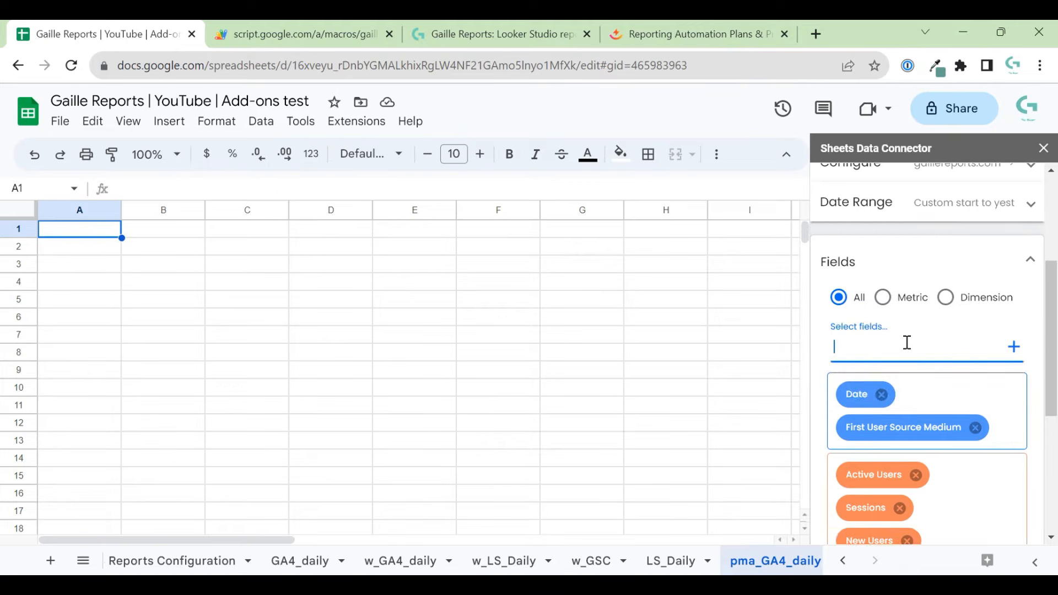
# Step: Search the available report fields using "event" and look through the matching event fields
pyautogui.write('event')
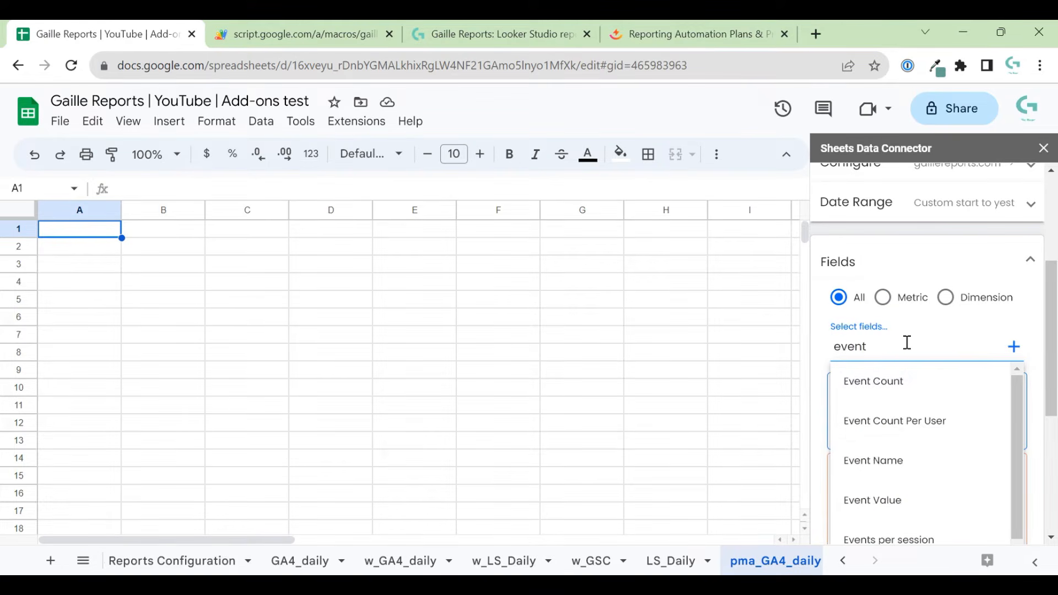
pyautogui.scroll(-2, 1033, 384)
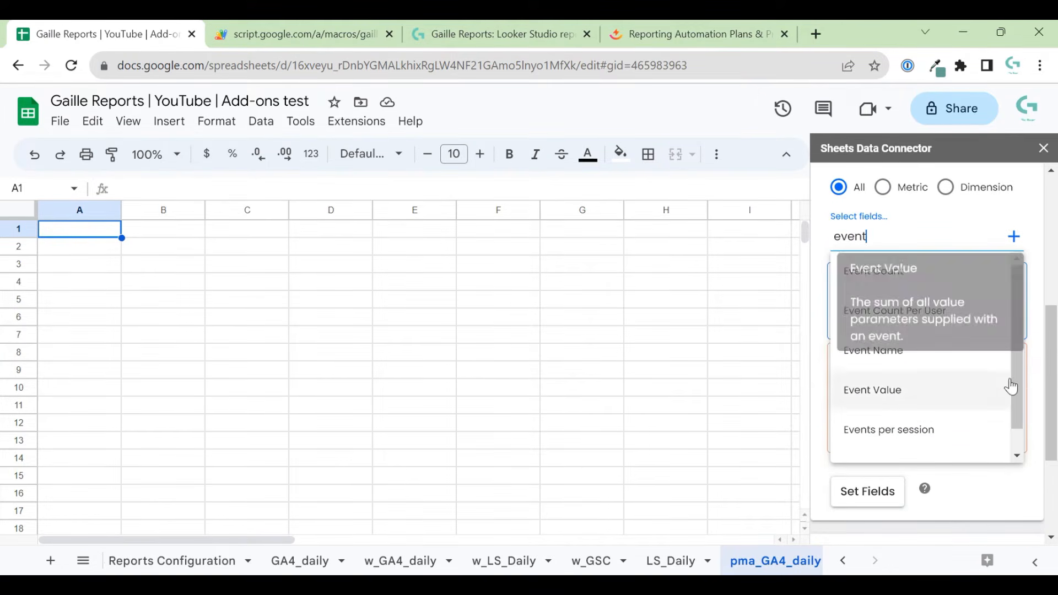
pyautogui.moveTo(1013, 375); pyautogui.dragTo(1017, 312)
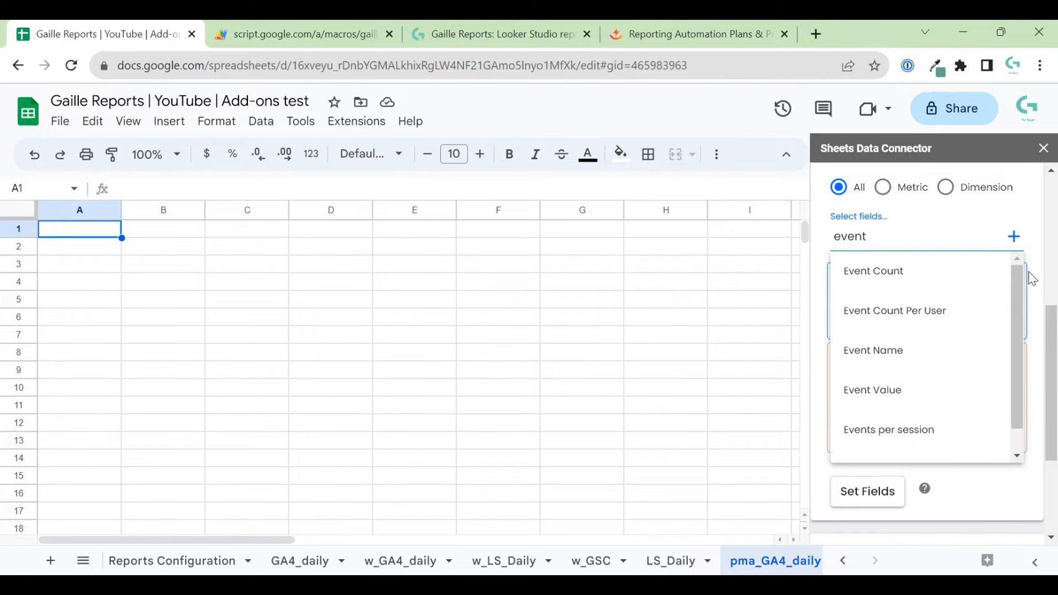
pyautogui.click(1032, 239)
pyautogui.click(901, 236)
pyautogui.doubleClick(876, 238)
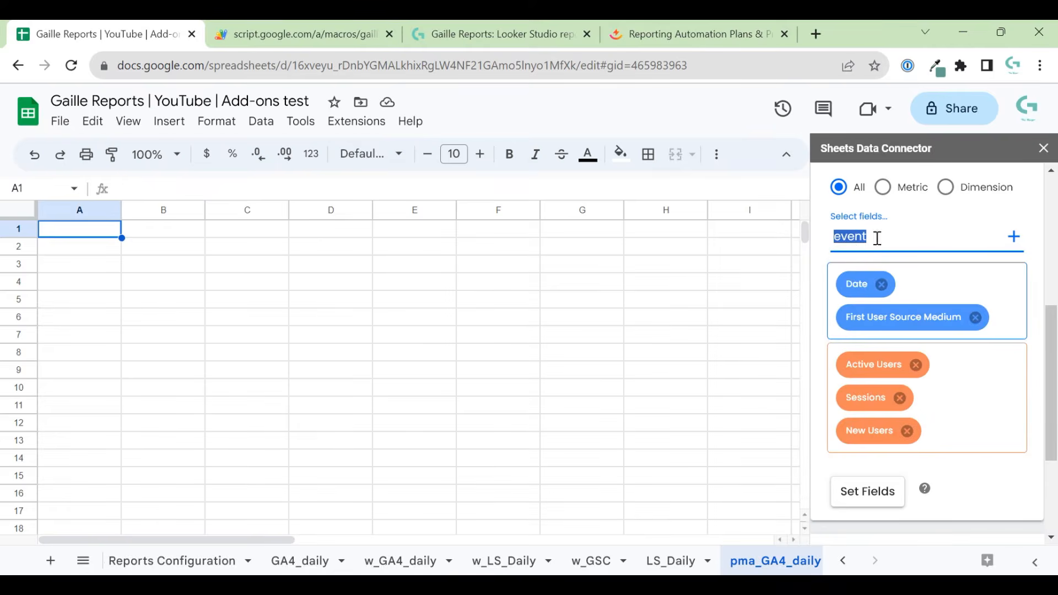
# Step: Search the available report fields for bounce and purchase metrics using "boun" and "purcha"
pyautogui.write('boun')
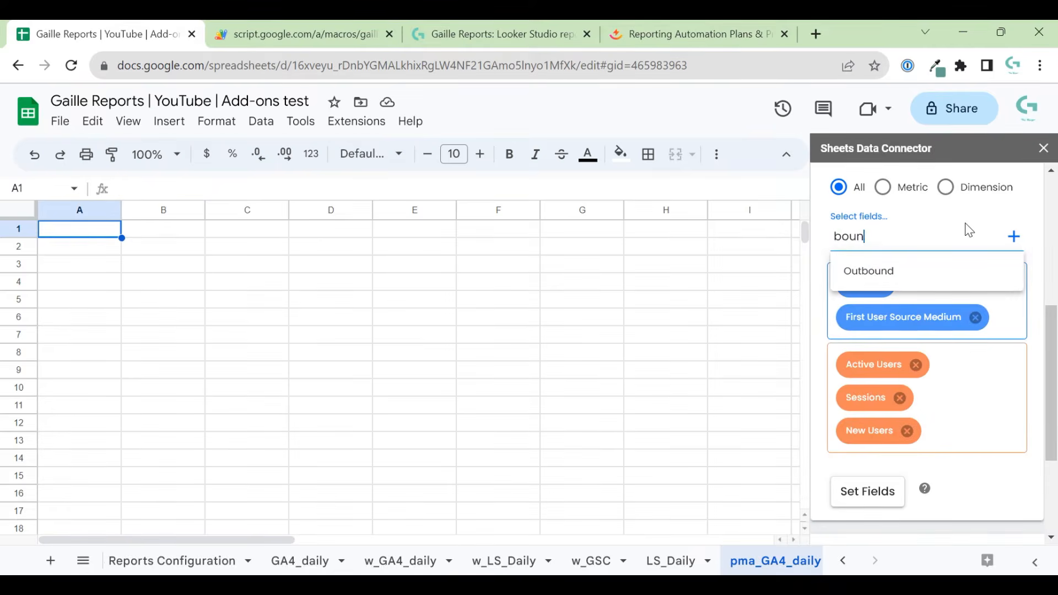
pyautogui.press('BackSpace')
pyautogui.press('BackSpace')
pyautogui.press('BackSpace')
pyautogui.press('BackSpace')
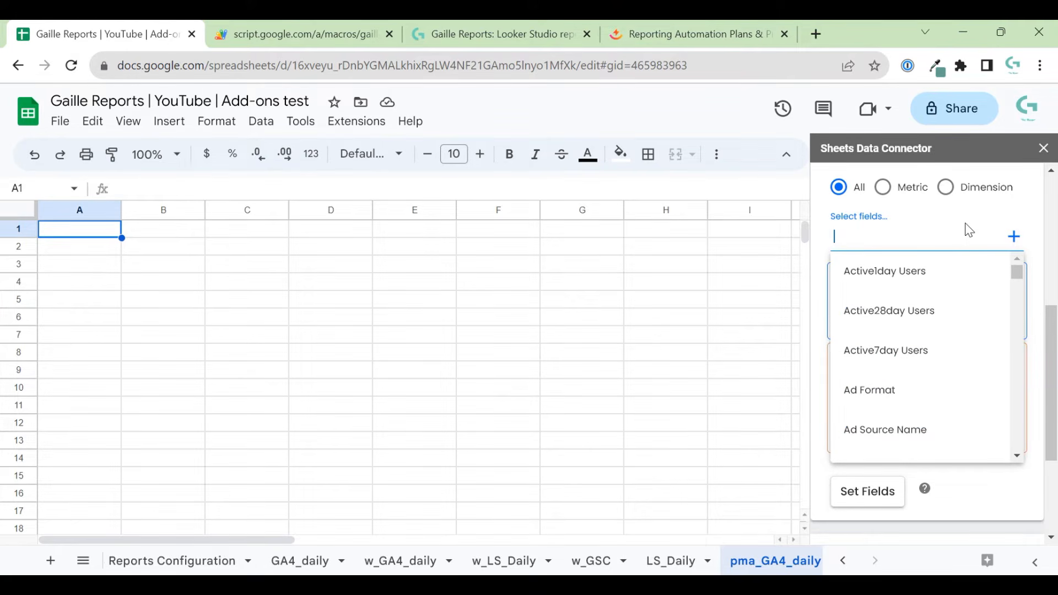
pyautogui.write('purcha')
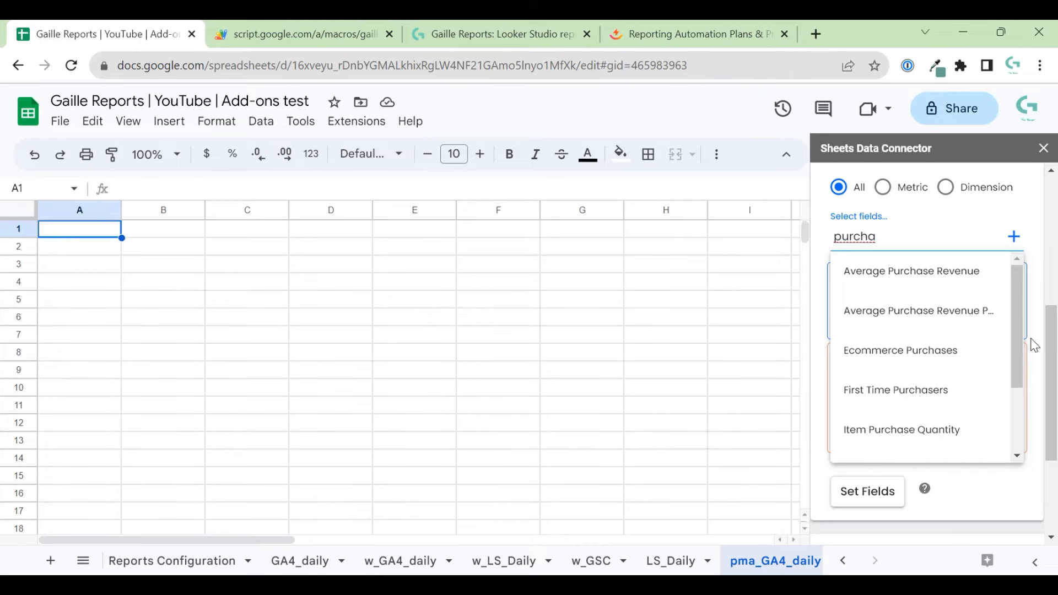
pyautogui.scroll(-1, 997, 375)
pyautogui.scroll(1, 964, 312)
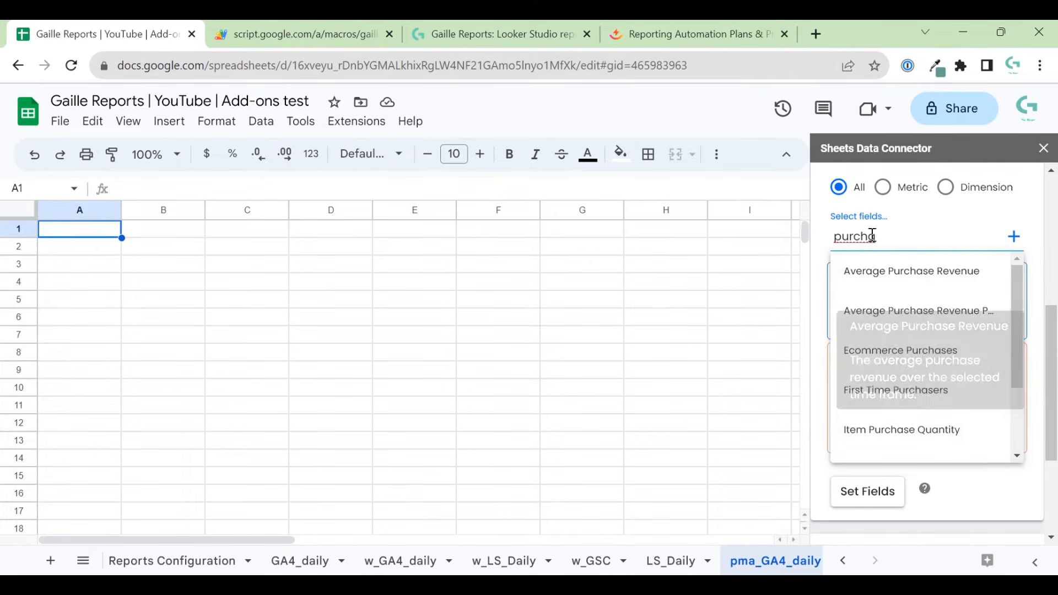
# Step: Add the Average engagement time metric and apply the report's field selection
pyautogui.moveTo(872, 236); pyautogui.dragTo(808, 242)
pyautogui.write('aver')
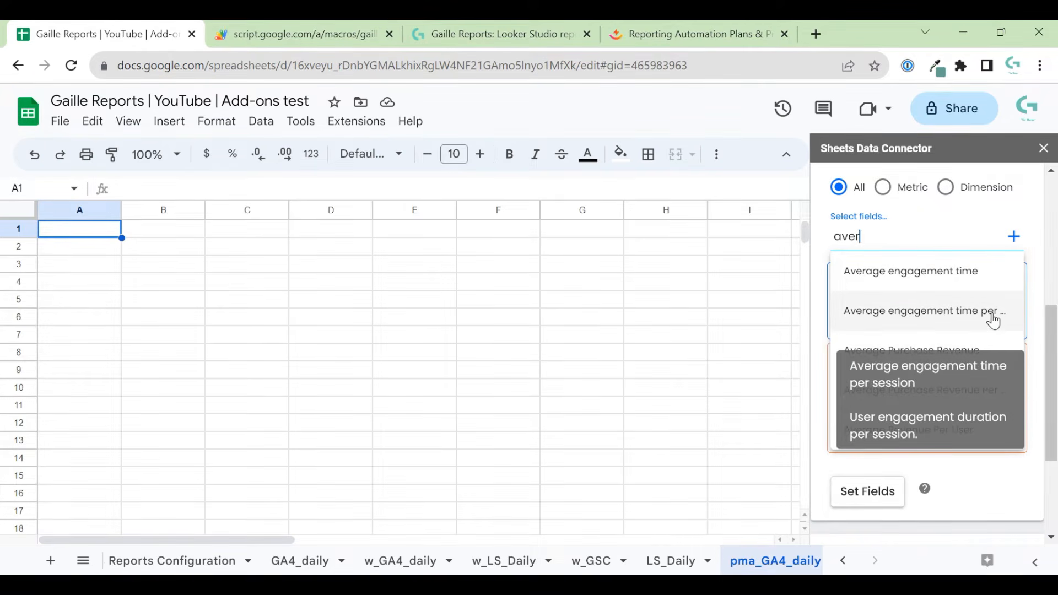
pyautogui.click(967, 274)
pyautogui.scroll(-3, 1046, 344)
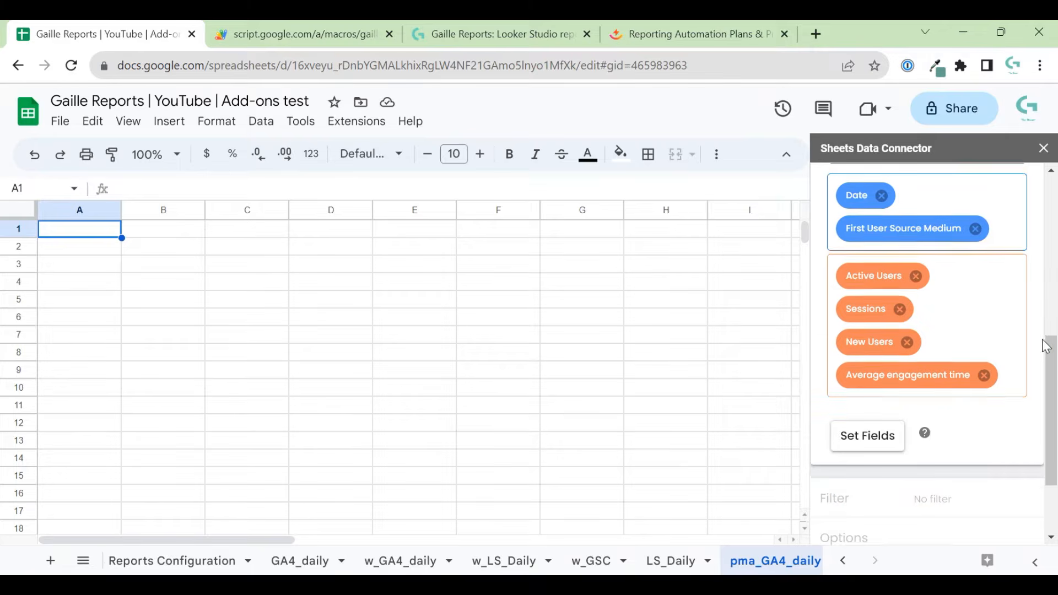
pyautogui.scroll(2, 1017, 319)
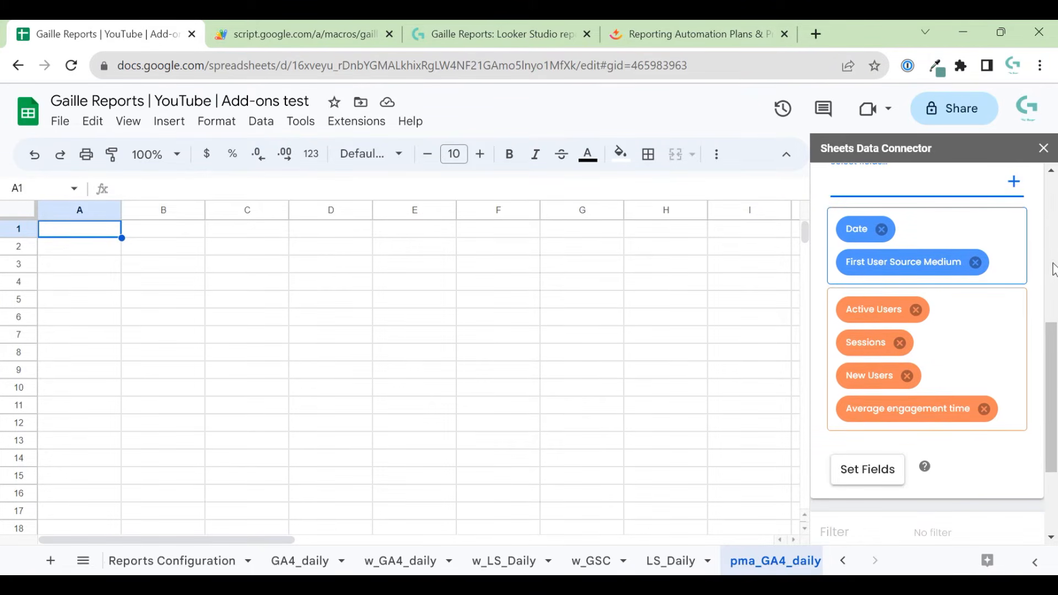
pyautogui.scroll(1, 1034, 243)
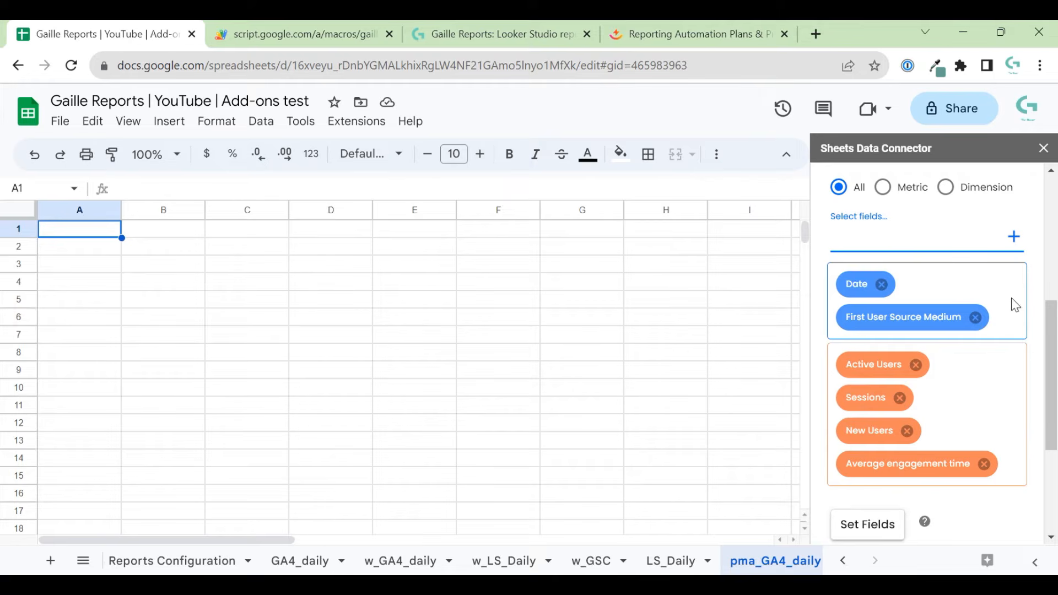
pyautogui.click(867, 524)
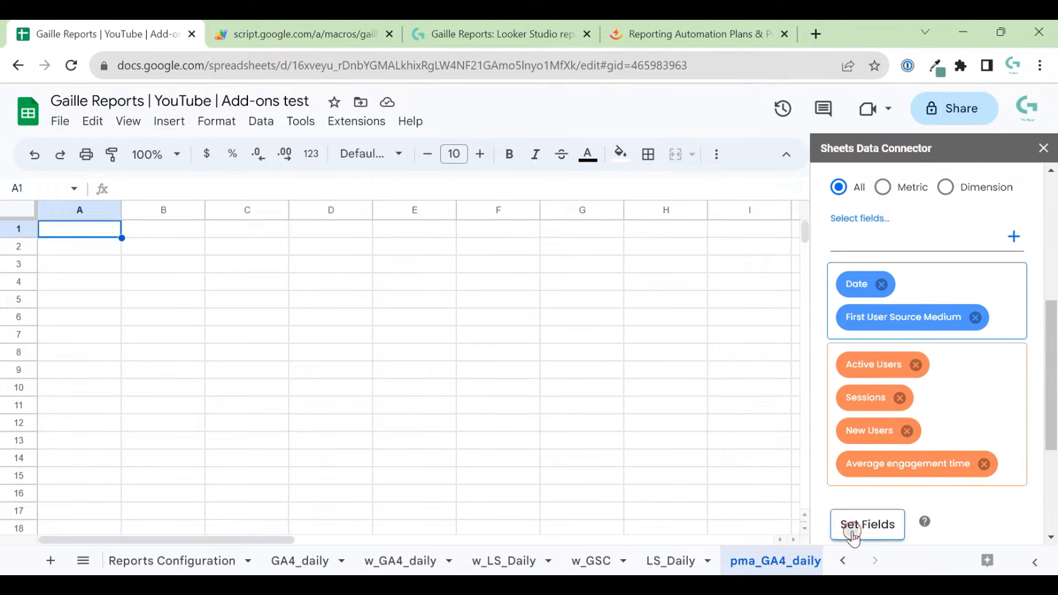
# Step: Start a new include filter and examine its selectable fields and comparison operators
pyautogui.scroll(4, 988, 335)
pyautogui.scroll(-1, 986, 339)
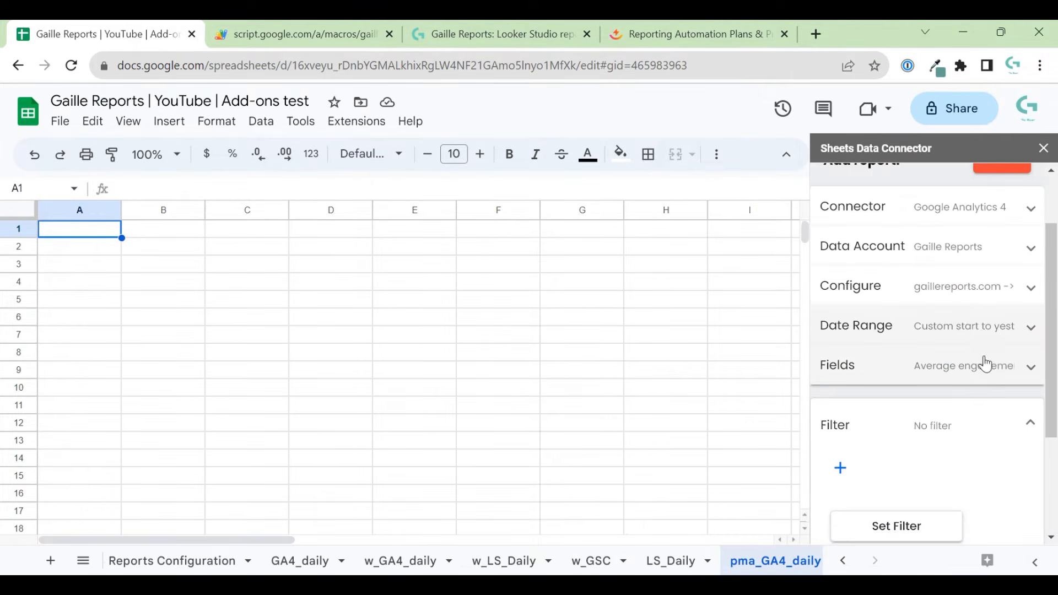
pyautogui.scroll(-2, 929, 469)
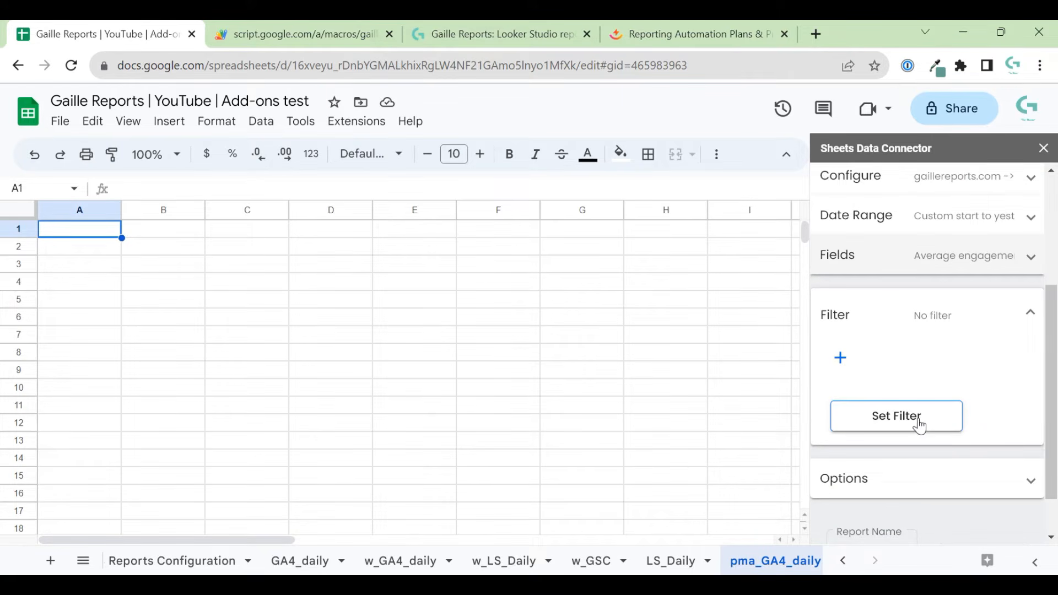
pyautogui.click(839, 359)
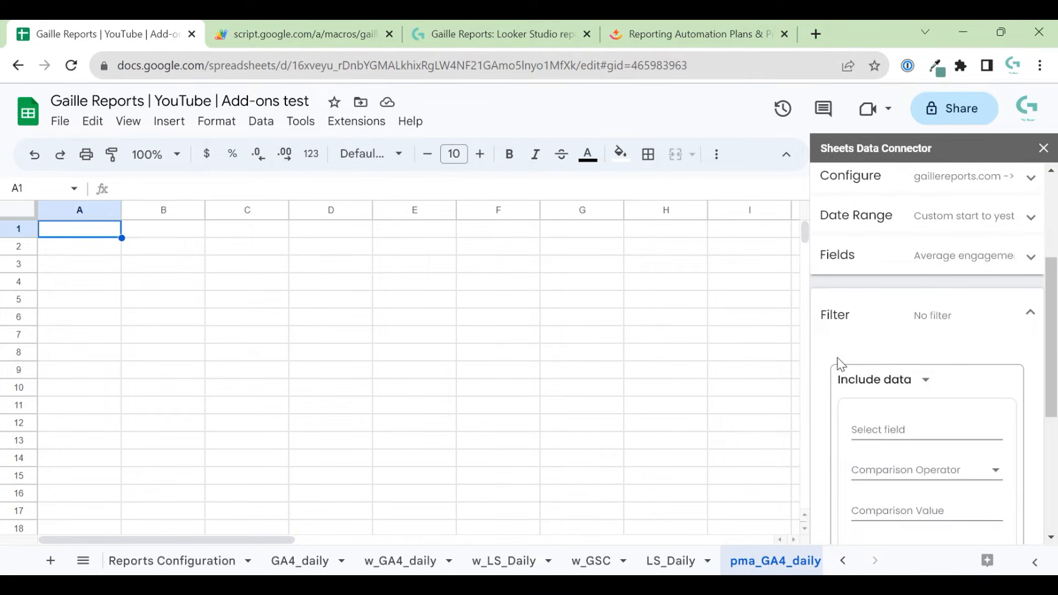
pyautogui.scroll(-2, 986, 419)
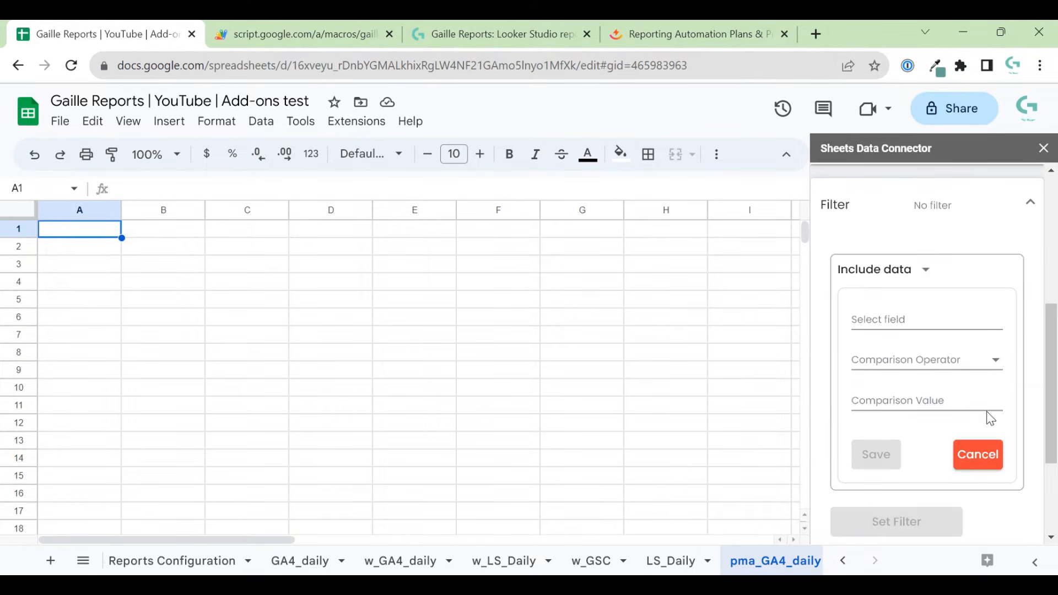
pyautogui.click(923, 331)
pyautogui.scroll(-2, 917, 410)
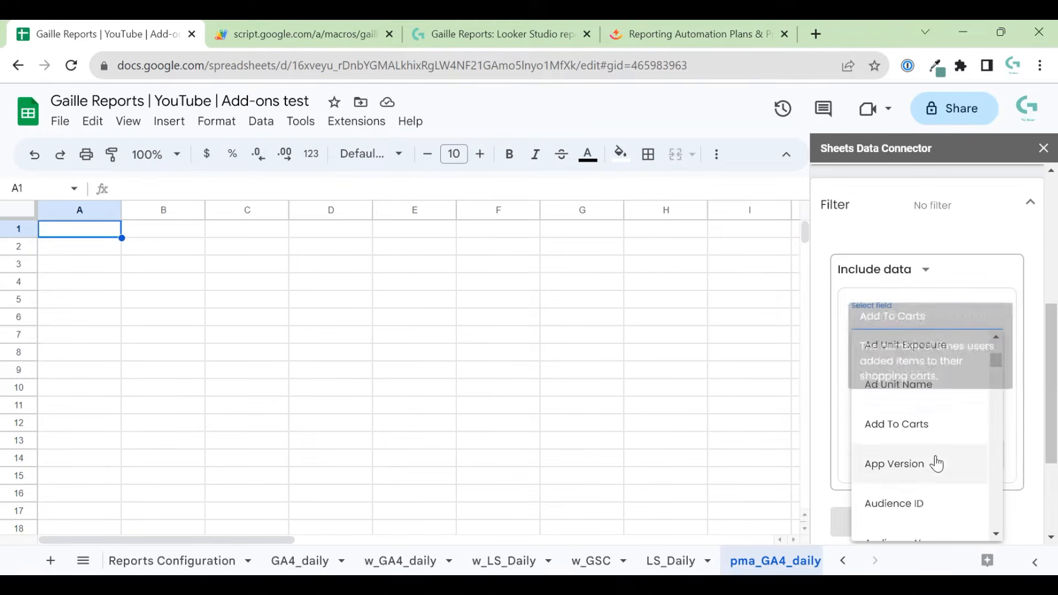
pyautogui.scroll(-5, 937, 465)
pyautogui.scroll(5, 939, 482)
pyautogui.scroll(8, 941, 479)
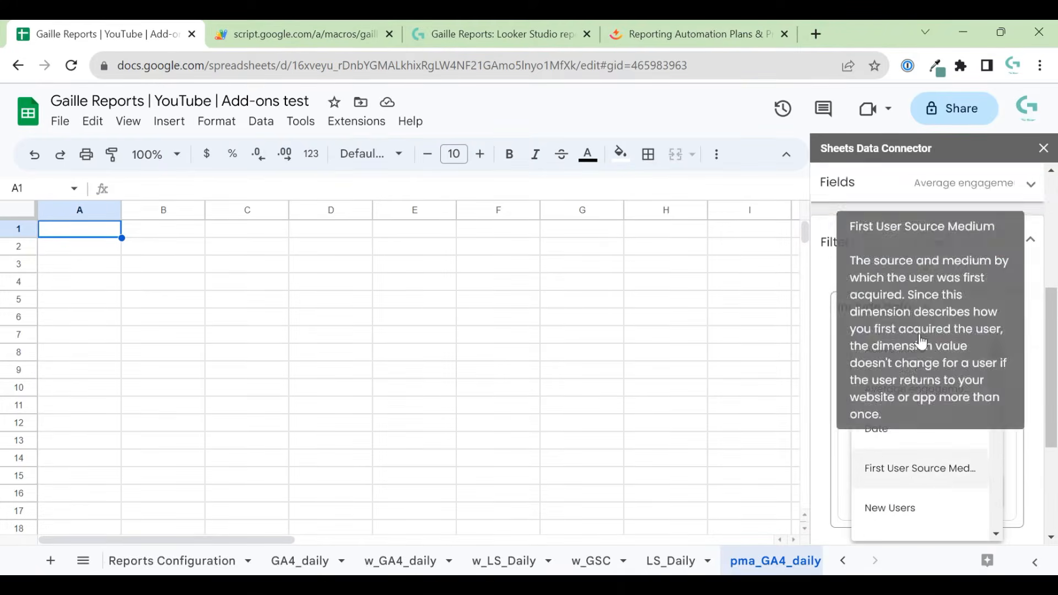
pyautogui.scroll(-2, 1016, 422)
pyautogui.click(1037, 432)
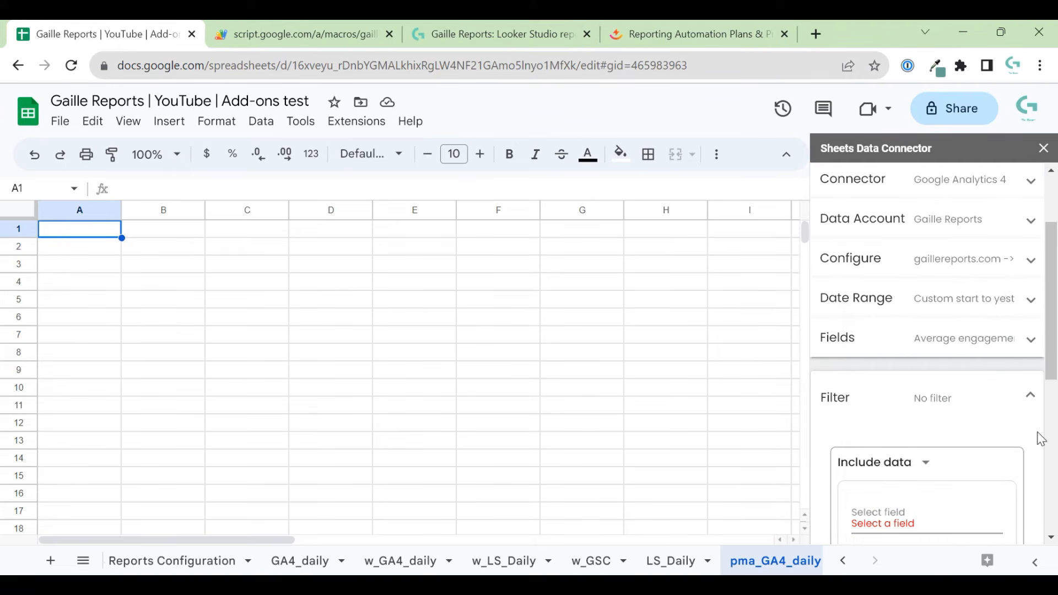
pyautogui.scroll(-3, 1038, 435)
pyautogui.click(943, 401)
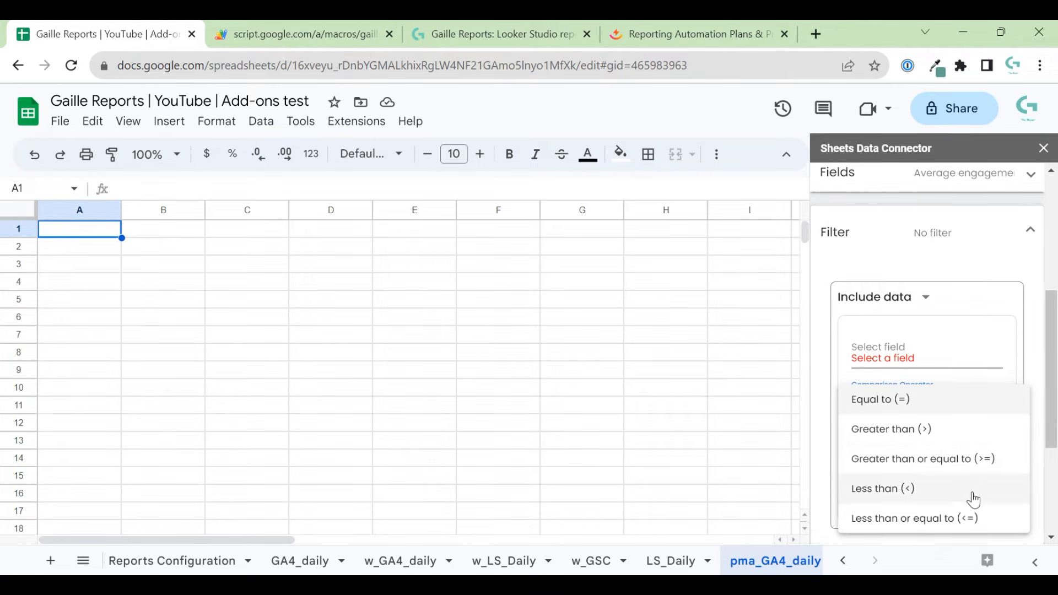
pyautogui.scroll(-1, 982, 503)
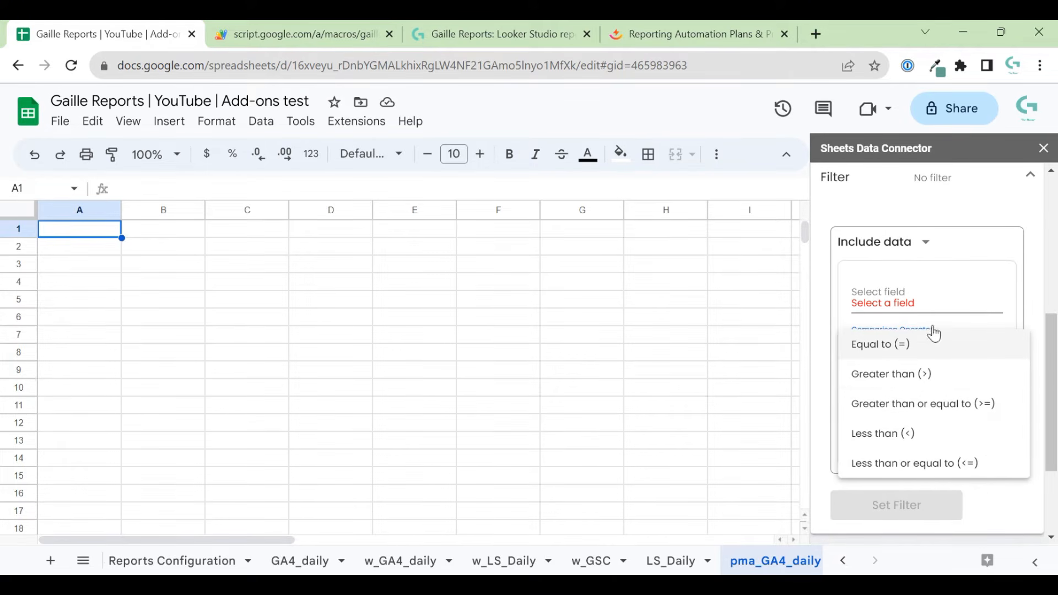
# Step: Try an include filter on Ad Source Name, review its comparison operators, and cancel the filter
pyautogui.click(927, 303)
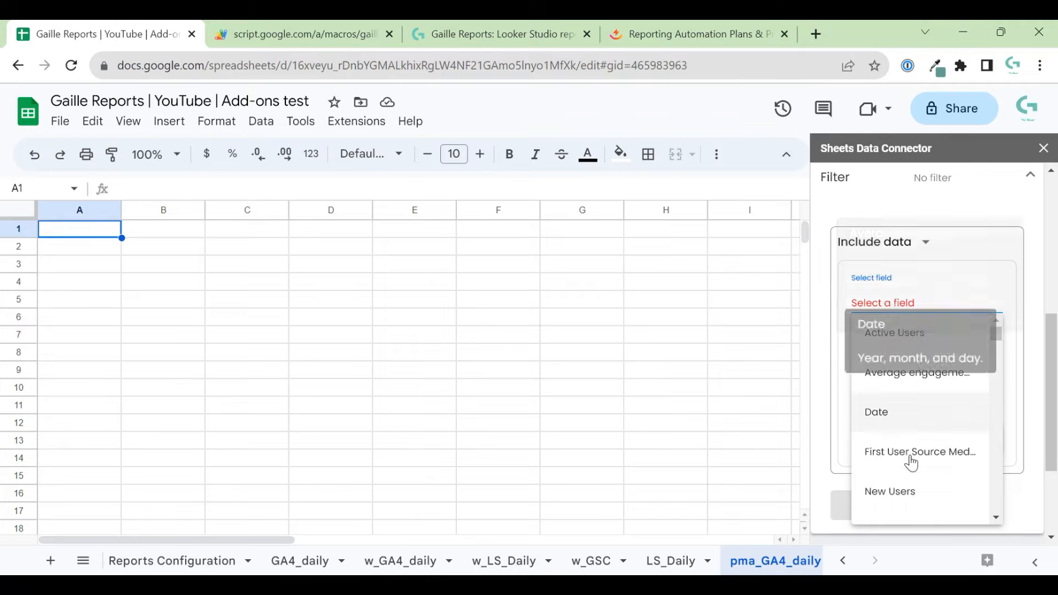
pyautogui.scroll(-2, 936, 450)
pyautogui.scroll(-3, 967, 424)
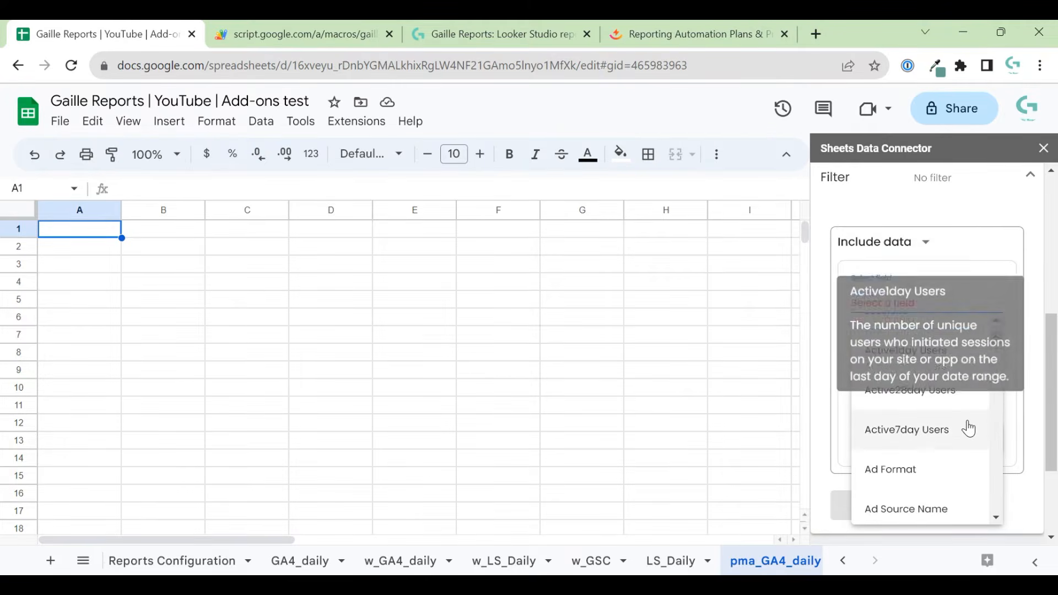
pyautogui.click(934, 403)
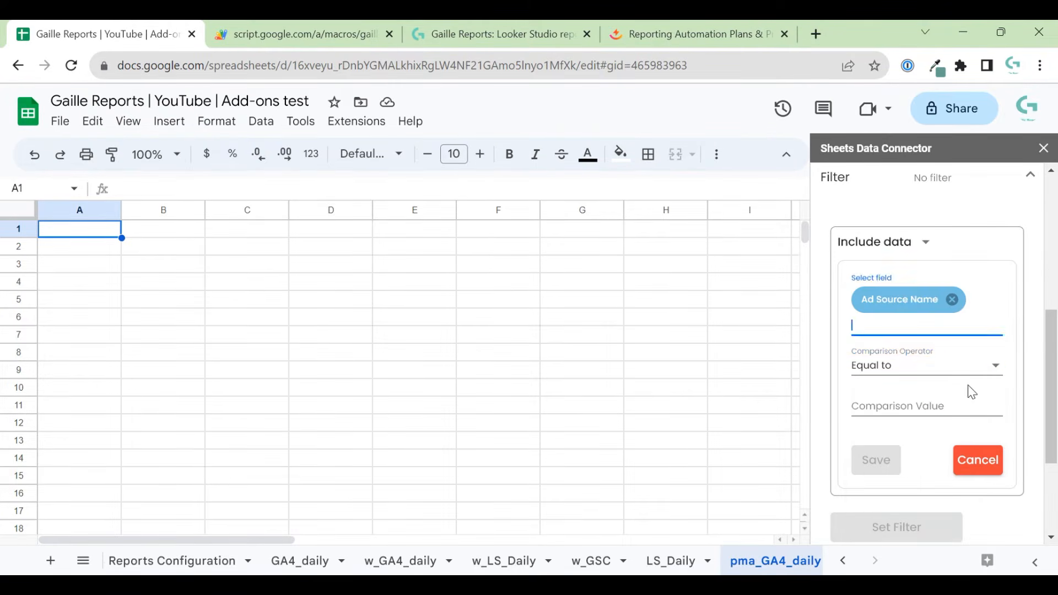
pyautogui.click(949, 369)
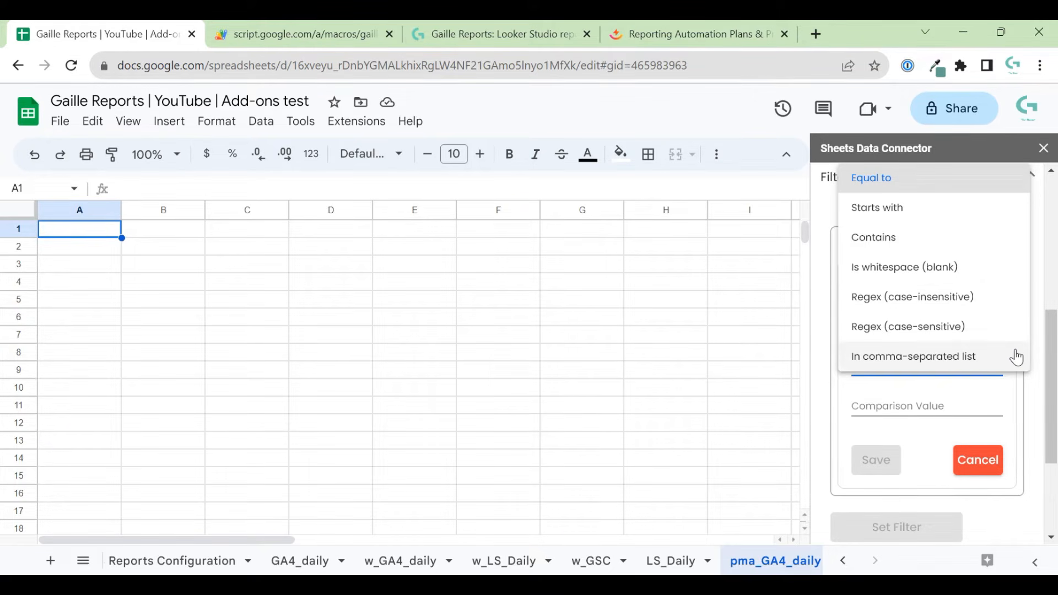
pyautogui.click(1019, 393)
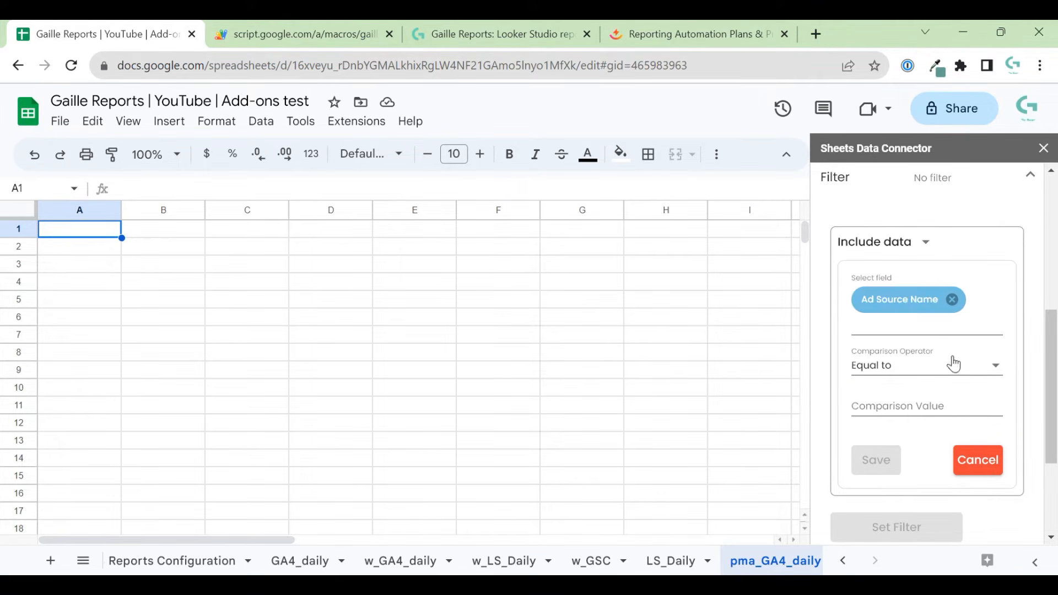
pyautogui.click(967, 463)
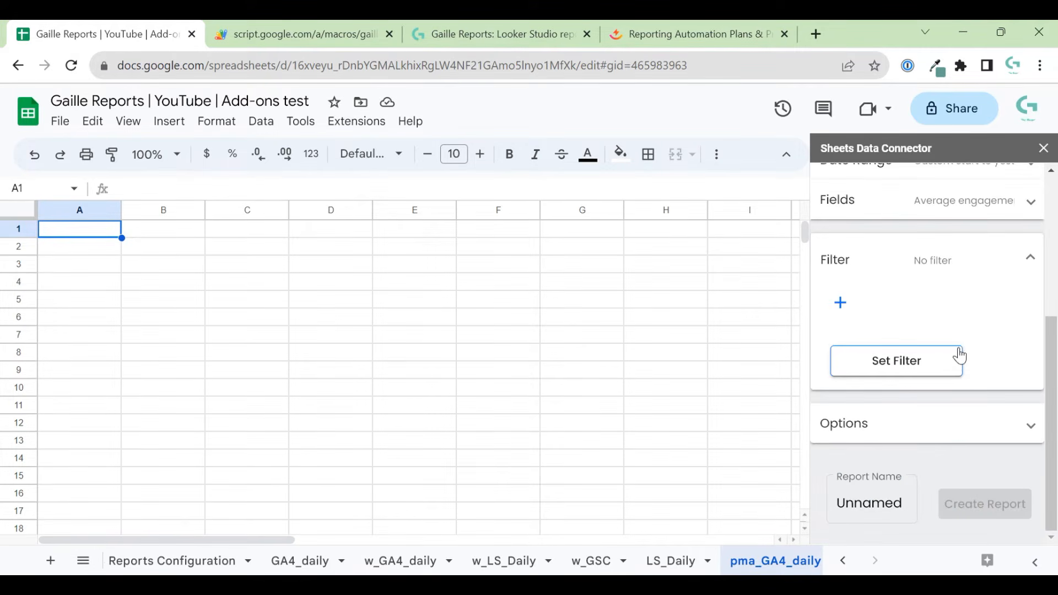
# Step: Apply the filter section without any filter and order the report by Date
pyautogui.click(926, 368)
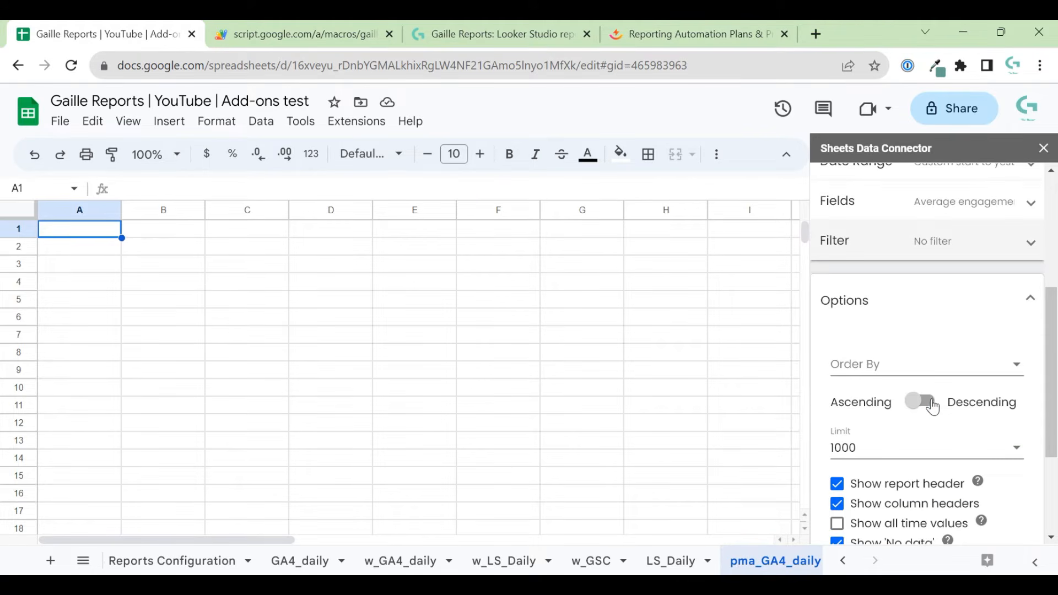
pyautogui.click(970, 373)
pyautogui.click(845, 194)
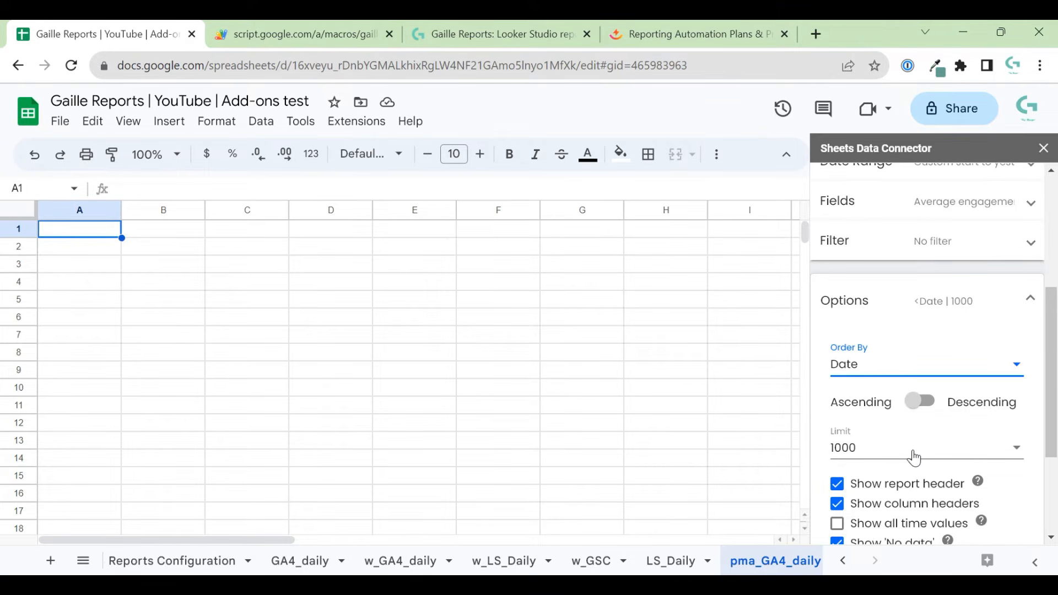
pyautogui.scroll(-2, 995, 458)
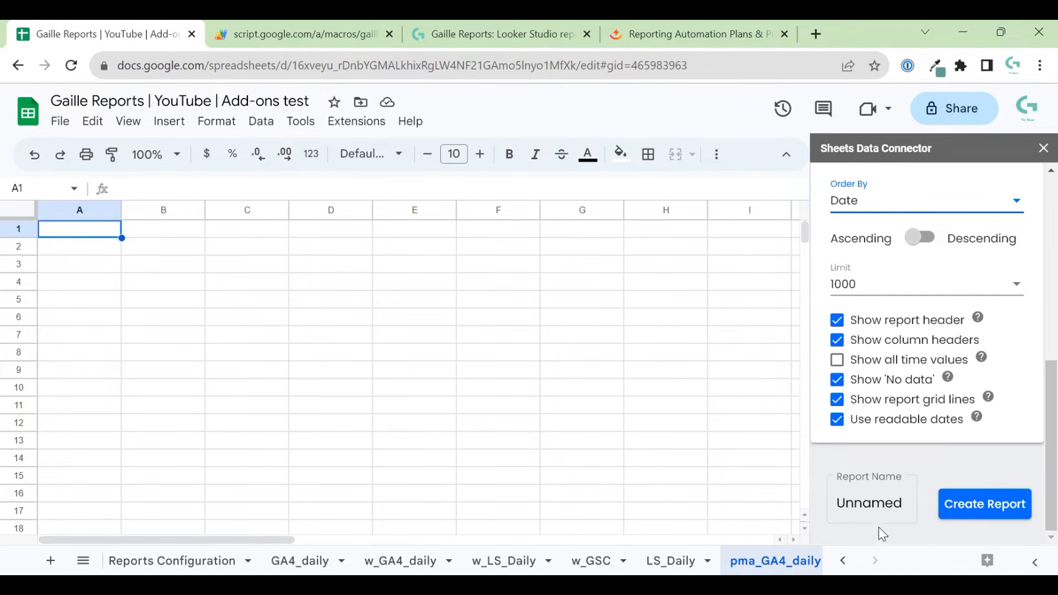
# Step: Name the report pma_GA4_daily, copying the name from the matching sheet
pyautogui.click(871, 512)
pyautogui.doubleClick(770, 561)
pyautogui.hotkey('ctrl', 'c')
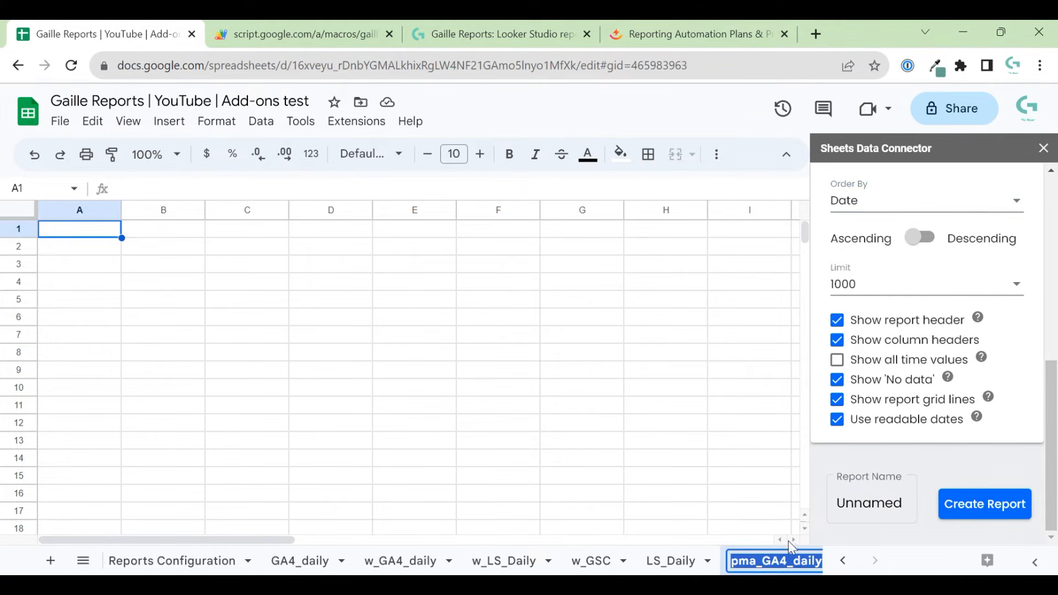
pyautogui.click(840, 501)
pyautogui.hotkey('ctrl', 'a')
pyautogui.hotkey('ctrl', 'v')
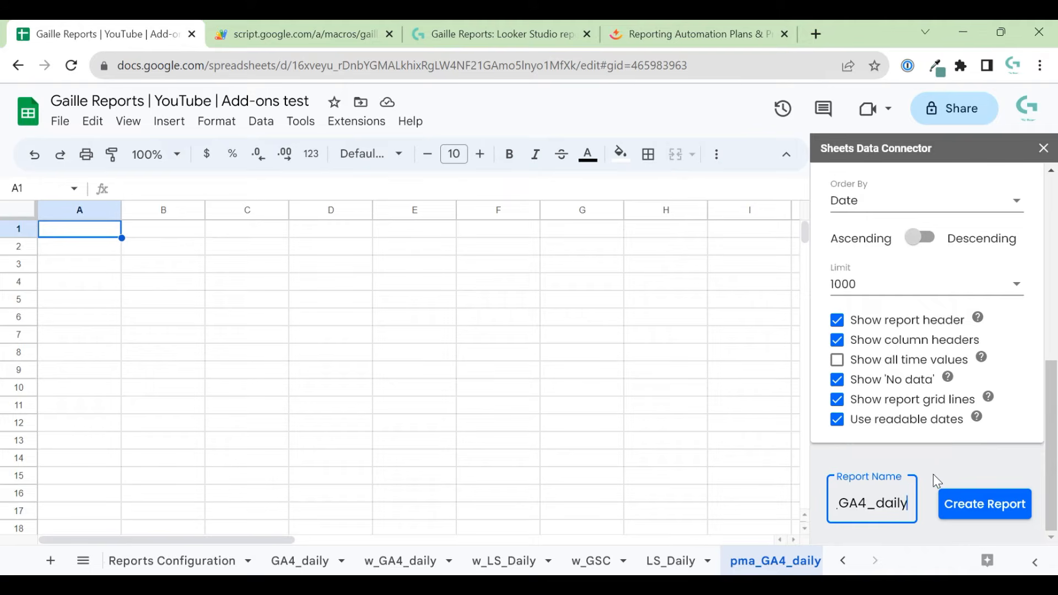
pyautogui.click(946, 468)
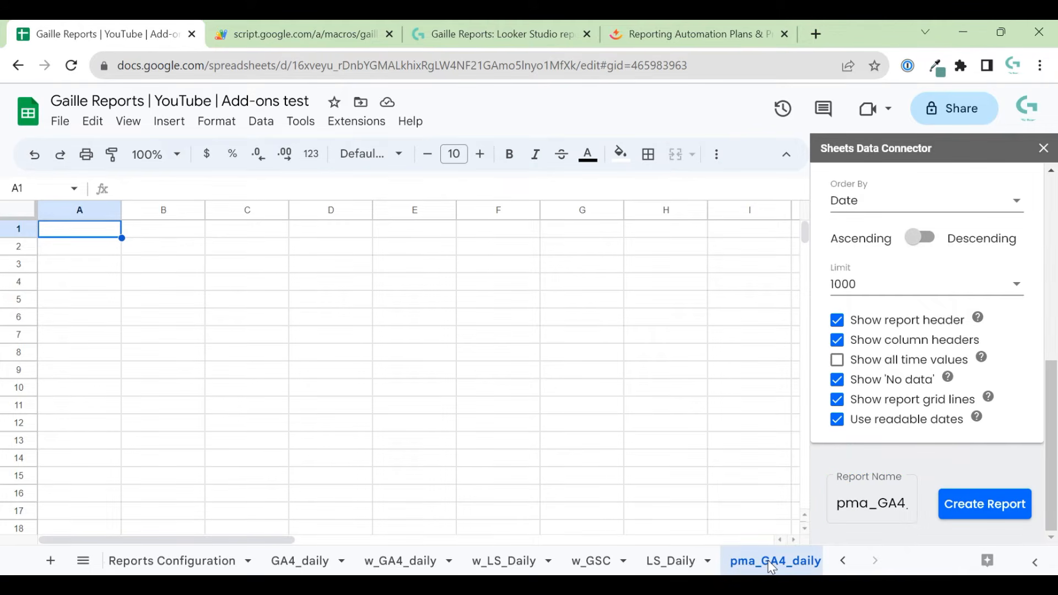
# Step: Create the report with its output starting in cell A1 and widen column B to fit the source/medium values
pyautogui.scroll(10, 982, 360)
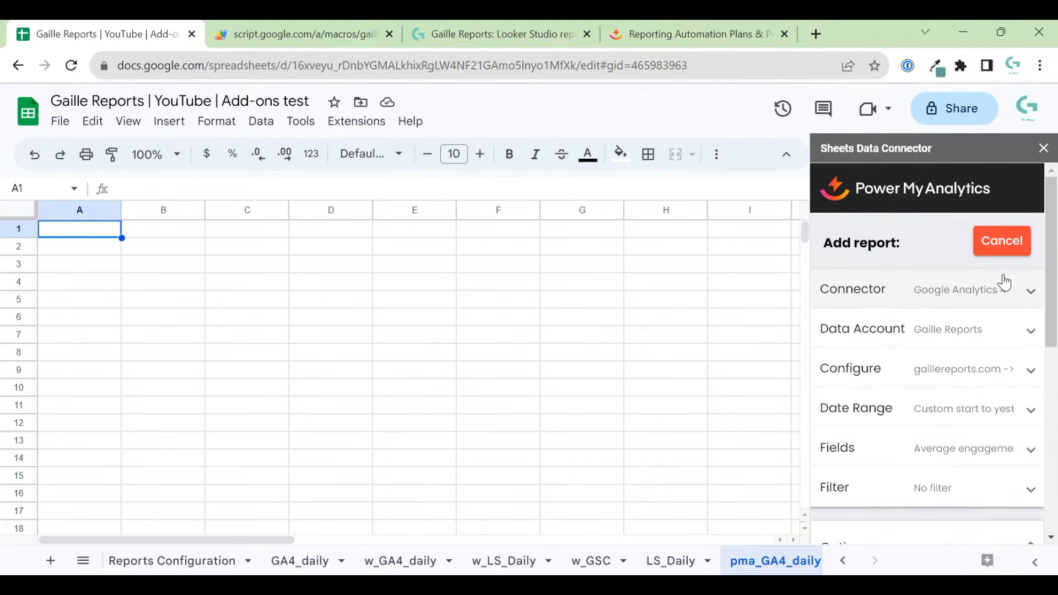
pyautogui.scroll(-10, 949, 331)
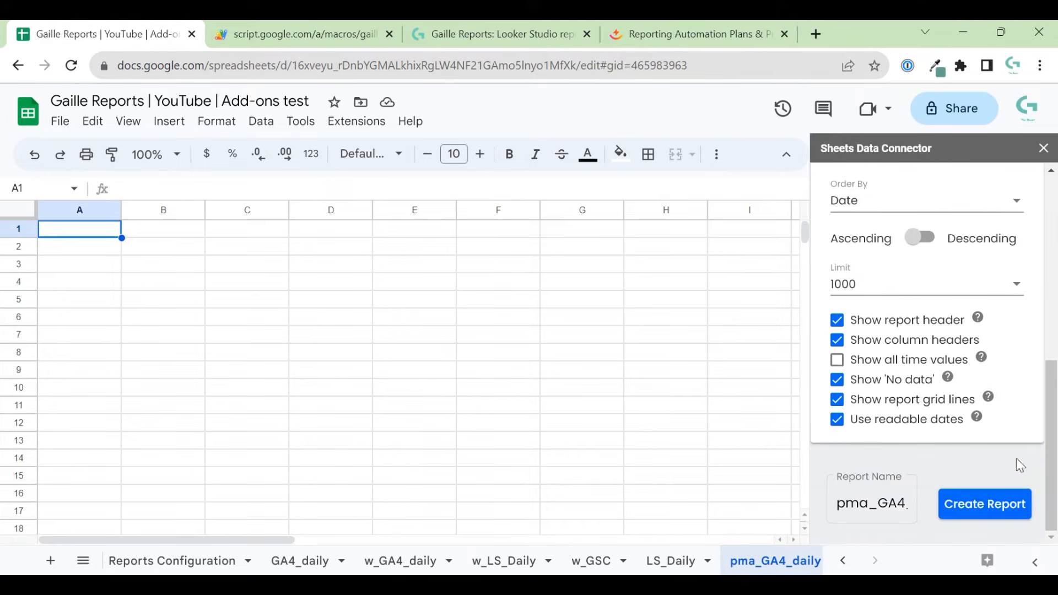
pyautogui.click(245, 296)
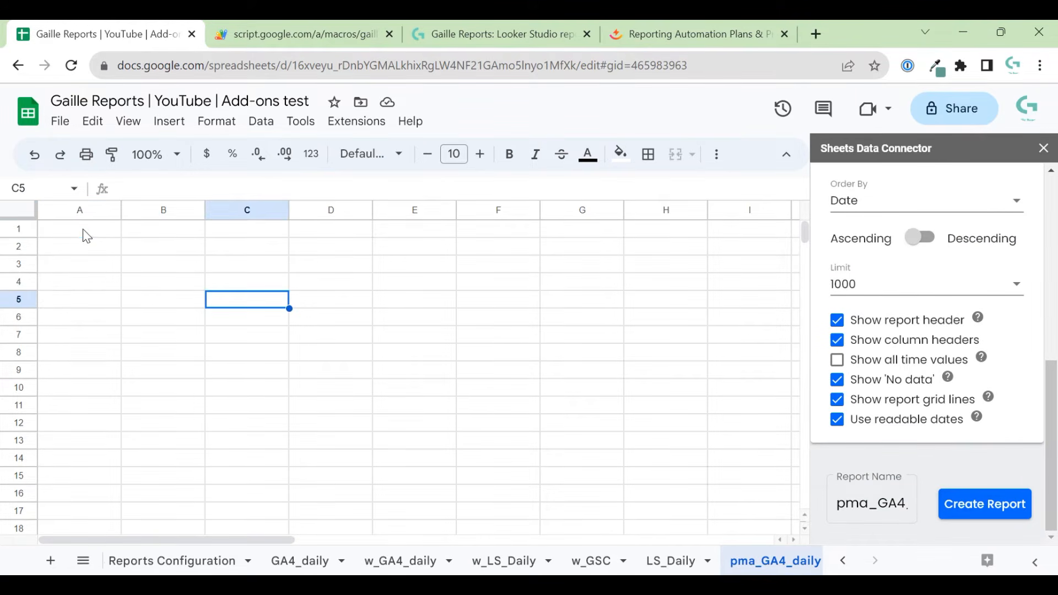
pyautogui.click(83, 229)
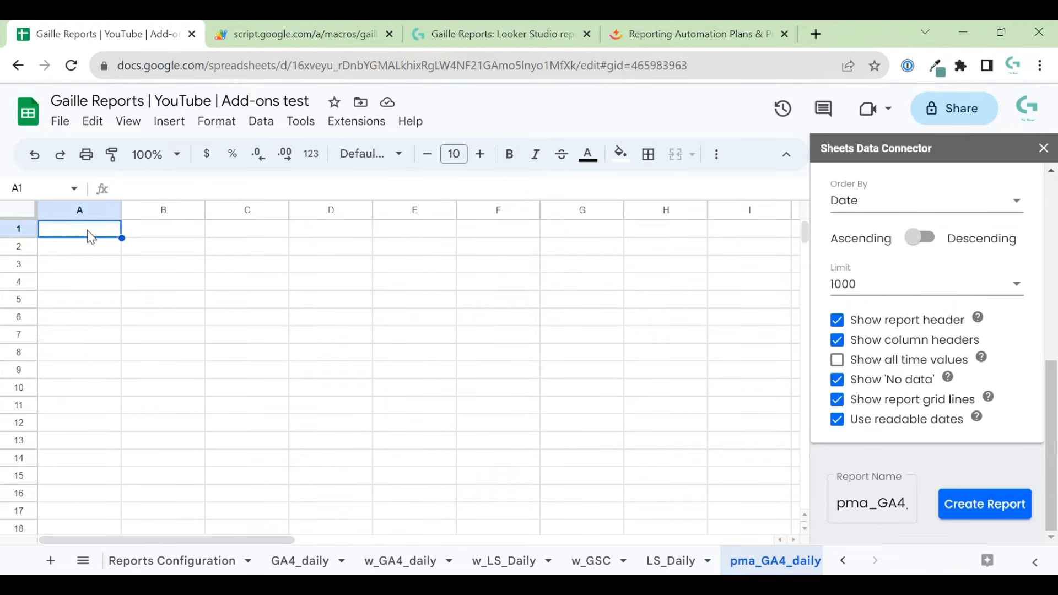
pyautogui.click(1019, 511)
pyautogui.click(974, 509)
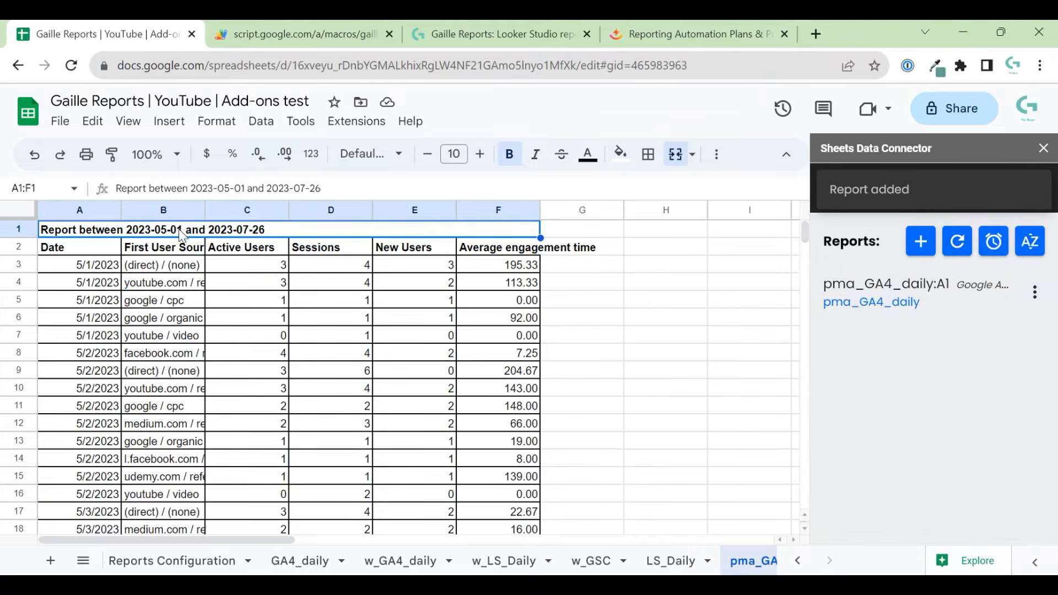
pyautogui.moveTo(203, 210); pyautogui.dragTo(255, 230)
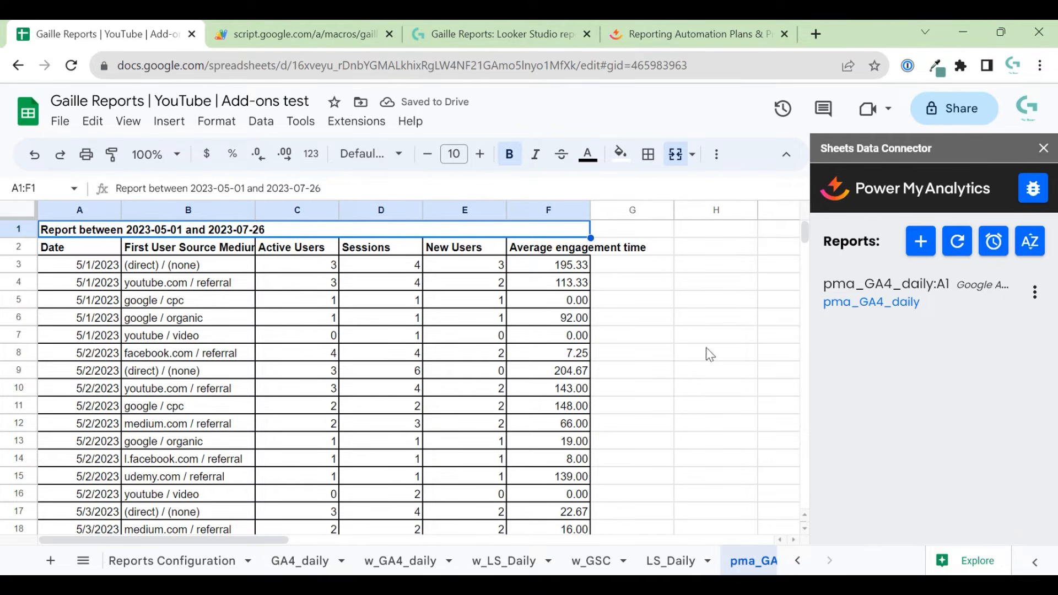
# Step: Compare the last data rows of the pma_GA4_daily and GA4_daily sheets, then return to the report's column headers
pyautogui.click(115, 376)
pyautogui.hotkey('ctrl', 'Down')
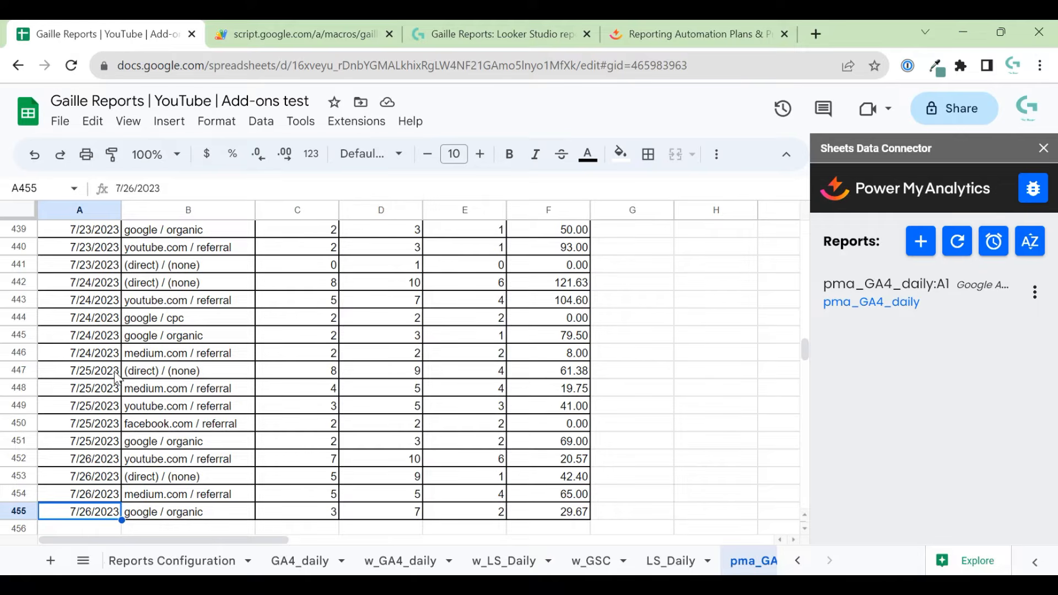
pyautogui.click(292, 560)
pyautogui.click(146, 495)
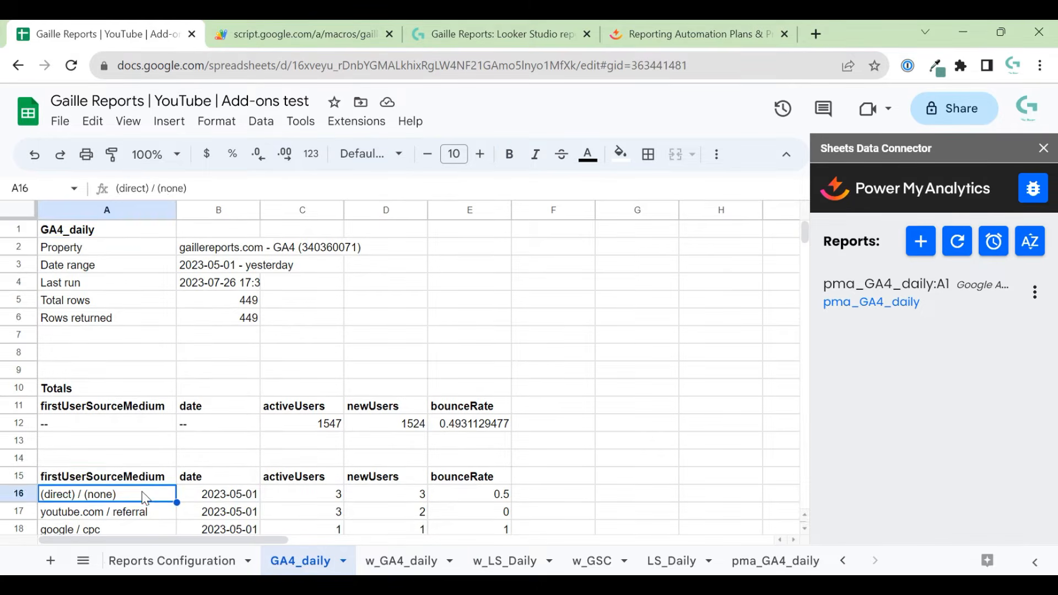
pyautogui.hotkey('ctrl', 'Down')
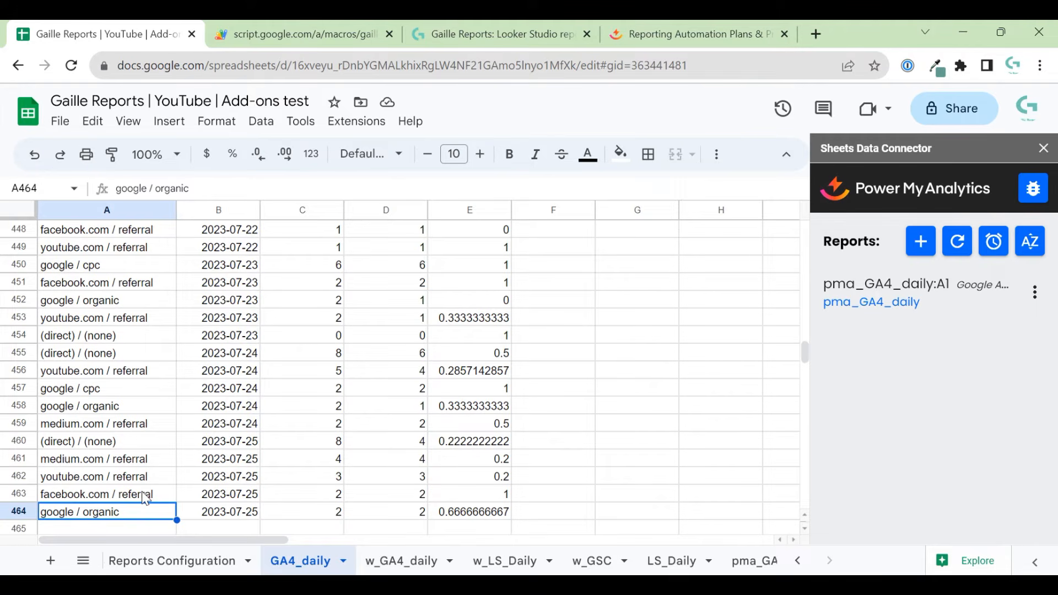
pyautogui.click(726, 568)
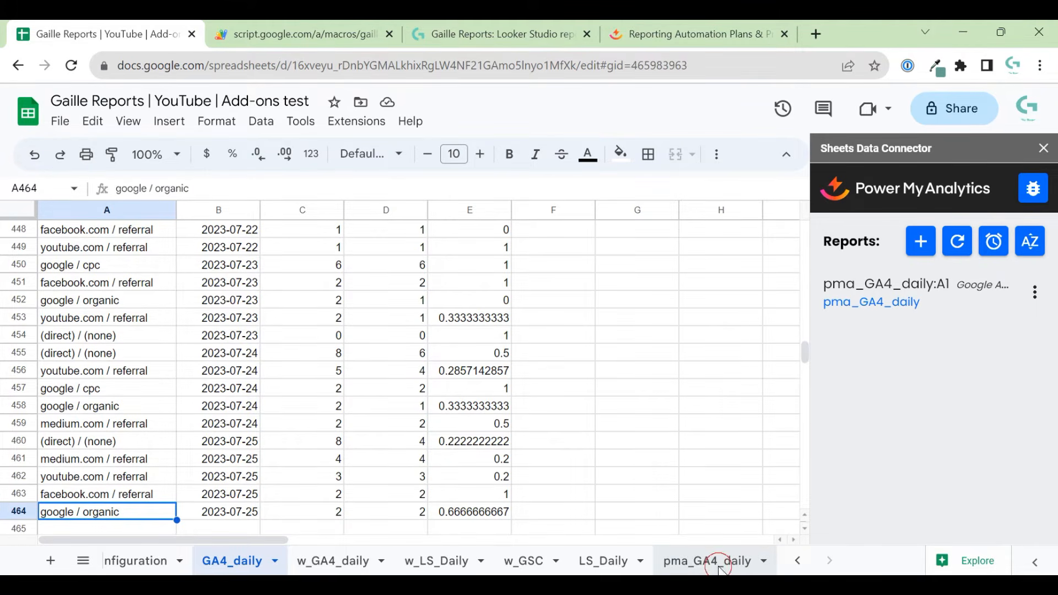
pyautogui.scroll(20, 274, 388)
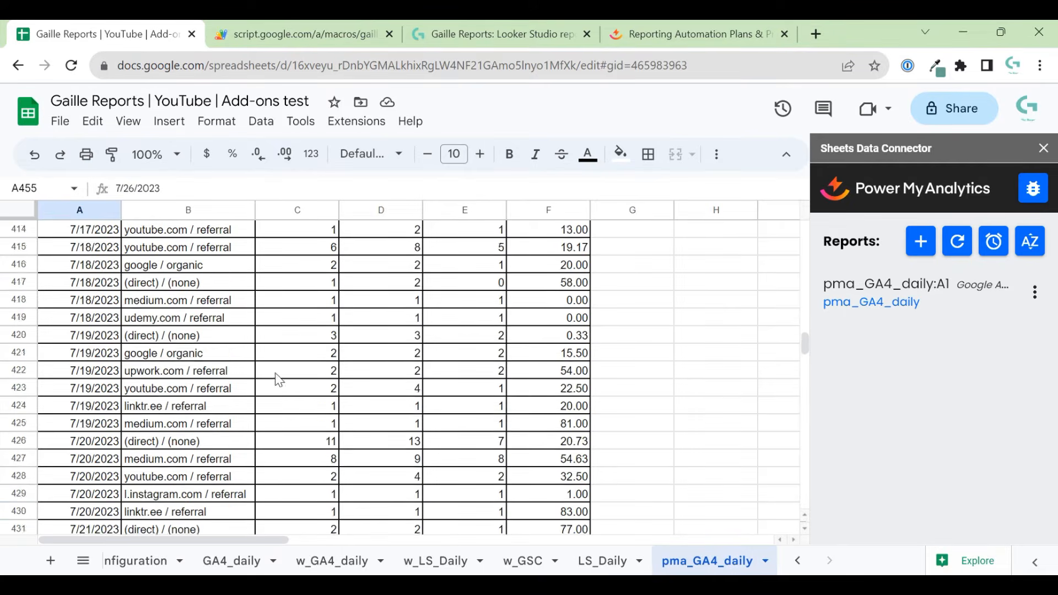
pyautogui.scroll(20, 277, 362)
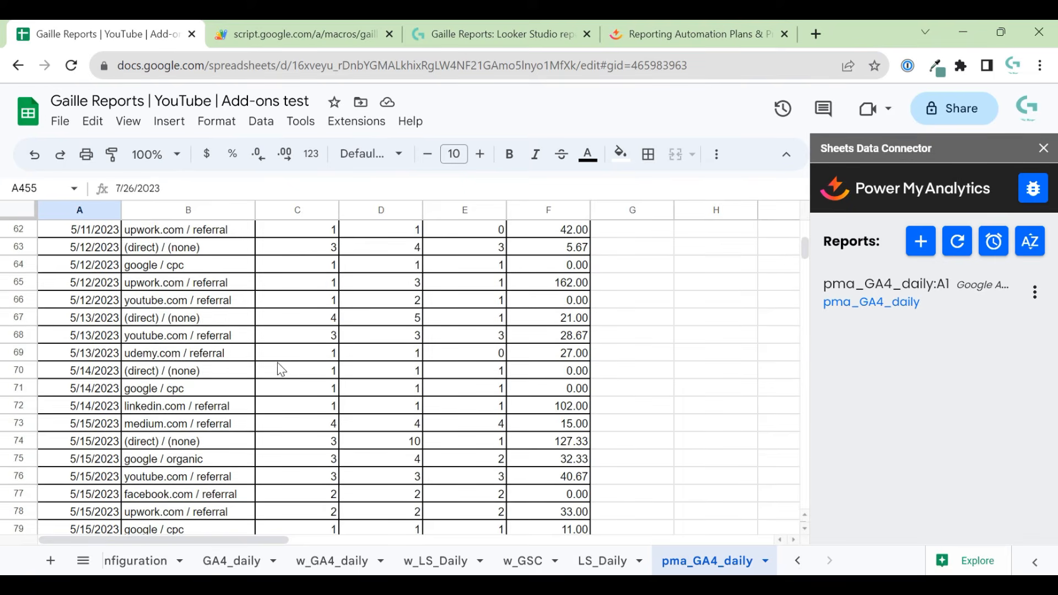
pyautogui.click(276, 362)
pyautogui.hotkey('ctrl', 'Up')
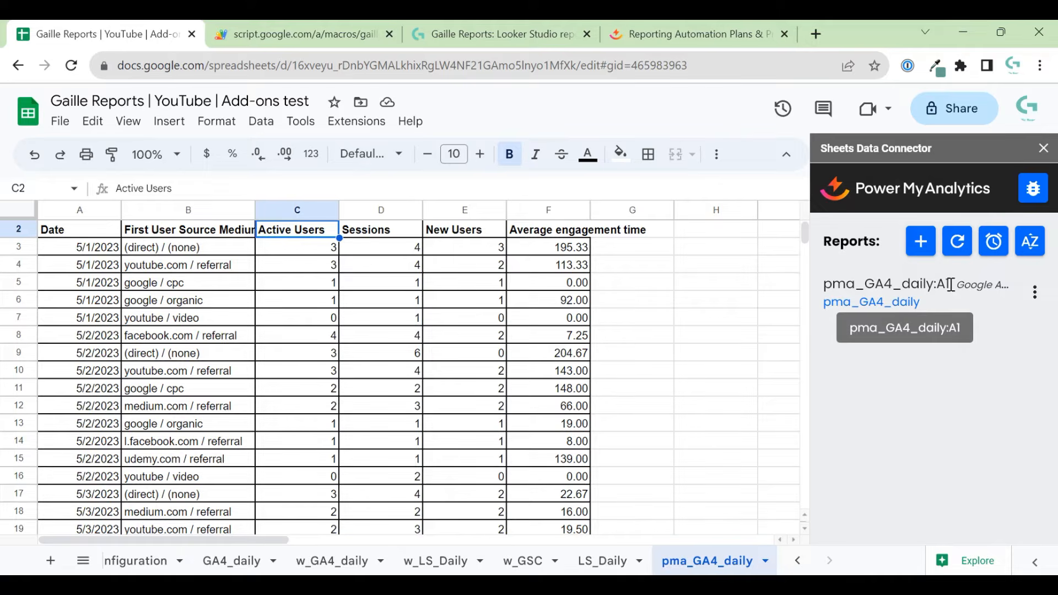
# Step: Review the pma_GA4_daily report's summary settings and the other actions available for it
pyautogui.click(1035, 292)
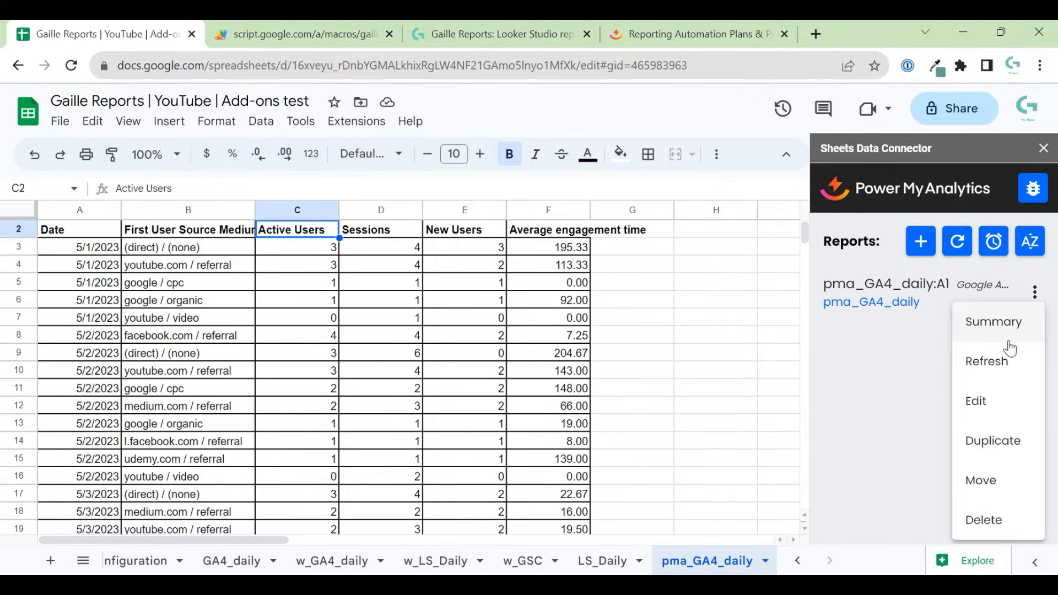
pyautogui.click(1015, 326)
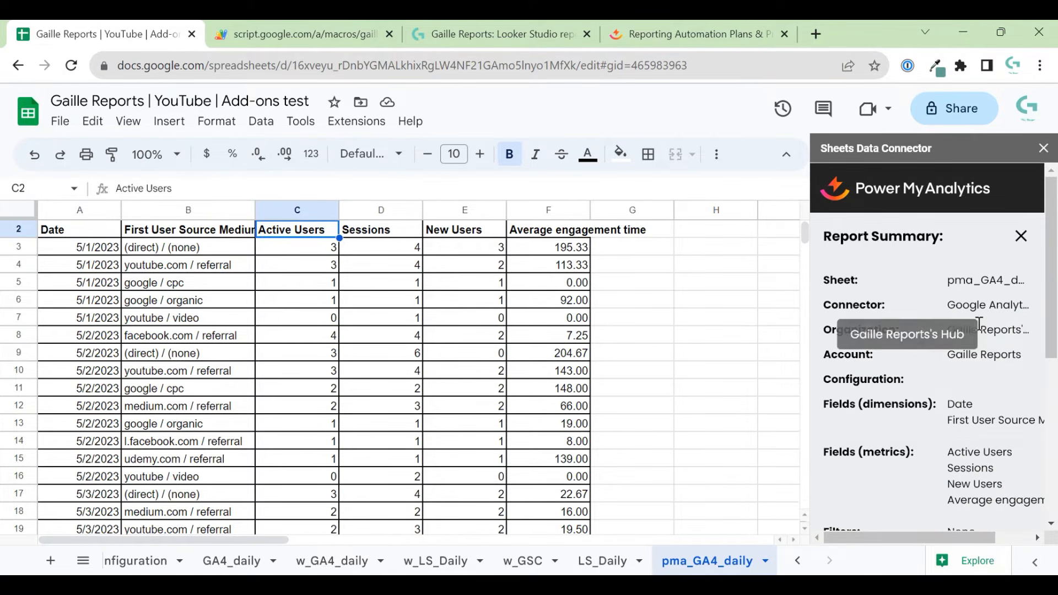
pyautogui.scroll(-4, 1041, 383)
pyautogui.scroll(1, 1041, 384)
pyautogui.scroll(-3, 1041, 384)
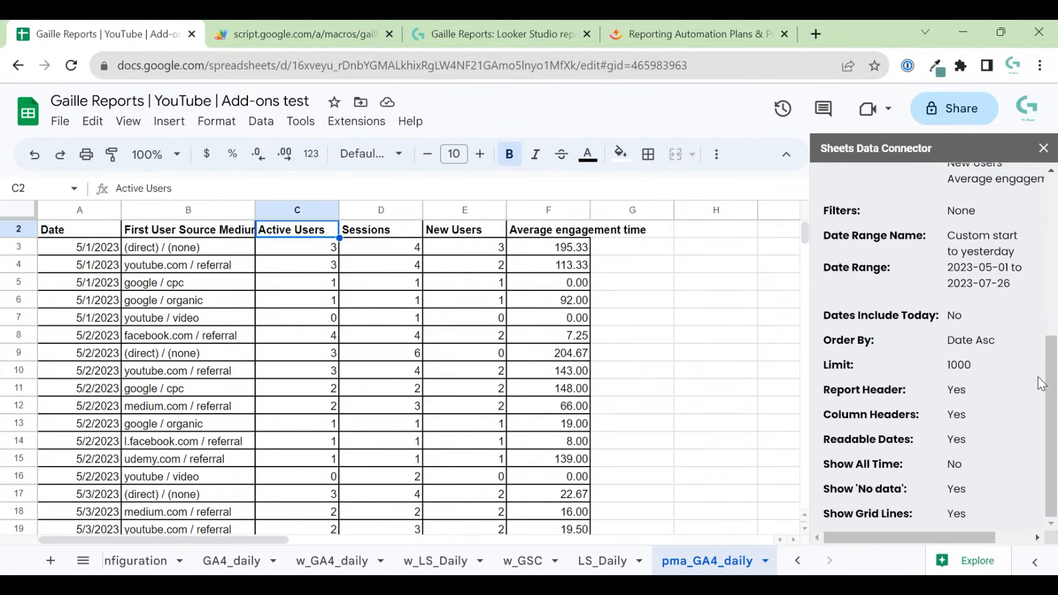
pyautogui.scroll(6, 1041, 384)
pyautogui.click(1020, 242)
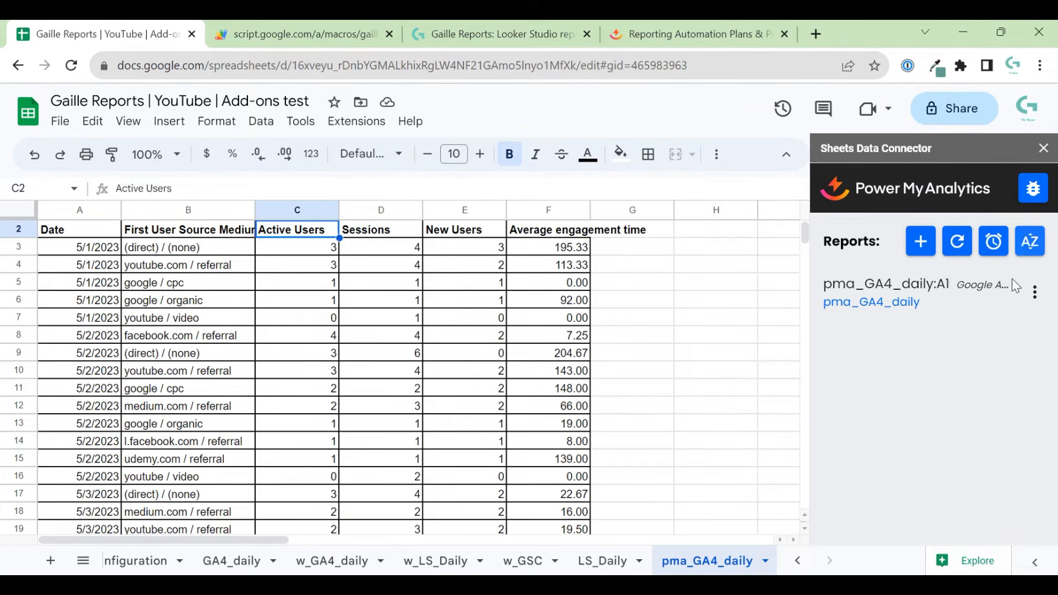
pyautogui.click(1034, 292)
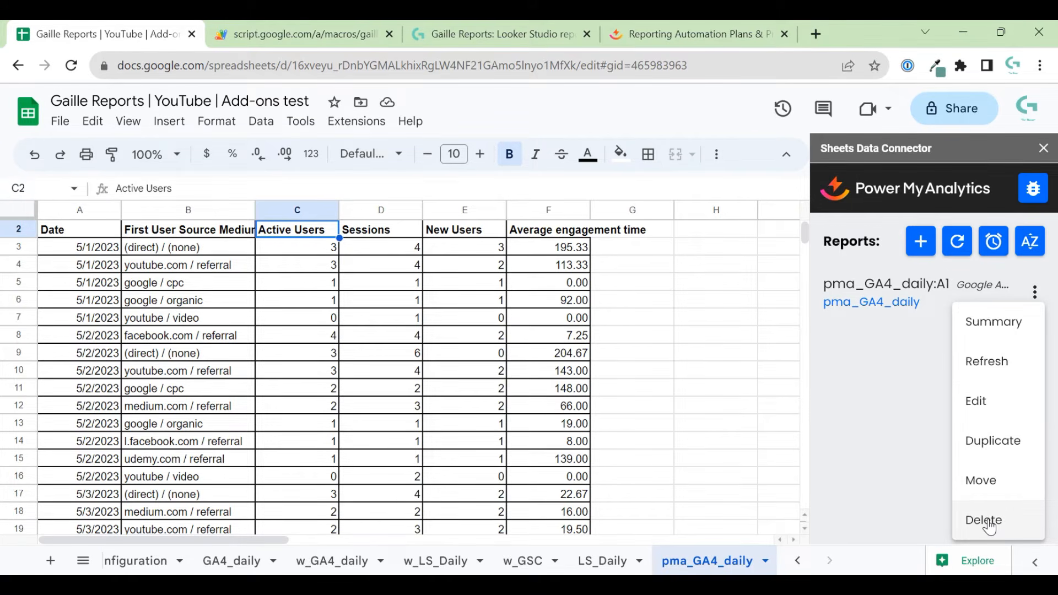
pyautogui.click(922, 334)
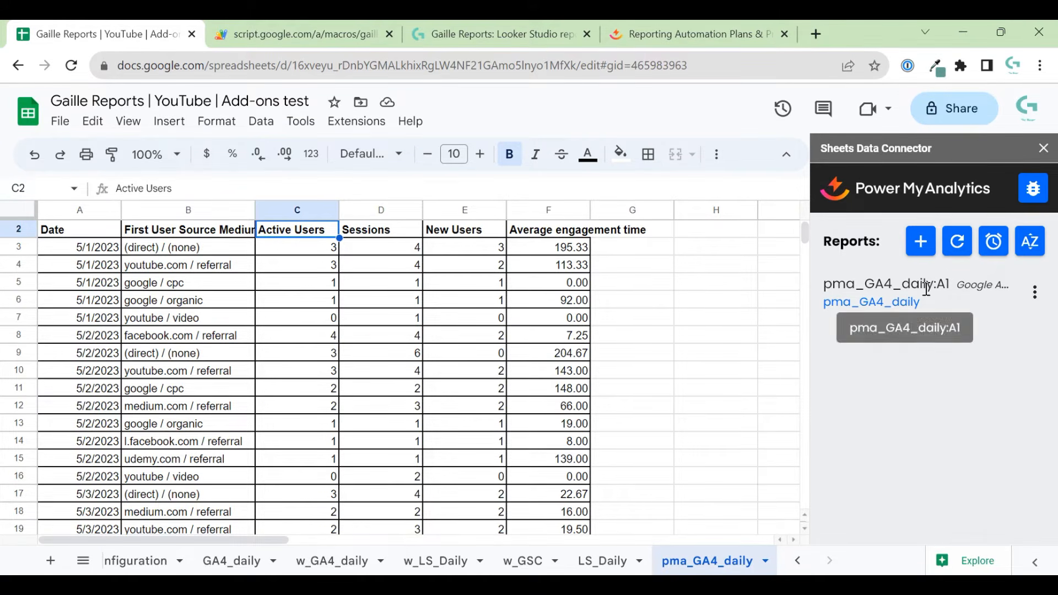
# Step: Schedule a daily refresh of all reports at 7:00 without email notifications and save the schedule
pyautogui.click(993, 243)
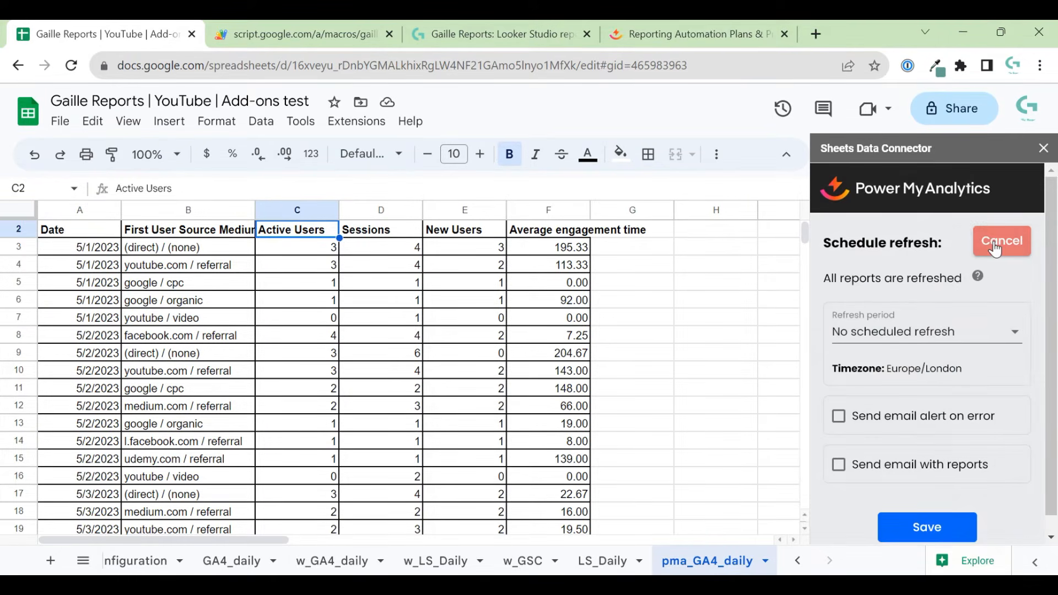
pyautogui.click(1004, 339)
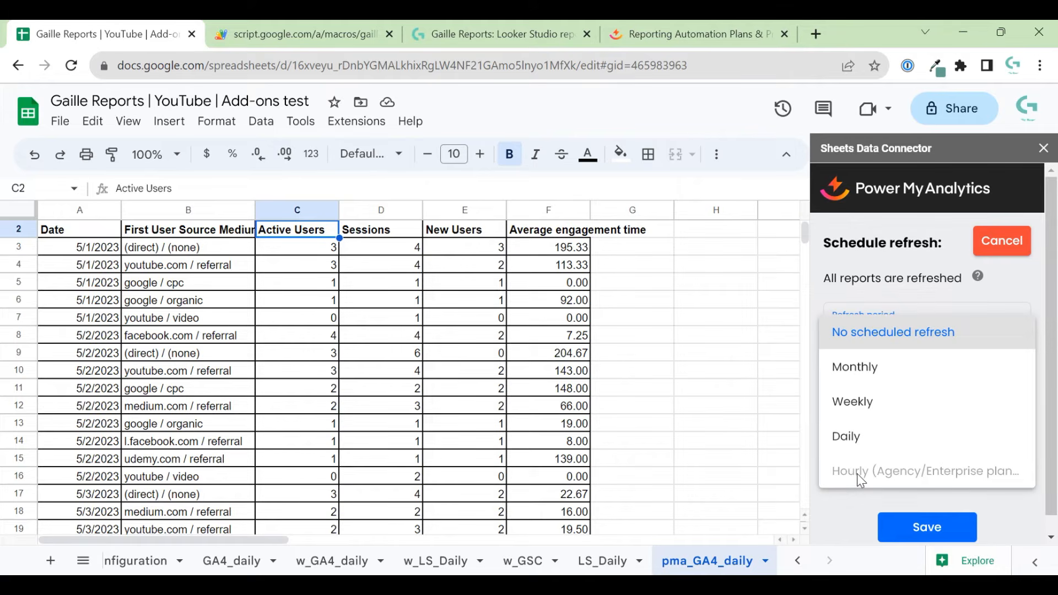
pyautogui.click(943, 438)
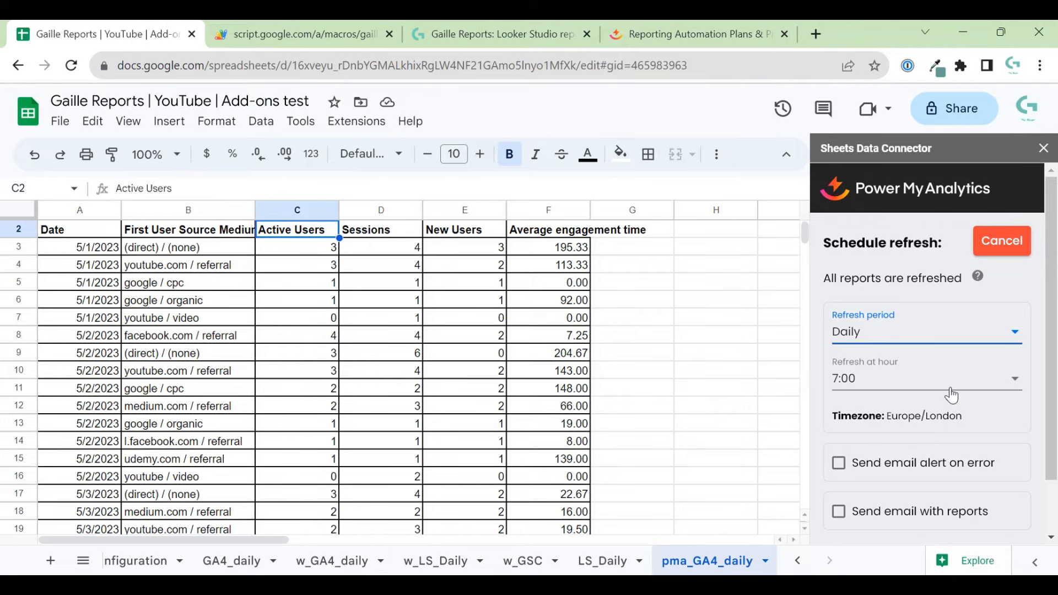
pyautogui.moveTo(973, 426); pyautogui.dragTo(883, 423)
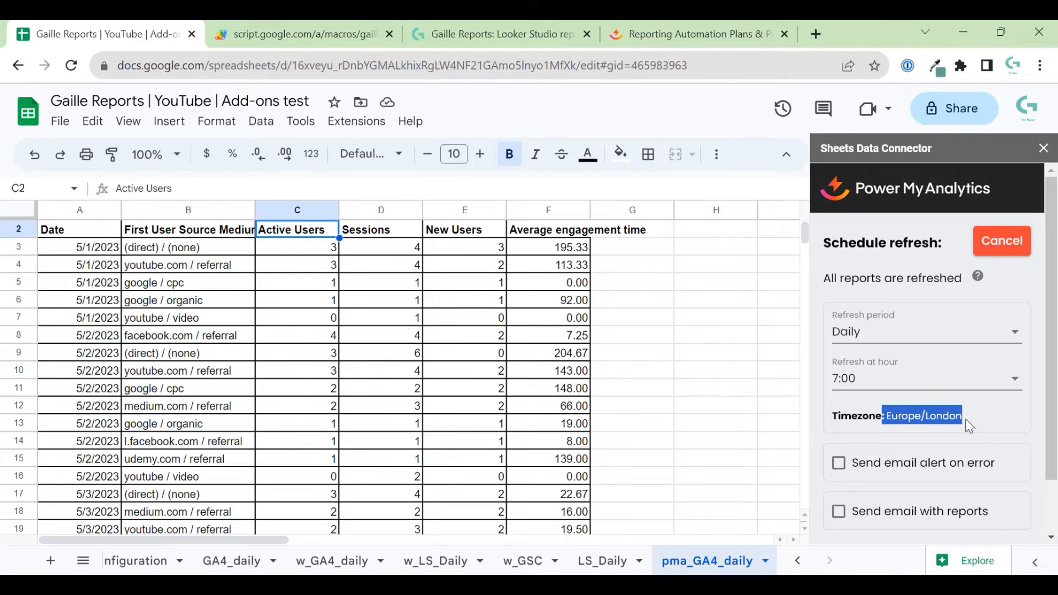
pyautogui.moveTo(970, 412); pyautogui.dragTo(883, 430)
pyautogui.scroll(-1, 914, 463)
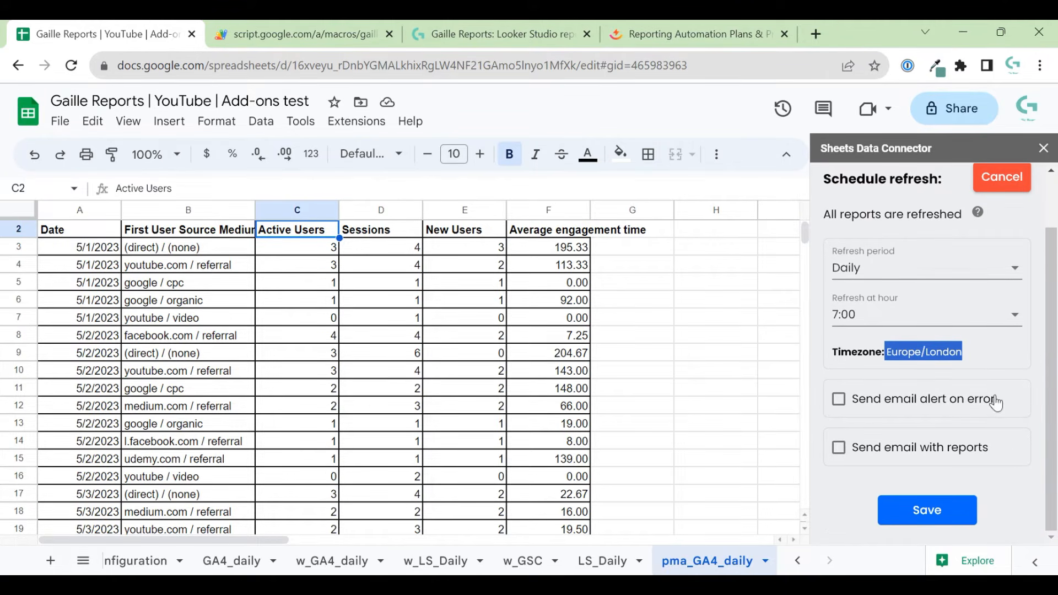
pyautogui.click(927, 516)
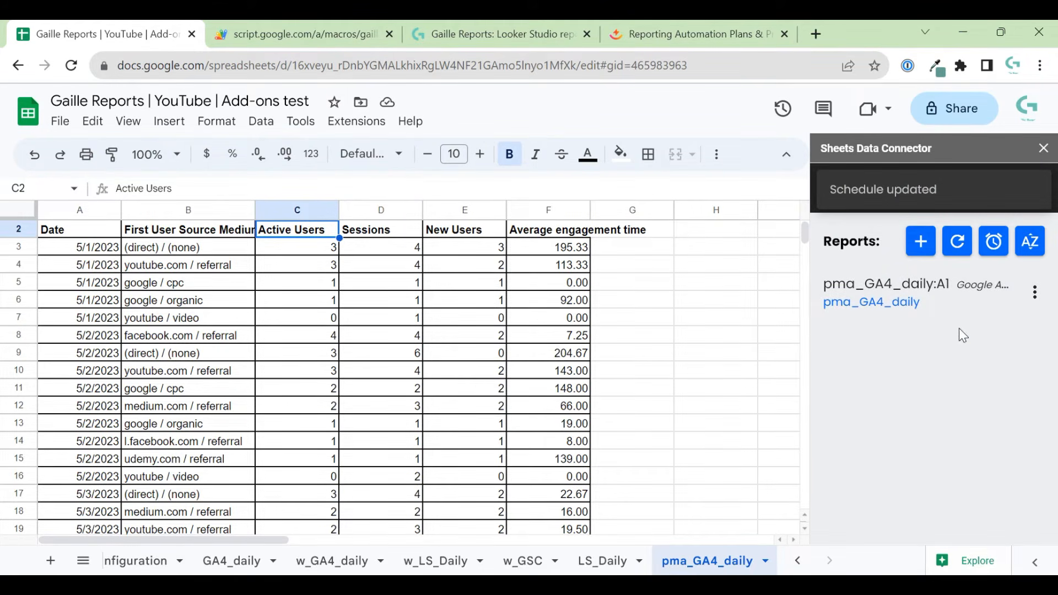
# Step: Open the pma_GA4_daily report for editing and delete the empty columns G to Z from its sheet
pyautogui.click(1036, 293)
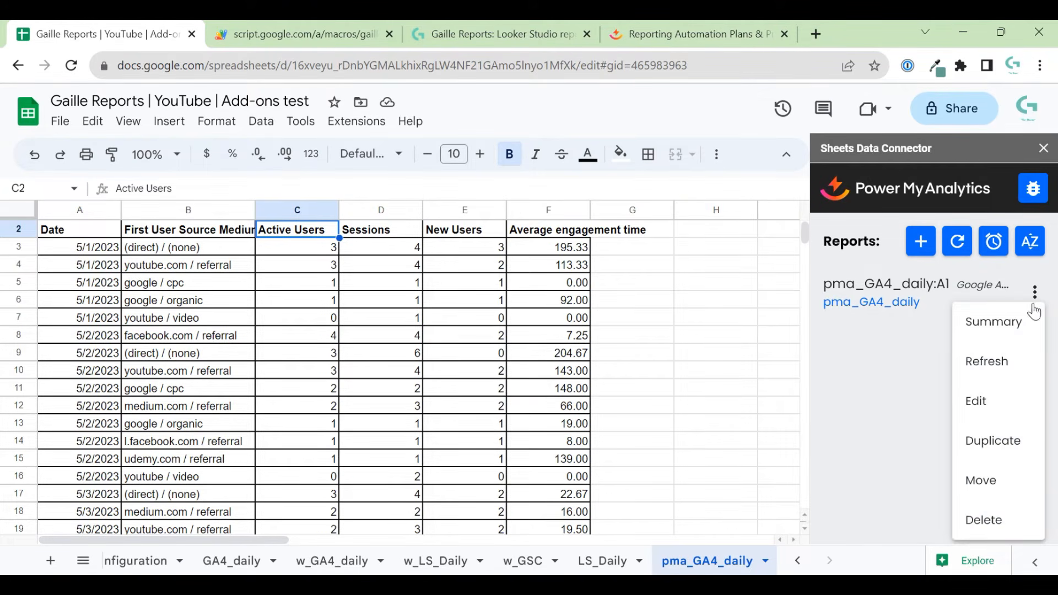
pyautogui.click(998, 393)
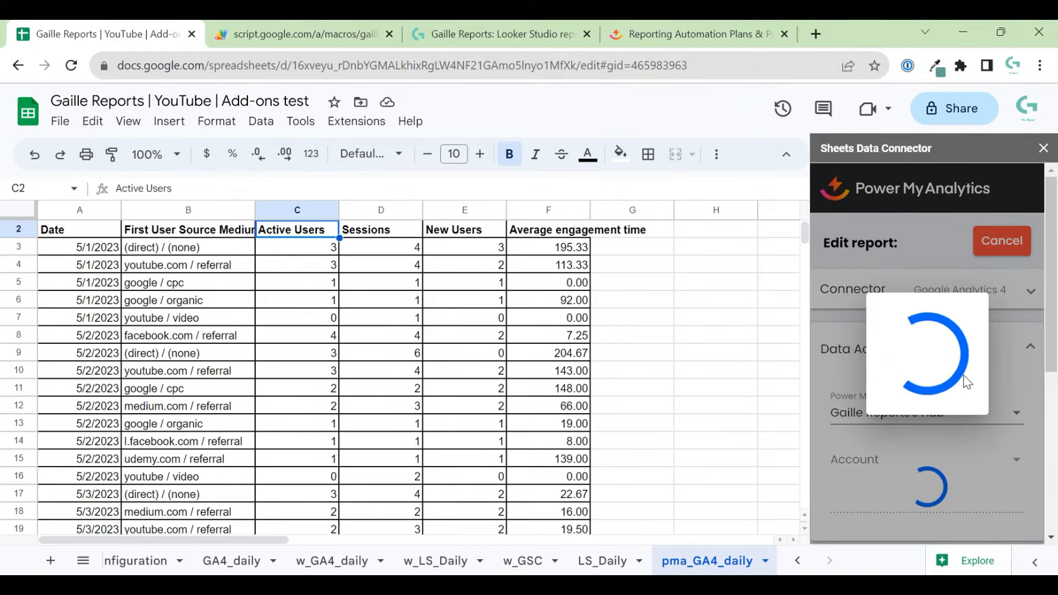
pyautogui.click(654, 208)
pyautogui.hotkey('ctrl', 'shift', 'Right')
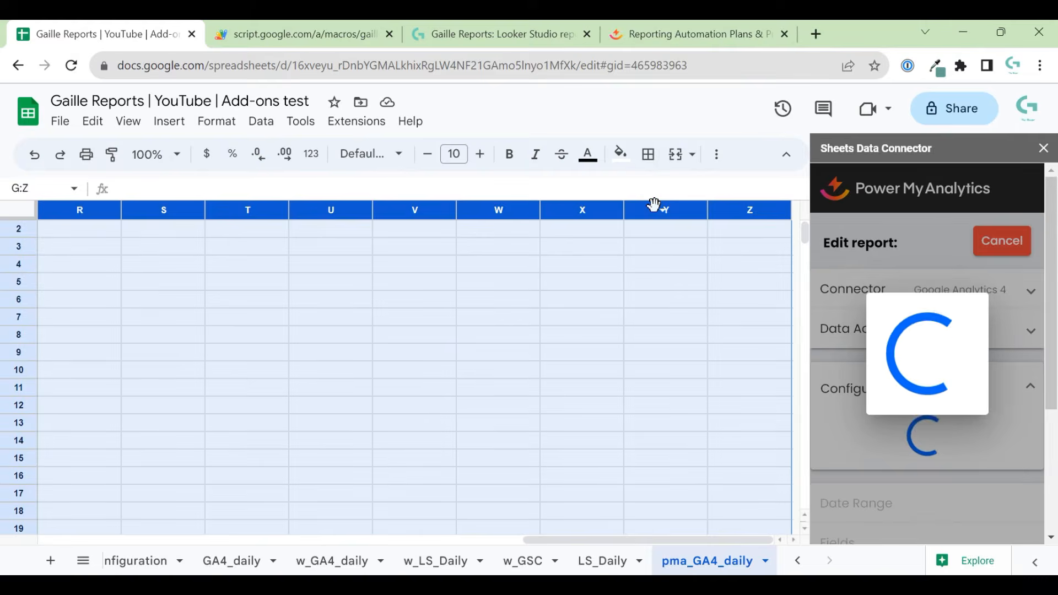
pyautogui.rightClick(656, 208)
pyautogui.click(733, 341)
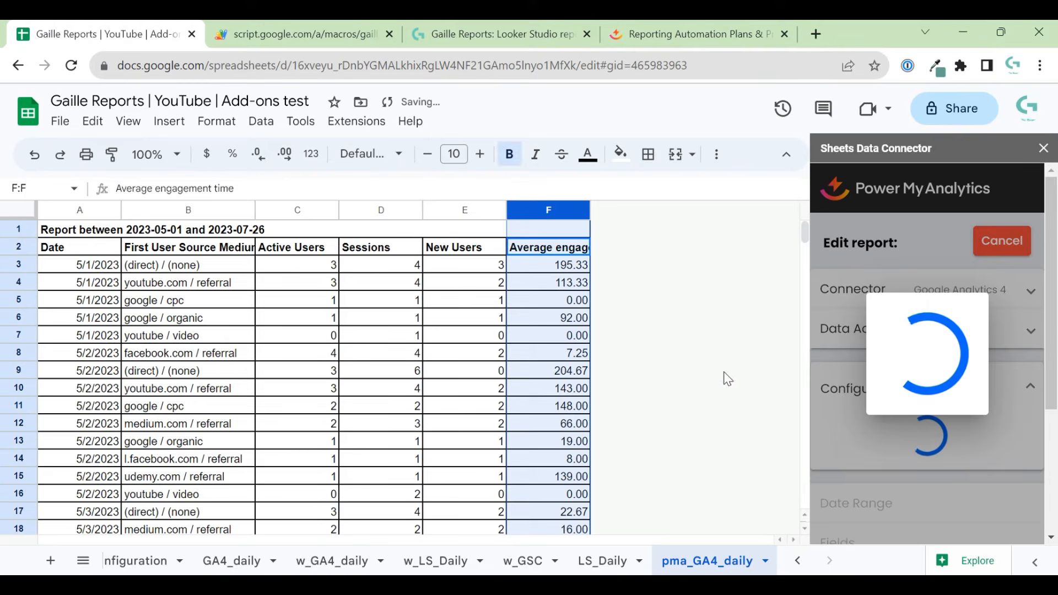
pyautogui.click(368, 318)
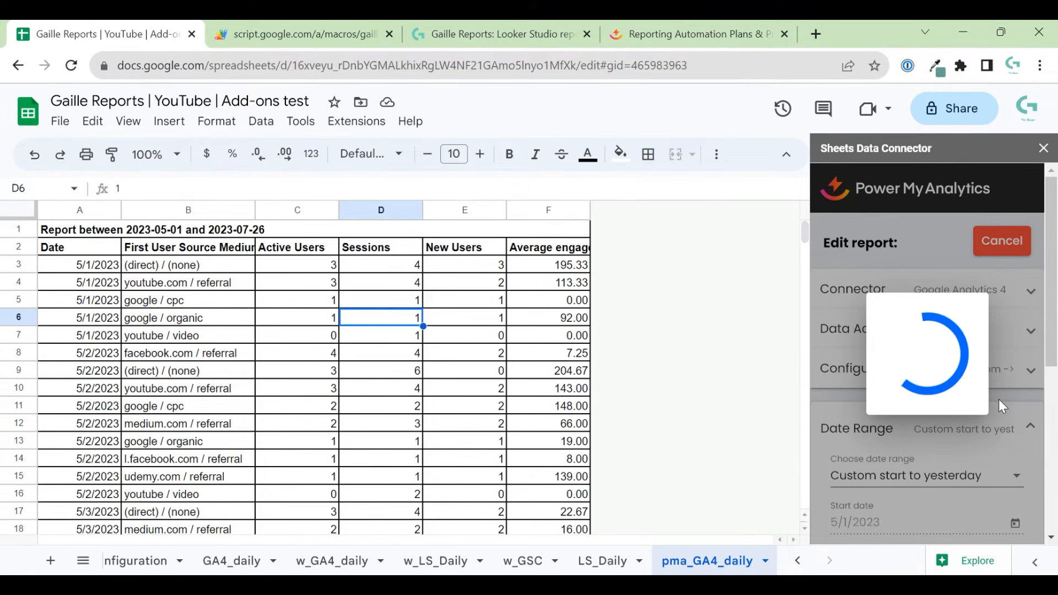
# Step: Open the PMA Configuration sheet and read its instructions for editing, adding and deleting report rows
pyautogui.click(184, 567)
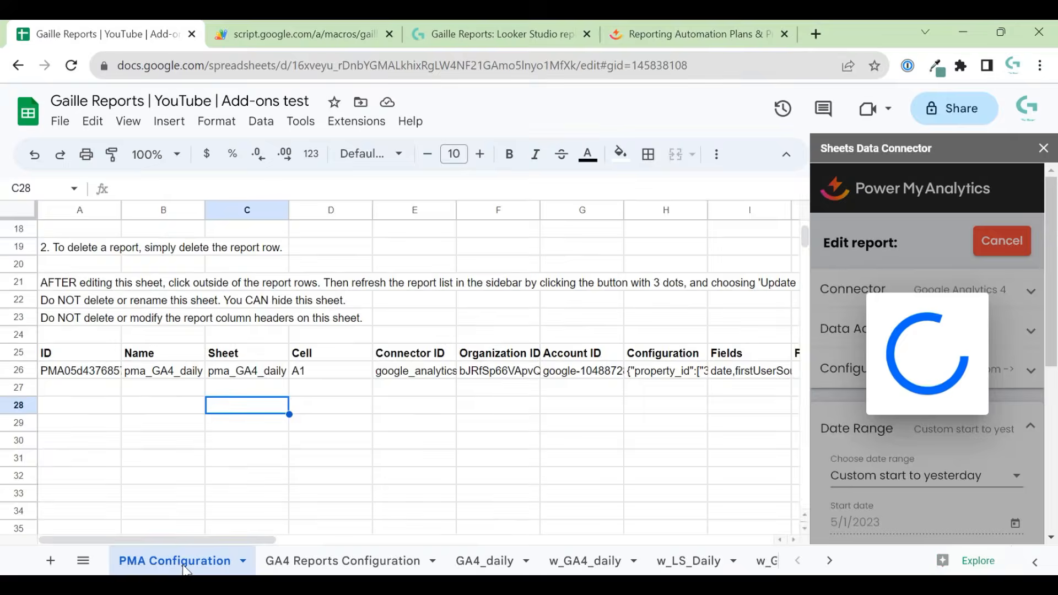
pyautogui.click(449, 463)
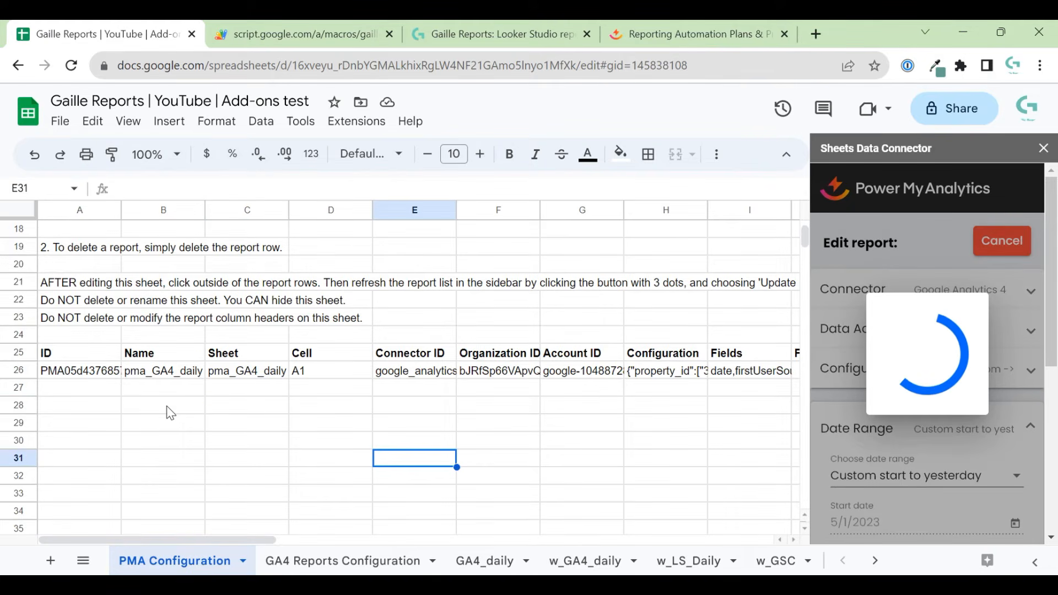
pyautogui.scroll(5, 153, 298)
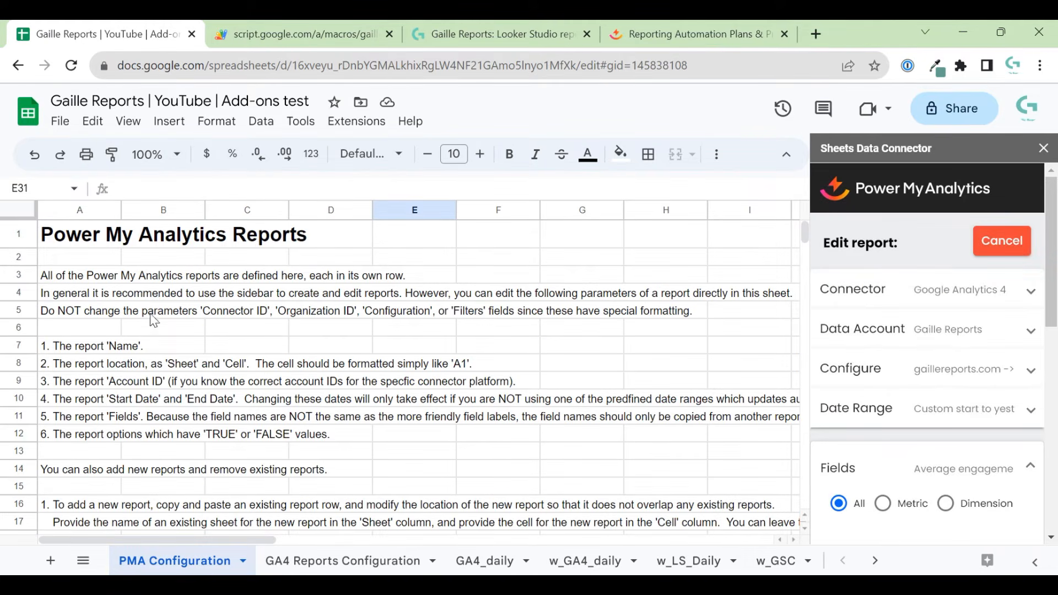
pyautogui.scroll(-4, 154, 320)
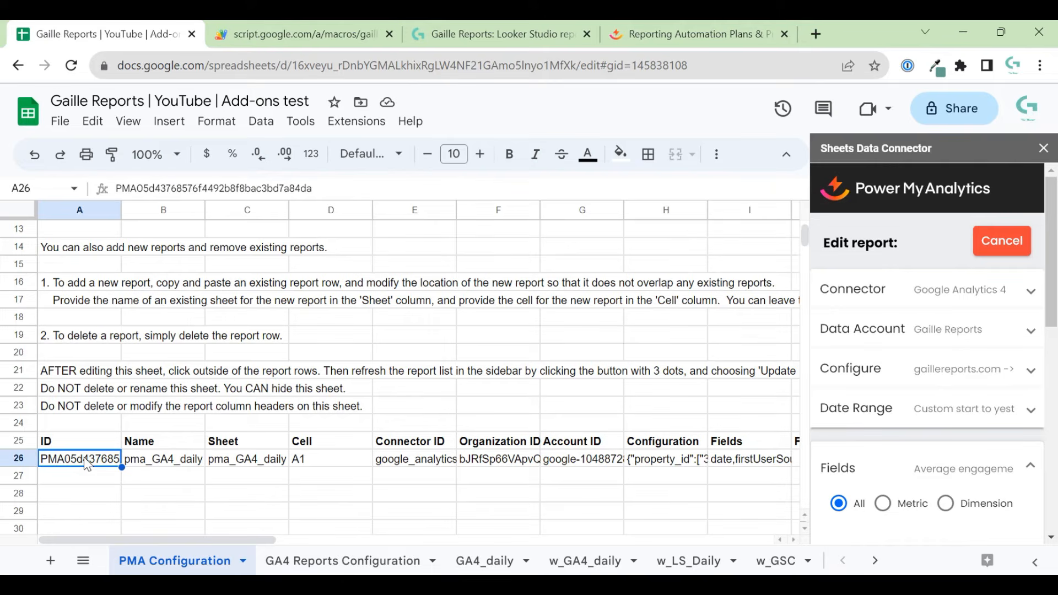
# Step: Scan across the pma_GA4_daily configuration row through its date and option columns, then return to its ID cell
pyautogui.press('Right')
pyautogui.press('Right')
pyautogui.press('Right')
pyautogui.press('Right')
pyautogui.press('Right')
pyautogui.press('Right')
pyautogui.press('Right')
pyautogui.press('Right')
pyautogui.press('Right')
pyautogui.press('Right')
pyautogui.press('Right')
pyautogui.press('Right')
pyautogui.press('Right')
pyautogui.press('Right')
pyautogui.press('Right')
pyautogui.press('Right')
pyautogui.press('Left')
pyautogui.press('Left')
pyautogui.press('Left')
pyautogui.press('Left')
pyautogui.press('Left')
pyautogui.press('Left')
pyautogui.press('Left')
pyautogui.press('Left')
pyautogui.press('Left')
pyautogui.press('Left')
pyautogui.press('Left')
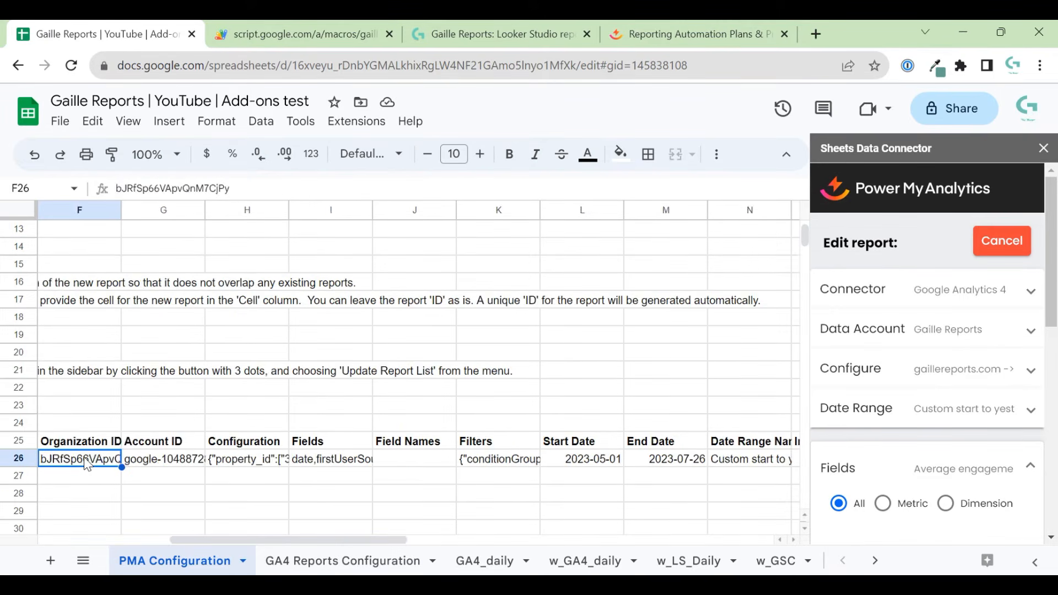
pyautogui.press('Left')
pyautogui.press('Left')
pyautogui.press('Left')
pyautogui.press('Left')
pyautogui.press('Left')
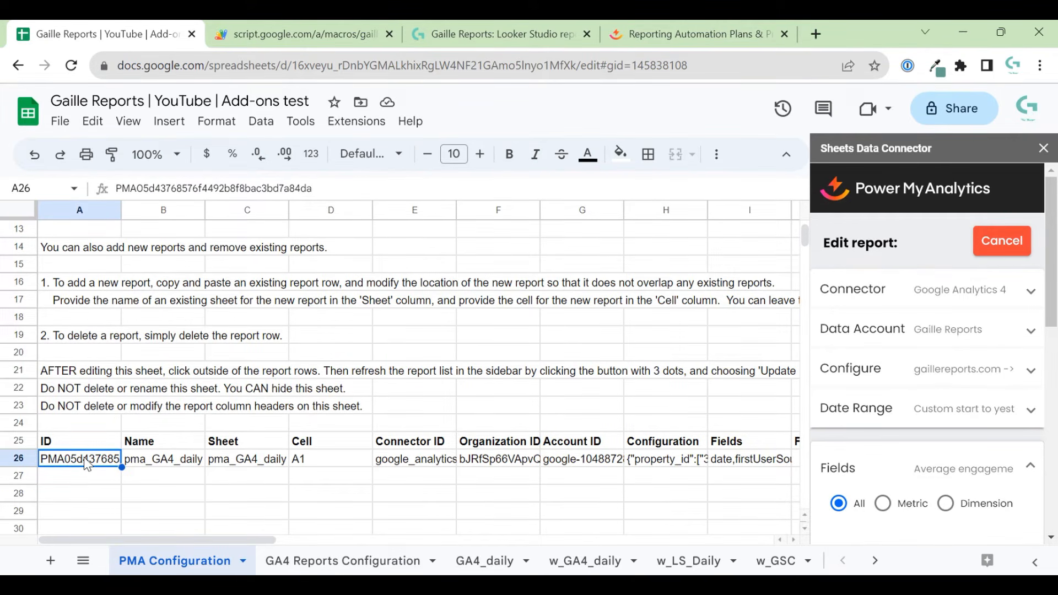
# Step: Examine the pma_GA4_daily row's Name, Sheet, Cell, Organization ID, Configuration and Filters cells, then return to the ID
pyautogui.press('Right')
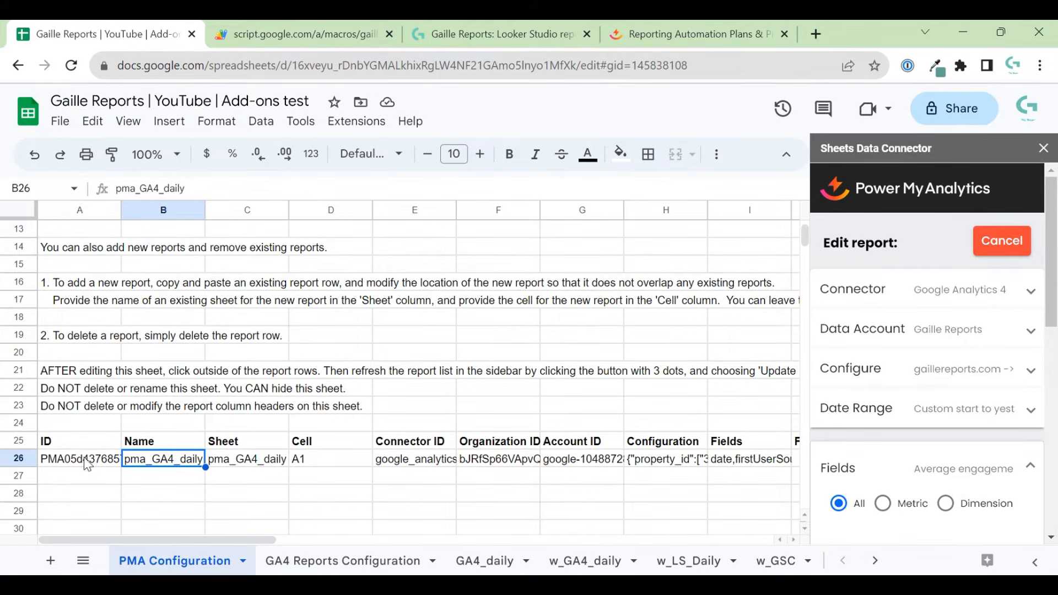
pyautogui.press('Right')
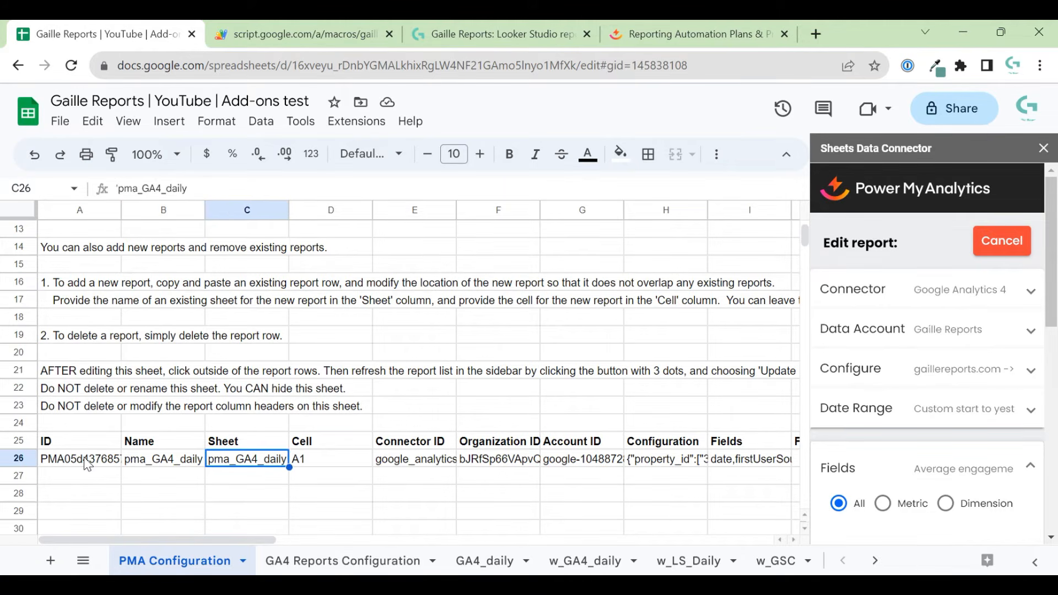
pyautogui.press('Right')
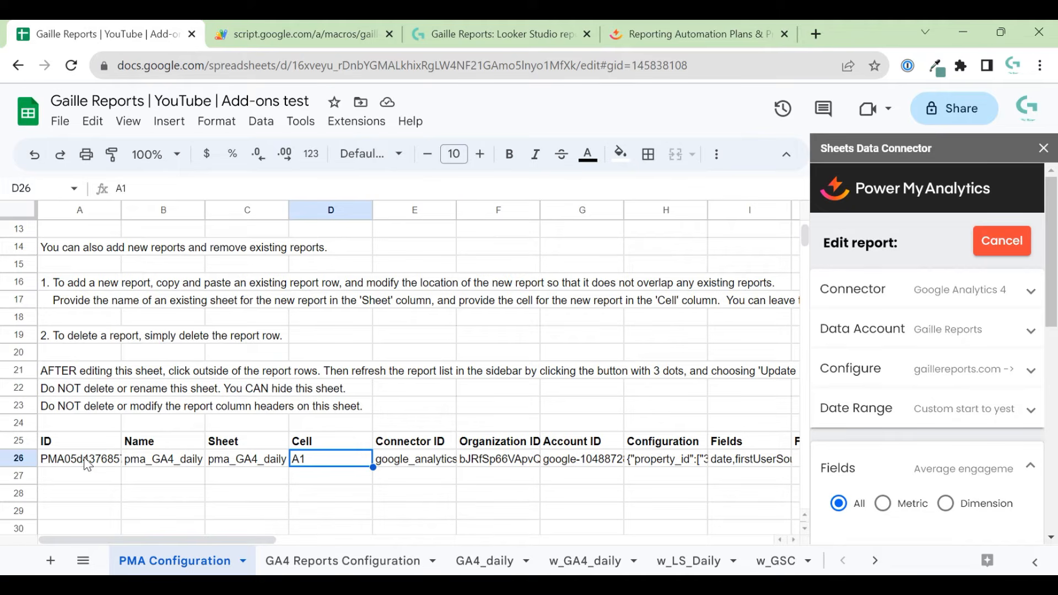
pyautogui.press('Right')
pyautogui.press('Right')
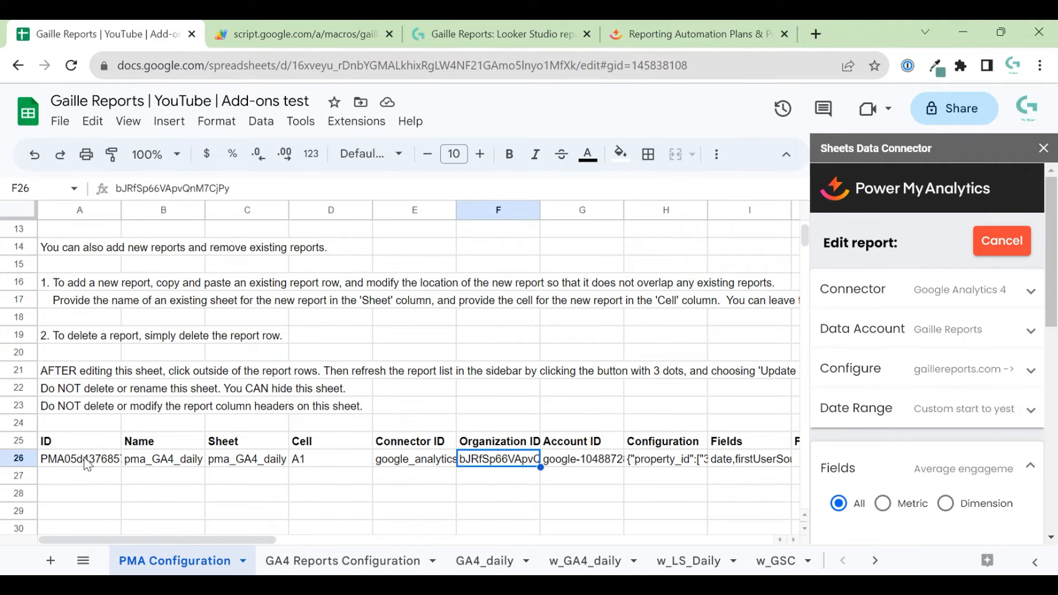
pyautogui.press('Right')
pyautogui.press('Right')
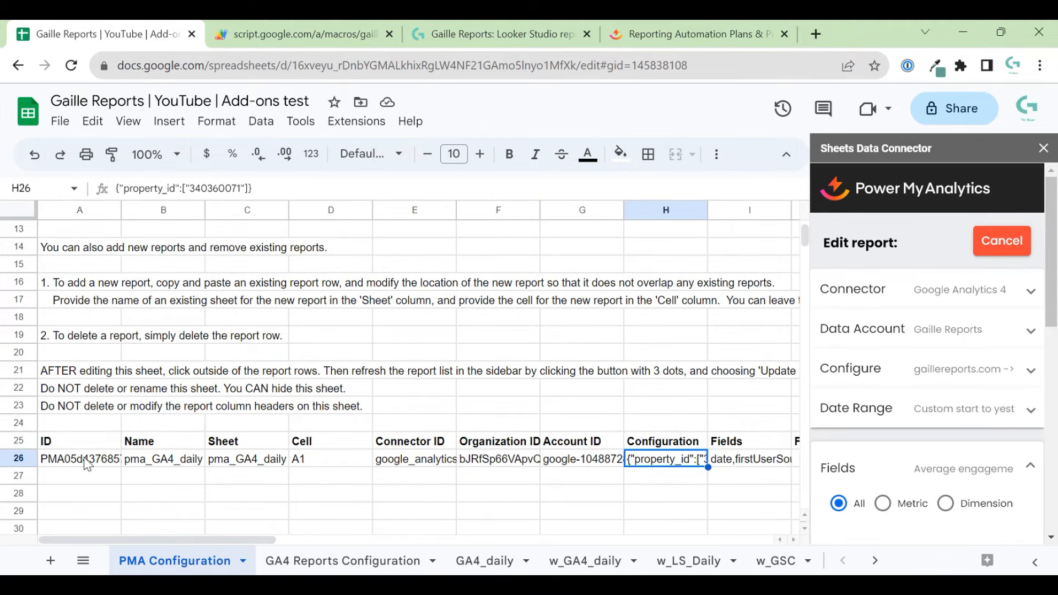
pyautogui.press('Right')
pyautogui.press('Right')
pyautogui.press('Right')
pyautogui.press('Right')
pyautogui.press('Right')
pyautogui.press('Right')
pyautogui.press('Right')
pyautogui.press('Right')
pyautogui.press('Right')
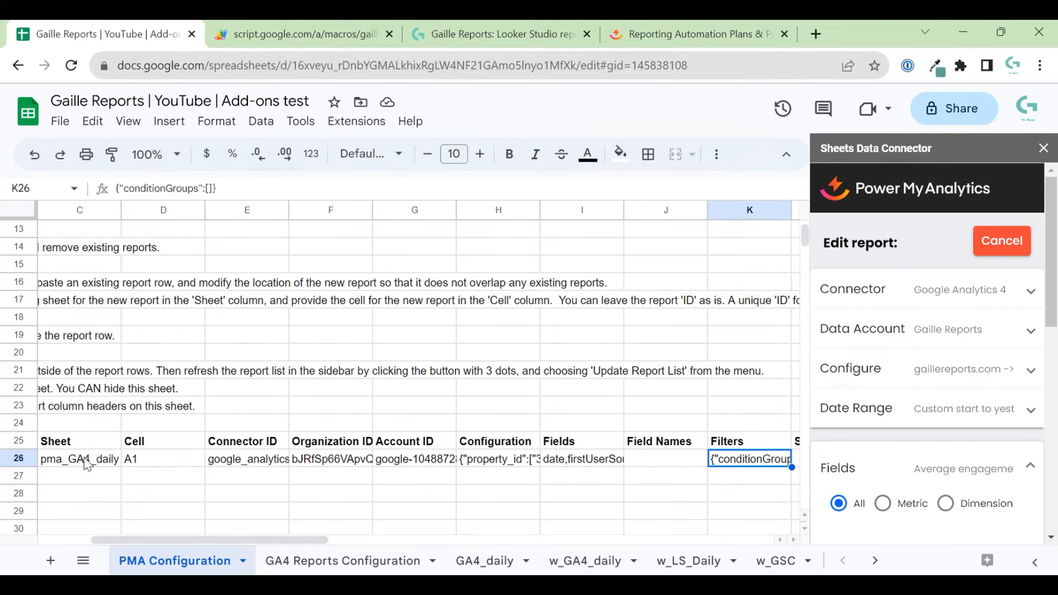
pyautogui.press('Left')
pyautogui.press('Left')
pyautogui.press('Left')
pyautogui.press('Left')
pyautogui.press('Left')
pyautogui.press('Left')
pyautogui.press('Left')
pyautogui.press('Left')
pyautogui.press('Left')
pyautogui.press('Left')
pyautogui.press('Left')
pyautogui.press('Left')
pyautogui.press('Left')
pyautogui.press('Left')
pyautogui.press('Left')
pyautogui.press('Left')
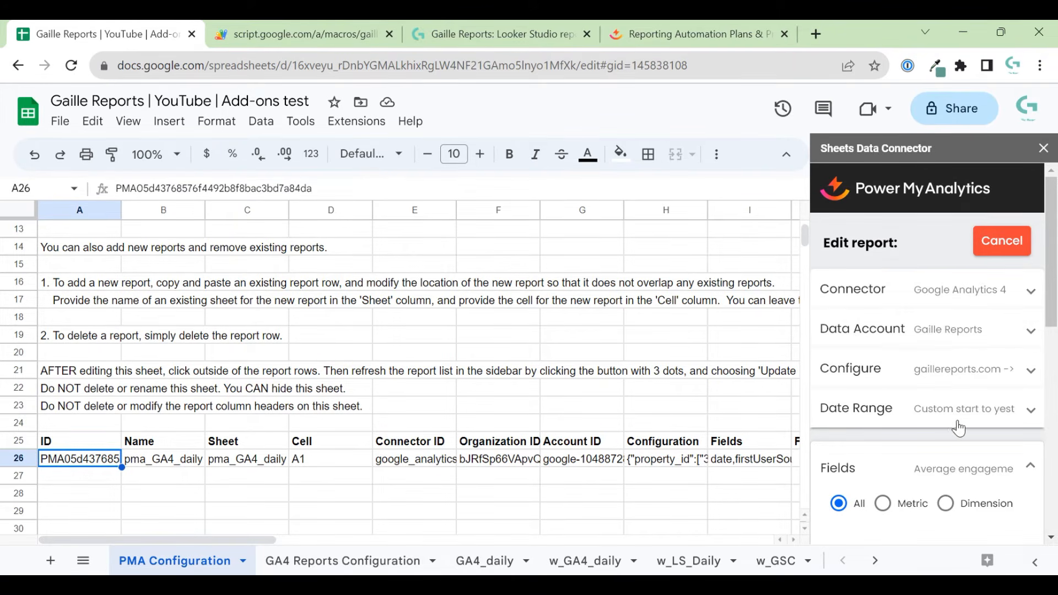
# Step: Compare the configuration row's Account ID, Configuration and Fields cells with the fields selected in the report editor
pyautogui.scroll(-10, 993, 374)
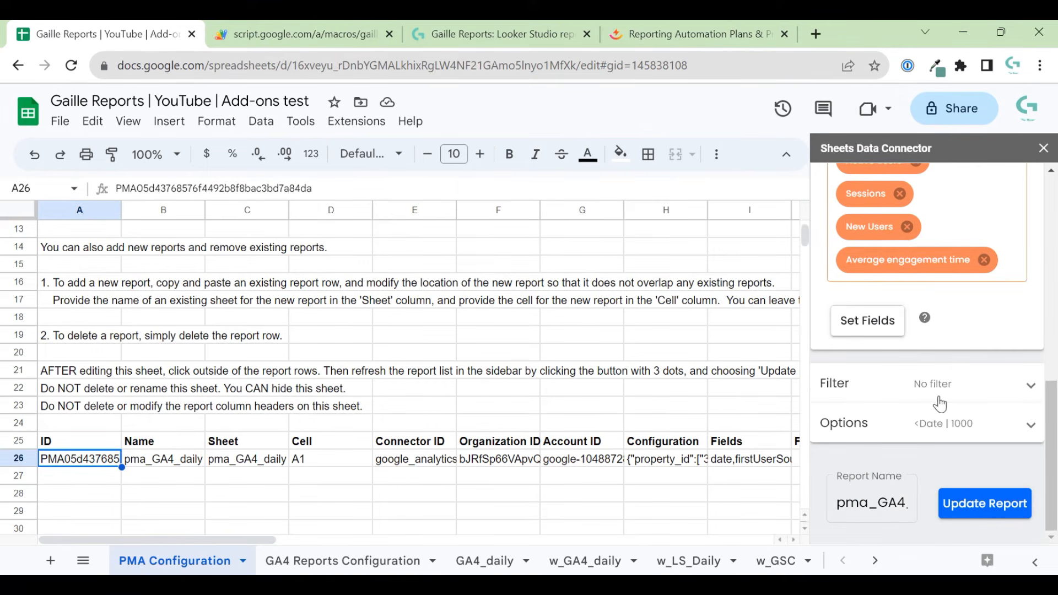
pyautogui.click(346, 464)
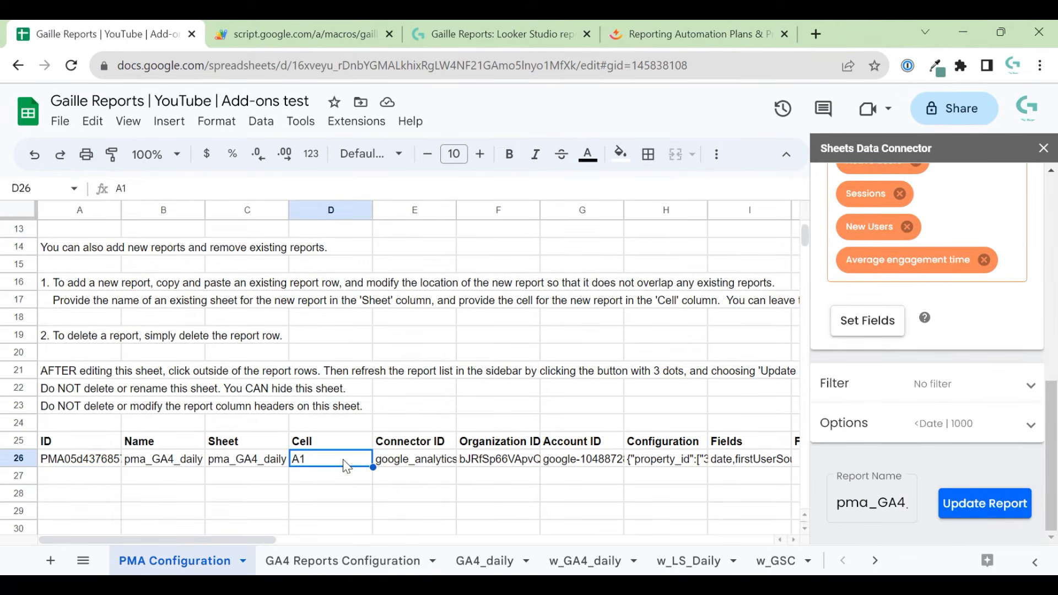
pyautogui.click(576, 464)
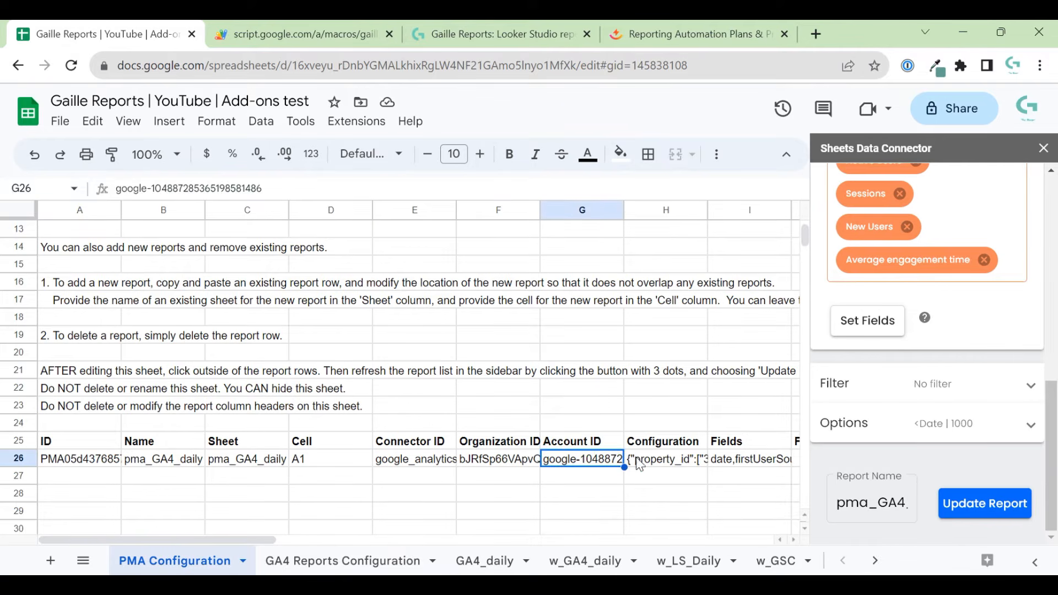
pyautogui.click(678, 463)
pyautogui.click(750, 464)
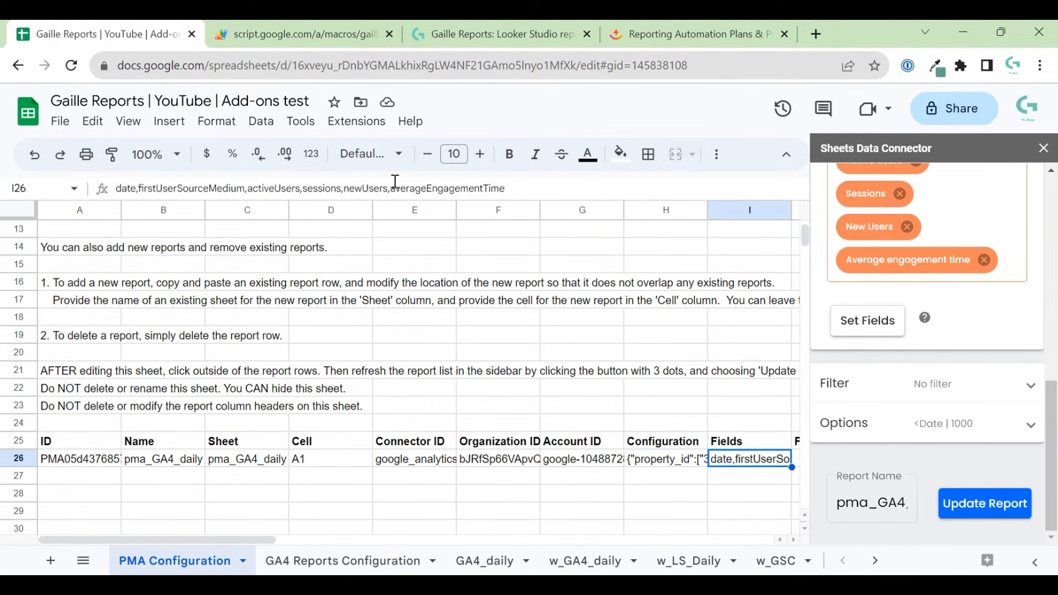
pyautogui.moveTo(388, 188); pyautogui.dragTo(593, 194)
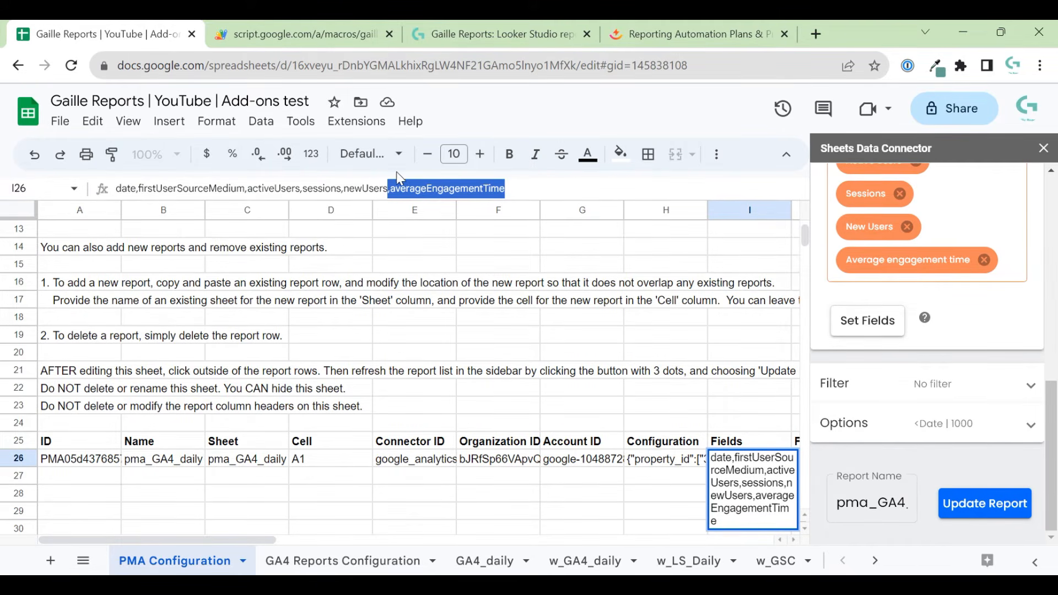
pyautogui.press('Escape')
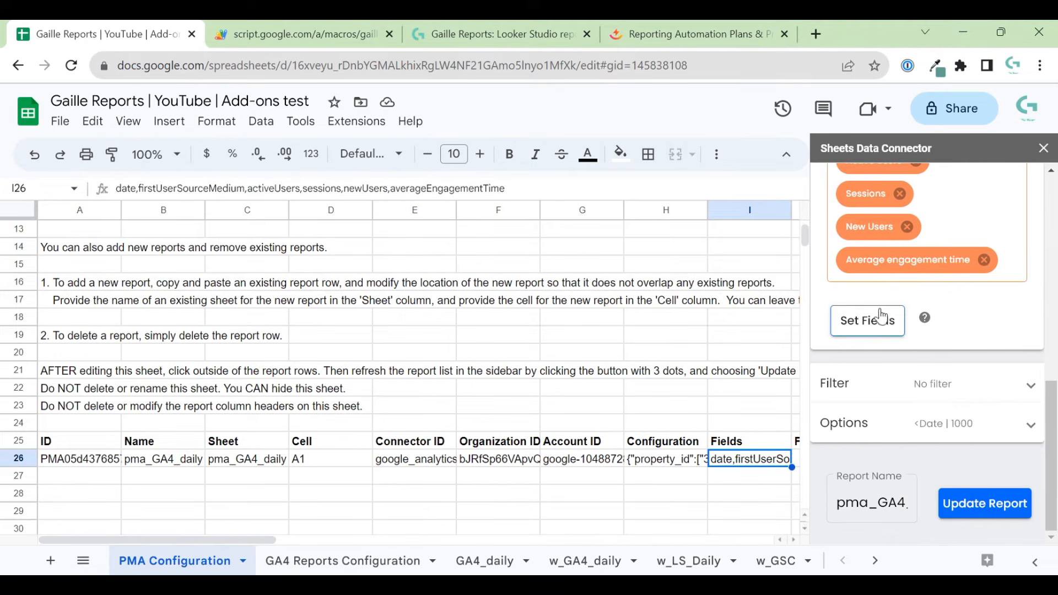
pyautogui.click(8, 461)
pyautogui.click(613, 468)
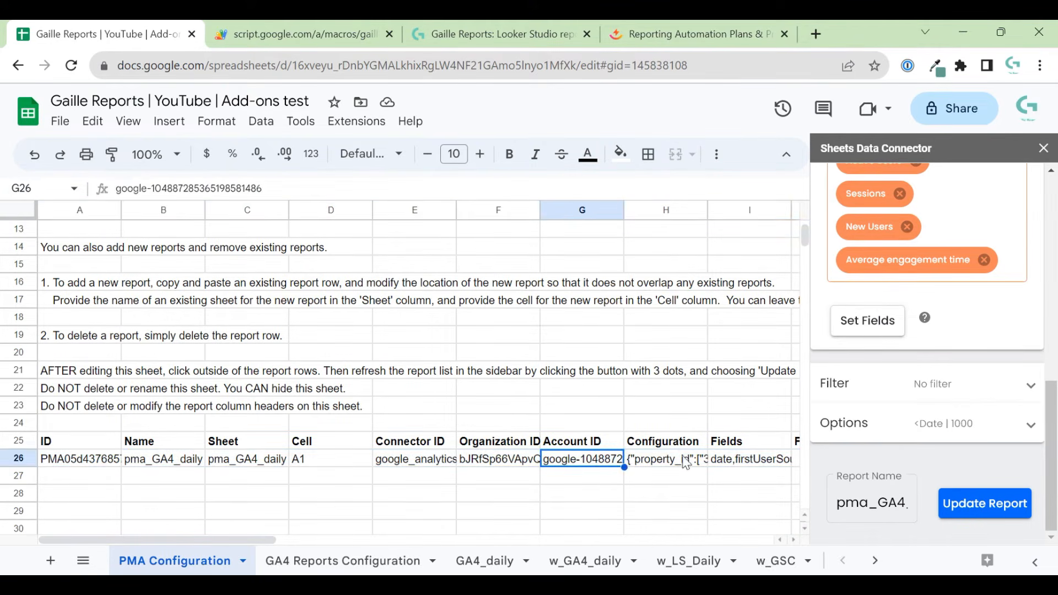
pyautogui.click(734, 466)
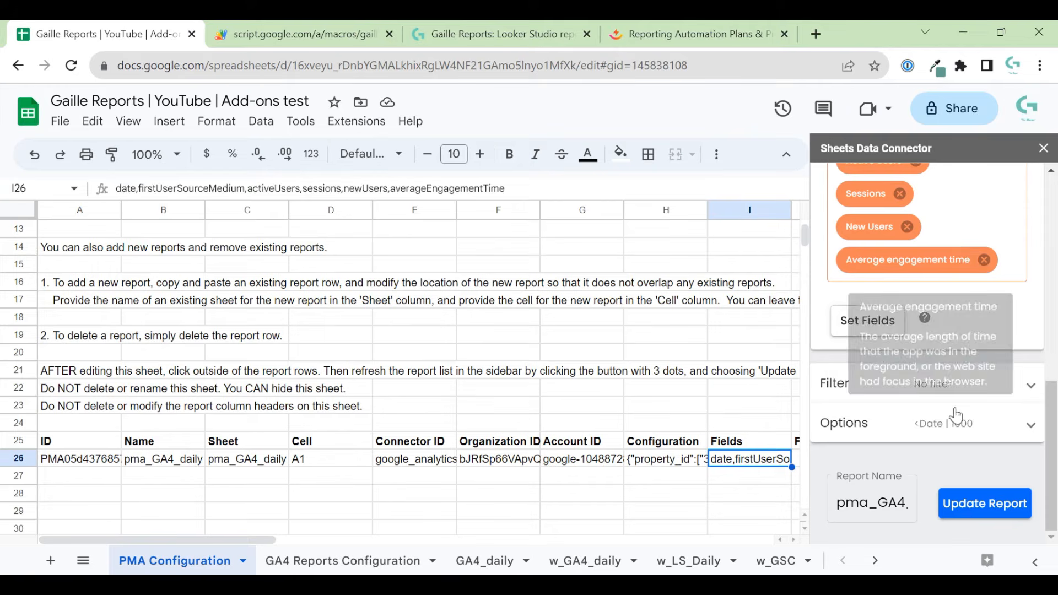
pyautogui.scroll(-4, 613, 565)
# Step: Return to the pma_GA4_daily sheet, expand the report's filter and options, and turn off the report header
pyautogui.click(739, 560)
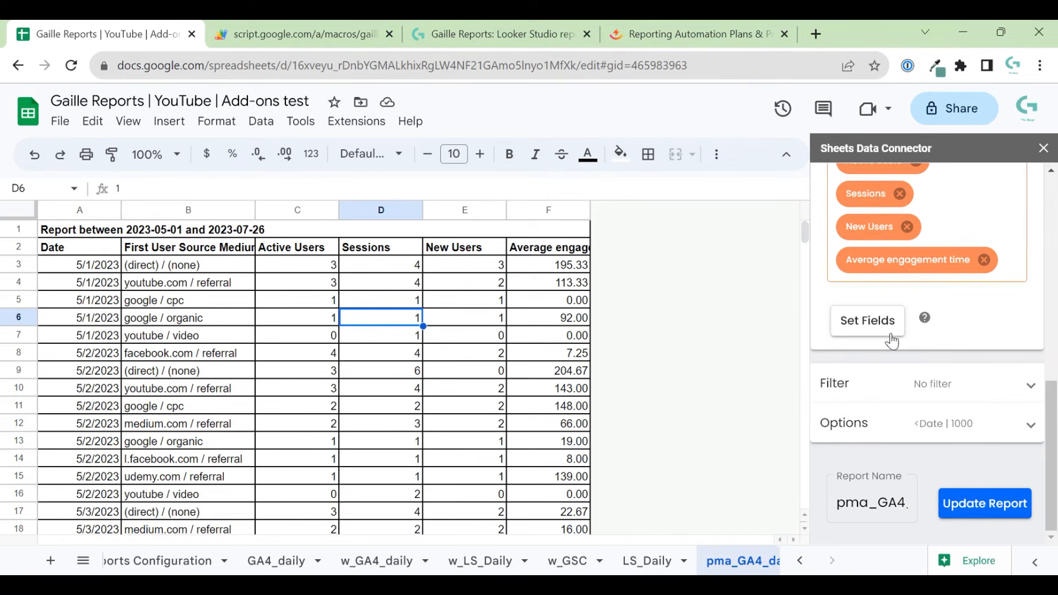
pyautogui.click(915, 395)
pyautogui.click(917, 419)
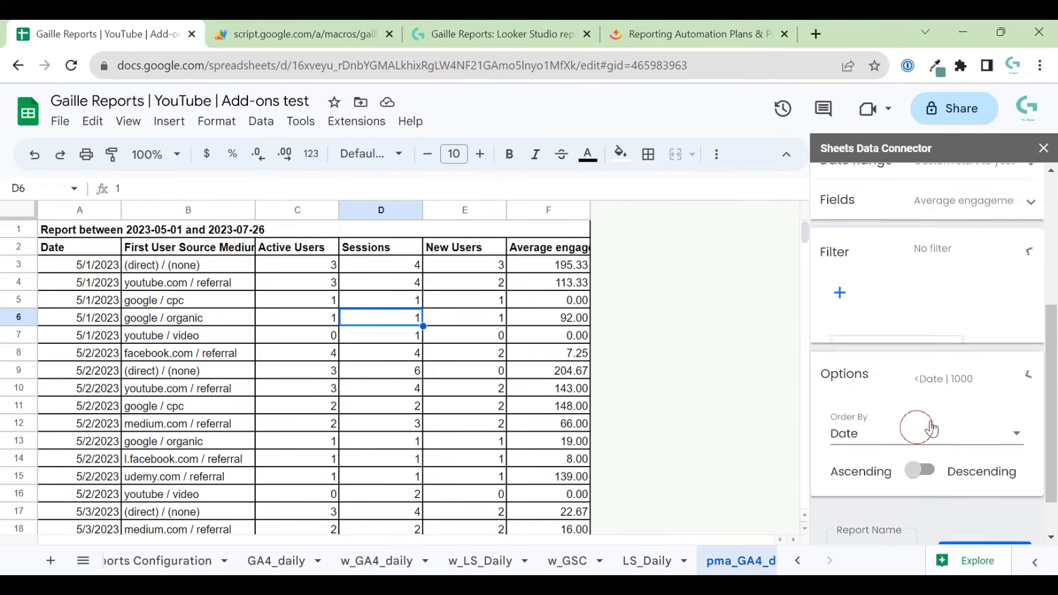
pyautogui.click(842, 374)
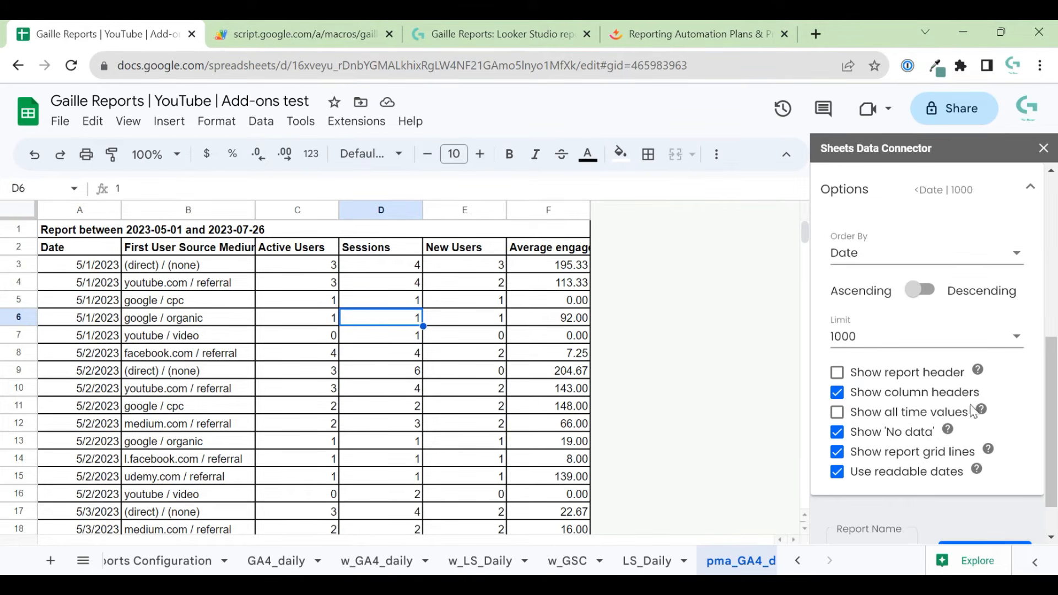
# Step: Check the dates in the report data, turn off 'No data' and report grid lines, and update the report
pyautogui.moveTo(980, 408)
pyautogui.scroll(-12, 432, 368)
pyautogui.scroll(-3, 432, 373)
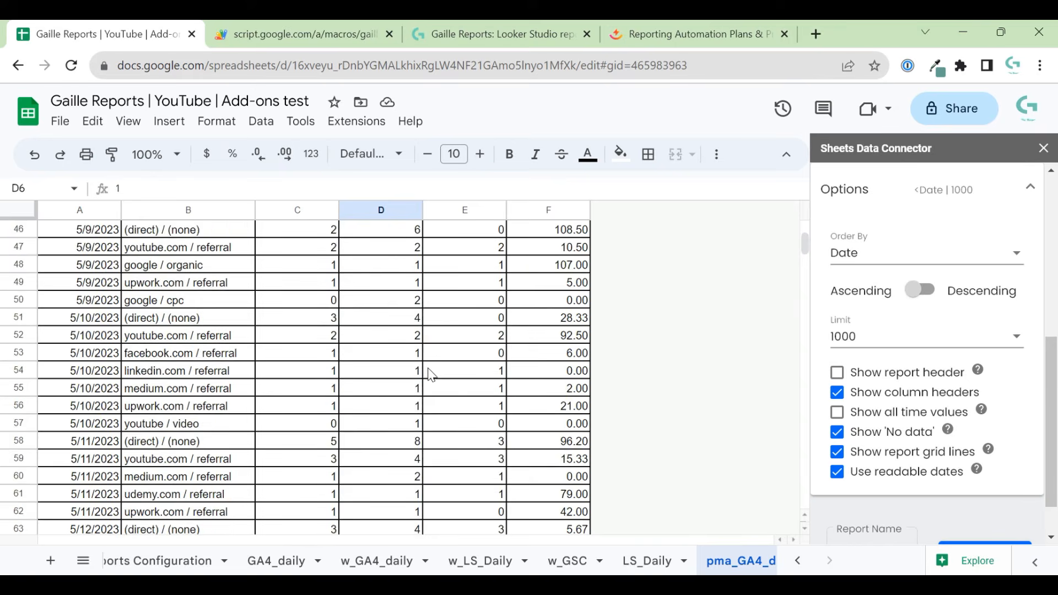
pyautogui.scroll(15, 633, 420)
pyautogui.scroll(6, 881, 495)
pyautogui.scroll(-6, 918, 464)
pyautogui.scroll(-3, 918, 464)
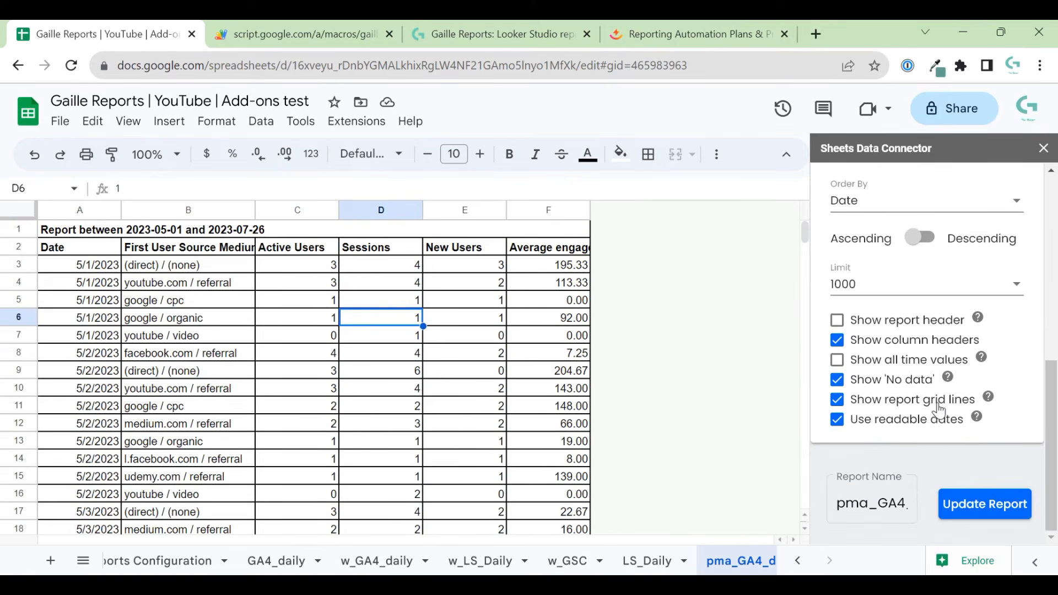
pyautogui.moveTo(947, 380)
pyautogui.click(837, 380)
pyautogui.click(836, 400)
pyautogui.click(975, 513)
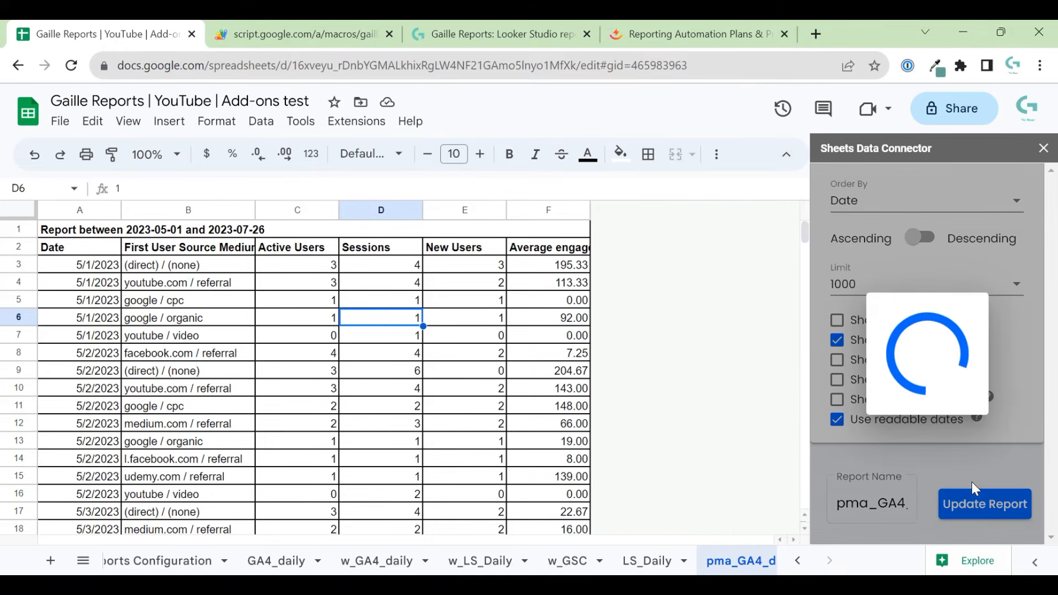
# Step: Return to the PMA Configuration sheet and follow the pma_GA4_daily row across to its header display columns
pyautogui.scroll(3, 132, 561)
pyautogui.click(166, 561)
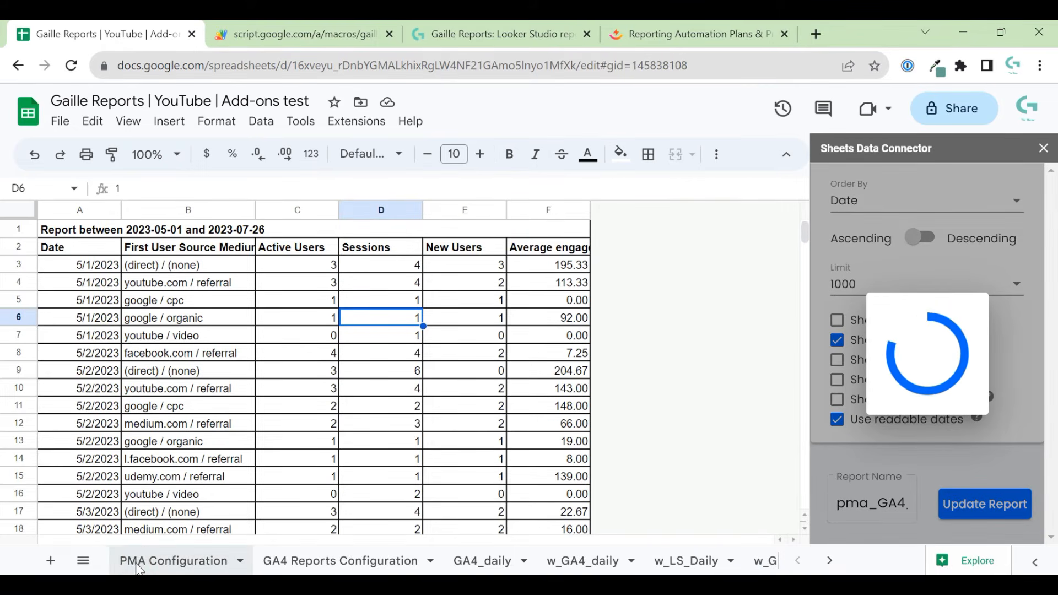
pyautogui.click(417, 477)
pyautogui.press('Right')
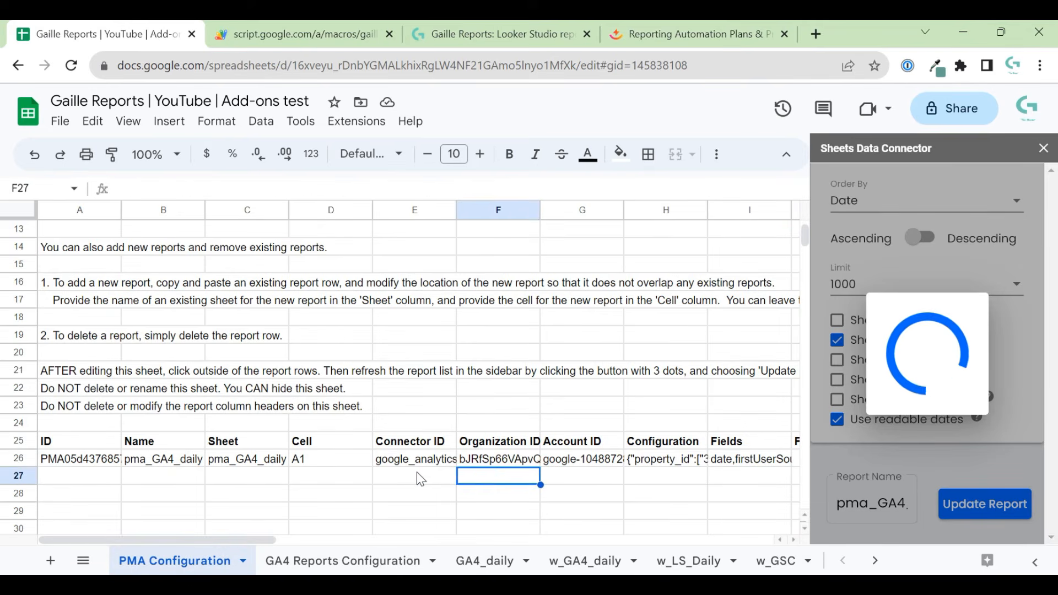
pyautogui.press('Up')
pyautogui.press('Right')
pyautogui.press('Right')
pyautogui.press('Right')
pyautogui.press('Right')
pyautogui.press('Right')
pyautogui.press('Right')
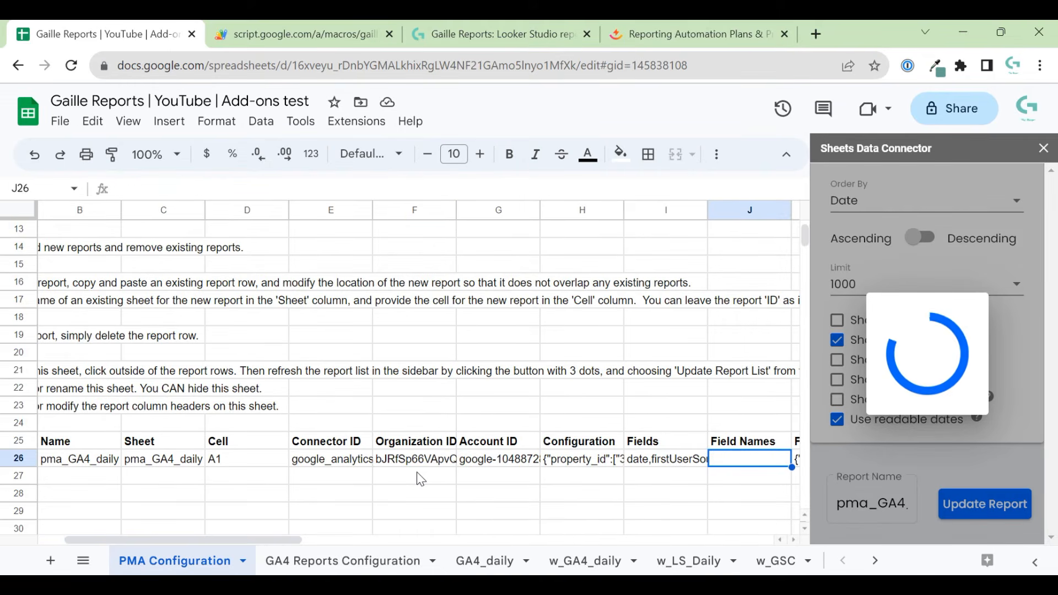
pyautogui.press('Right')
pyautogui.press('Right')
pyautogui.press('Right')
pyautogui.press('Right')
pyautogui.press('Right')
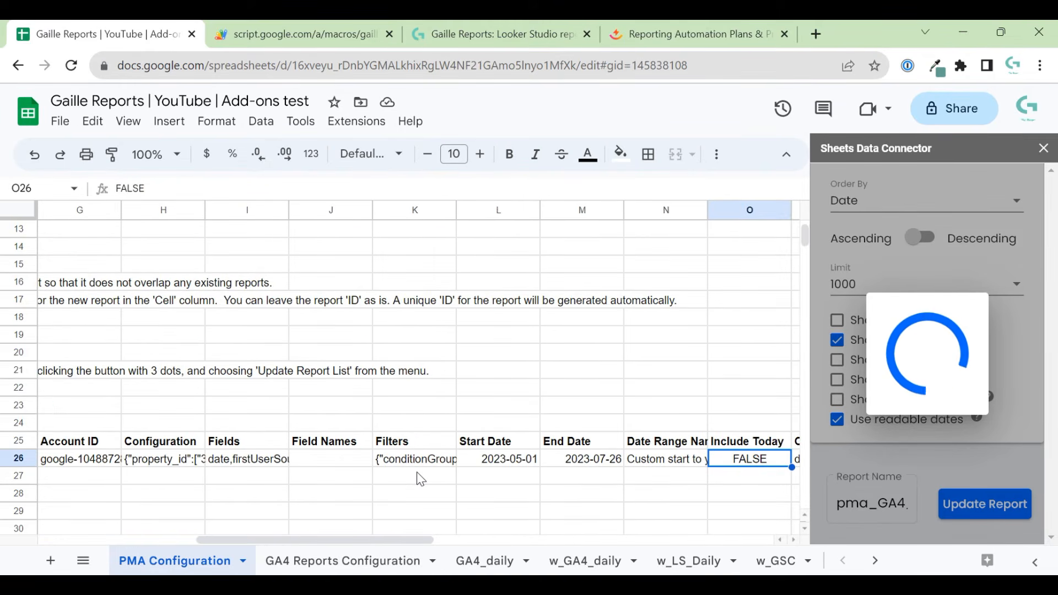
pyautogui.press('Right')
pyautogui.press('Right')
pyautogui.press('Right')
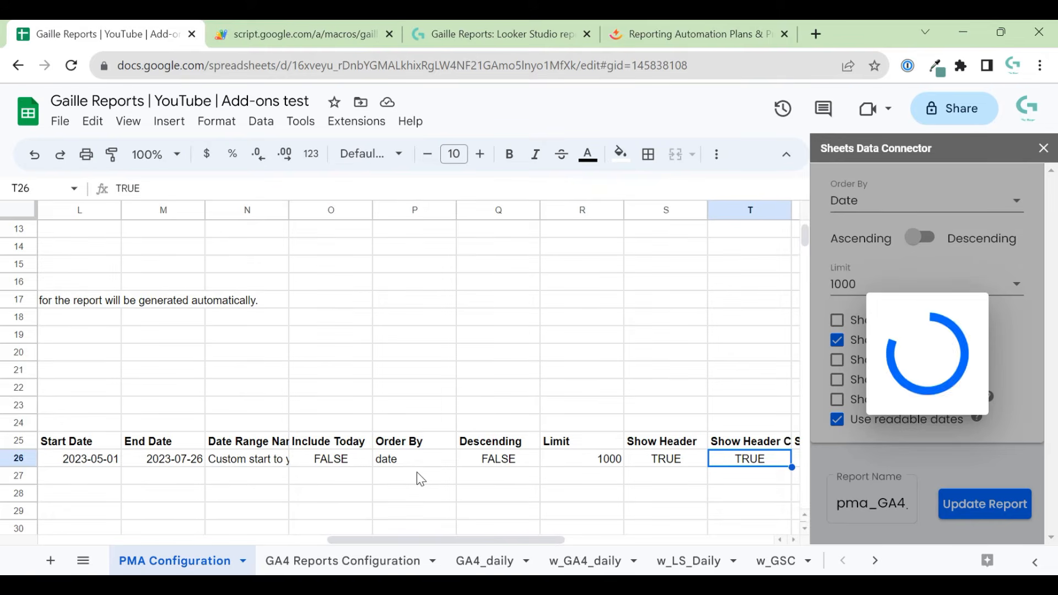
# Step: Compare the Show Header, Show Header Columns and Show All Time headings with the values below them in the configuration row
pyautogui.press('Left')
pyautogui.press('Up')
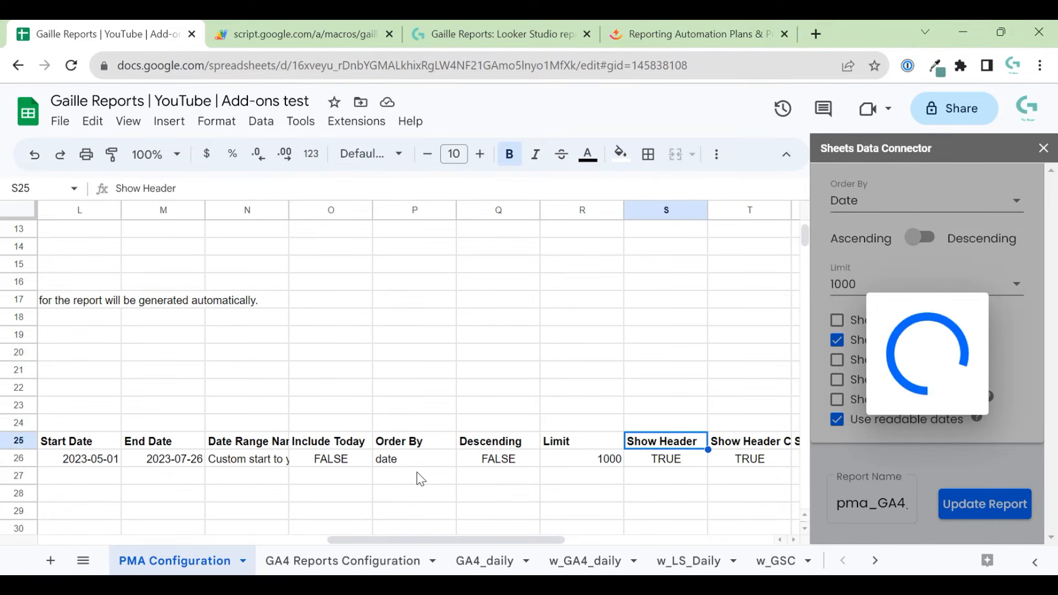
pyautogui.press('Down')
pyautogui.press('Right')
pyautogui.press('Up')
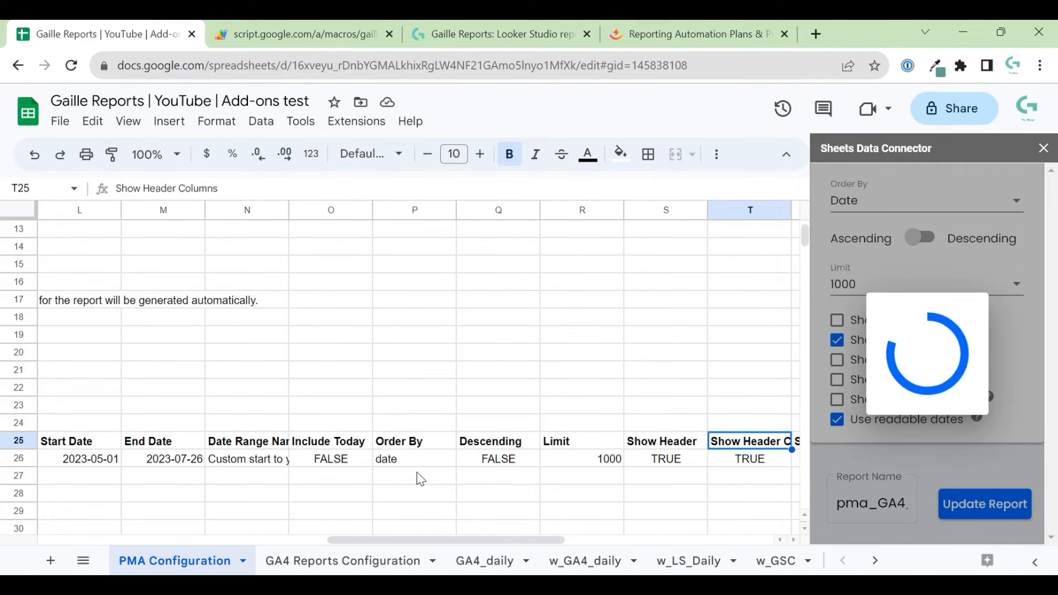
pyautogui.press('Down')
pyautogui.press('Right')
pyautogui.press('Up')
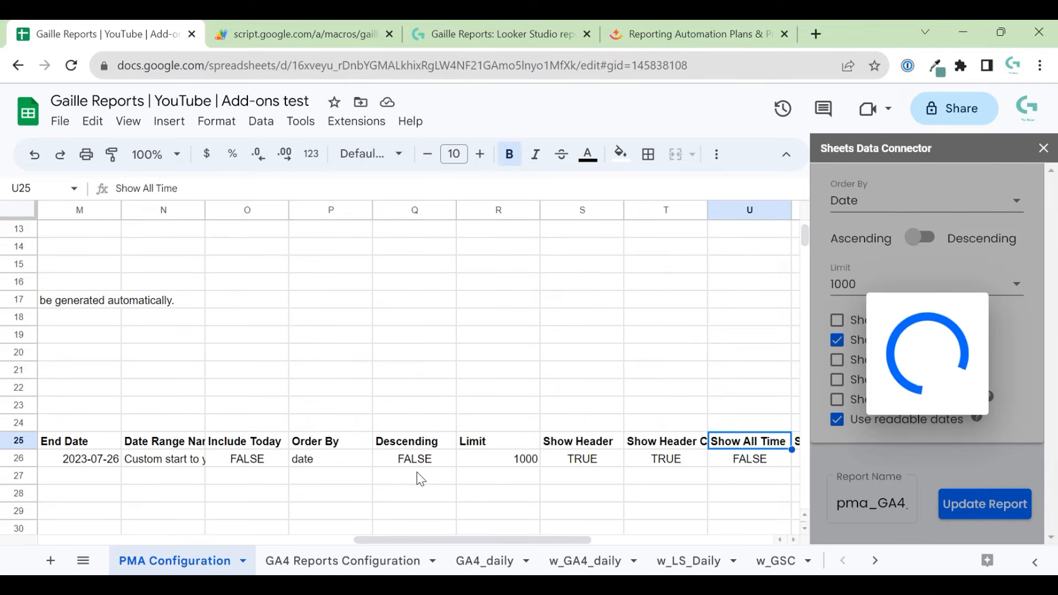
pyautogui.press('Down')
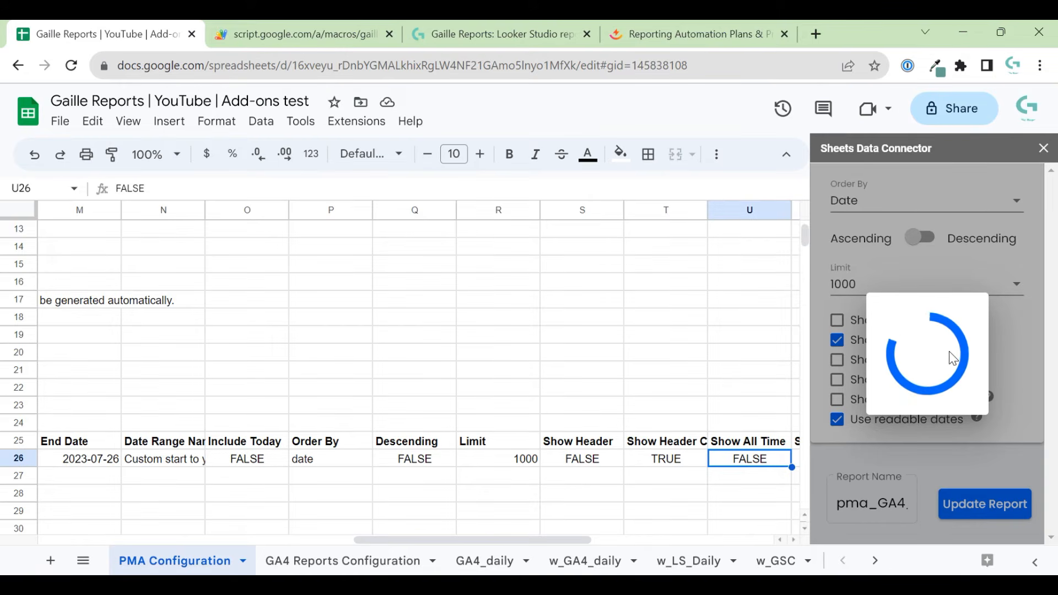
# Step: Recheck the Show Header, Show Header Columns and Show All Time values in the configuration row after the report update
pyautogui.click(564, 462)
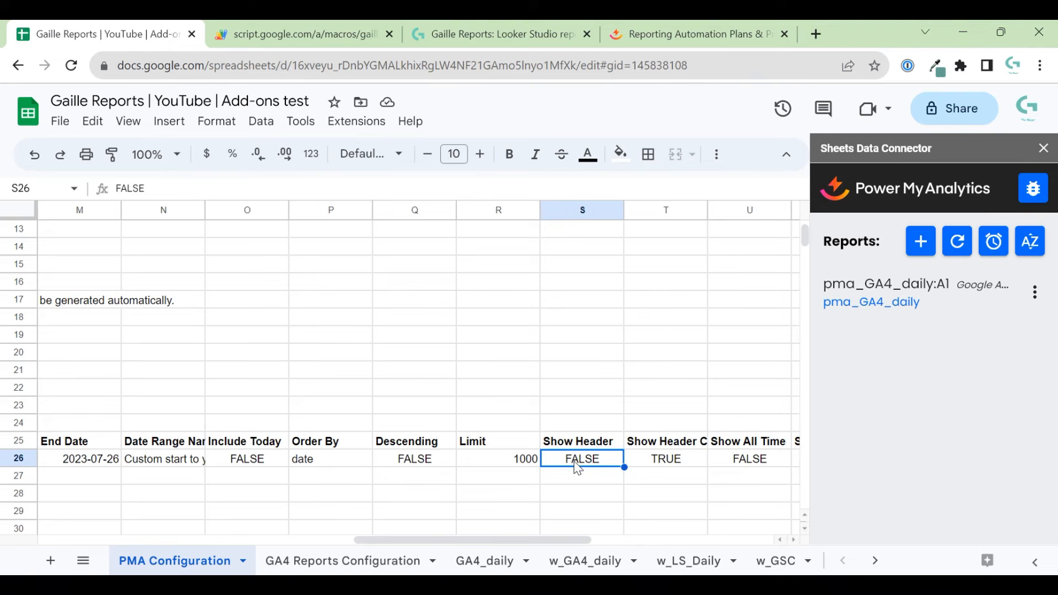
pyautogui.click(676, 449)
pyautogui.click(683, 462)
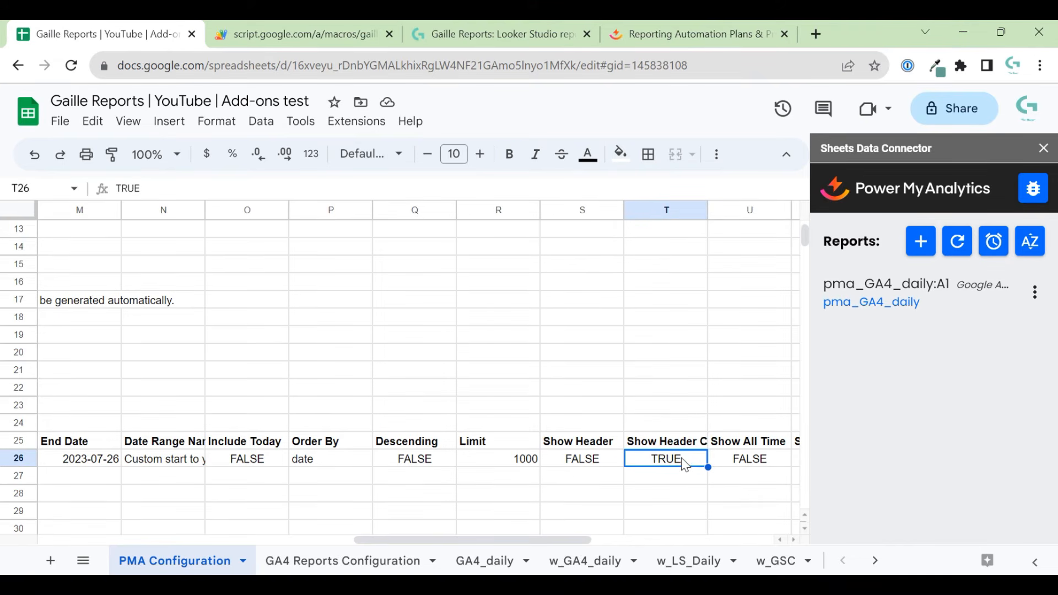
pyautogui.click(747, 463)
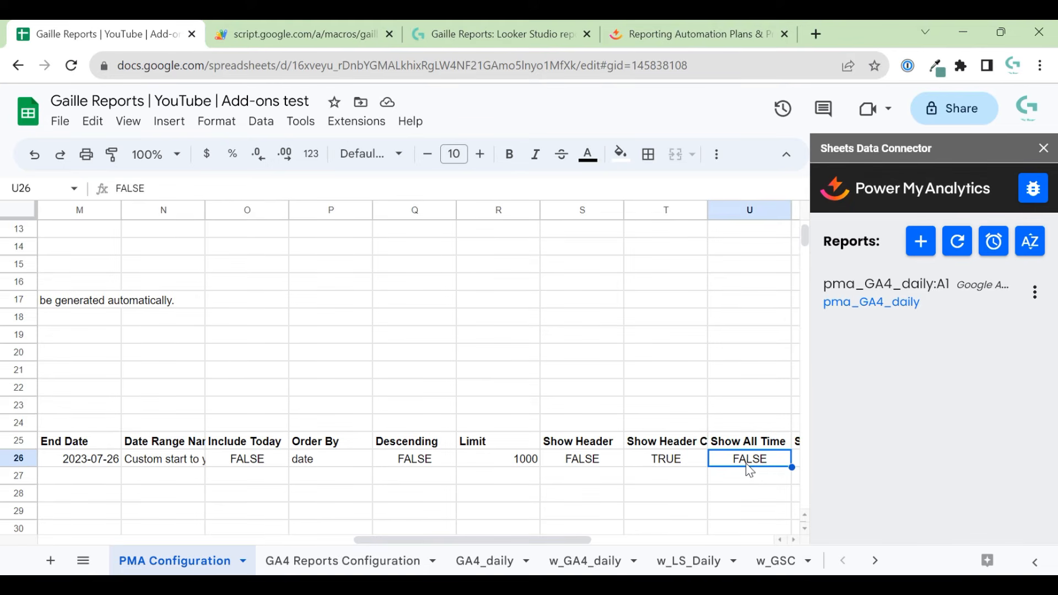
pyautogui.click(579, 464)
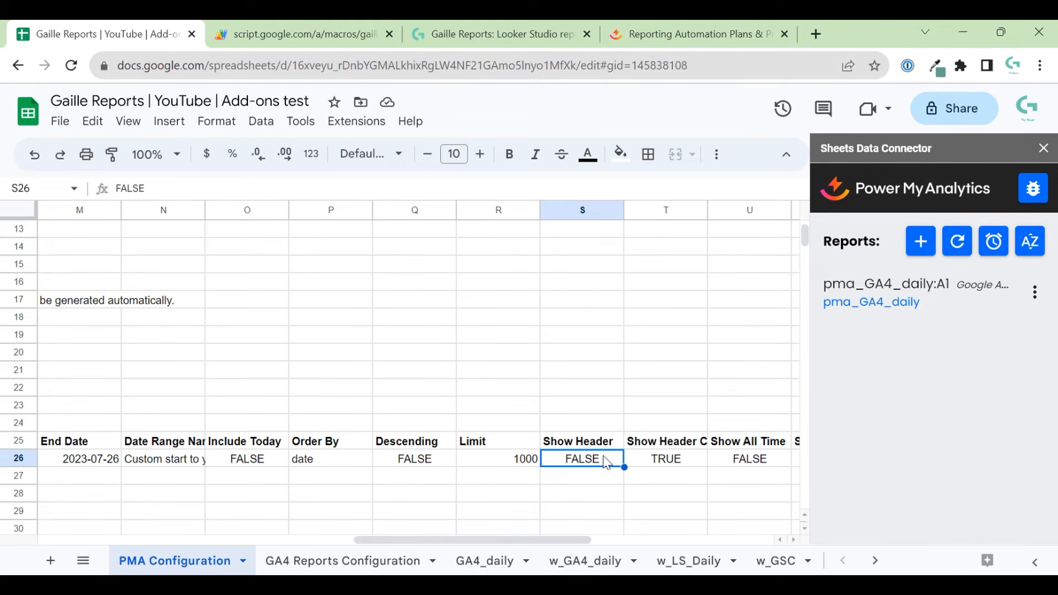
pyautogui.scroll(-2, 716, 560)
# Step: On the pma_GA4_daily sheet, remove bold from all data rows below the header and widen the Average engagement time column
pyautogui.click(736, 562)
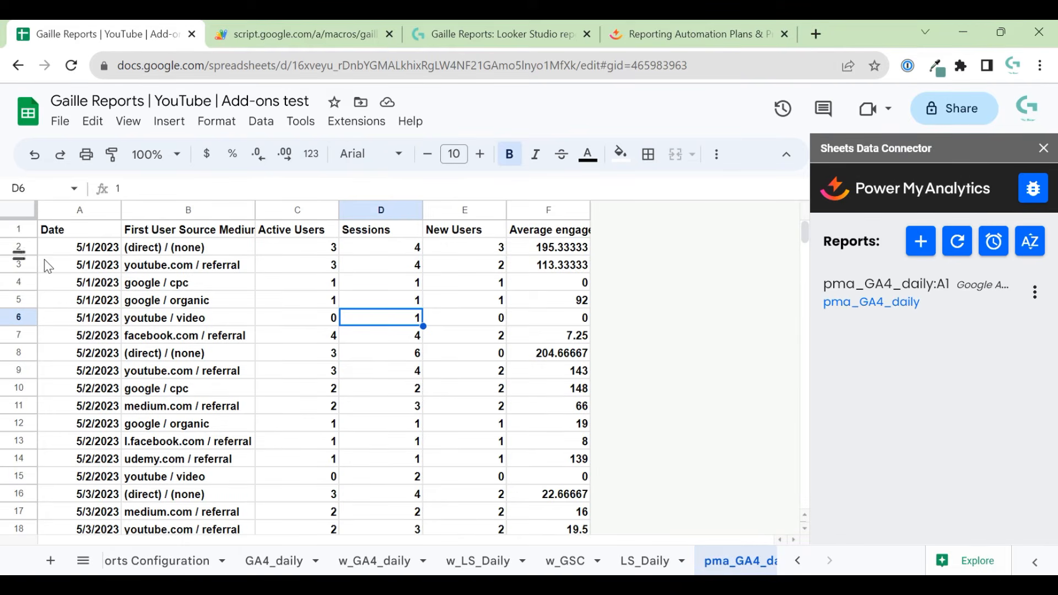
pyautogui.click(53, 245)
pyautogui.hotkey('ctrl', 'shift', 'Right')
pyautogui.hotkey('ctrl', 'shift', 'Down')
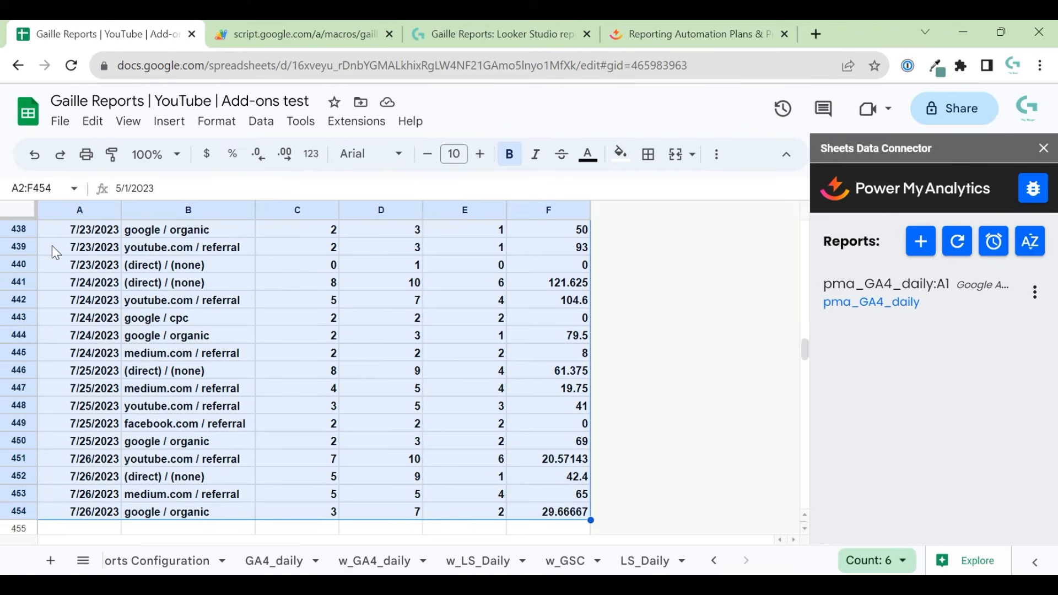
pyautogui.hotkey('ctrl', 'b')
pyautogui.hotkey('ctrl', 'Home')
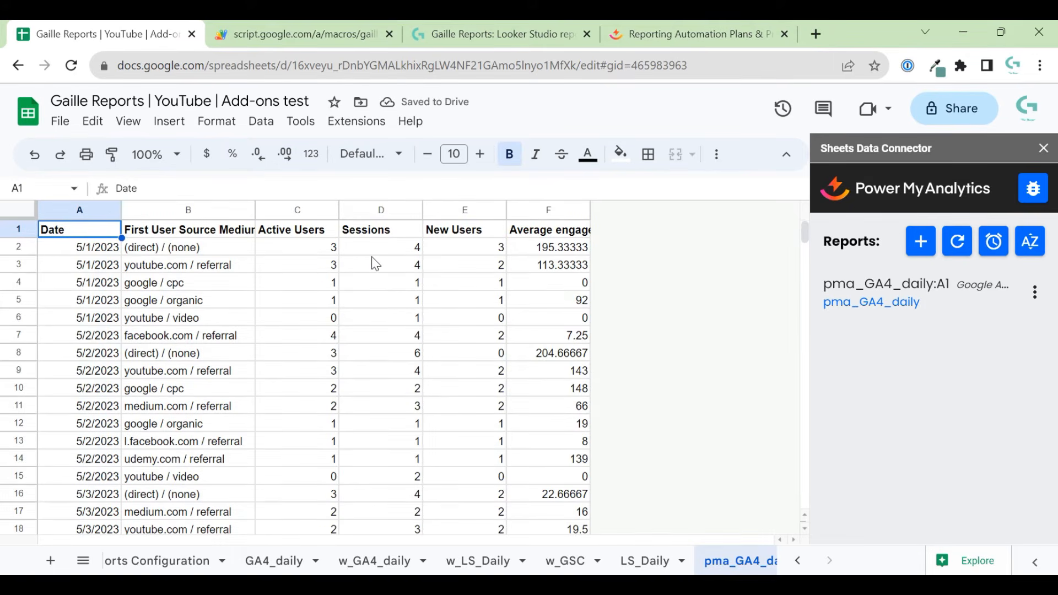
pyautogui.moveTo(590, 210); pyautogui.dragTo(657, 209)
# Step: Open the pma_GA4_daily report for editing, and give the First User Source Medium column a right border and enough width for its header
pyautogui.click(1034, 291)
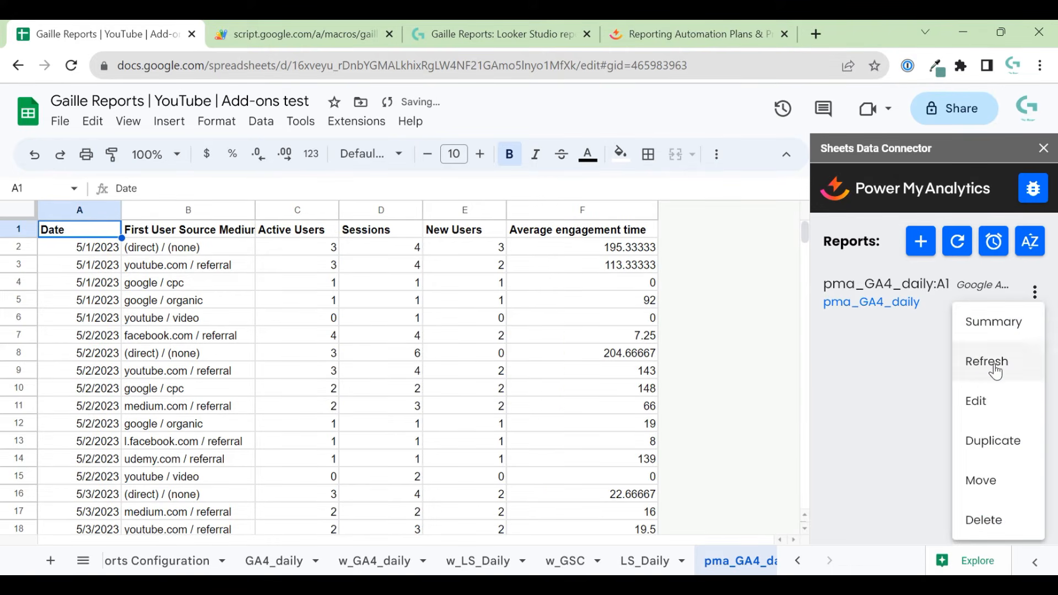
pyautogui.click(998, 406)
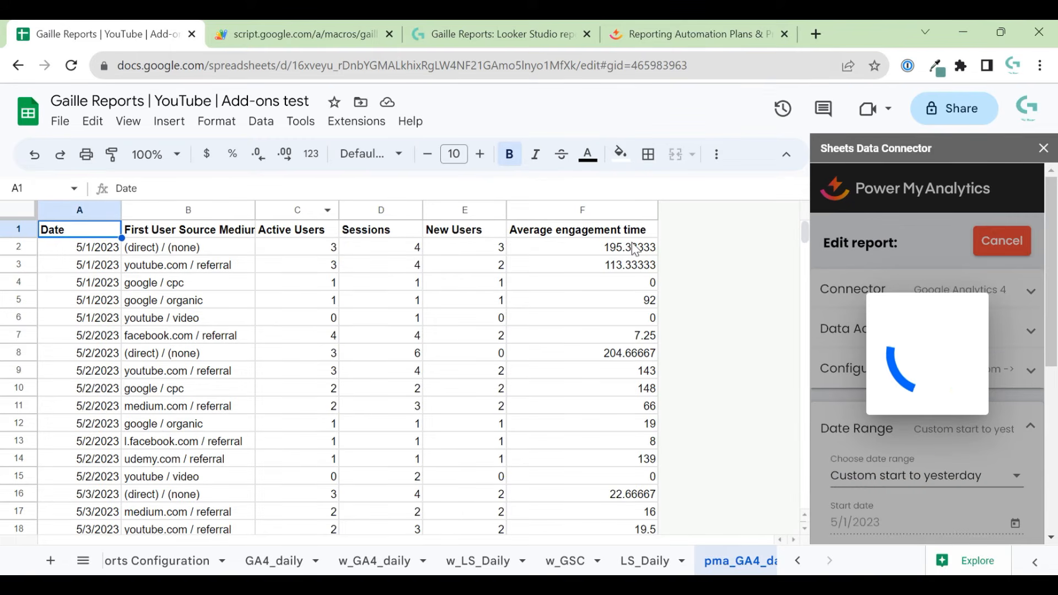
pyautogui.click(186, 208)
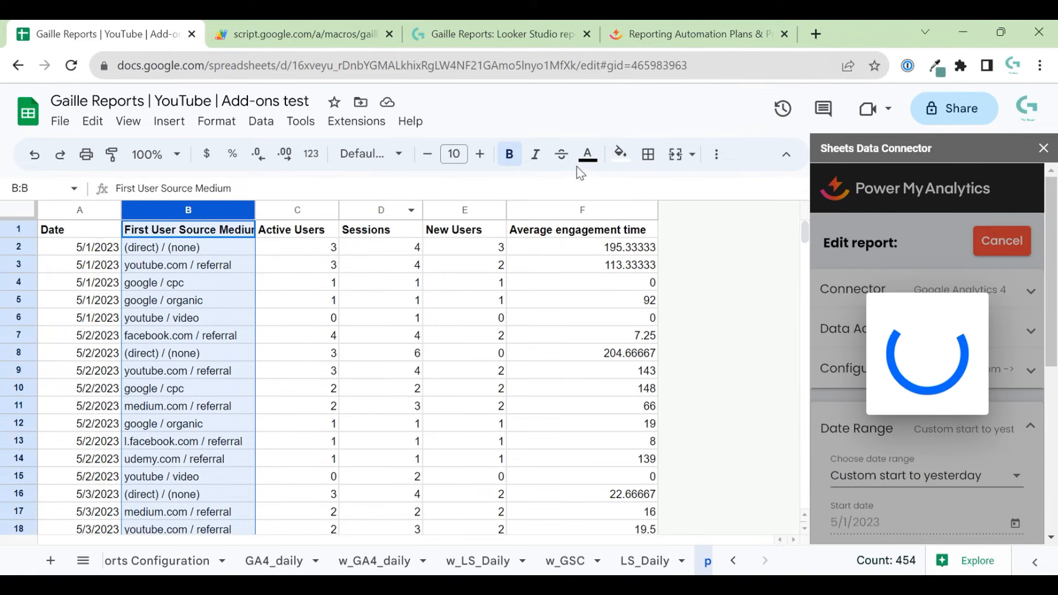
pyautogui.click(648, 154)
pyautogui.click(713, 218)
pyautogui.click(380, 299)
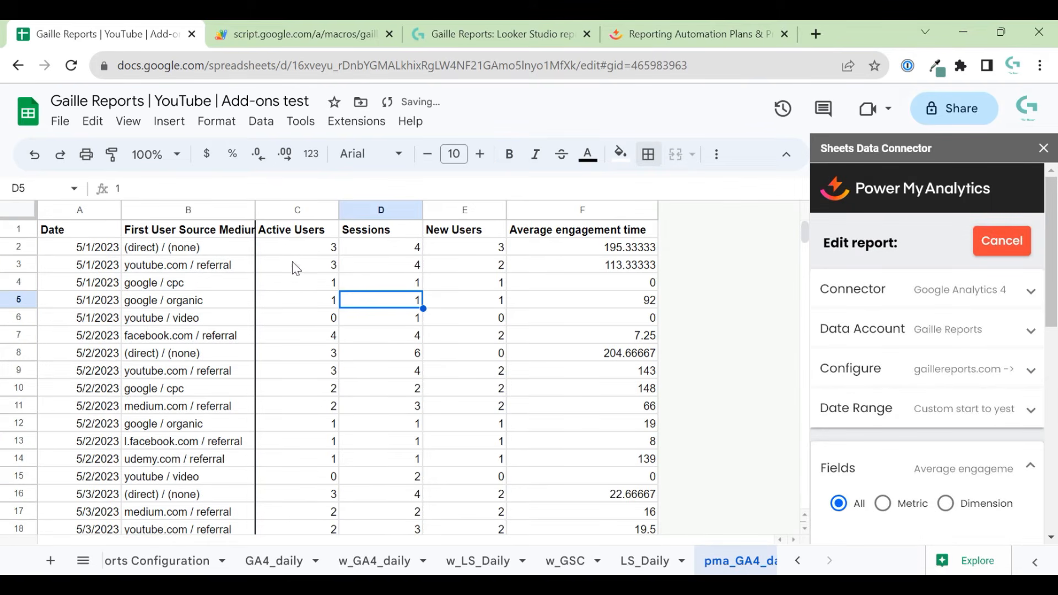
pyautogui.moveTo(255, 208); pyautogui.dragTo(287, 208)
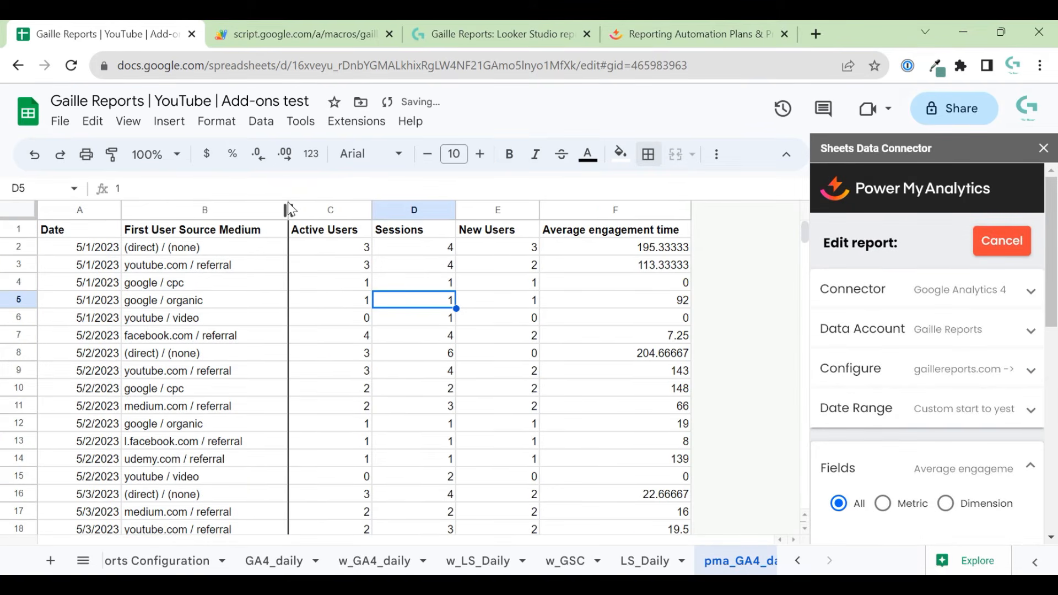
pyautogui.click(312, 271)
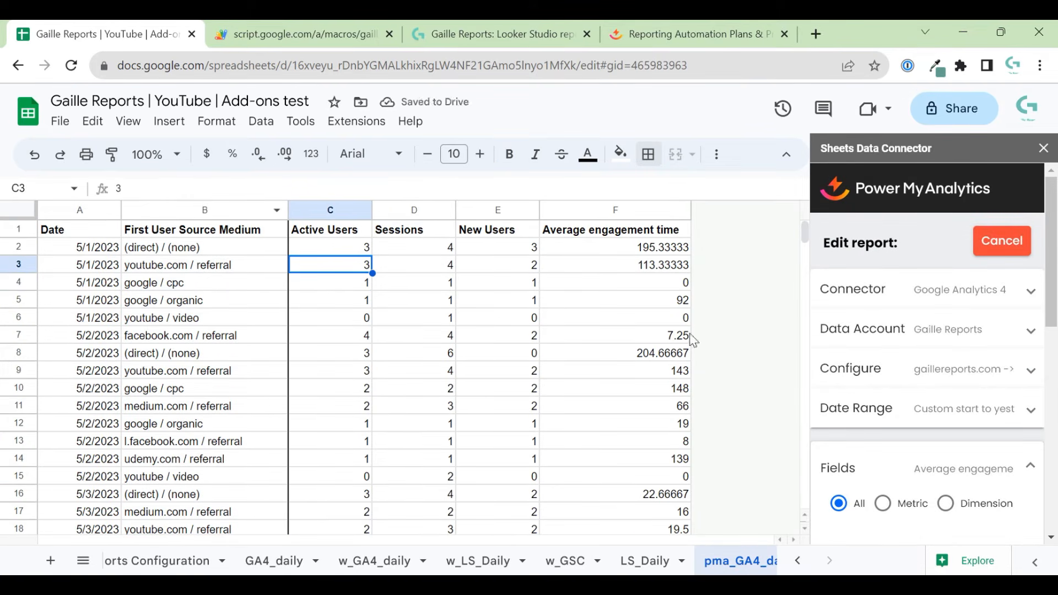
# Step: Reorder the report fields to First User Source Medium, Date, Sessions, Active Users, Average engagement time, New Users, and update the report
pyautogui.scroll(-4, 963, 435)
pyautogui.moveTo(908, 413)
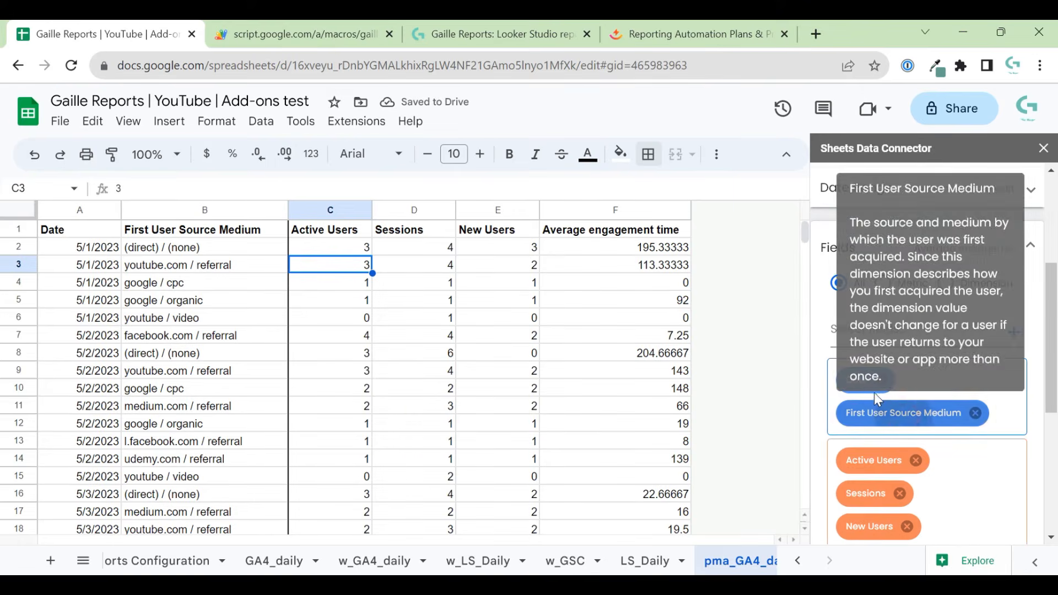
pyautogui.moveTo(874, 393); pyautogui.dragTo(874, 375)
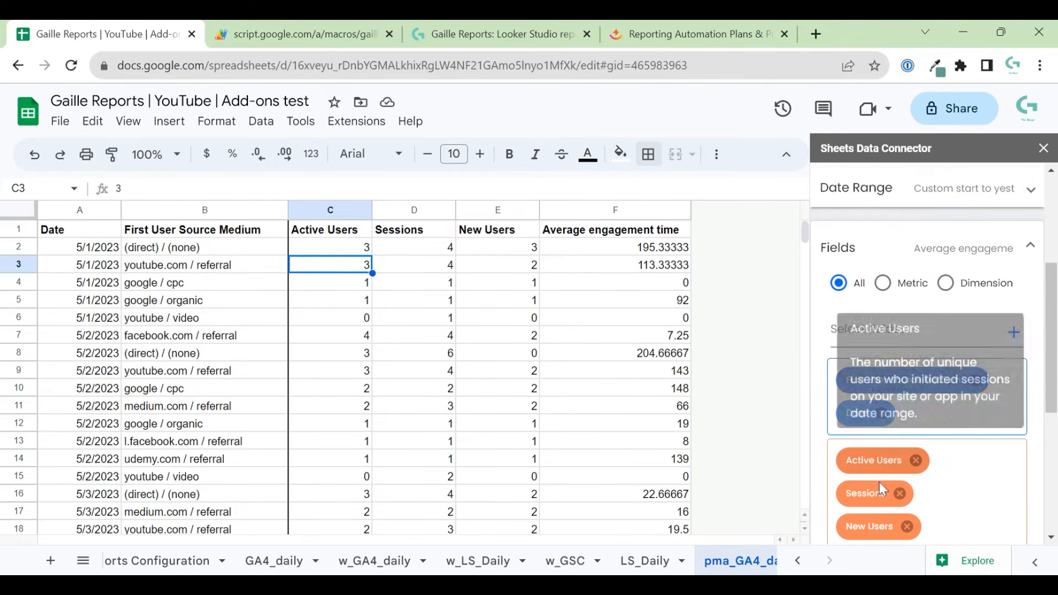
pyautogui.moveTo(857, 465); pyautogui.dragTo(868, 491)
pyautogui.scroll(-2, 912, 479)
pyautogui.moveTo(912, 446); pyautogui.dragTo(913, 406)
pyautogui.click(862, 515)
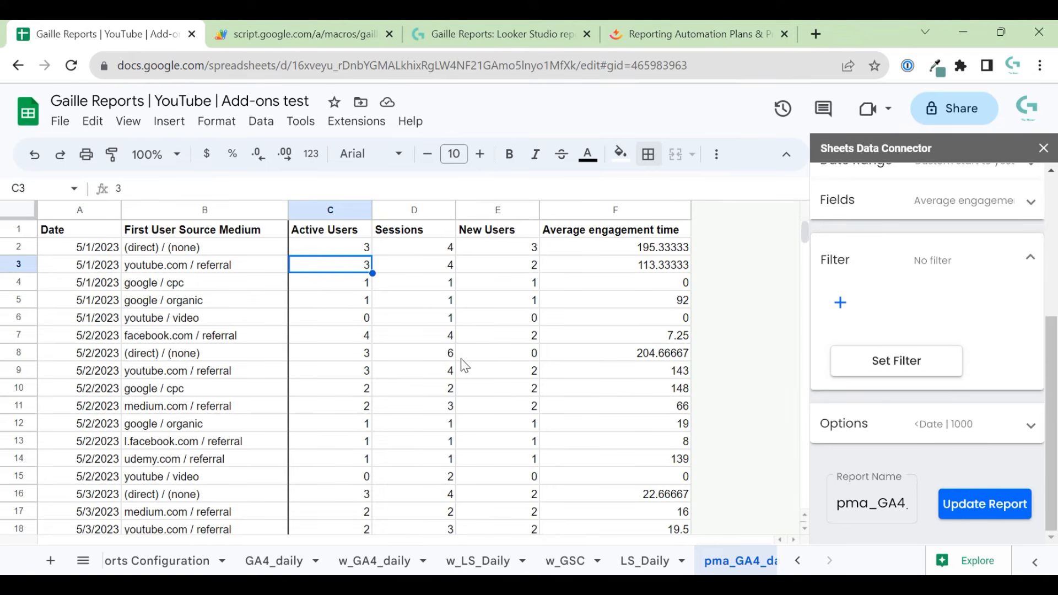
pyautogui.click(993, 508)
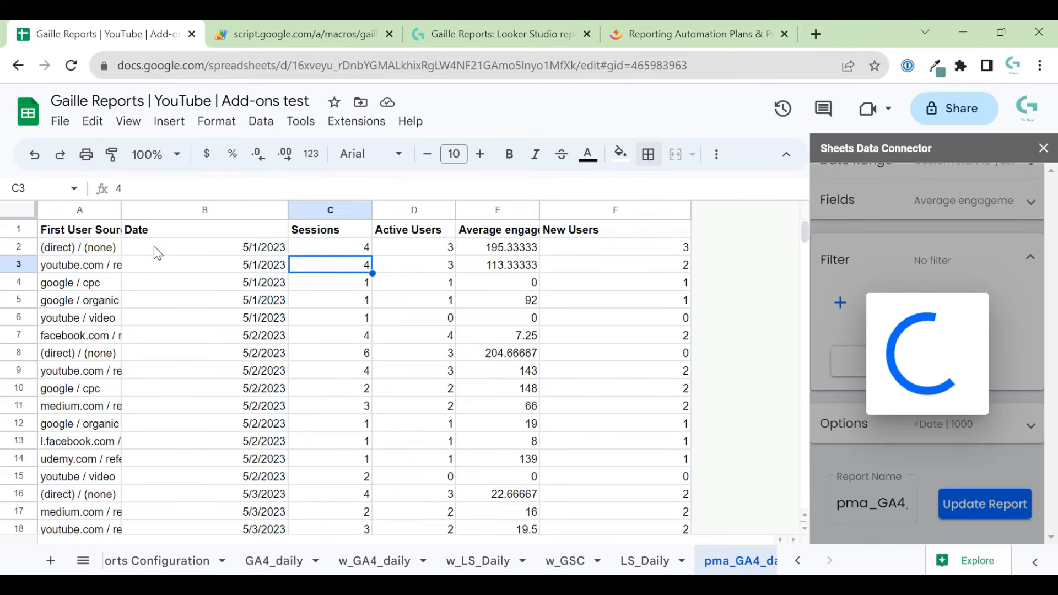
# Step: Resize the First User Source Medium, Date, Average engagement time and New Users columns to fit their headers
pyautogui.moveTo(121, 210); pyautogui.dragTo(199, 210)
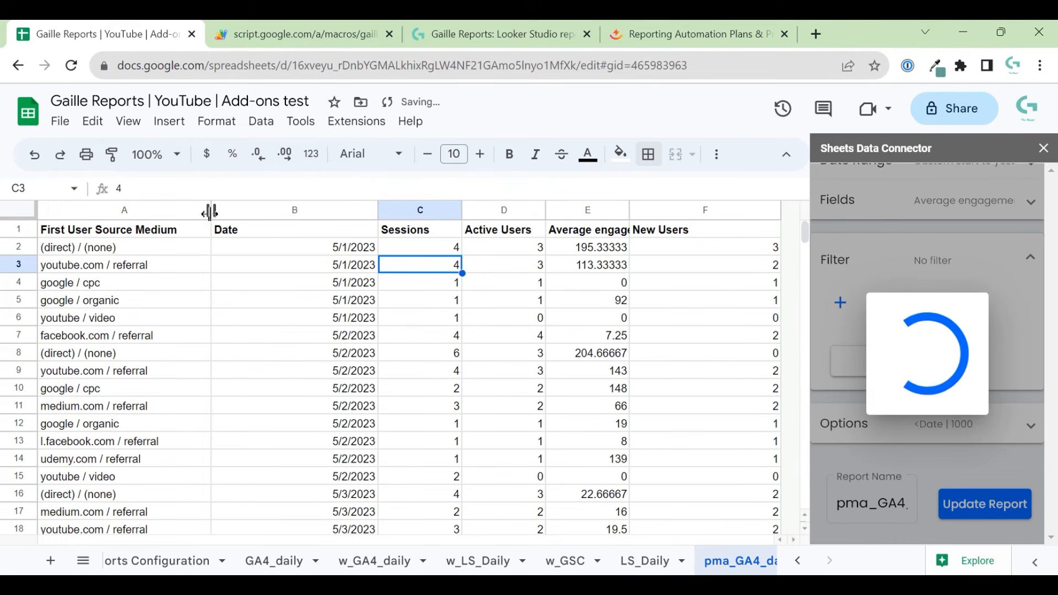
pyautogui.moveTo(378, 209); pyautogui.dragTo(282, 209)
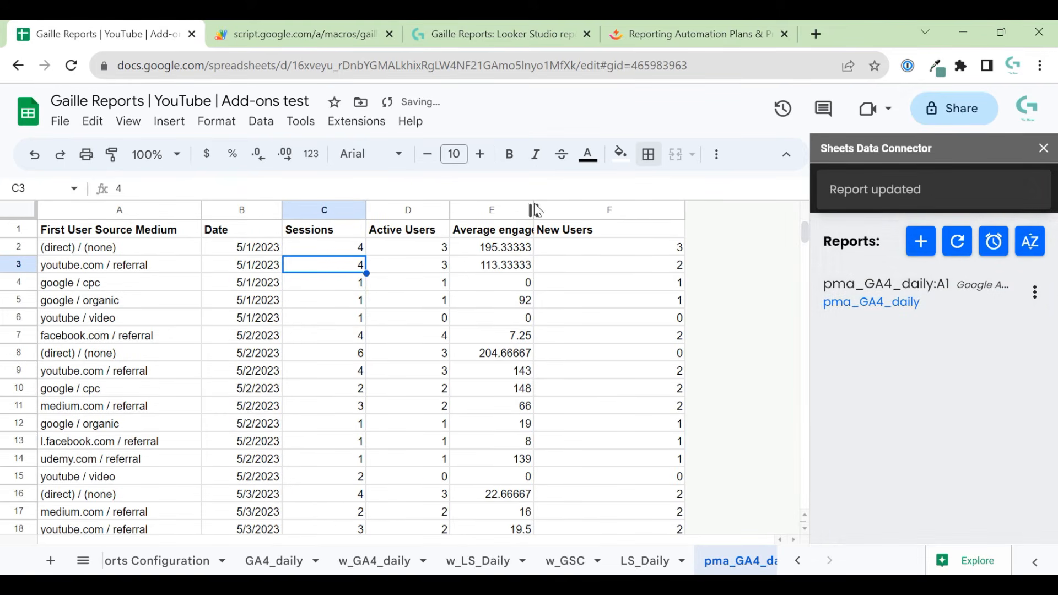
pyautogui.moveTo(533, 207); pyautogui.dragTo(612, 208)
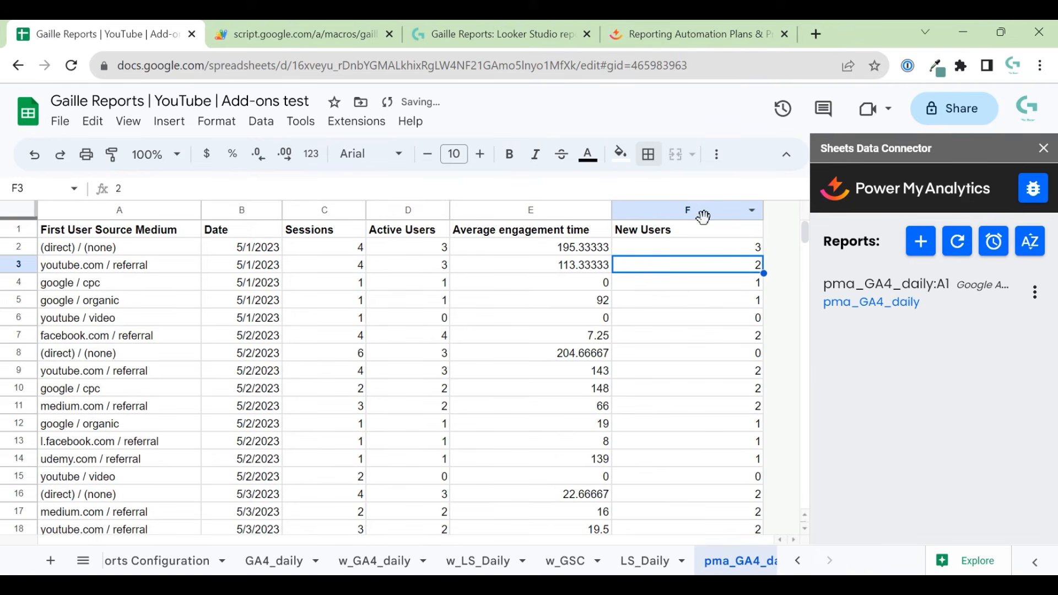
pyautogui.moveTo(765, 211); pyautogui.dragTo(703, 210)
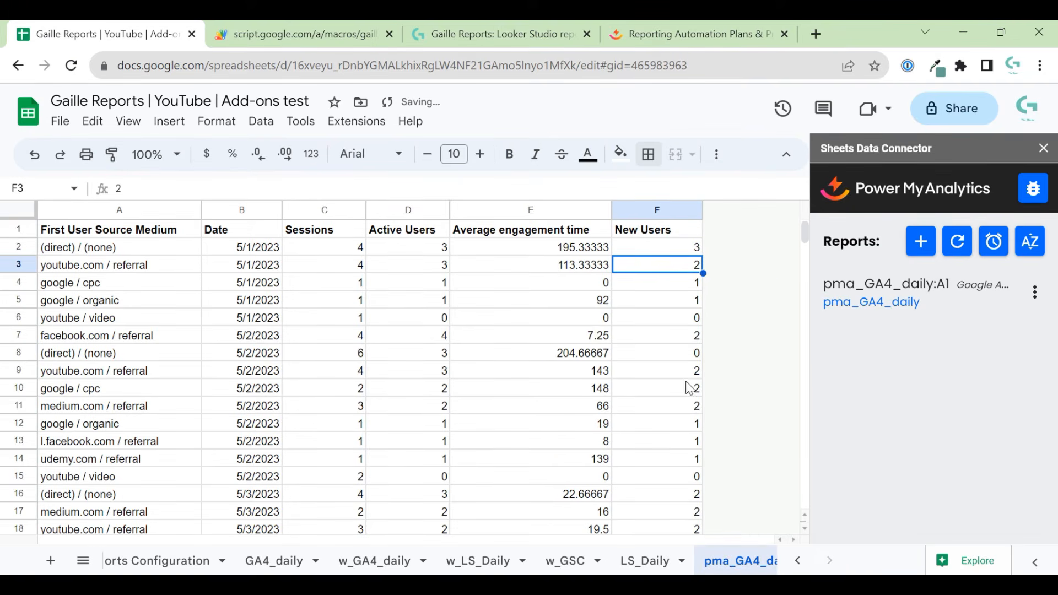
# Step: Look through the rows of the reordered report data and return to the header row
pyautogui.scroll(-5, 647, 497)
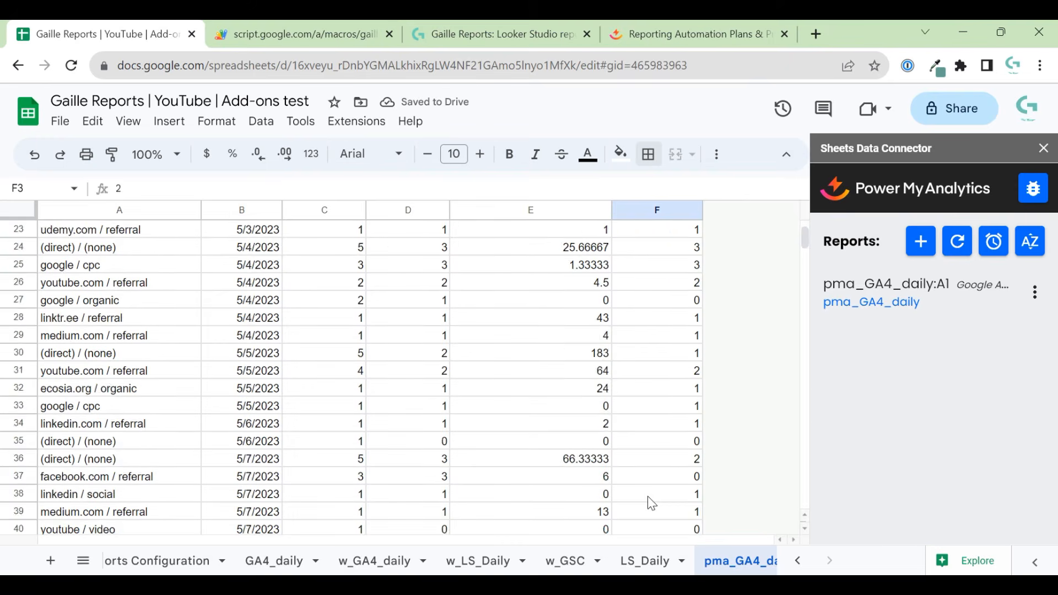
pyautogui.scroll(5, 647, 497)
pyautogui.scroll(3, 642, 557)
pyautogui.scroll(-3, 686, 554)
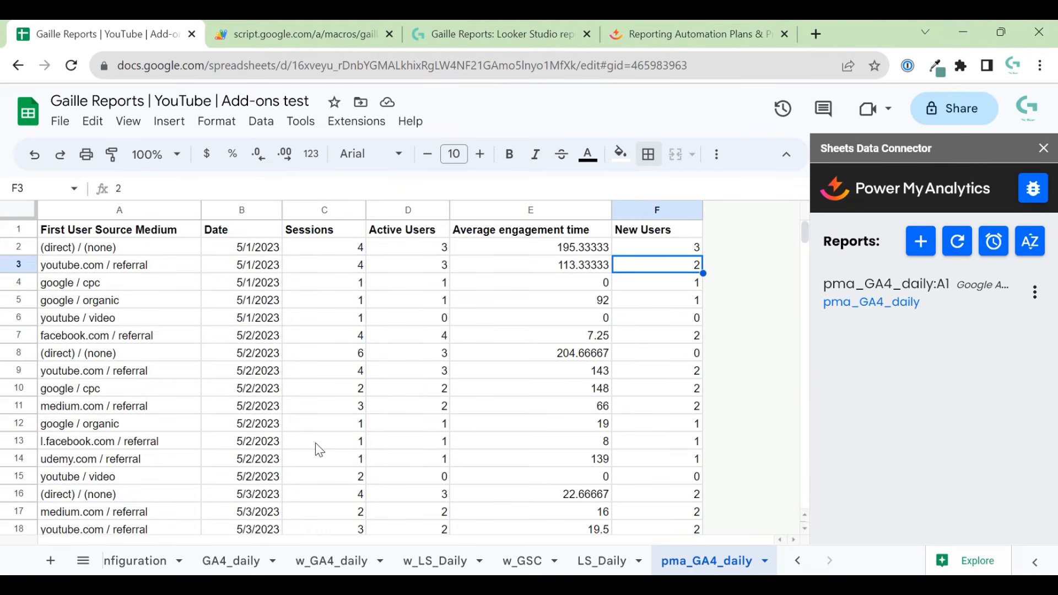
pyautogui.scroll(-8, 273, 470)
pyautogui.scroll(8, 276, 469)
pyautogui.scroll(3, 123, 566)
# Step: Add a new sheet and name it LS_PMA_GA4
pyautogui.click(50, 565)
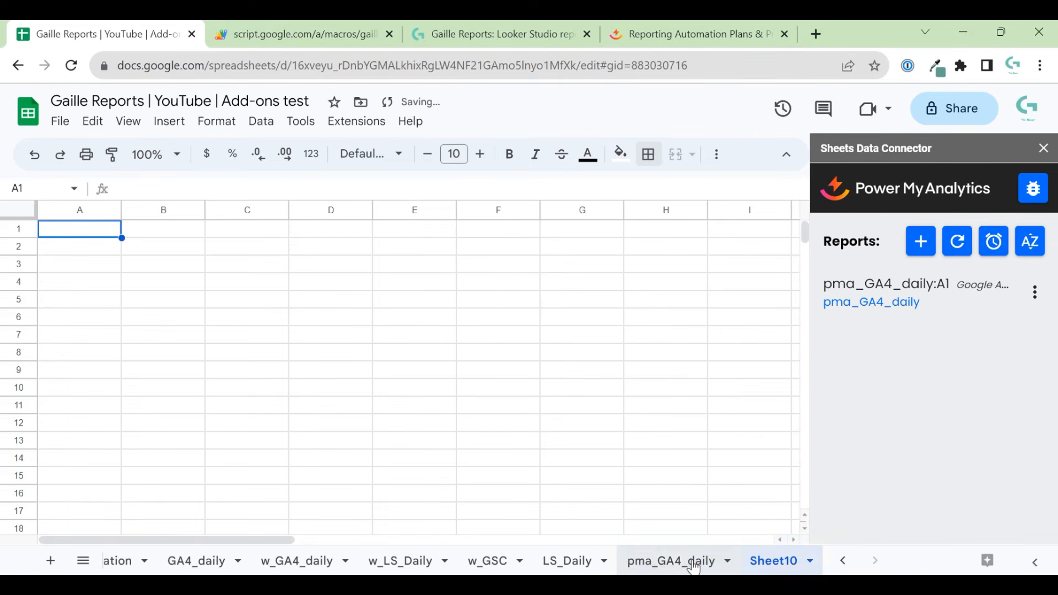
pyautogui.doubleClick(770, 562)
pyautogui.write('LS')
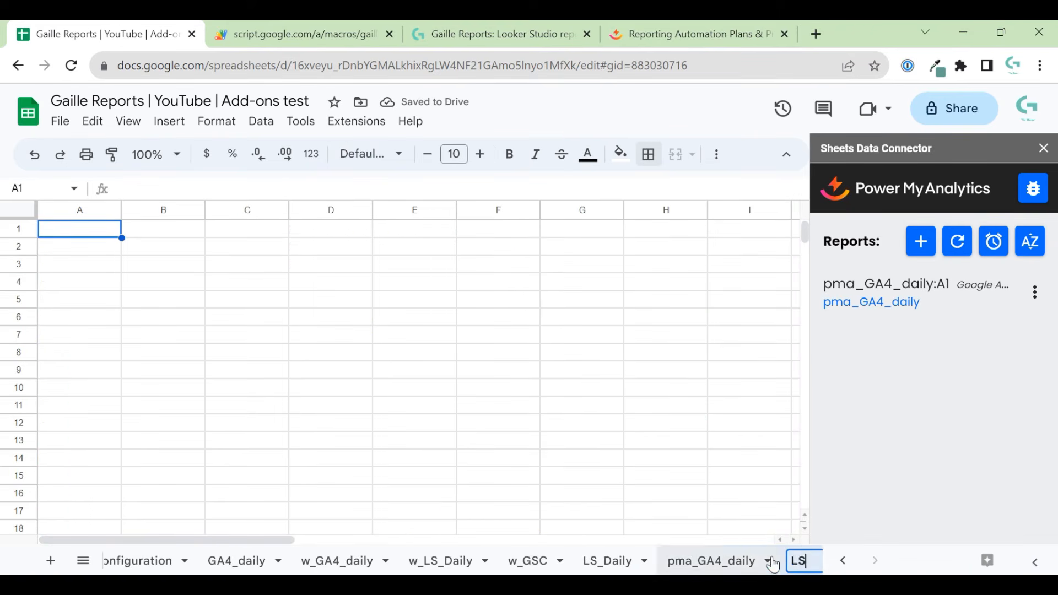
pyautogui.write('_PMA')
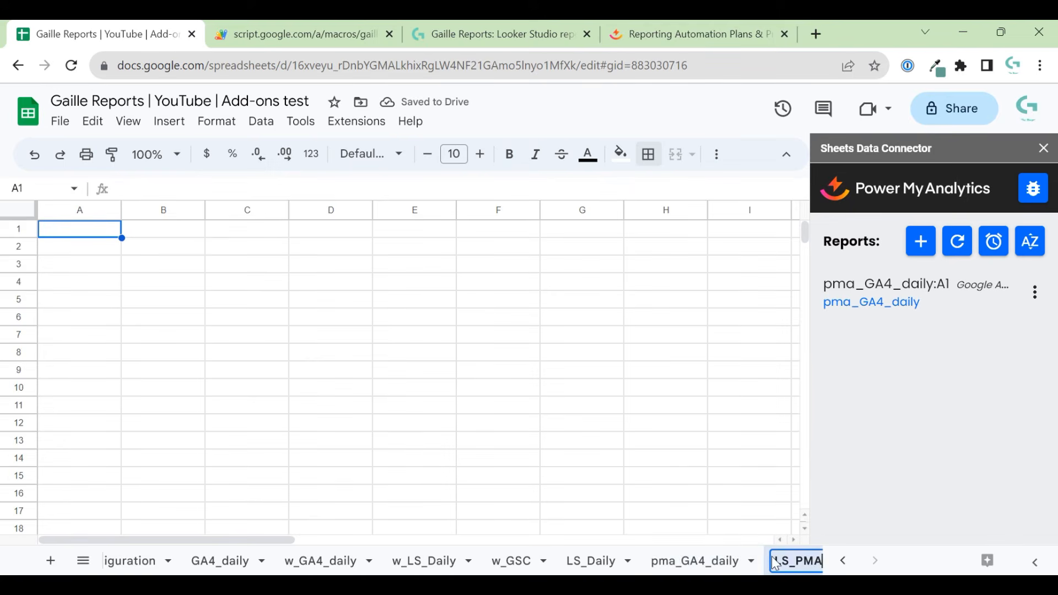
pyautogui.write('_GA4')
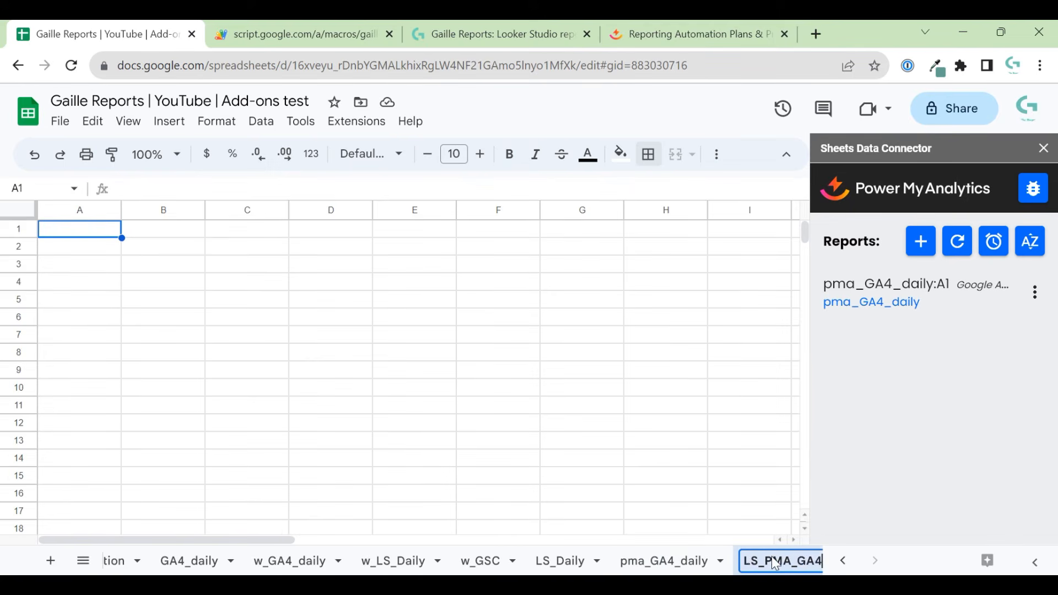
pyautogui.press('Return')
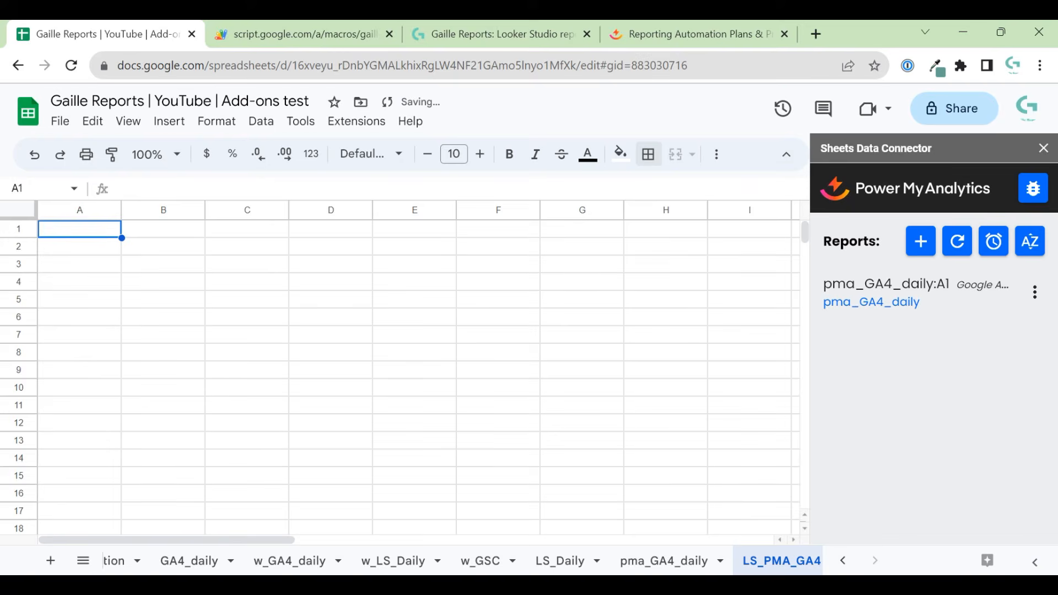
# Step: Copy the Date header from pma_GA4_daily into cell A1 of the LS_PMA_GA4 sheet
pyautogui.click(663, 560)
pyautogui.click(790, 562)
pyautogui.click(677, 562)
pyautogui.click(237, 230)
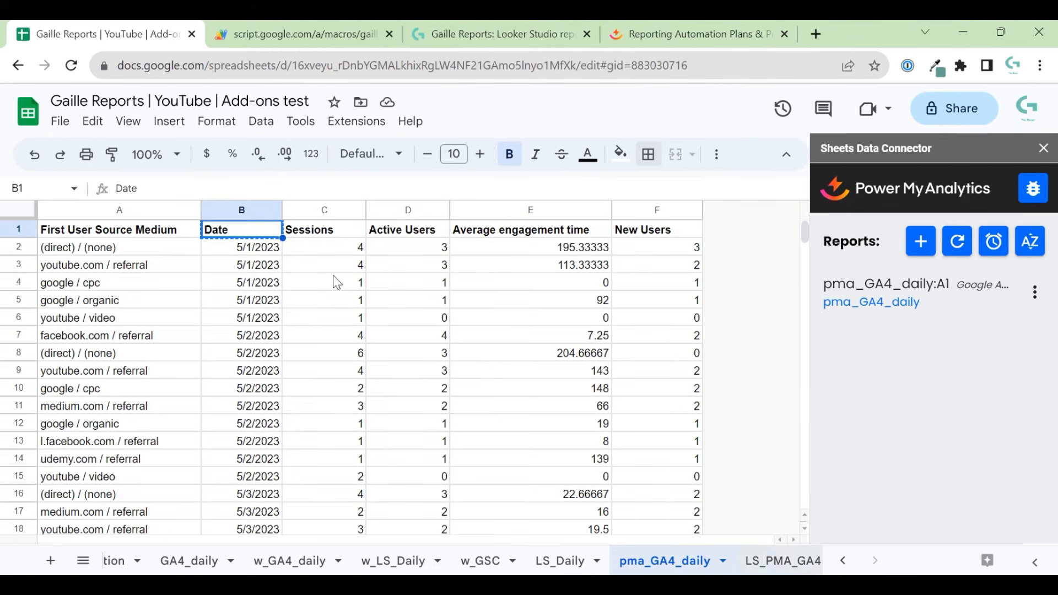
pyautogui.hotkey('ctrl', 'shift', 'pagedown')
pyautogui.write('Date')
# Step: Copy the First User Source Medium header from pma_GA4_daily into B1 of LS_PMA_GA4 and widen column B to fit it
pyautogui.click(647, 562)
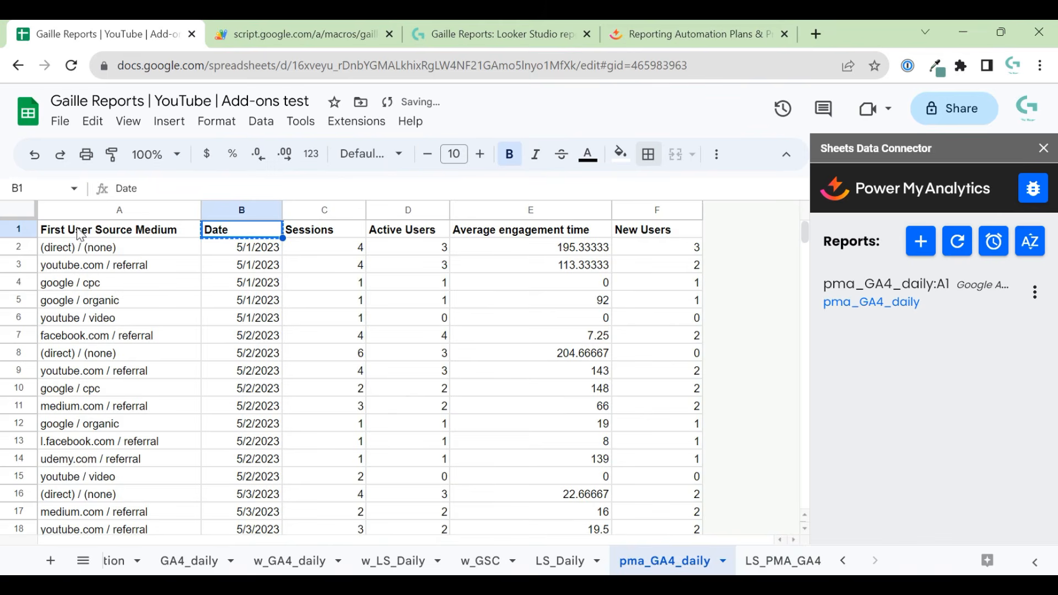
pyautogui.click(79, 229)
pyautogui.click(783, 561)
pyautogui.click(171, 235)
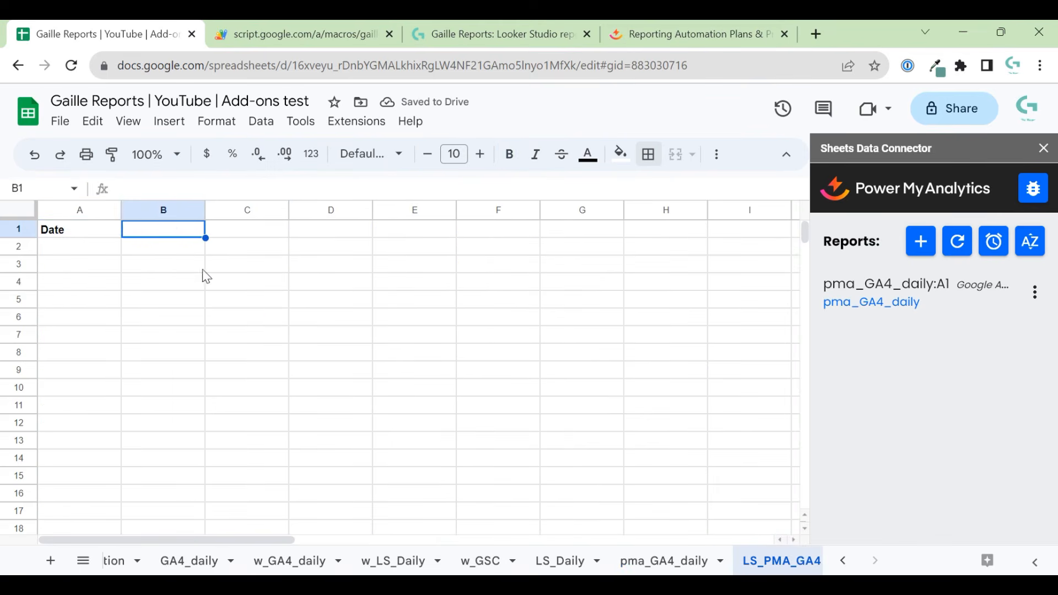
pyautogui.write('First User Source Medium')
pyautogui.click(398, 303)
pyautogui.moveTo(204, 207); pyautogui.dragTo(261, 208)
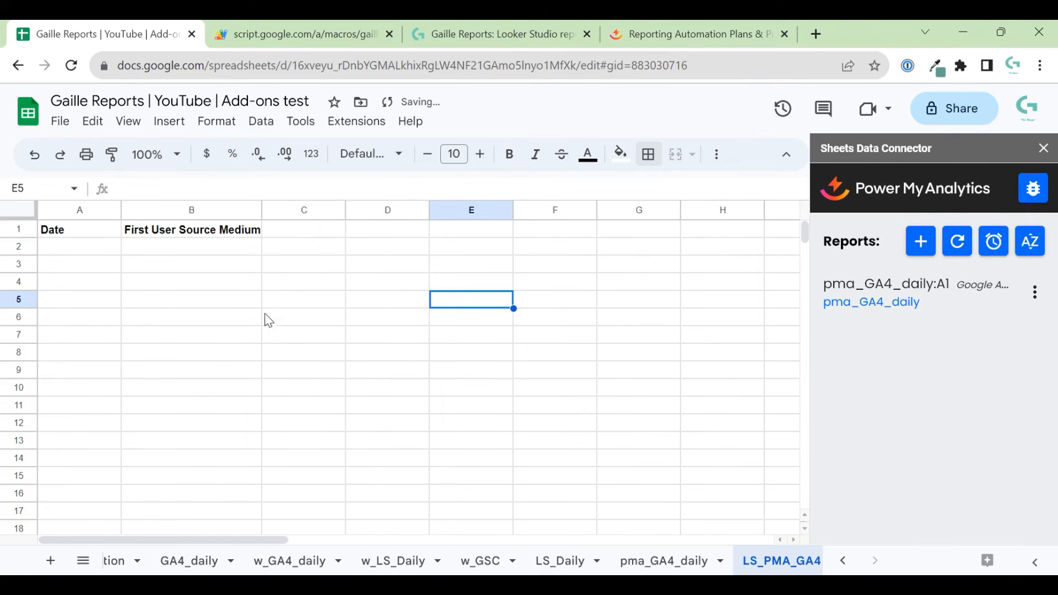
pyautogui.moveTo(255, 300); pyautogui.dragTo(247, 337)
# Step: Enter the array formula ={pma_GA4_daily!B2:B} in A2 of LS_PMA_GA4 to pull in the dates
pyautogui.click(90, 251)
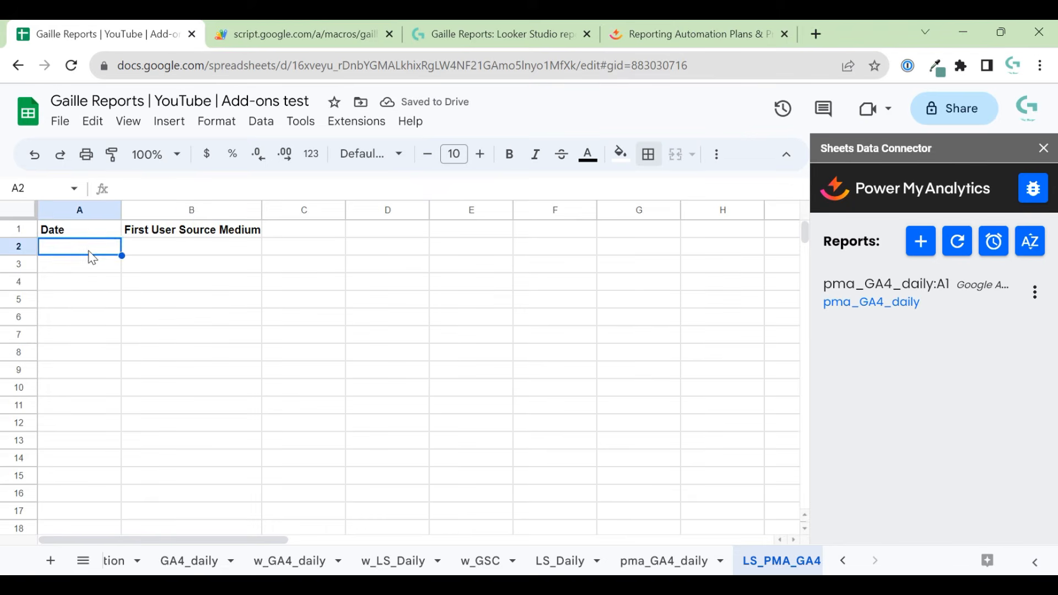
pyautogui.write('=[')
pyautogui.press('BackSpace')
pyautogui.write('{')
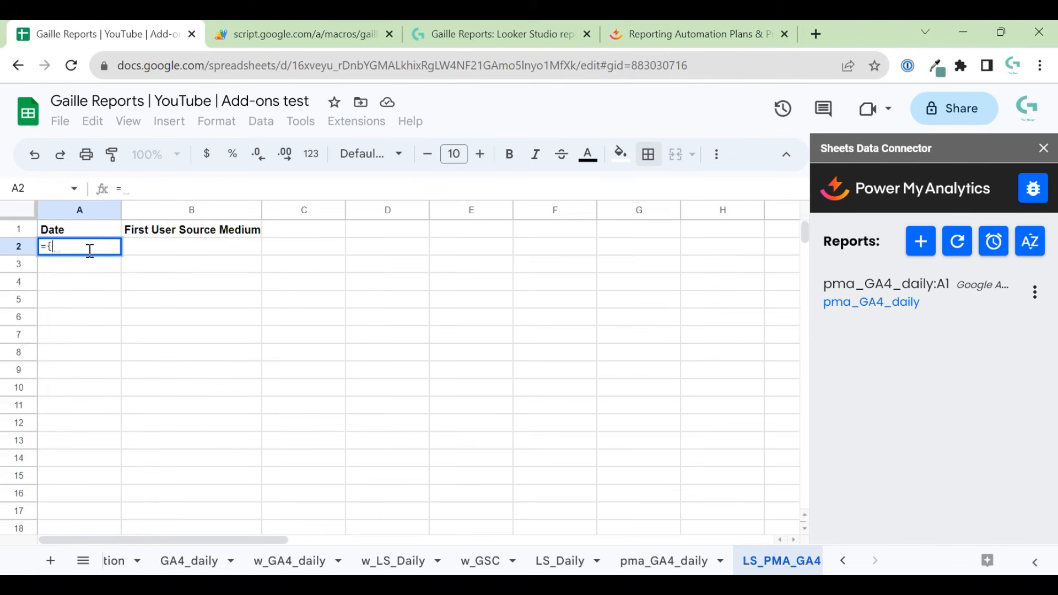
pyautogui.click(664, 561)
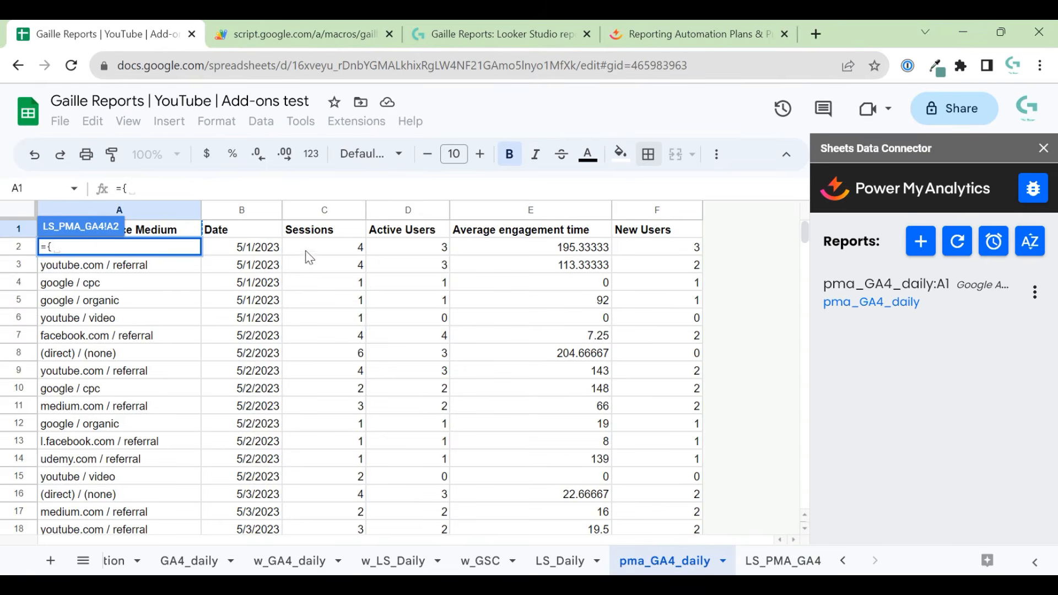
pyautogui.click(242, 210)
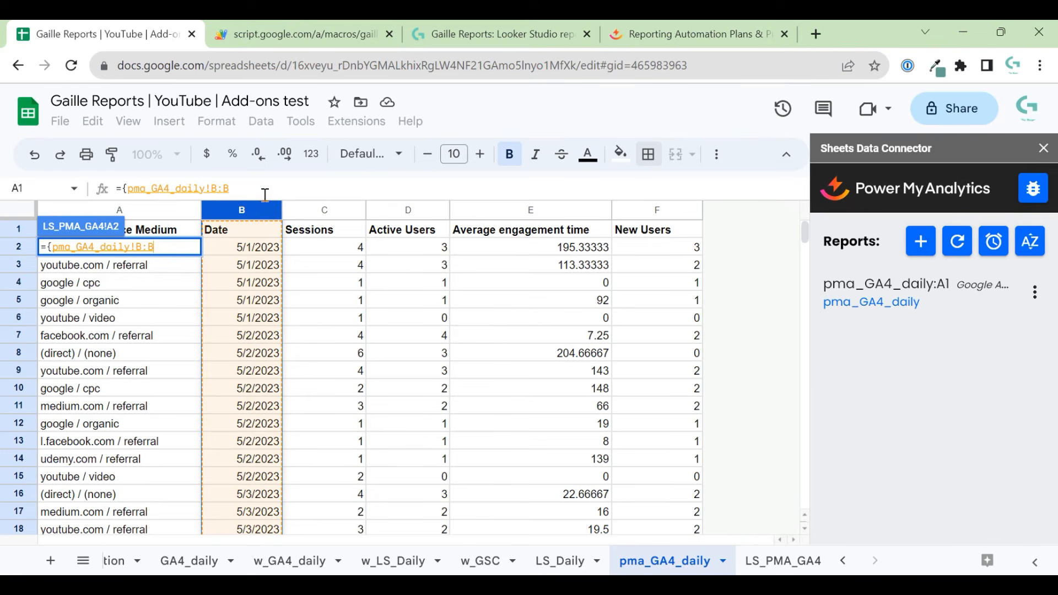
pyautogui.click(215, 184)
pyautogui.write('2:B')
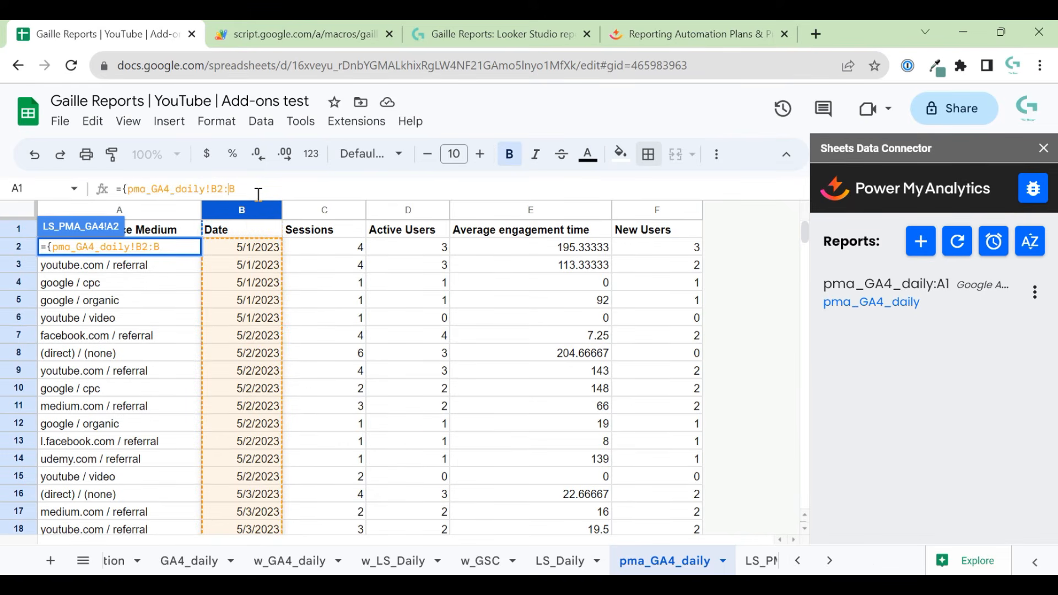
pyautogui.write('}')
pyautogui.press('Return')
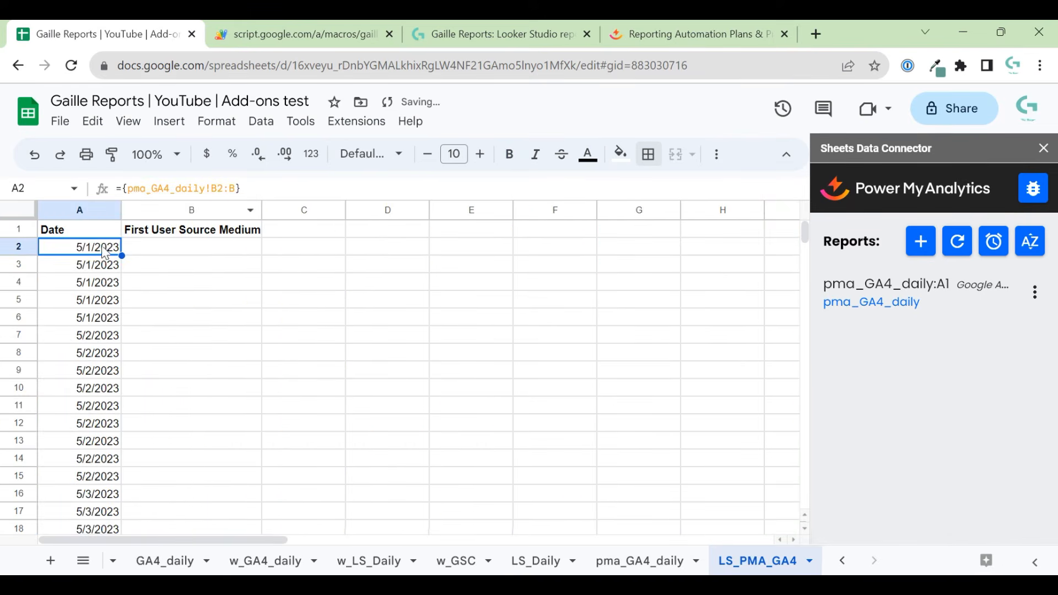
# Step: Copy the A2 formula to B2, change its reference to pma_GA4_daily!A2:A, and widen column B slightly
pyautogui.hotkey('ctrl', 'c')
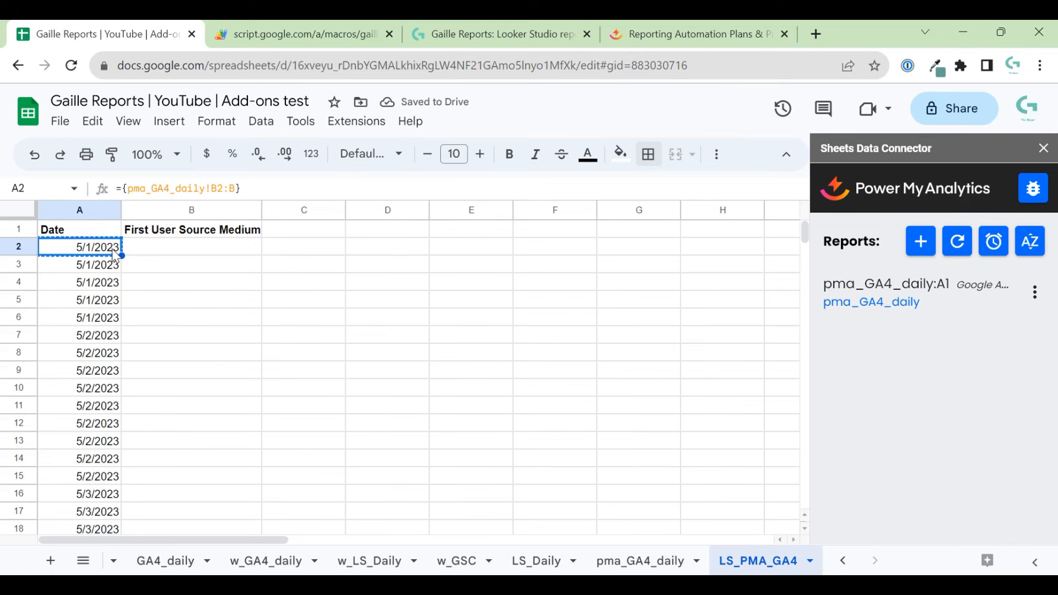
pyautogui.click(128, 243)
pyautogui.hotkey('ctrl', 'v')
pyautogui.click(218, 187)
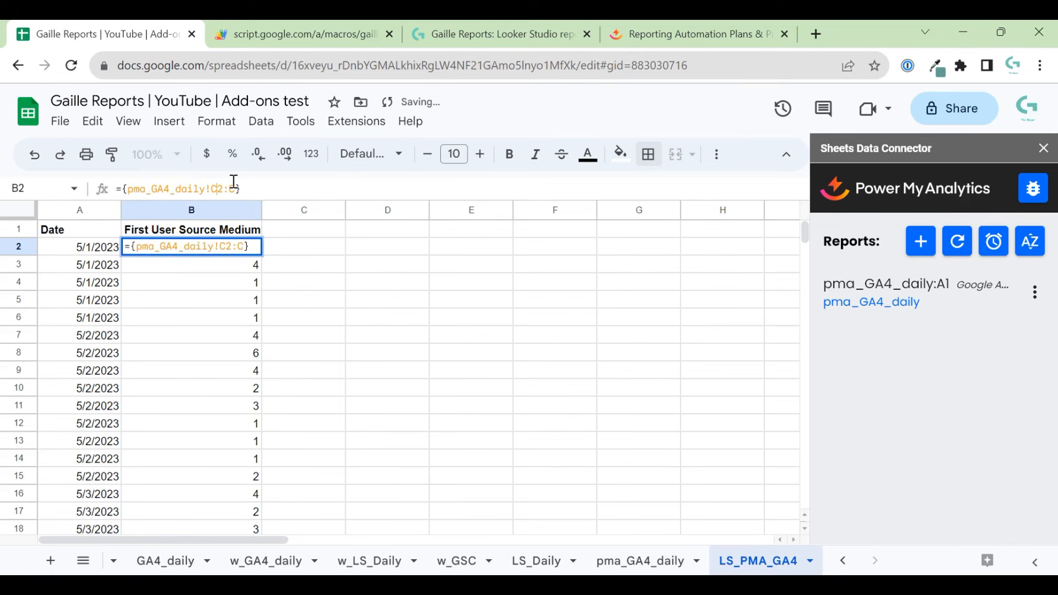
pyautogui.press('BackSpace')
pyautogui.write('A')
pyautogui.press('Right')
pyautogui.press('Return')
pyautogui.moveTo(261, 211); pyautogui.dragTo(273, 210)
# Step: Copy the Active Users header from pma_GA4_daily into cell C1 of LS_PMA_GA4
pyautogui.click(311, 232)
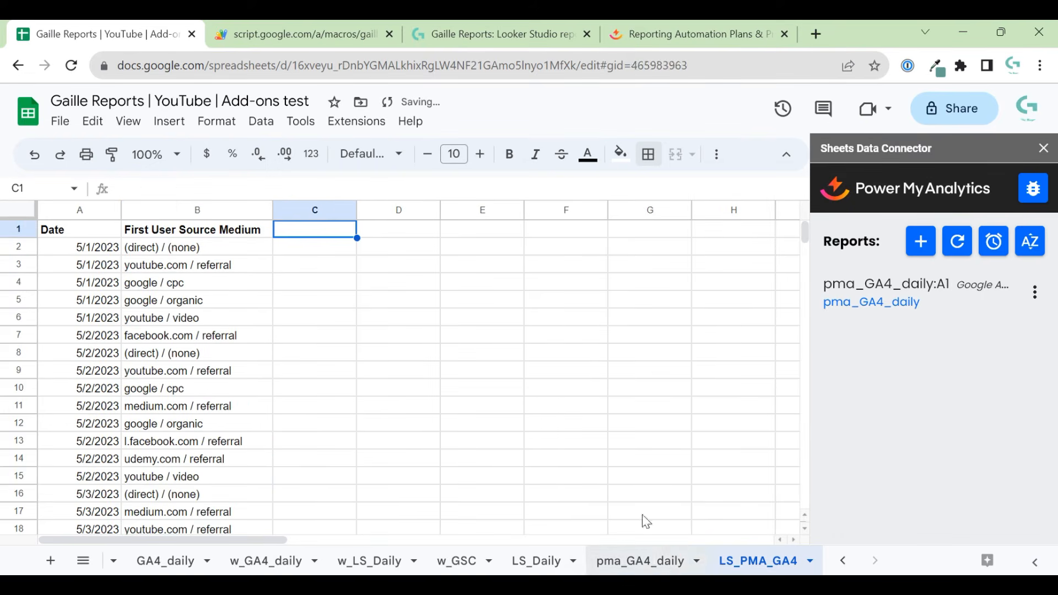
pyautogui.click(655, 561)
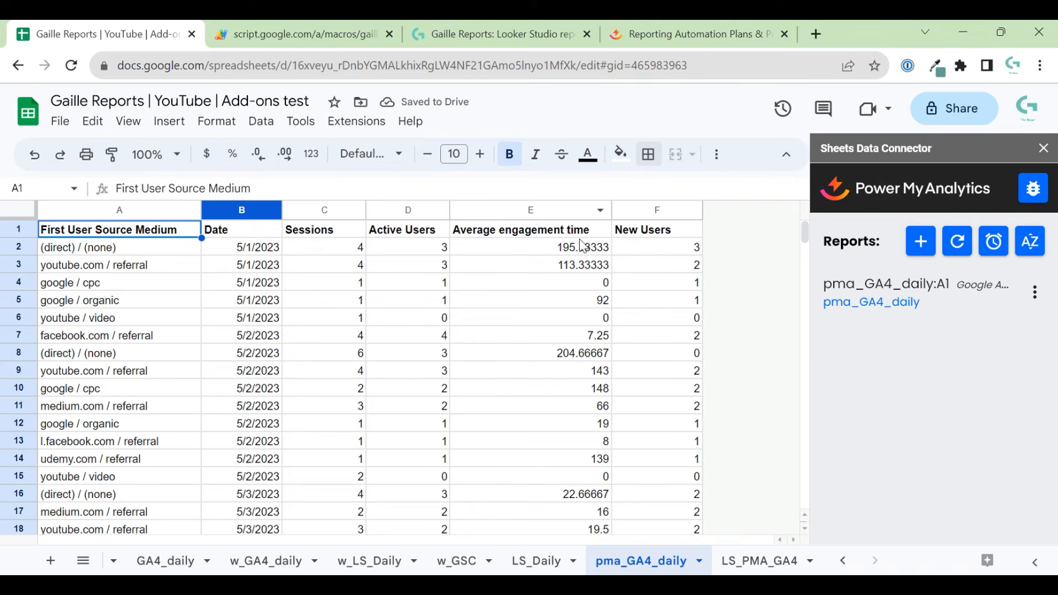
pyautogui.click(644, 226)
pyautogui.click(412, 242)
pyautogui.click(409, 230)
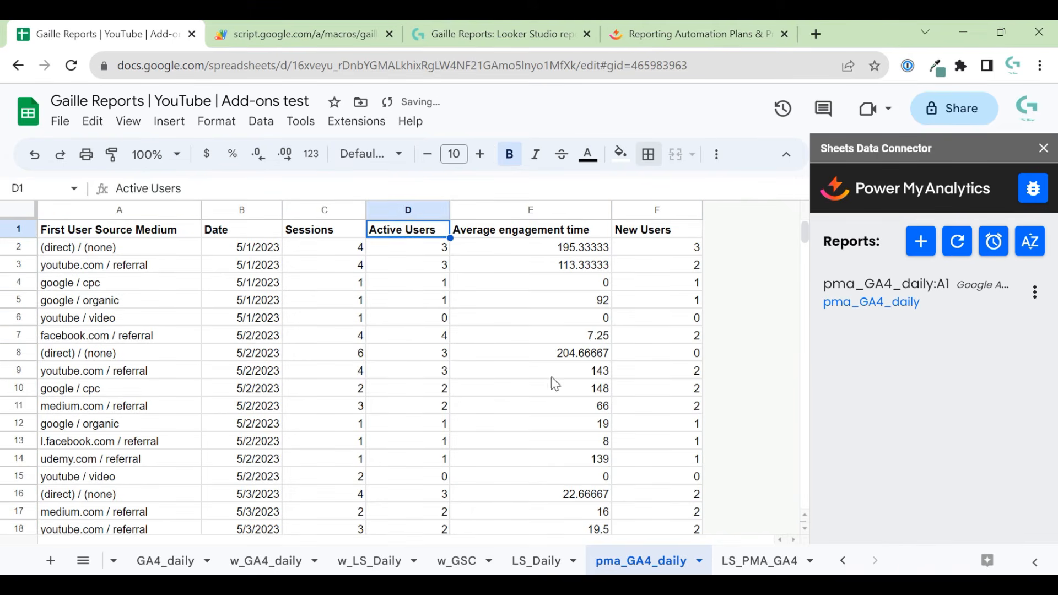
pyautogui.click(759, 561)
pyautogui.hotkey('ctrl', 'v')
# Step: Copy the A2 formula to C2 and check its D2:D reference against the Active Users column in pma_GA4_daily
pyautogui.click(211, 251)
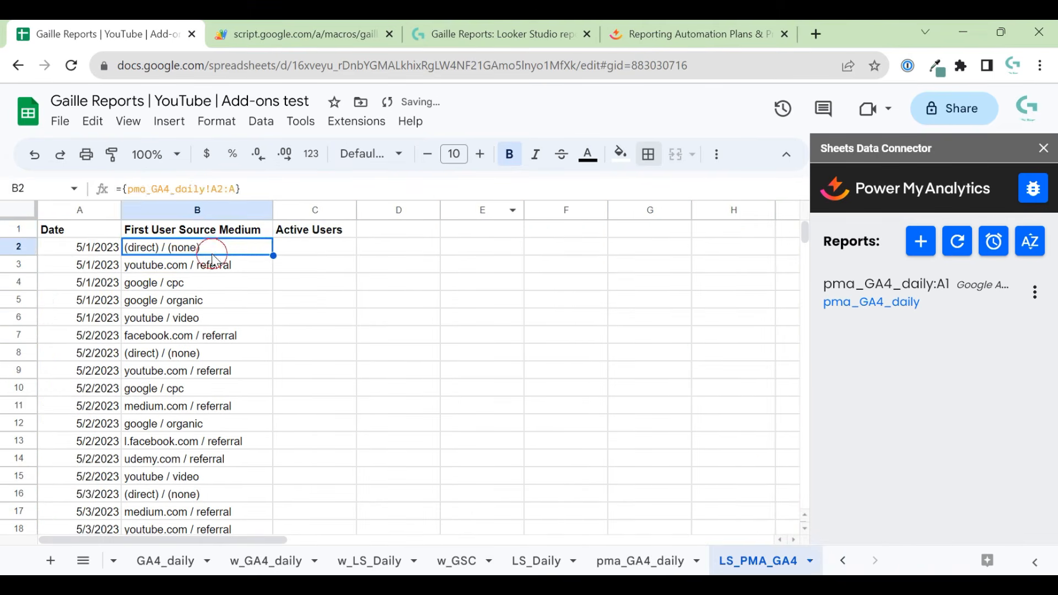
pyautogui.click(97, 250)
pyautogui.hotkey('ctrl', 'c')
pyautogui.click(308, 249)
pyautogui.hotkey('ctrl', 'v')
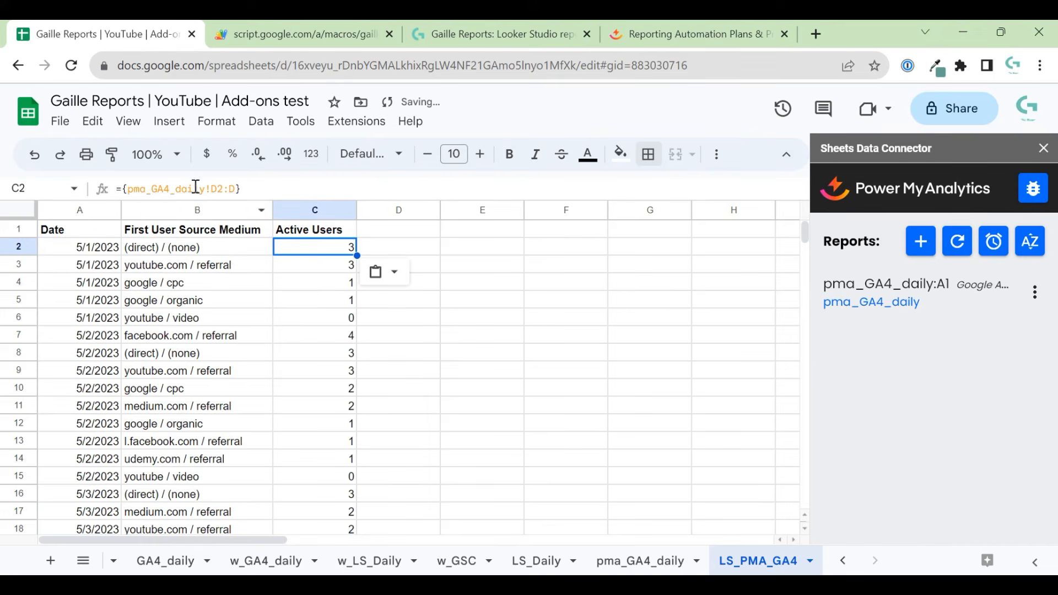
pyautogui.click(641, 560)
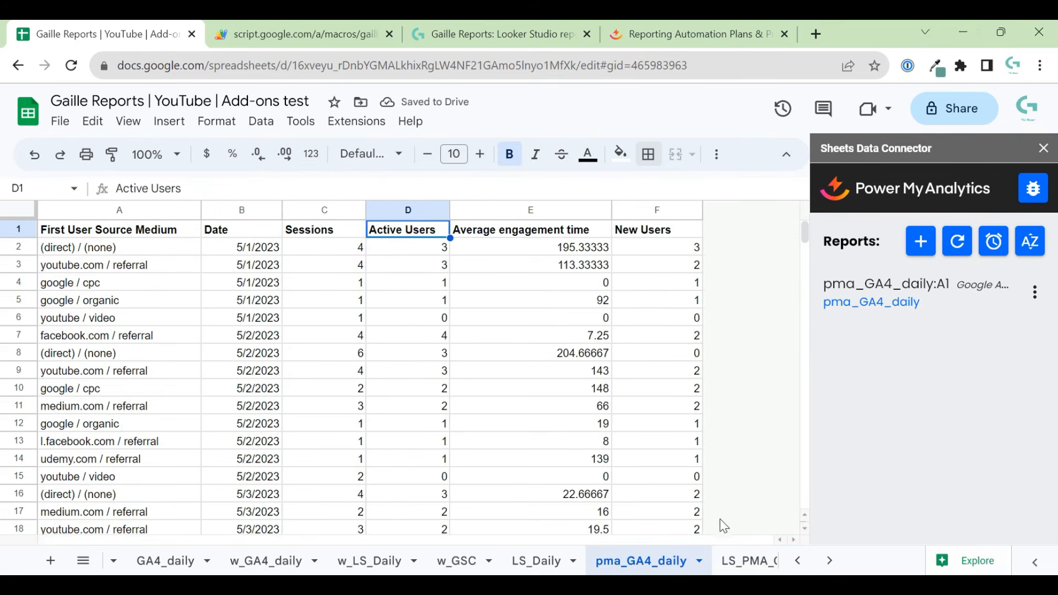
pyautogui.click(727, 560)
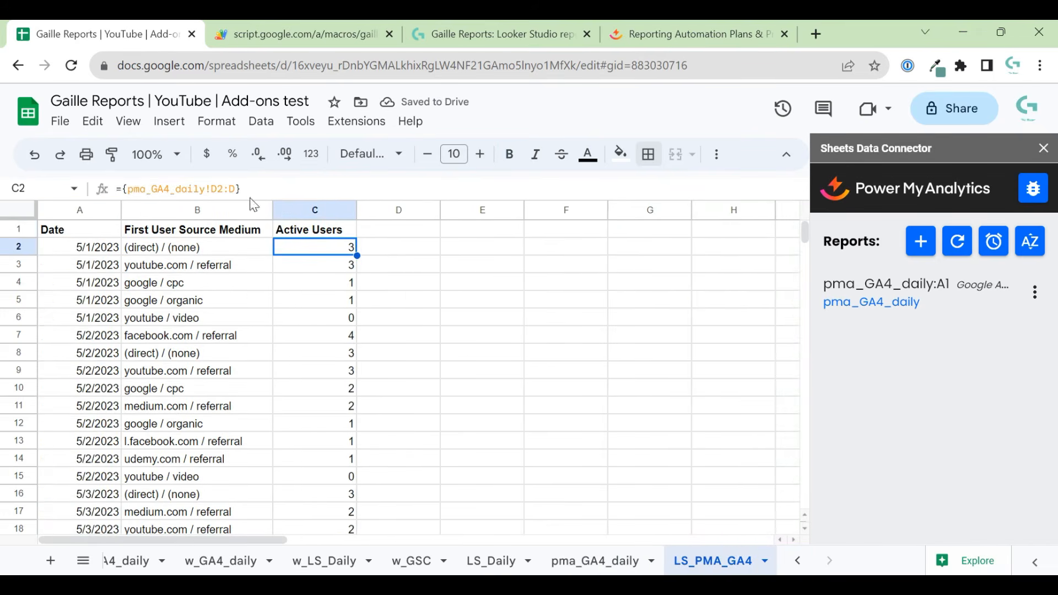
# Step: Copy the New Users header from pma_GA4_daily into cell D1 of LS_PMA_GA4
pyautogui.click(330, 230)
pyautogui.click(598, 560)
pyautogui.click(657, 228)
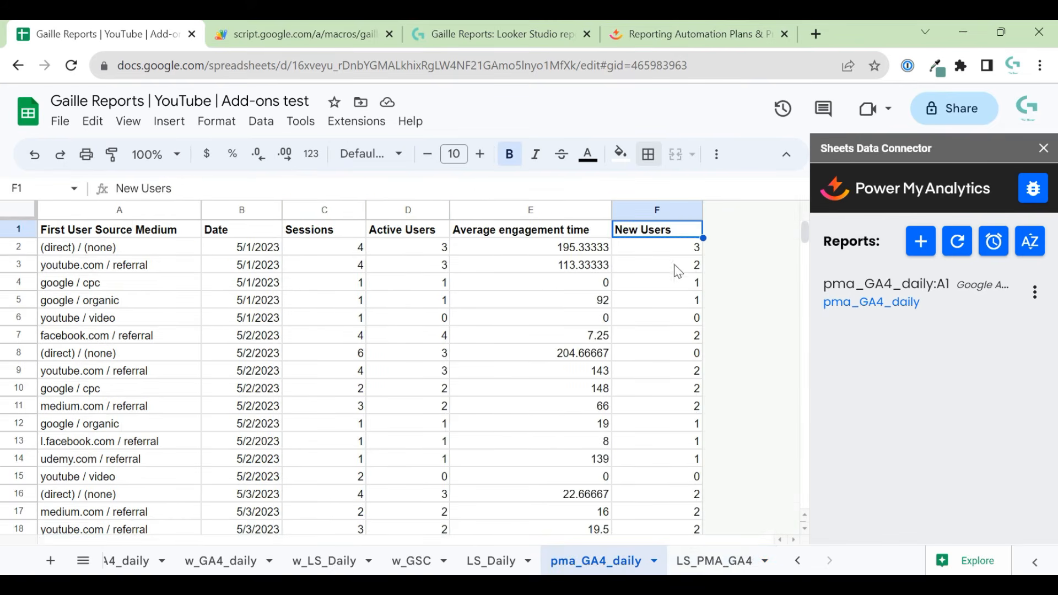
pyautogui.click(719, 560)
pyautogui.click(398, 229)
pyautogui.hotkey('ctrl', 'v')
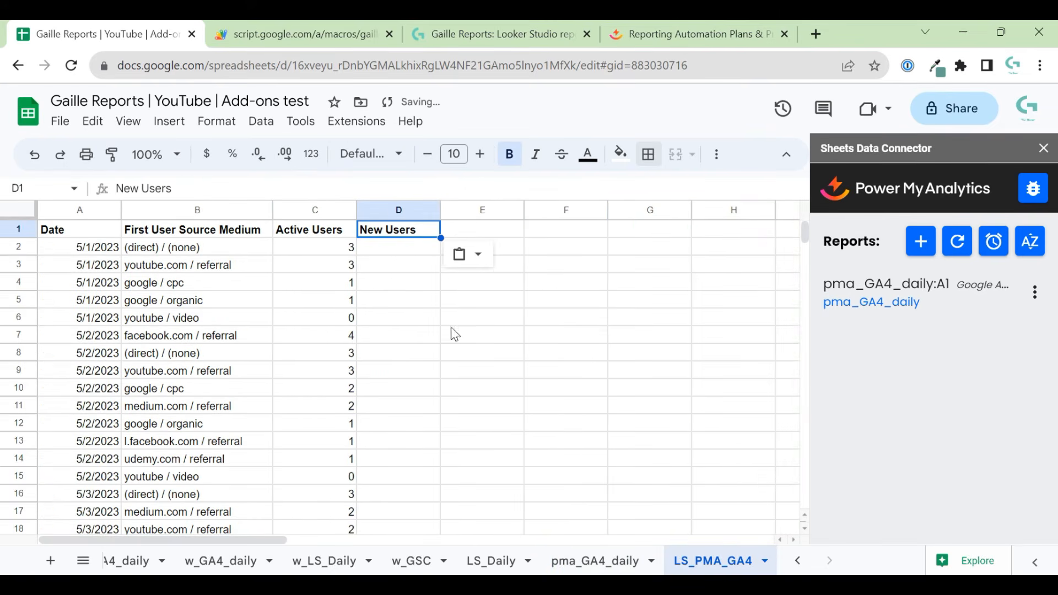
# Step: Copy the C2 formula to D2 and change its reference to pma_GA4_daily!F2:F for the New Users data
pyautogui.click(319, 247)
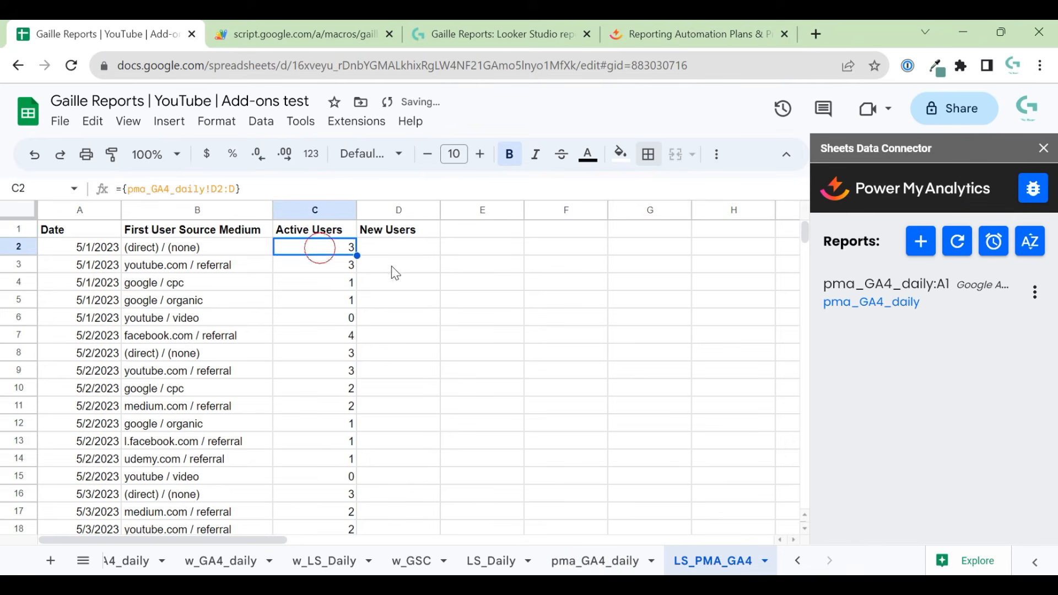
pyautogui.click(414, 246)
pyautogui.hotkey('ctrl', 'v')
pyautogui.click(593, 561)
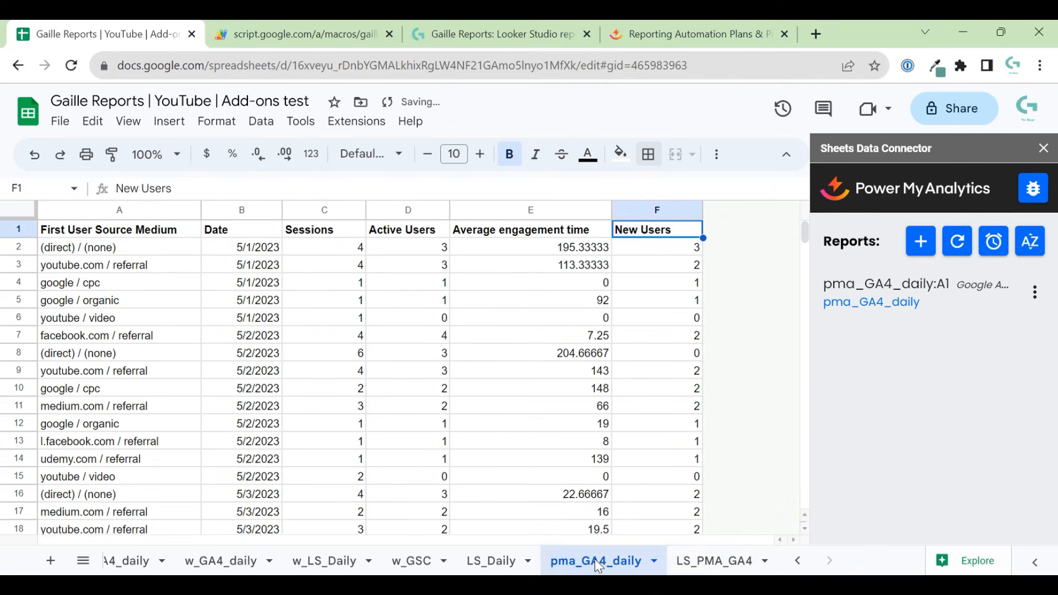
pyautogui.click(699, 560)
pyautogui.click(218, 191)
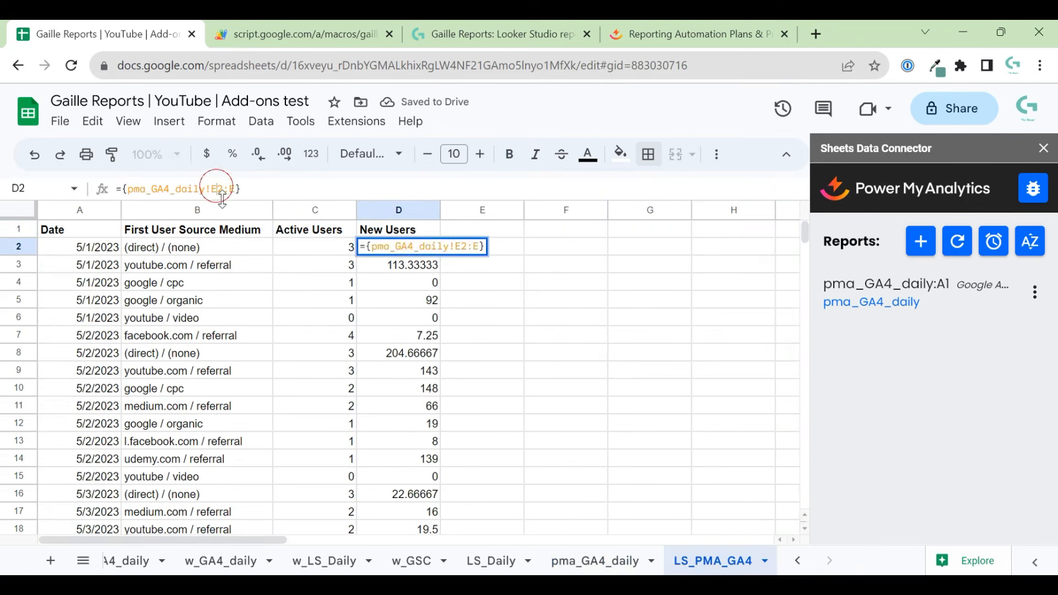
pyautogui.press('BackSpace')
pyautogui.write('F')
pyautogui.press('Right')
pyautogui.press('Right')
pyautogui.press('Right')
pyautogui.press('BackSpace')
pyautogui.press('Return')
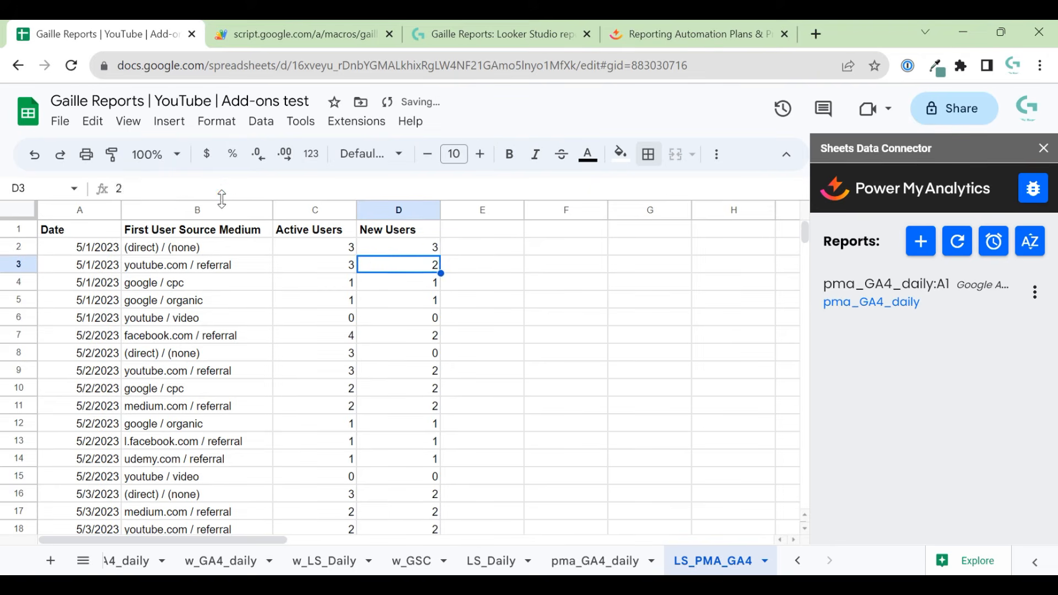
# Step: Add a bold "% of New Users" header in cell E1
pyautogui.press('Right')
pyautogui.press('Up')
pyautogui.press('Up')
pyautogui.write('% ')
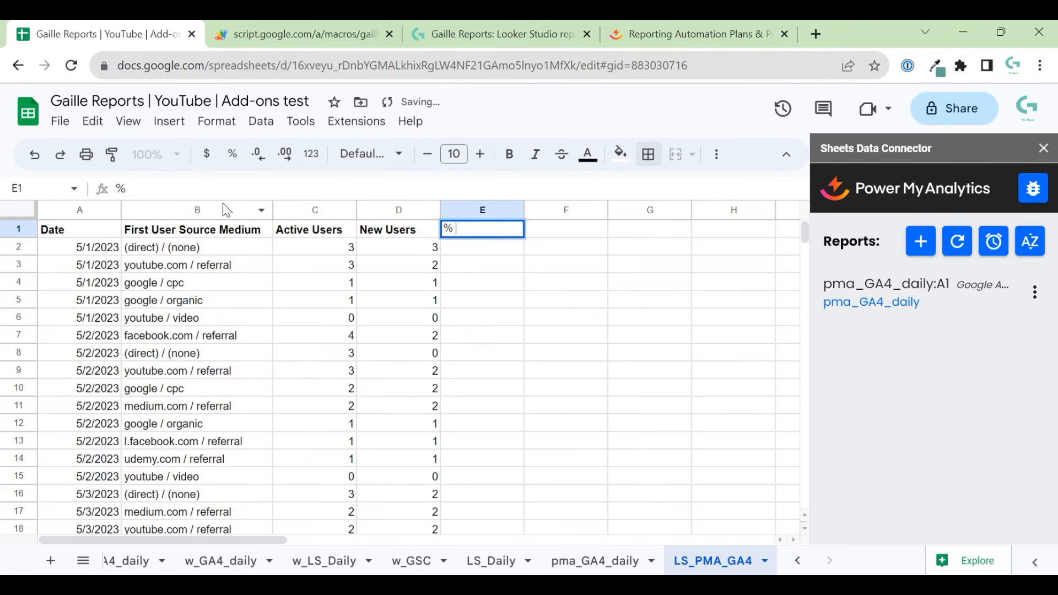
pyautogui.write('of New Users')
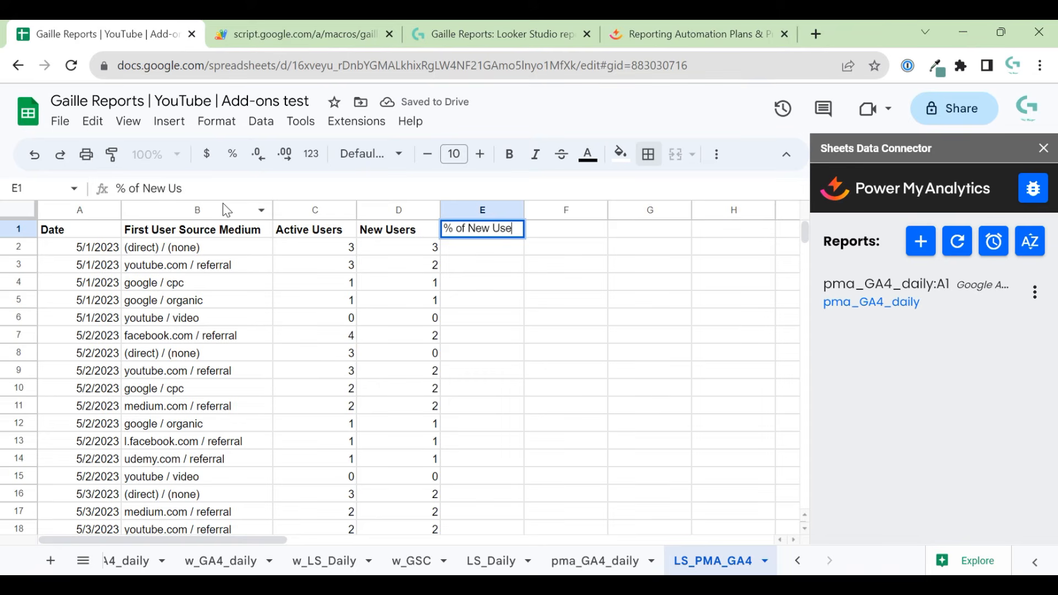
pyautogui.press('Return')
pyautogui.press('Up')
pyautogui.hotkey('ctrl', 'b')
# Step: Enter =ARRAYFORMULA(IFERROR(D2:D/C2:C)) in E2 and format column E as percent
pyautogui.press('Down')
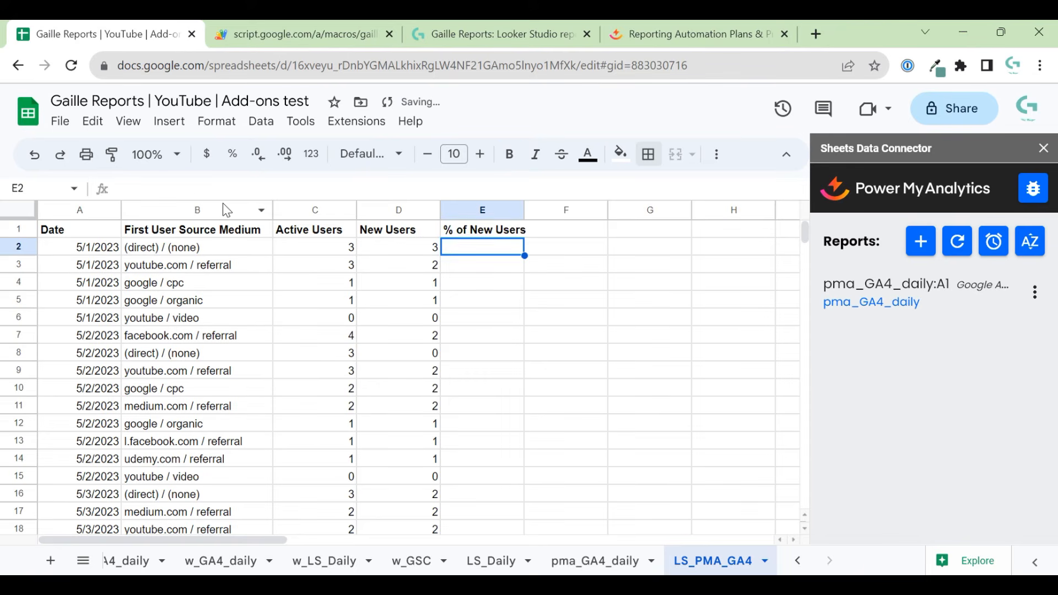
pyautogui.write('=arr')
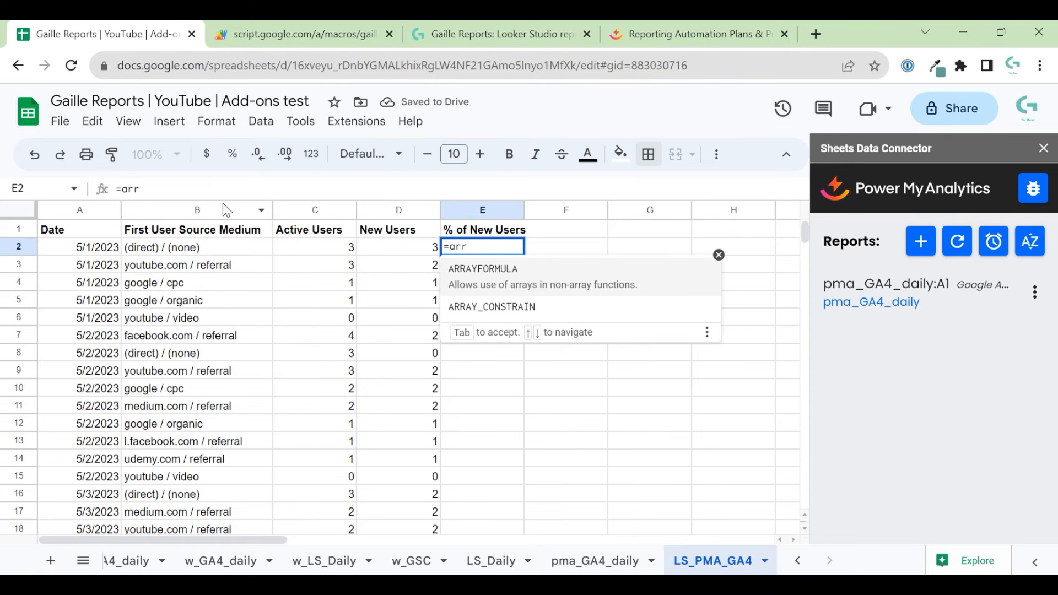
pyautogui.press('Tab')
pyautogui.write('iferror(')
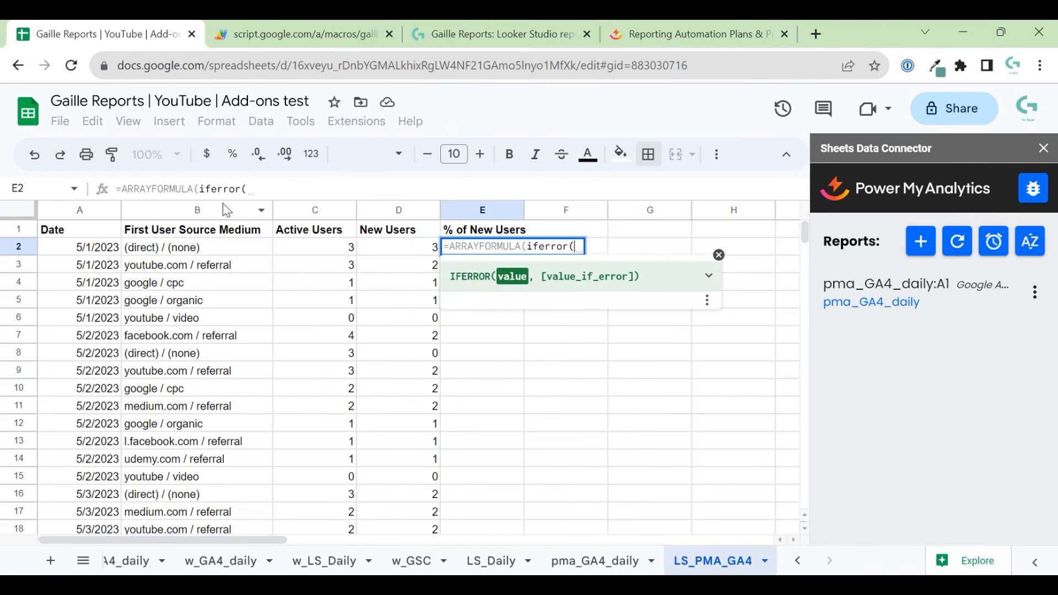
pyautogui.press('Left')
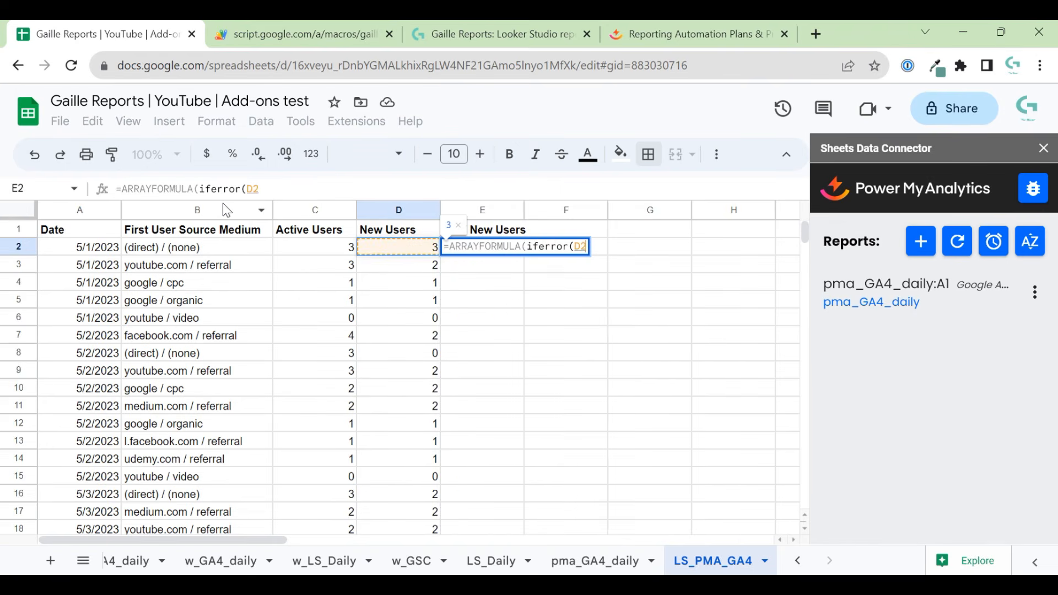
pyautogui.press('Left')
pyautogui.press('Right')
pyautogui.write('/')
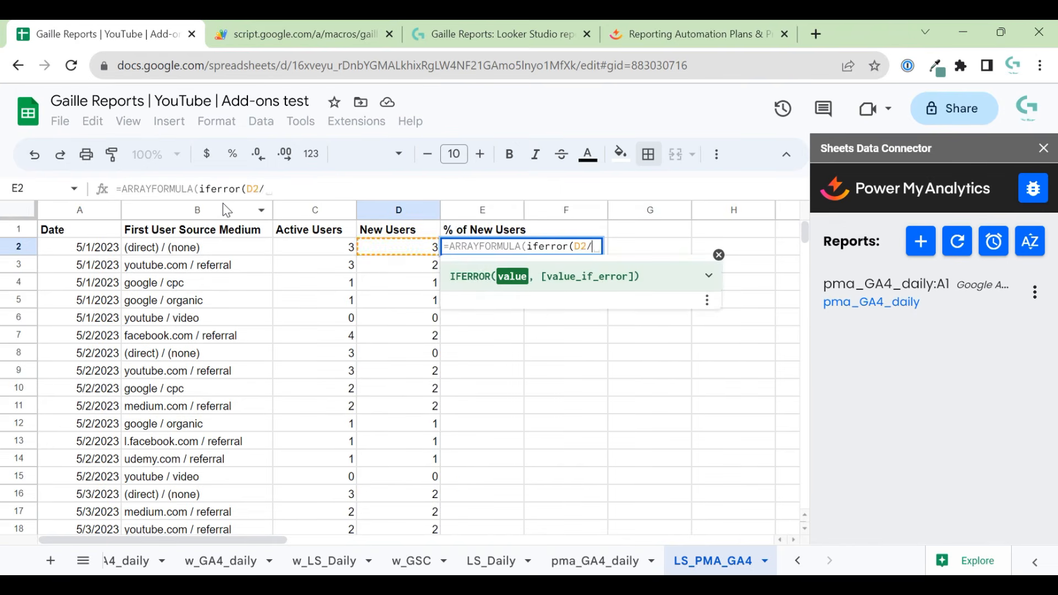
pyautogui.press('Left')
pyautogui.press('Left')
pyautogui.write(')')
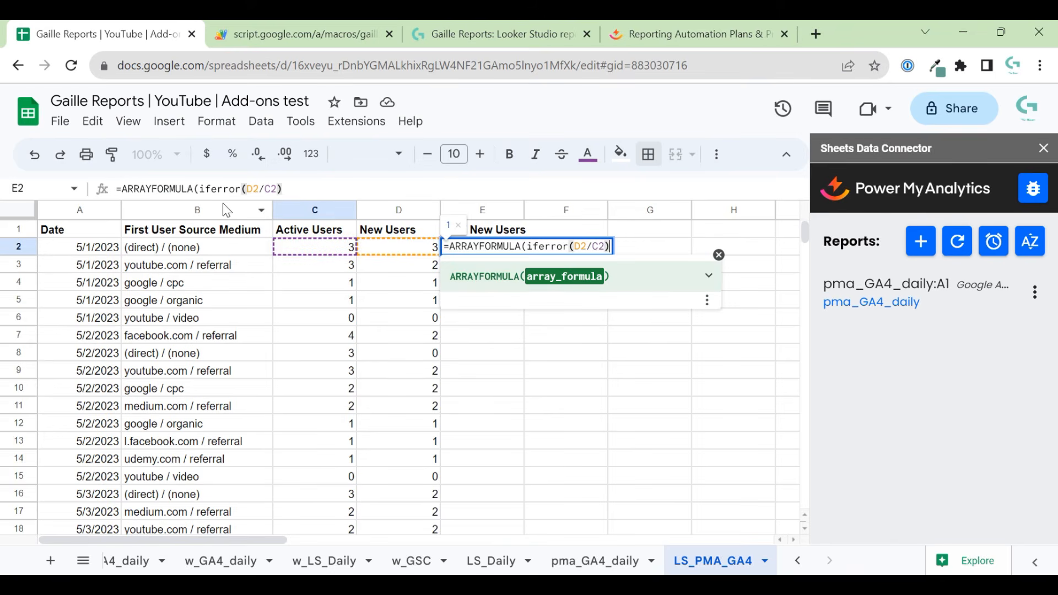
pyautogui.press('Left')
pyautogui.press('Left')
pyautogui.press('Left')
pyautogui.press('Left')
pyautogui.write(':D')
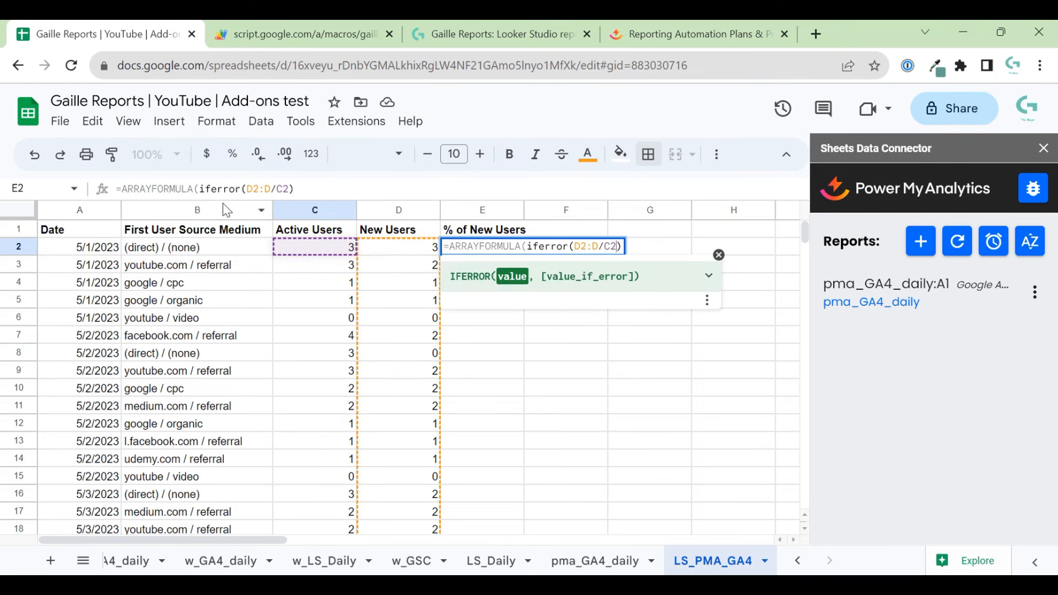
pyautogui.press('Right')
pyautogui.press('Right')
pyautogui.press('Right')
pyautogui.write(':C')
pyautogui.press('Return')
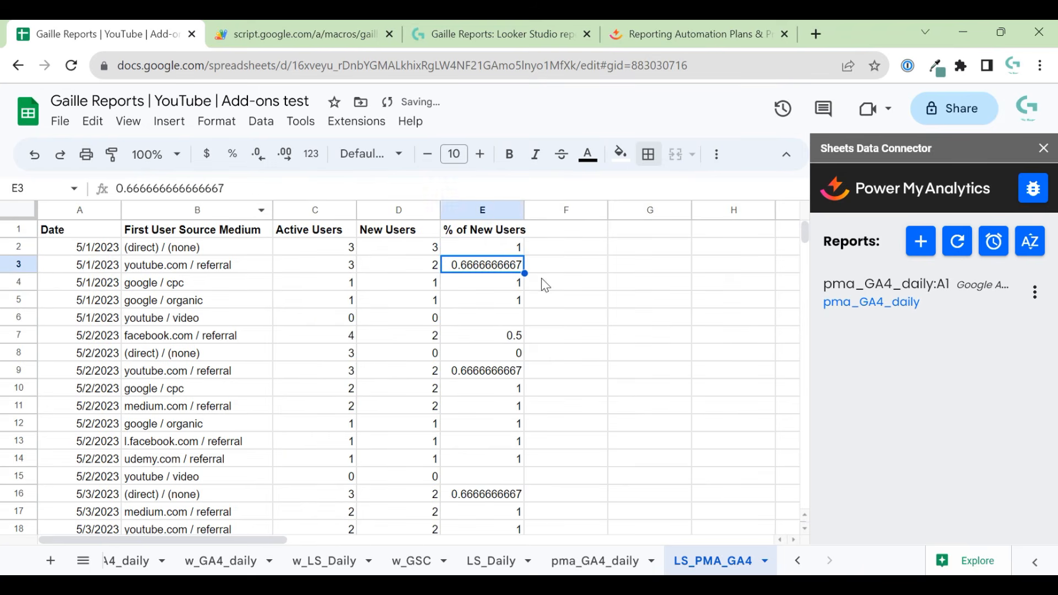
pyautogui.click(467, 209)
pyautogui.click(232, 154)
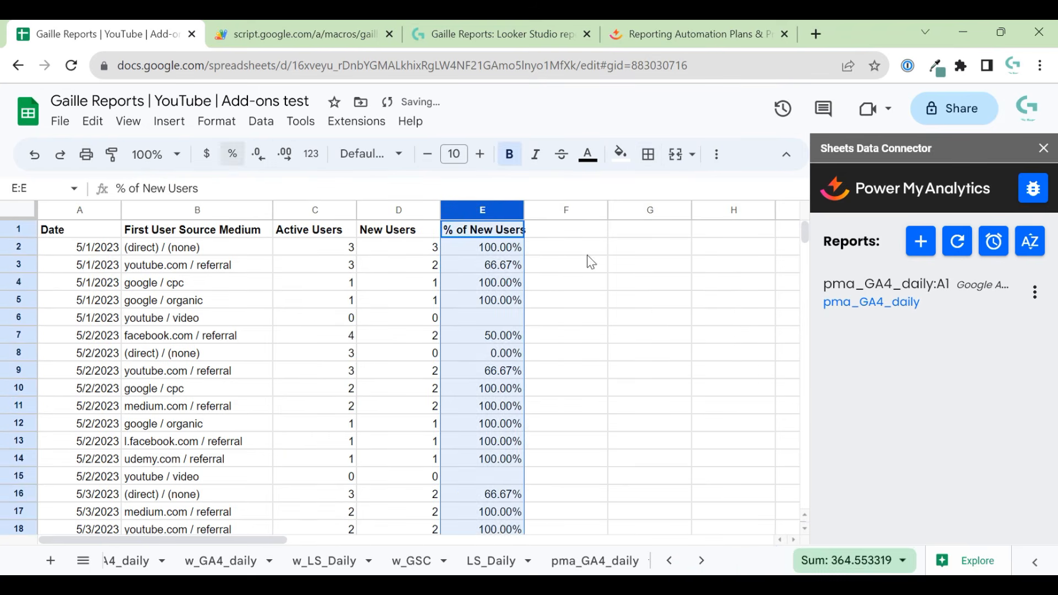
# Step: Widen column E of LS_PMA_GA4 so that its "% of New Users" header fits
pyautogui.click(625, 265)
pyautogui.moveTo(524, 209); pyautogui.dragTo(547, 210)
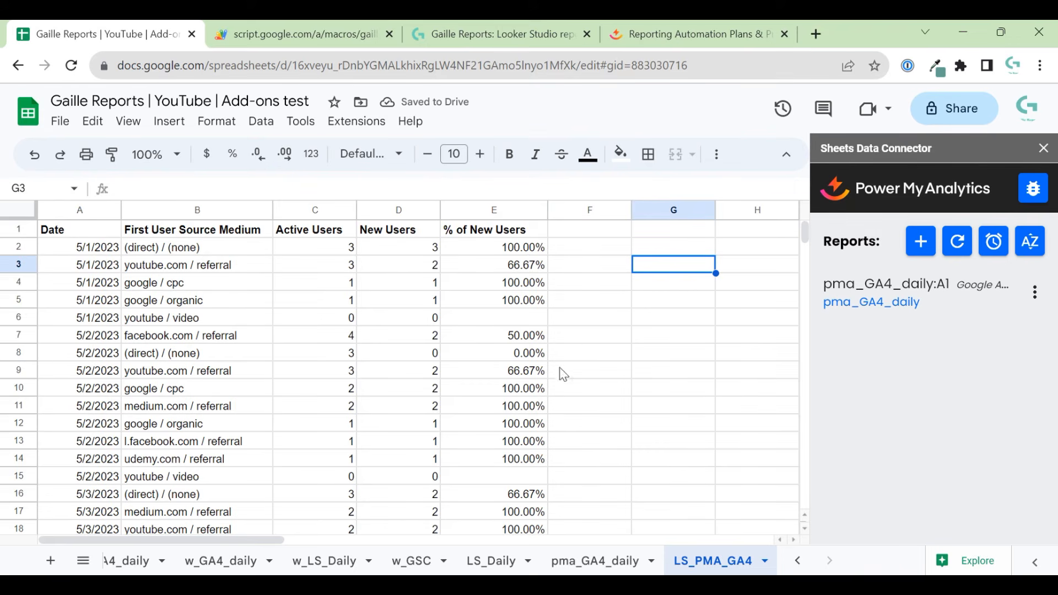
# Step: Check the source data on the pma_GA4_daily sheet and return to LS_PMA_GA4
pyautogui.click(598, 563)
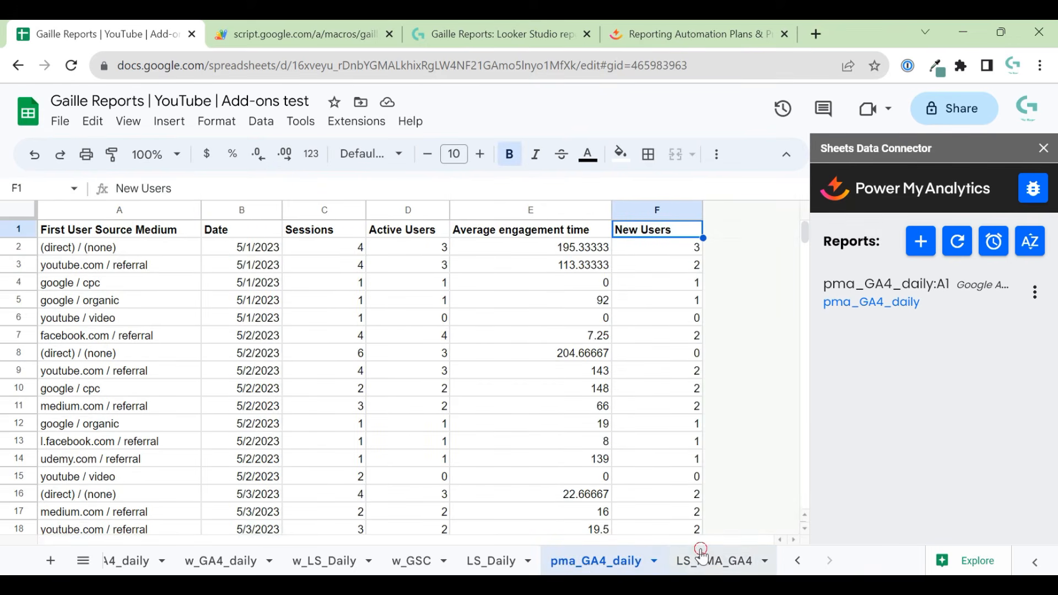
pyautogui.click(700, 556)
pyautogui.click(628, 303)
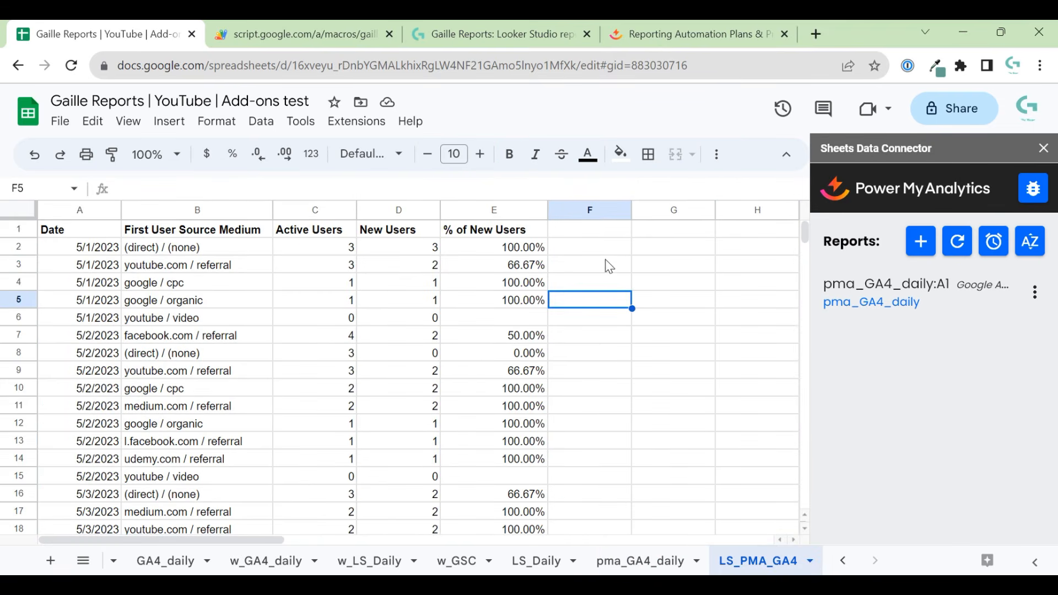
pyautogui.click(615, 234)
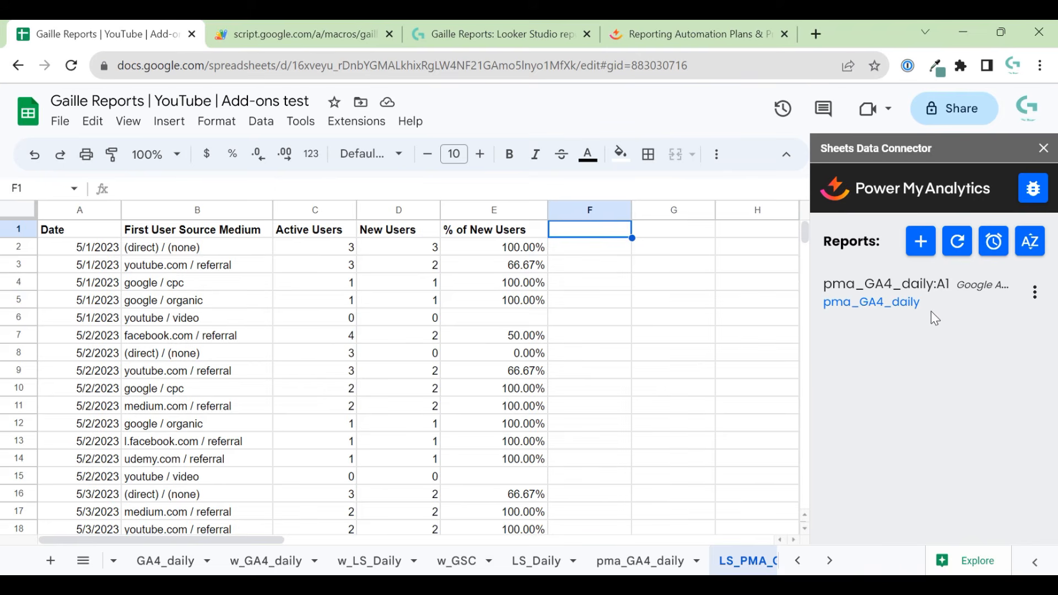
# Step: View the add-on's options for creating a report from a template, and close them without choosing one
pyautogui.click(911, 256)
pyautogui.click(925, 273)
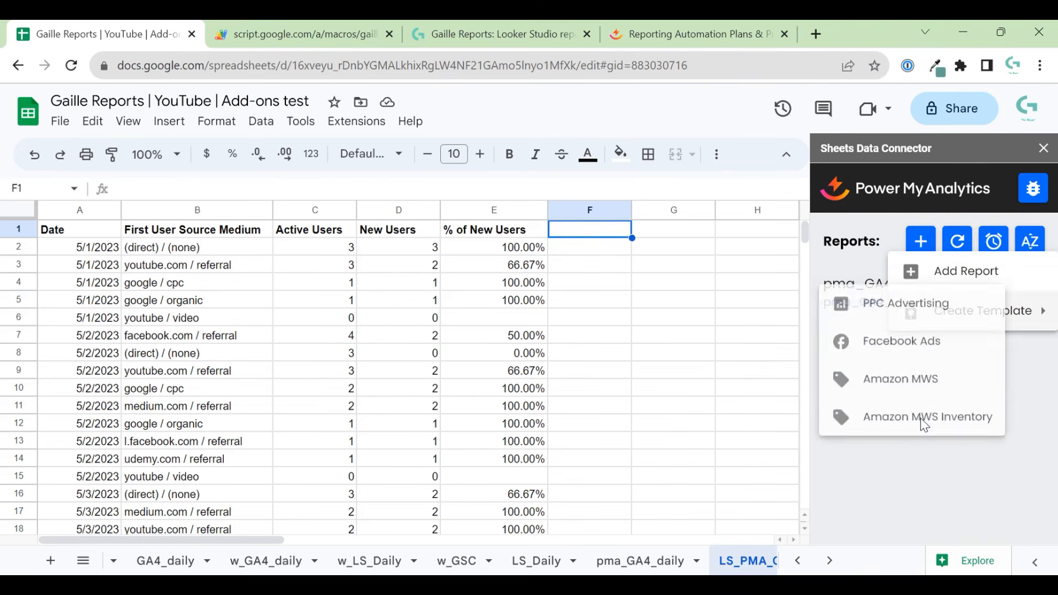
pyautogui.click(1031, 441)
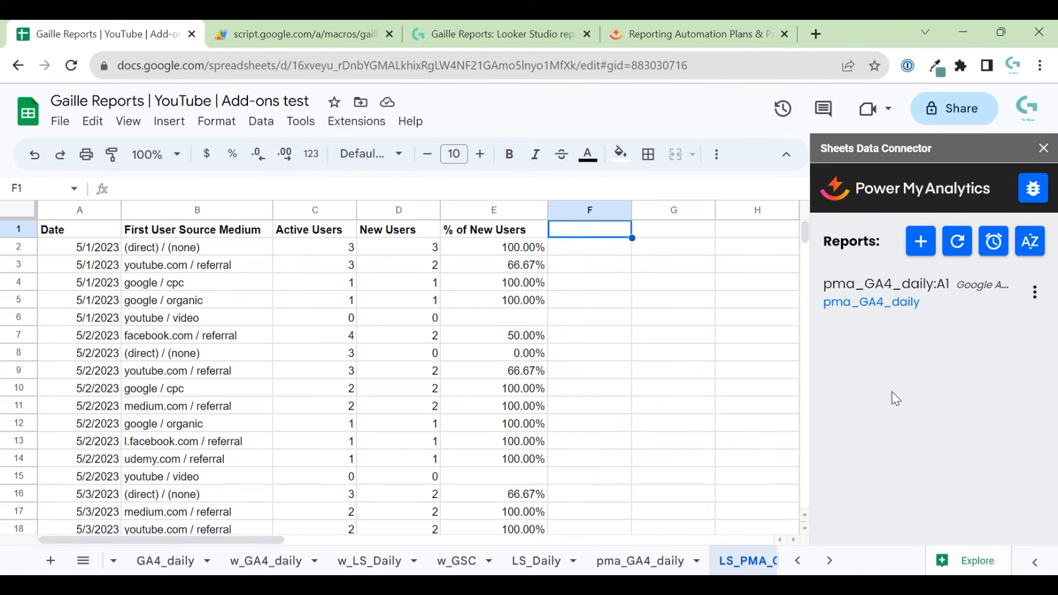
# Step: Switch to the Power My Analytics hub, look over its navigation sections, and return to the spreadsheet
pyautogui.click(280, 30)
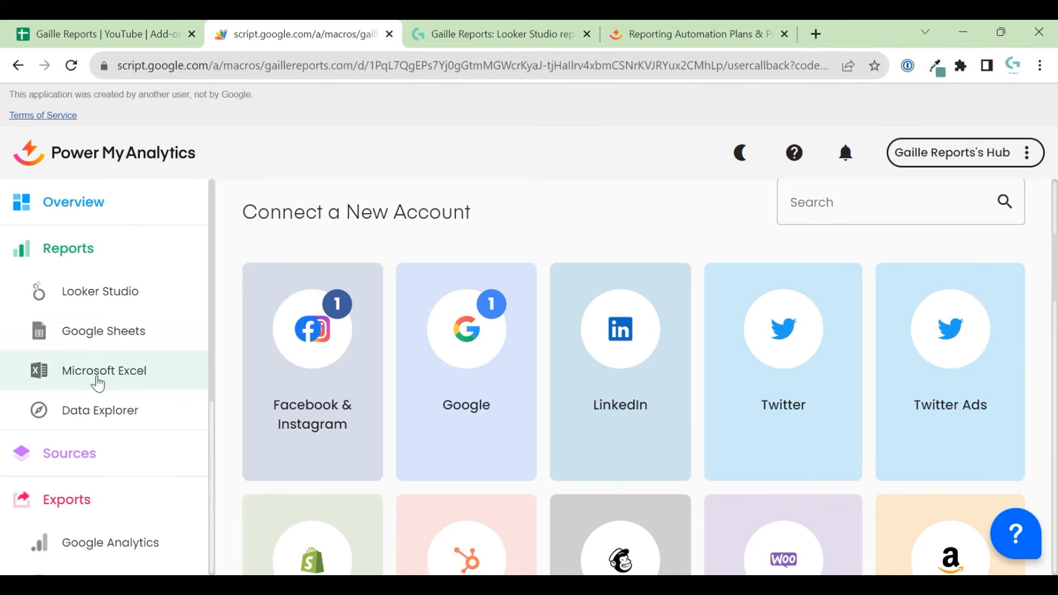
pyautogui.scroll(-5, 94, 382)
pyautogui.scroll(5, 108, 385)
pyautogui.click(104, 34)
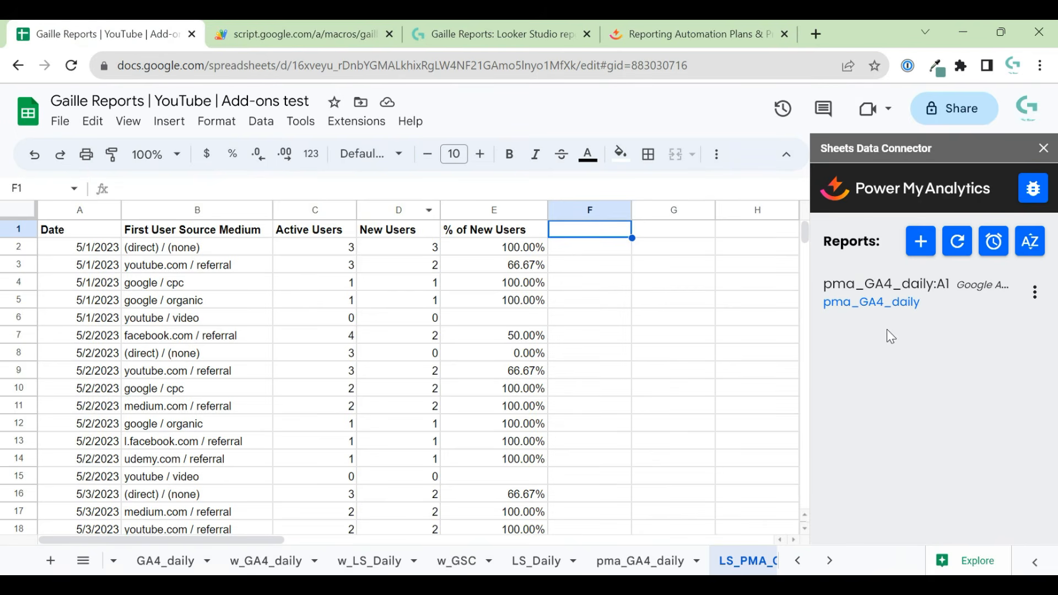
# Step: Review the Reports list for Google Sheets in the Power My Analytics hub, including the scheduled refresh details
pyautogui.click(266, 27)
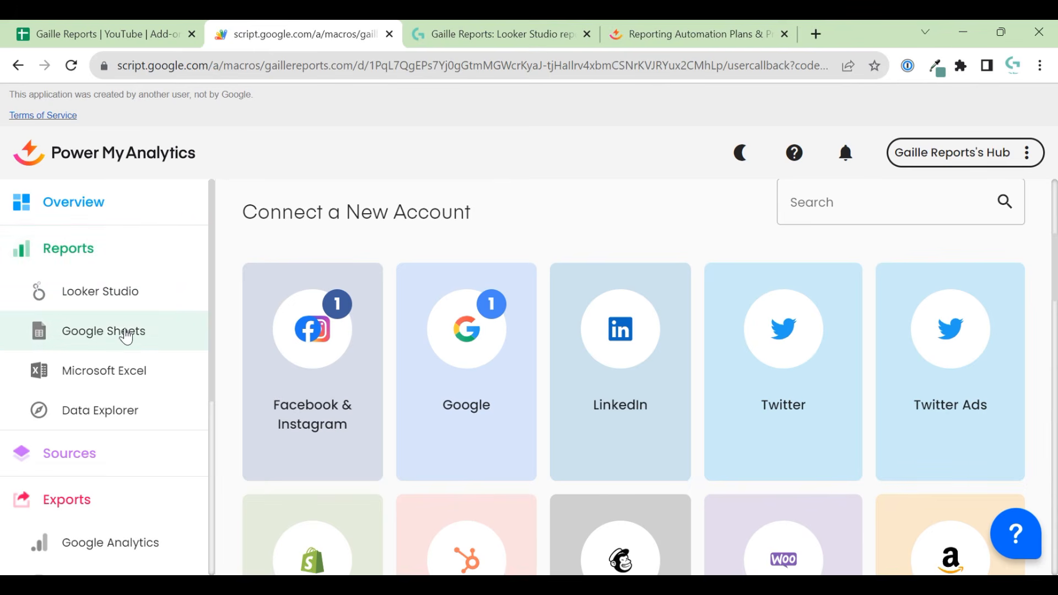
pyautogui.click(99, 332)
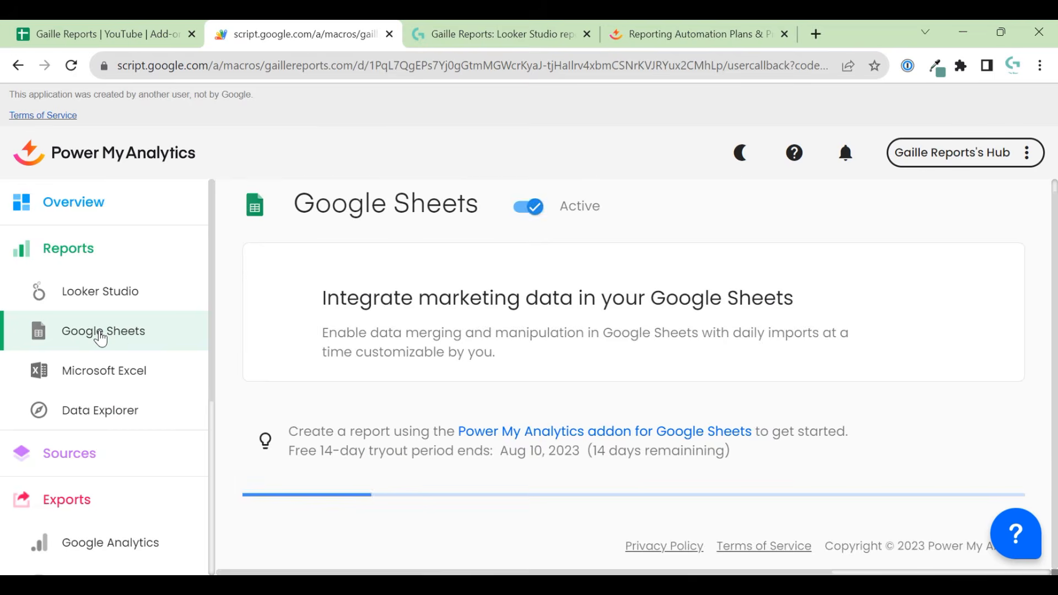
pyautogui.scroll(-3, 557, 409)
pyautogui.scroll(-1, 819, 380)
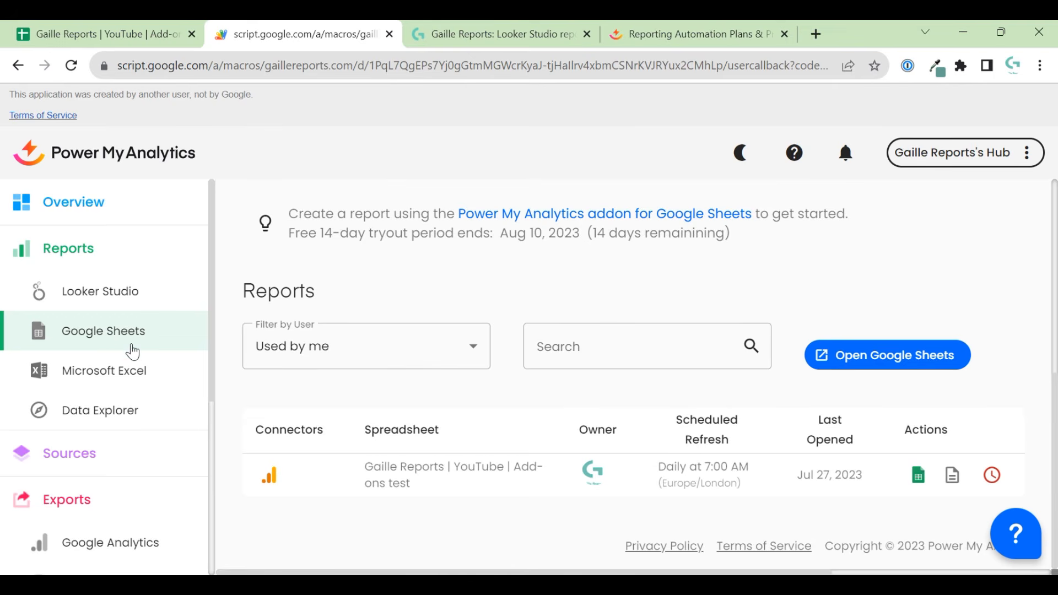
pyautogui.moveTo(318, 300); pyautogui.dragTo(248, 287)
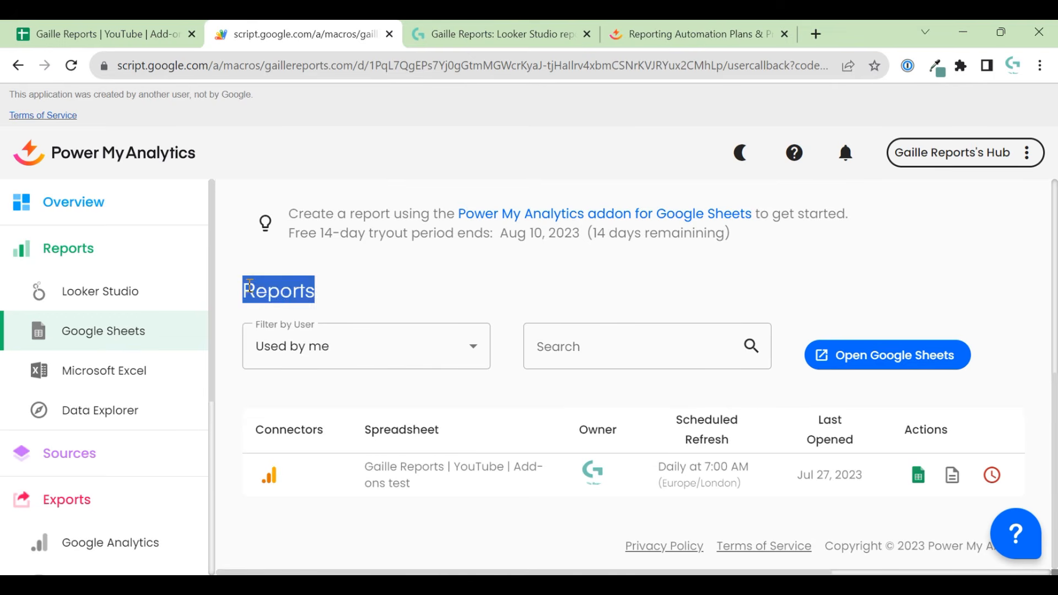
pyautogui.click(491, 302)
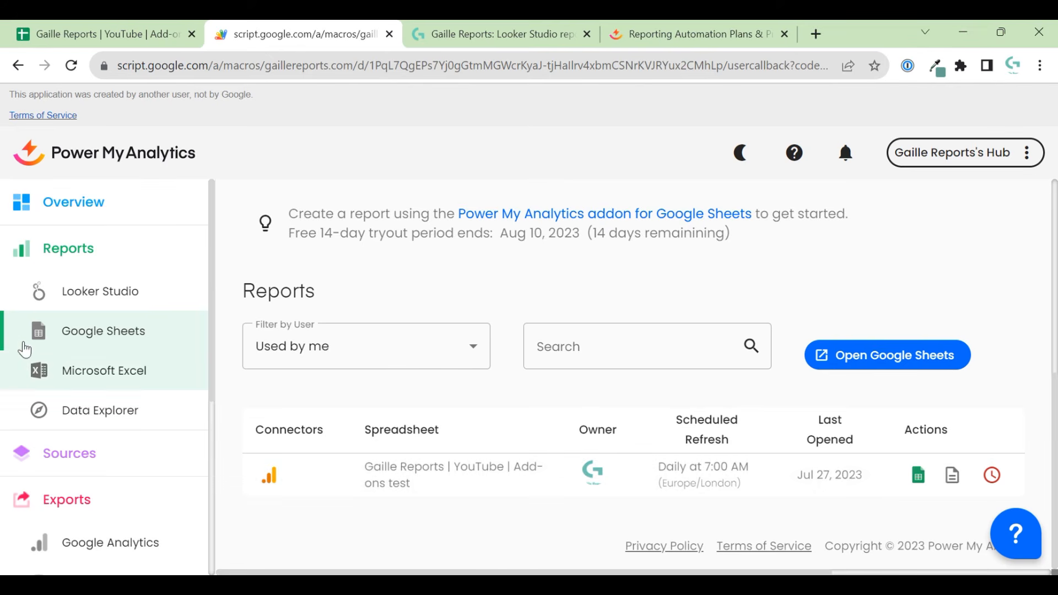
# Step: Look through the hub's Looker Studio, Google Sheets and Microsoft Excel report pages and the available Exports and Tools
pyautogui.click(53, 297)
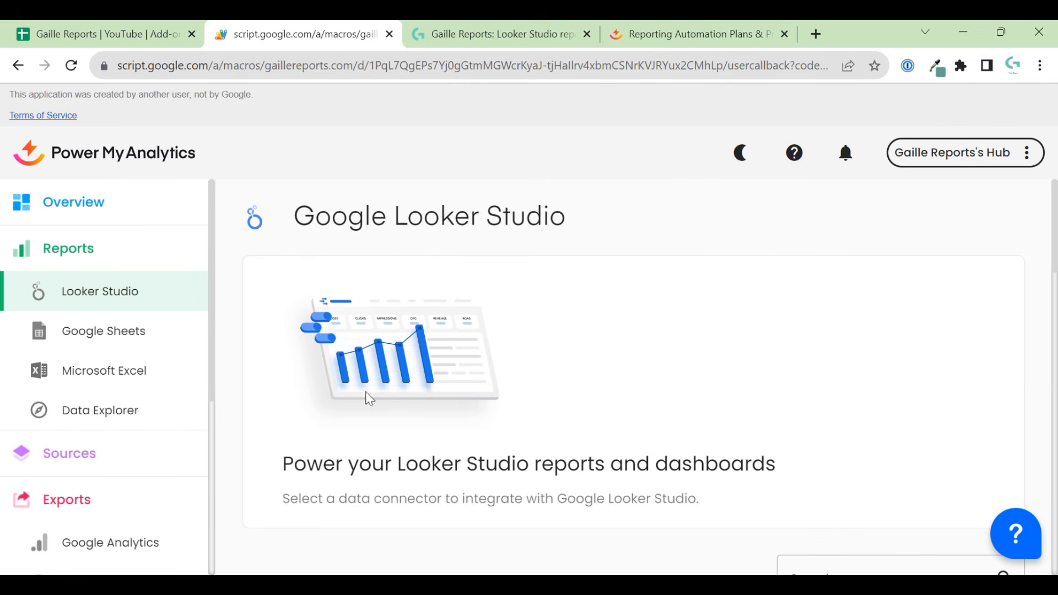
pyautogui.click(71, 335)
pyautogui.click(103, 376)
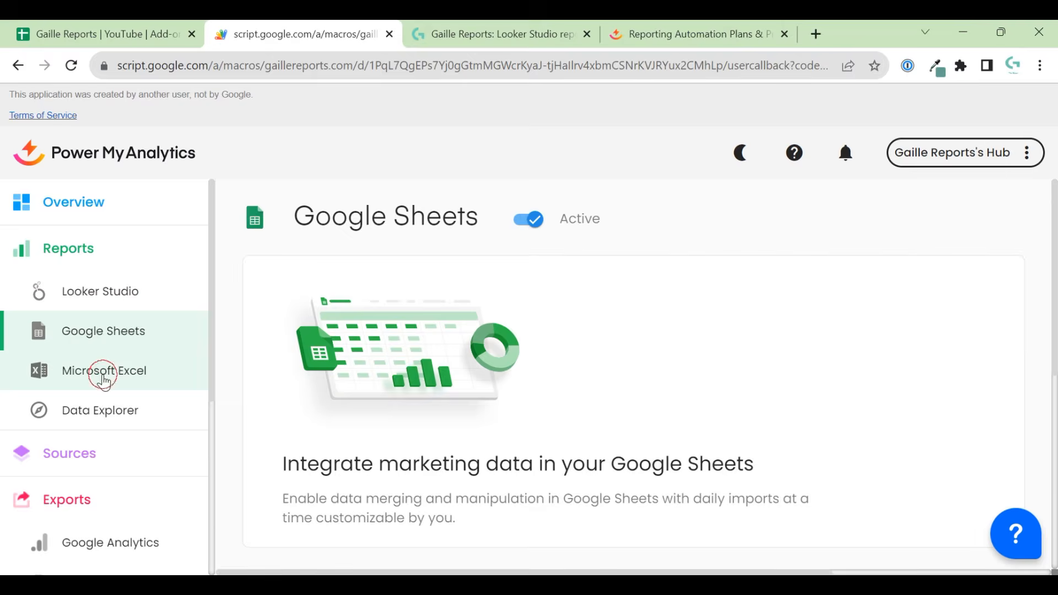
pyautogui.scroll(-5, 142, 405)
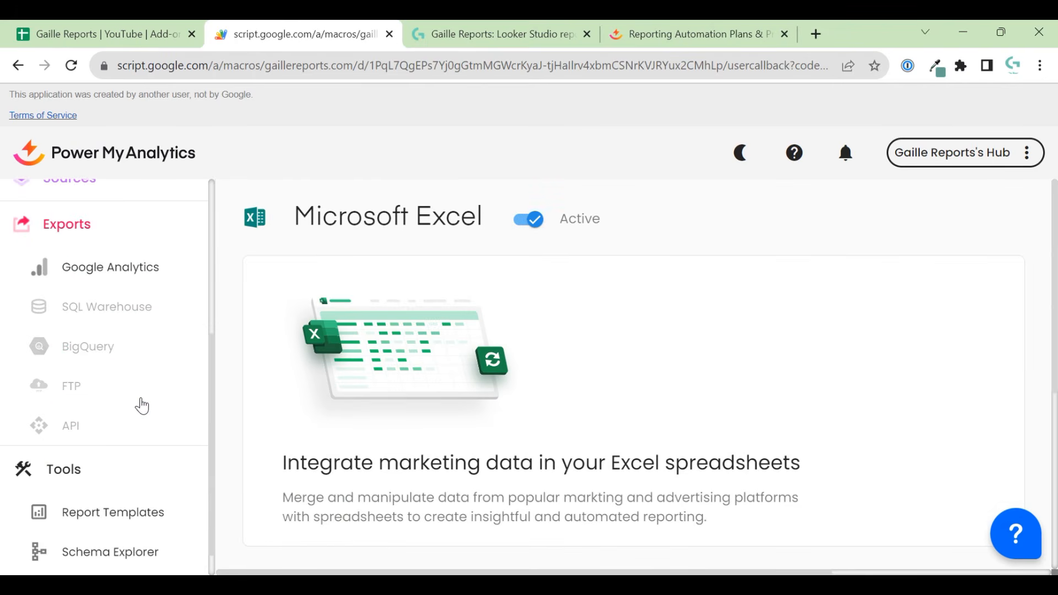
pyautogui.scroll(-1, 142, 405)
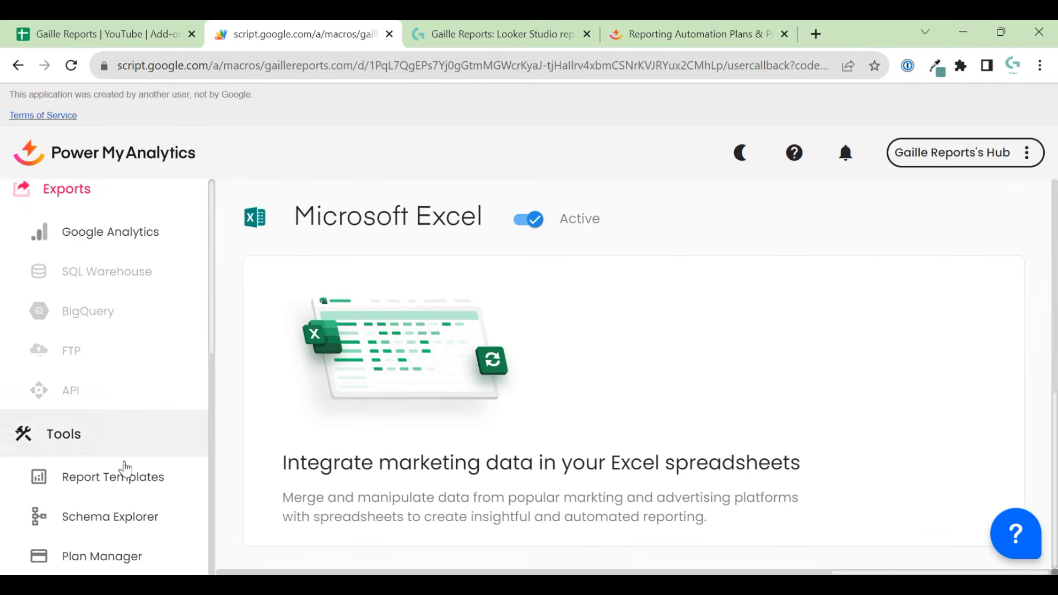
pyautogui.scroll(4, 138, 460)
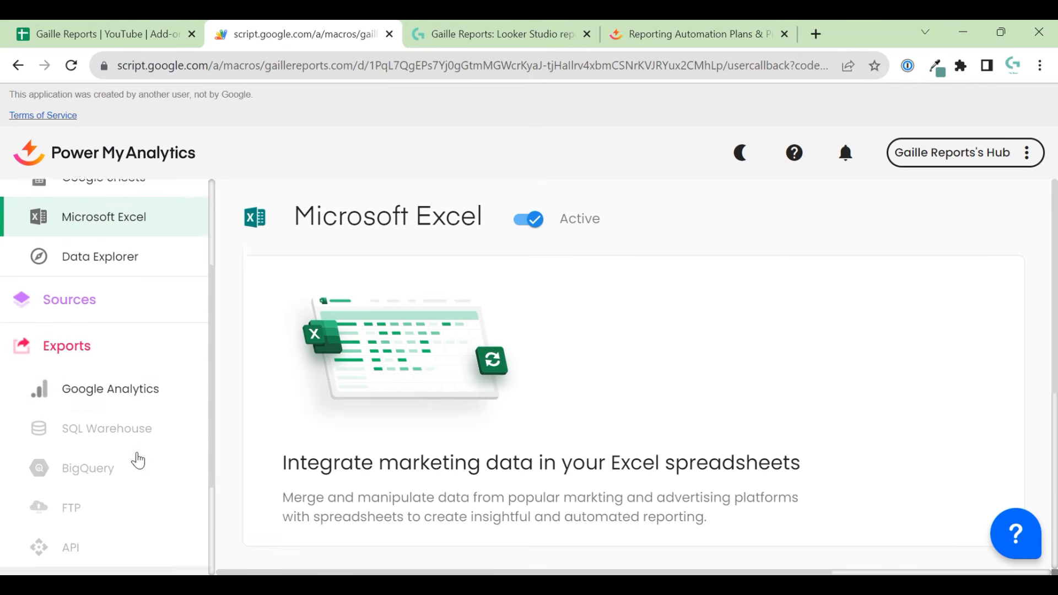
# Step: Examine the connected accounts in the hub's Sources section, and switch back to the LS_PMA_GA4 sheet
pyautogui.click(100, 379)
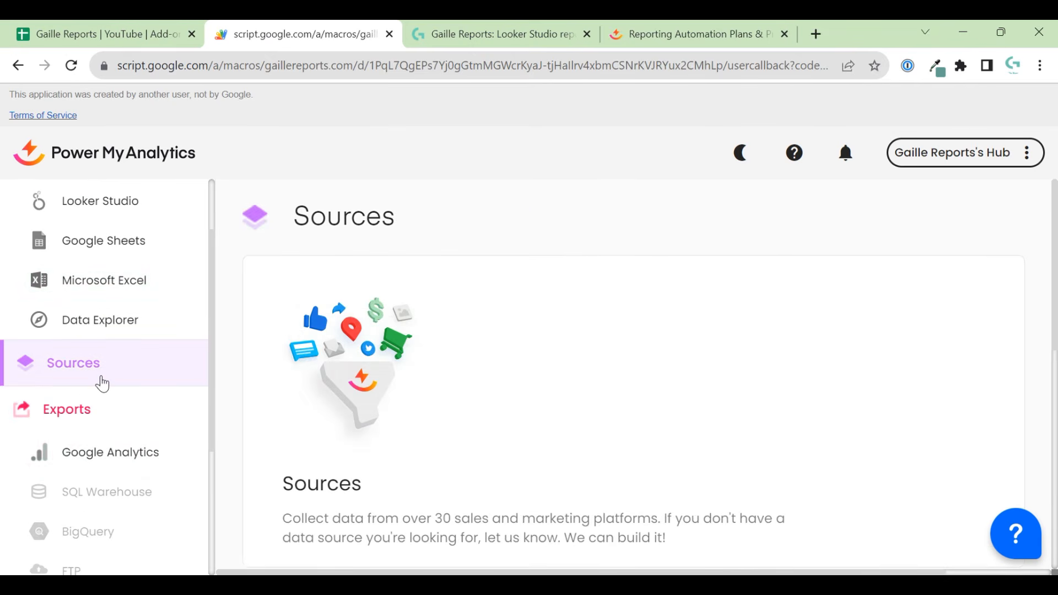
pyautogui.scroll(-8, 501, 463)
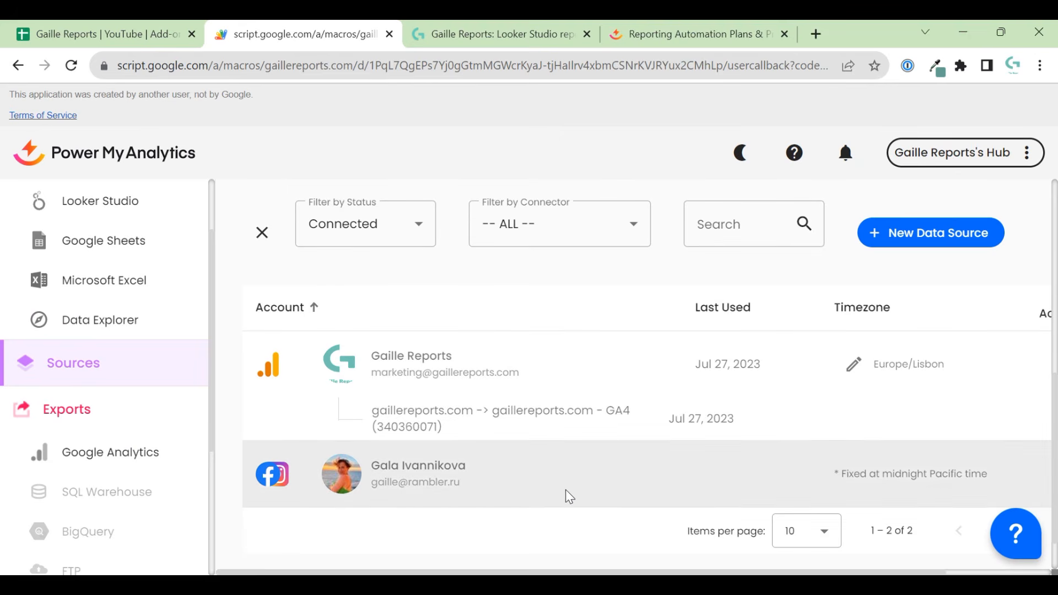
pyautogui.scroll(1, 672, 478)
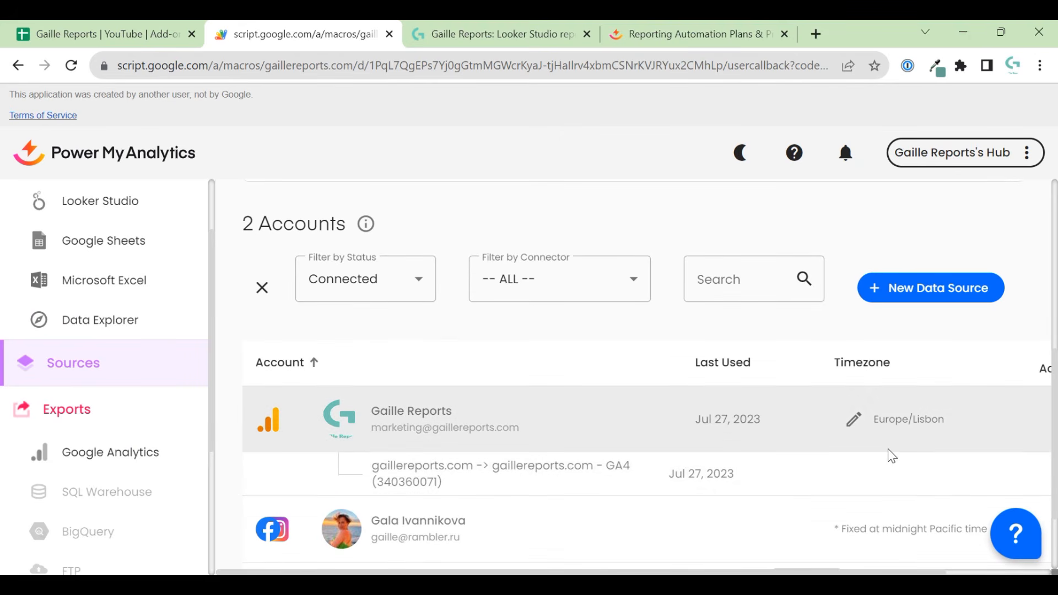
pyautogui.scroll(7, 887, 452)
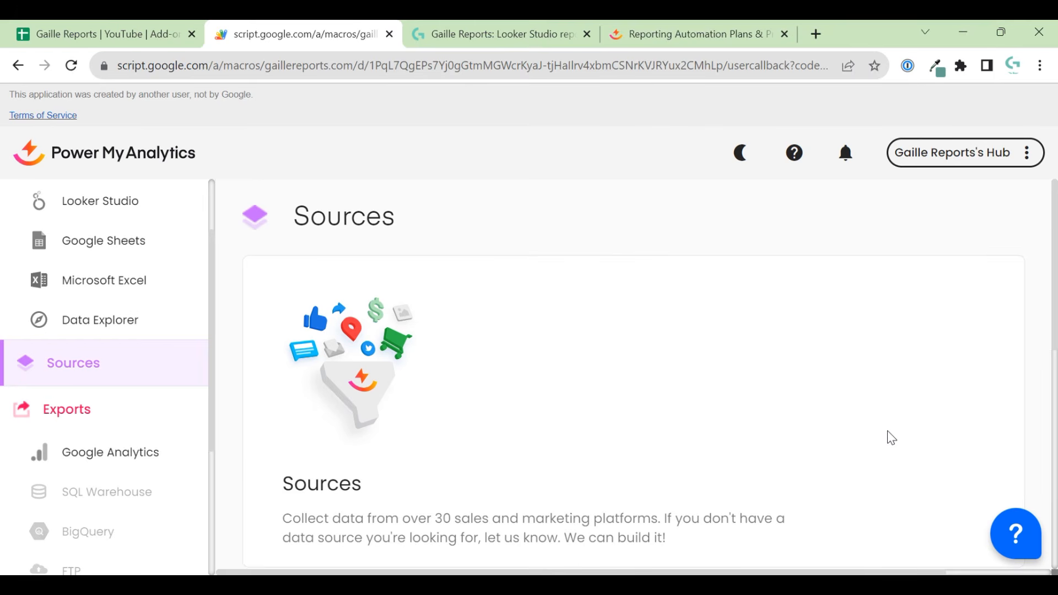
pyautogui.click(72, 28)
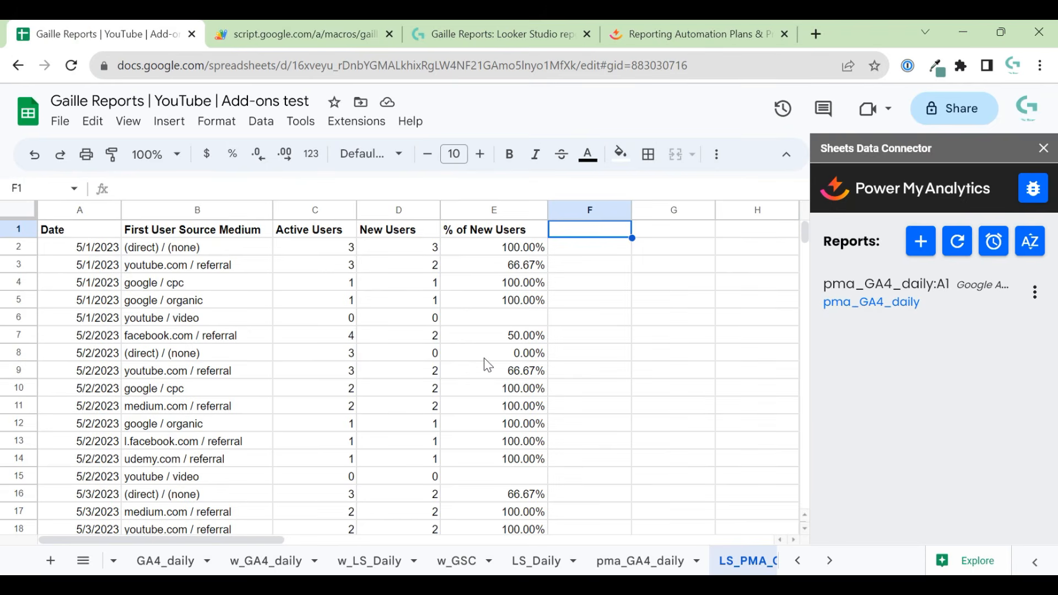